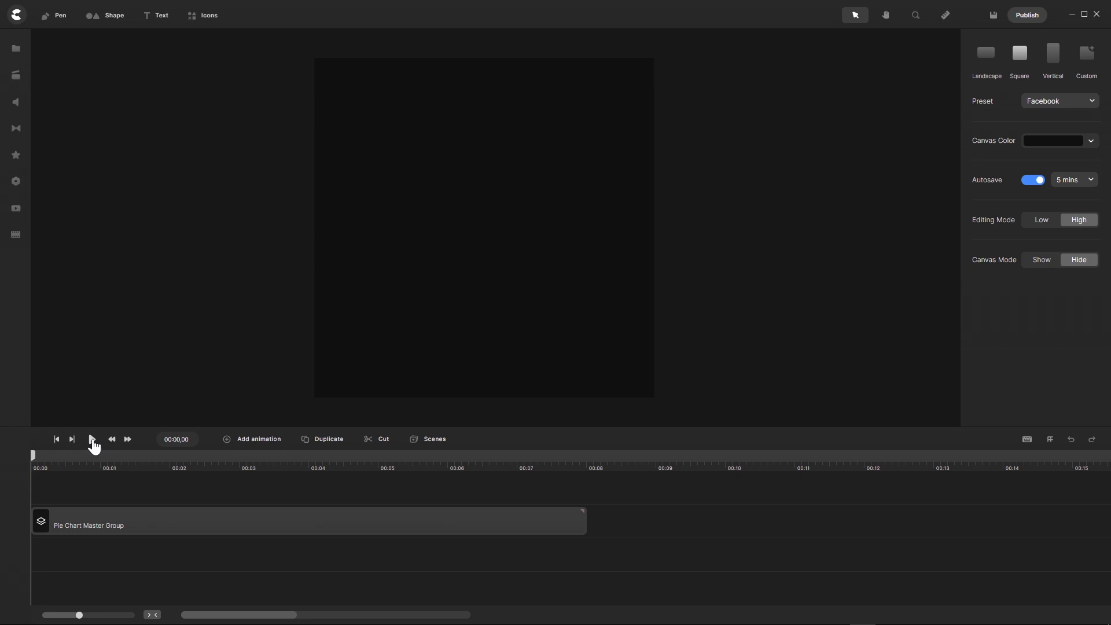
- Play the pie chart animation from the start and pause it once the complete chart has been drawn
left_click(92, 439)
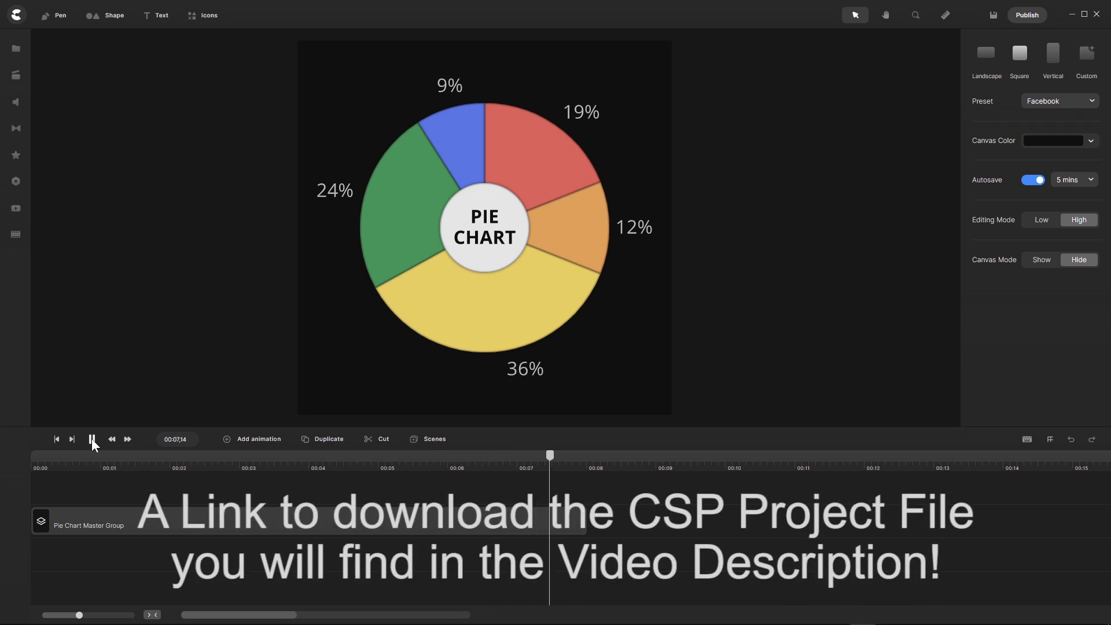
left_click(92, 439)
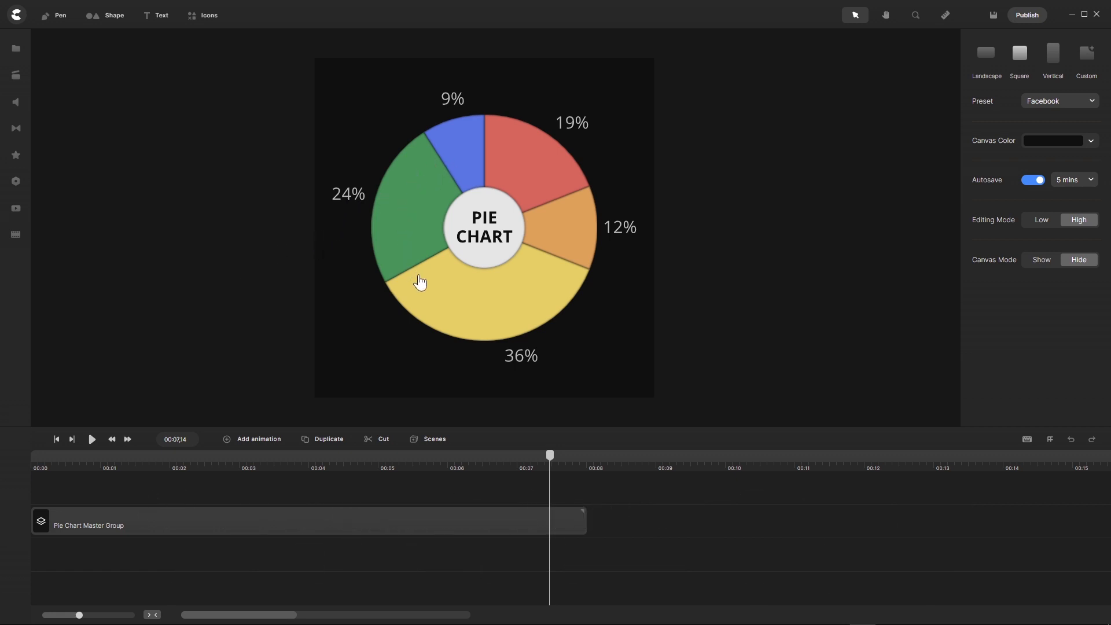
- Switch to the text file Pie Numbers 2.txt in the text editor and open the calculator alongside it
mouse_move(707, 614)
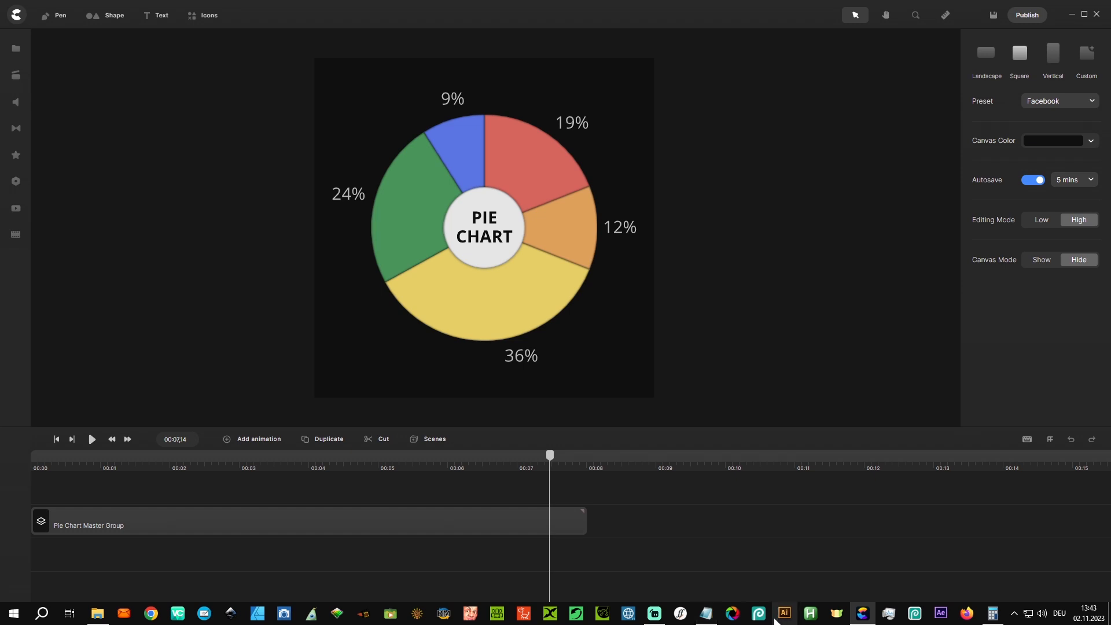
left_click(707, 615)
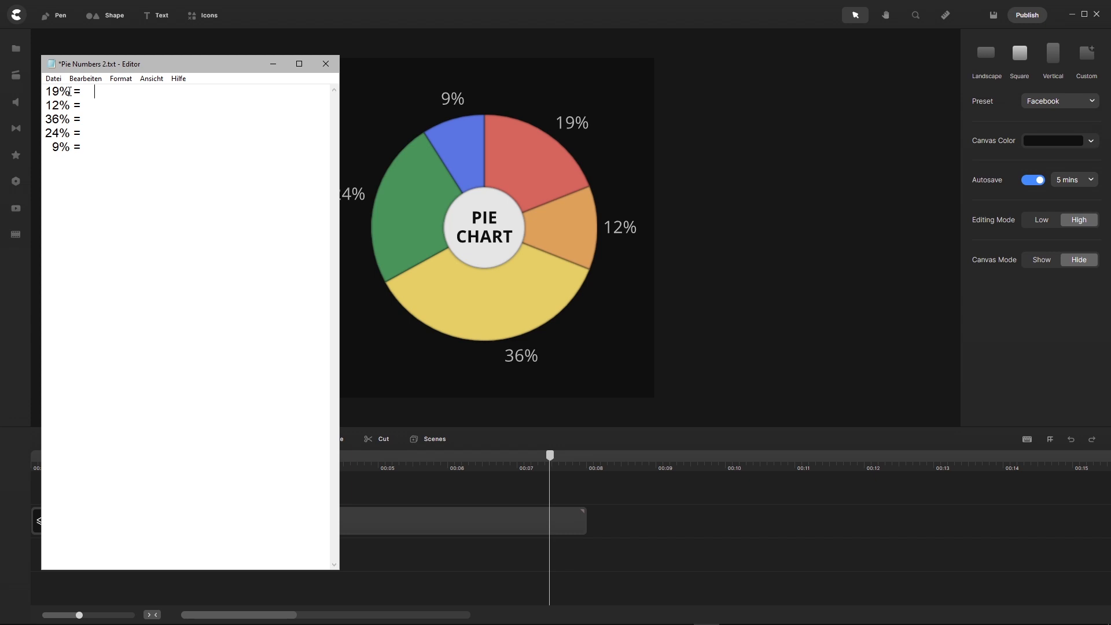
mouse_move(785, 622)
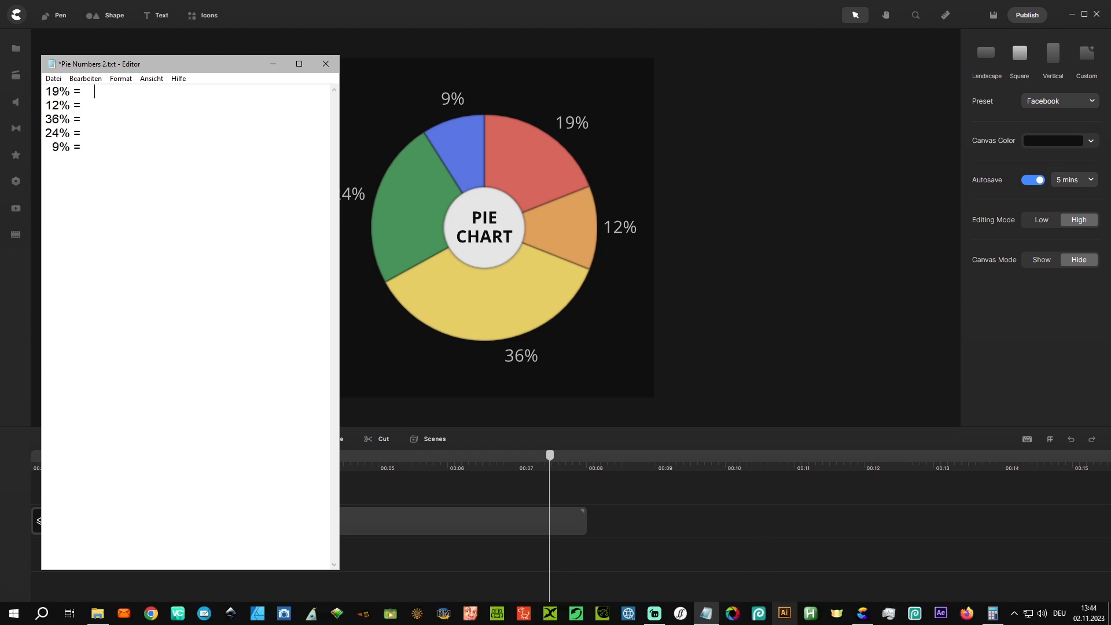
left_click(992, 613)
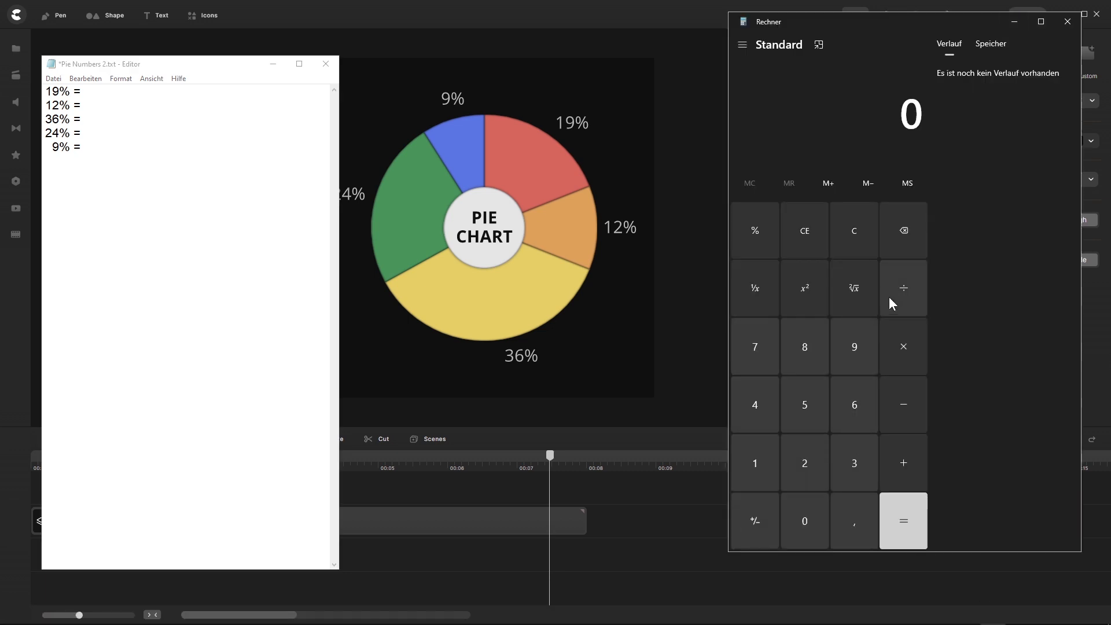
- Multiply 19 by 3,6 in the calculator and note the rounded value 68 on the 19% line of the text file
left_click(753, 468)
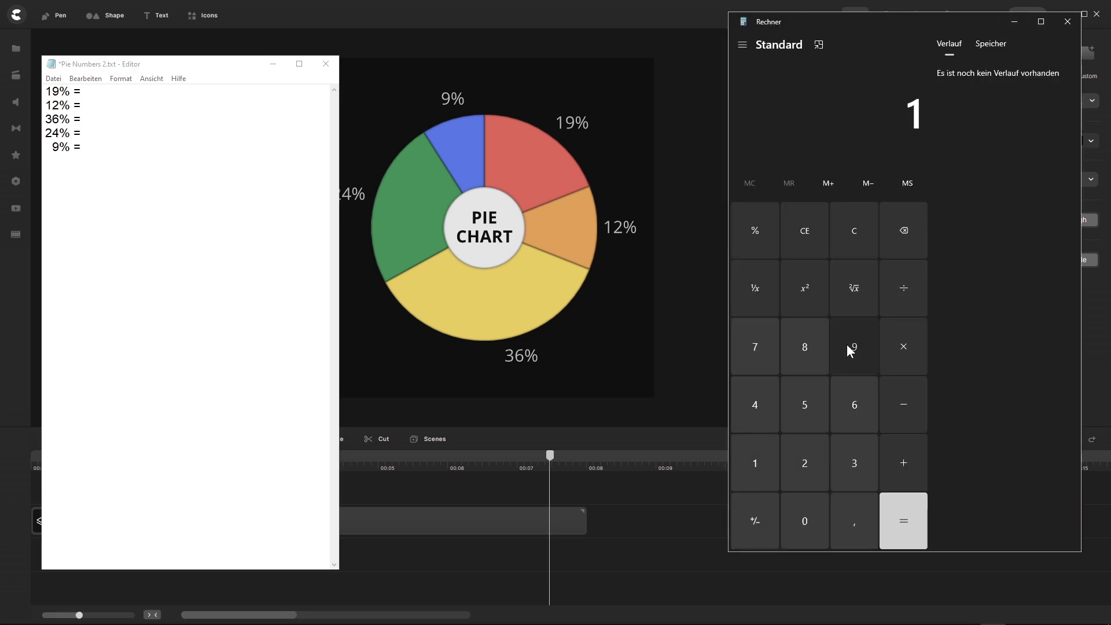
left_click(848, 347)
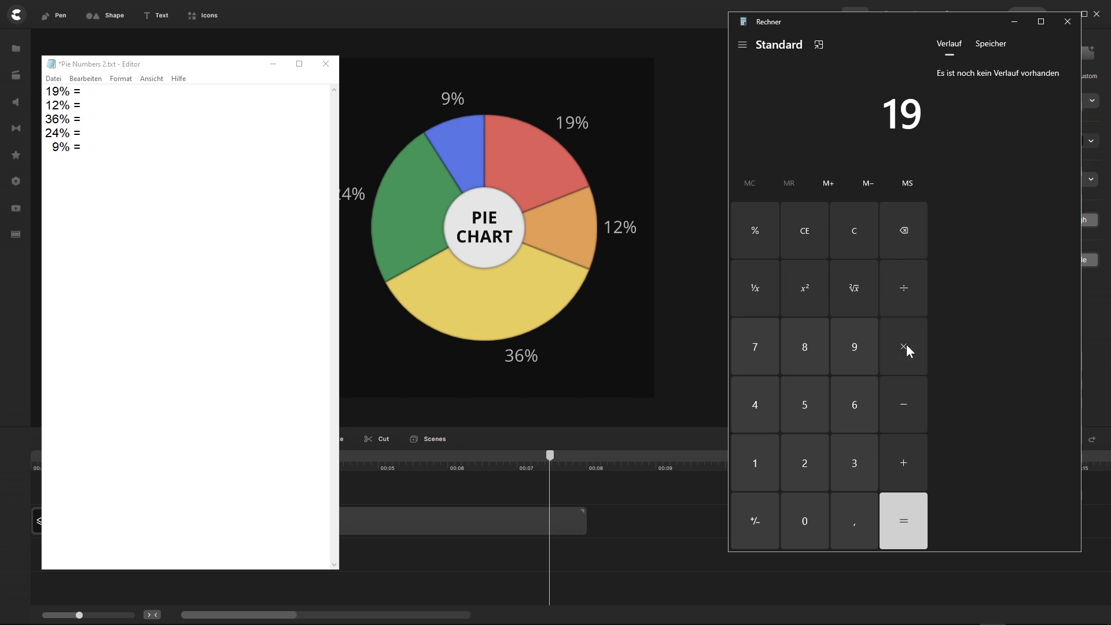
left_click(855, 466)
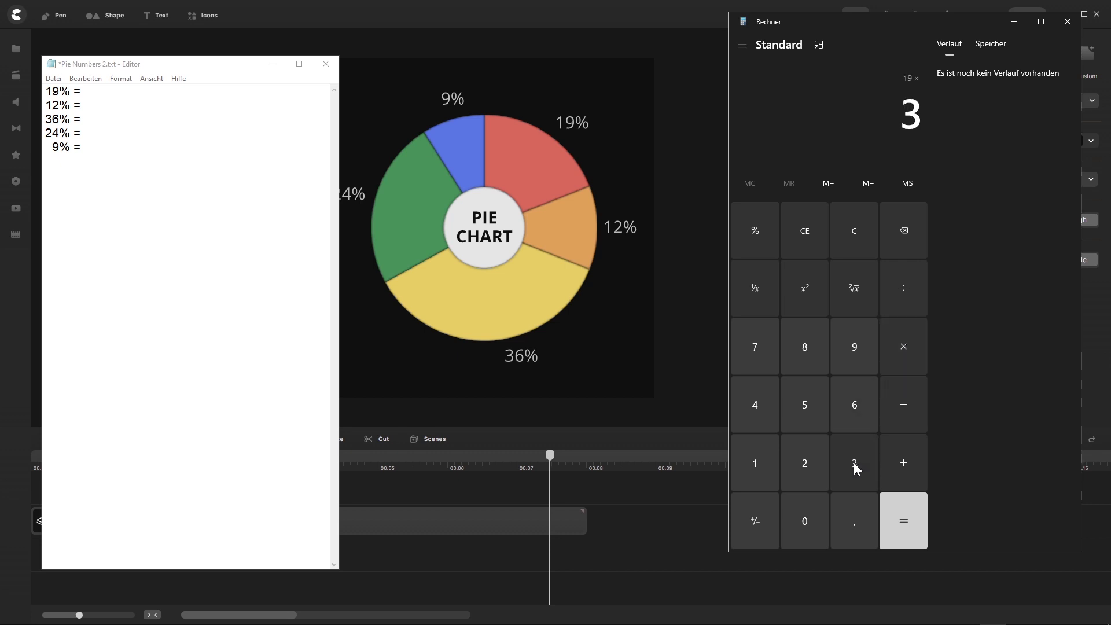
left_click(855, 518)
left_click(856, 400)
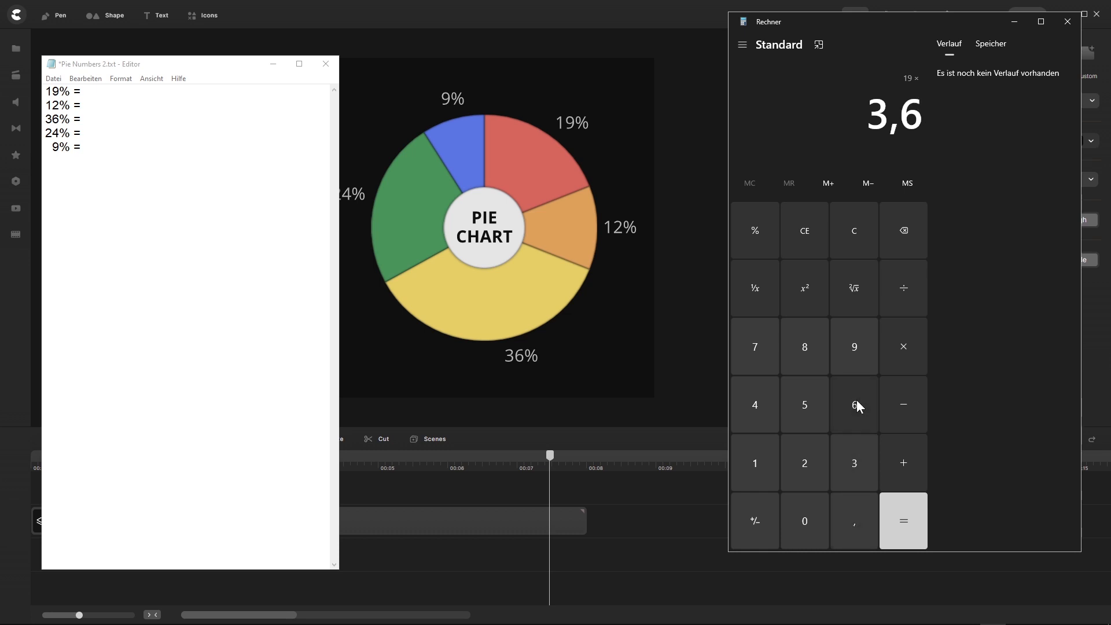
left_click(904, 519)
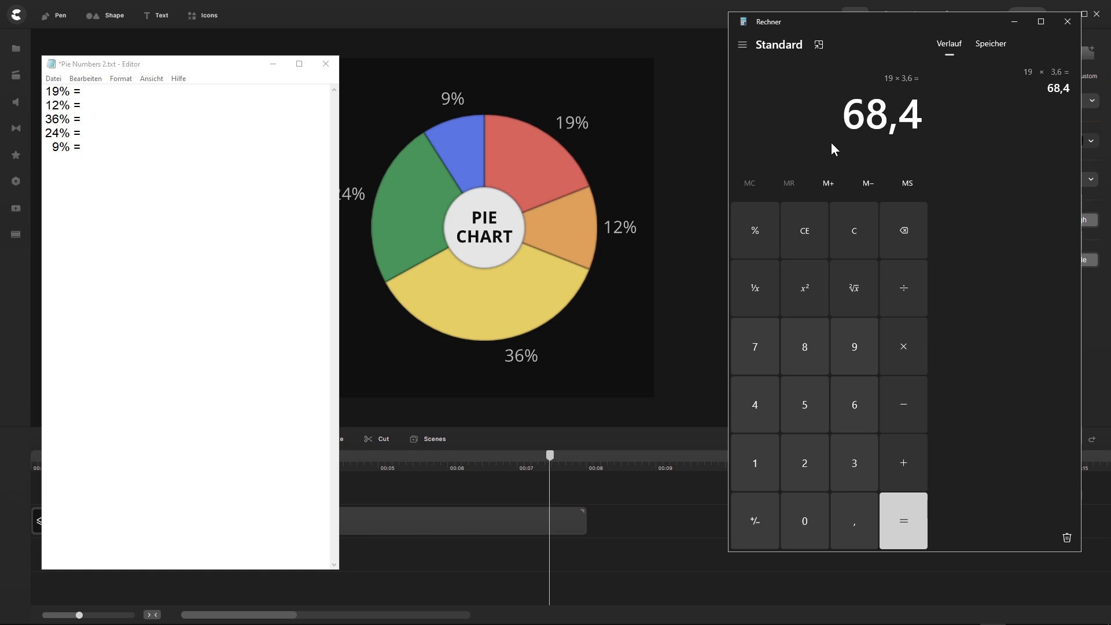
left_click(91, 92)
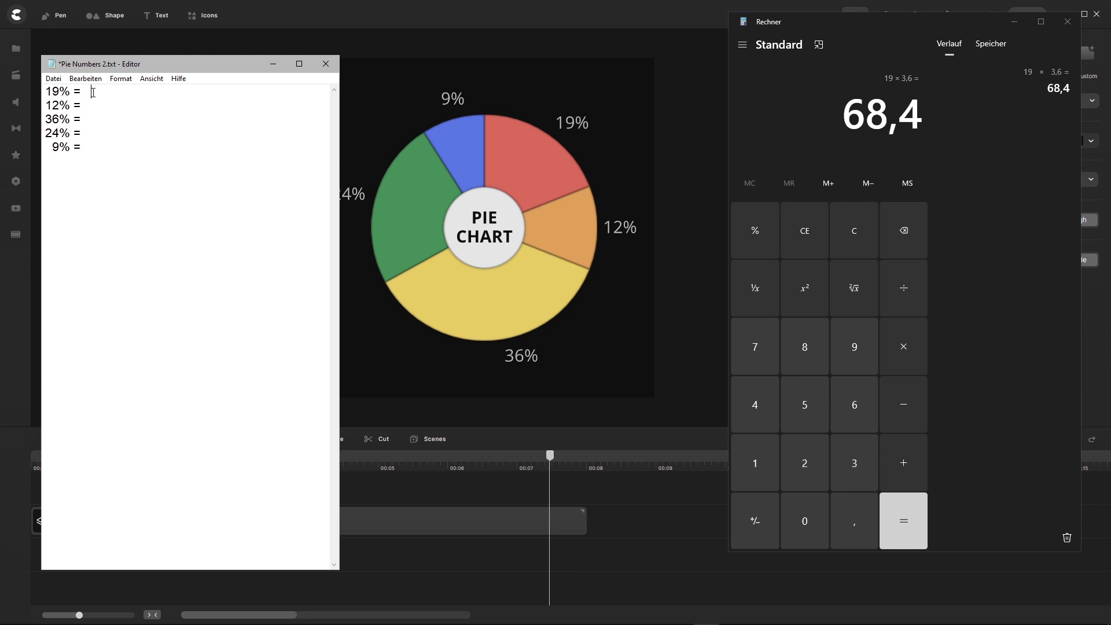
type("68")
- Multiply 12 by 3,6 in the calculator and note the rounded value 43 on the 12% line
left_click(753, 464)
left_click(797, 461)
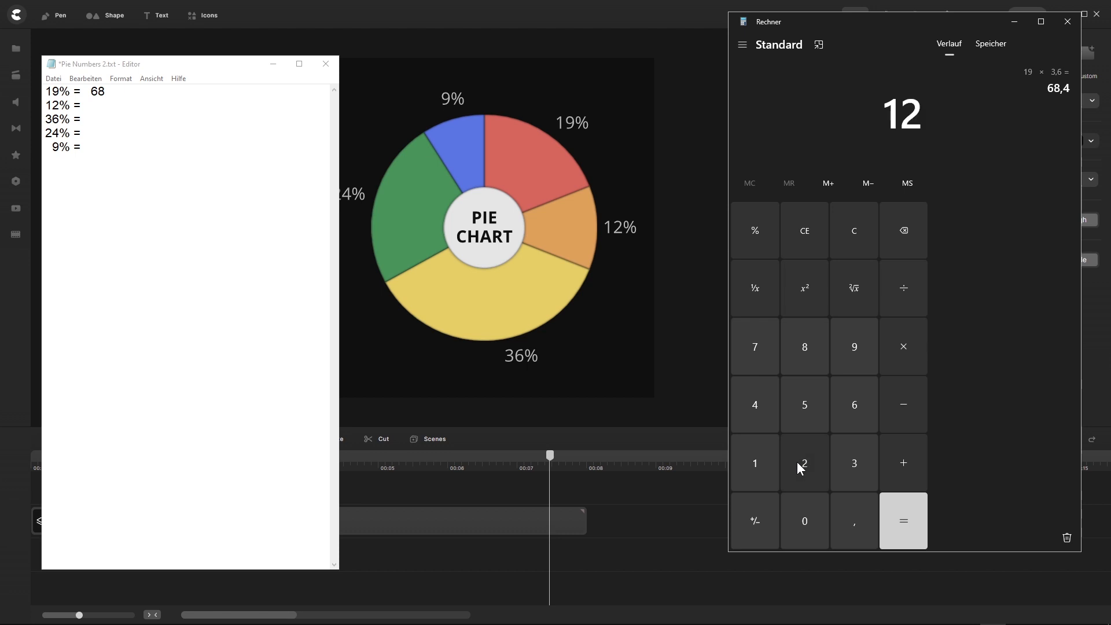
left_click(901, 347)
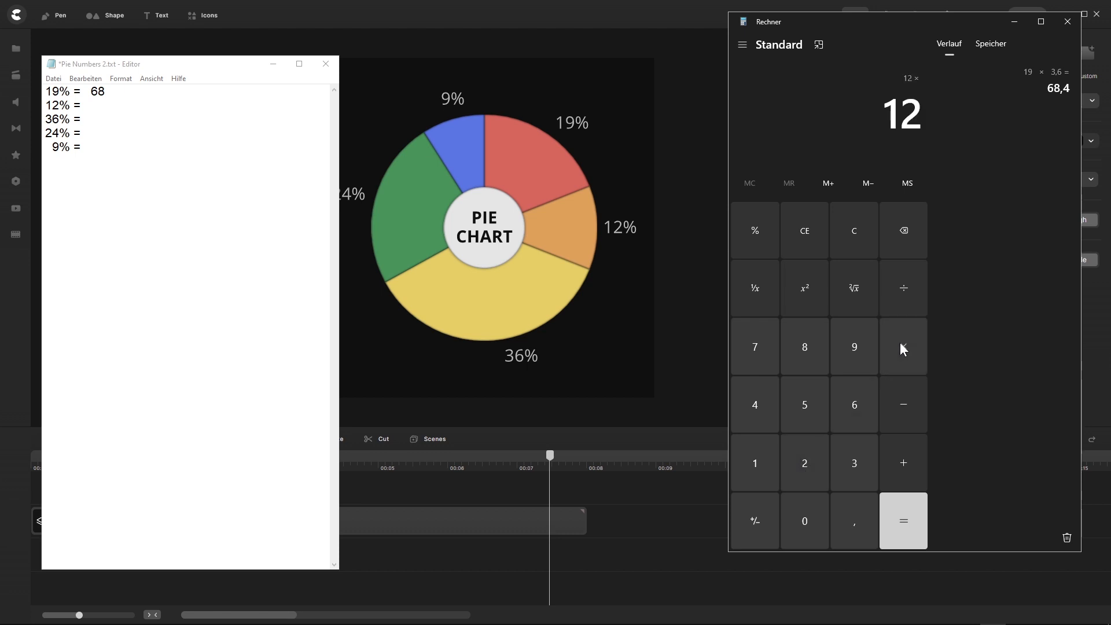
left_click(845, 455)
left_click(858, 527)
left_click(855, 398)
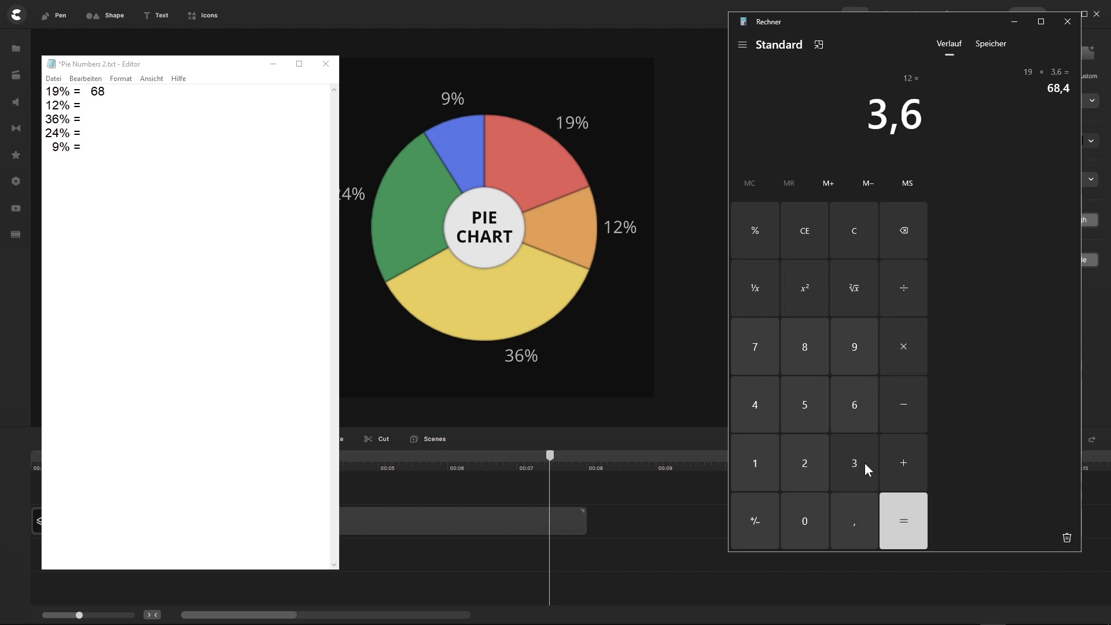
left_click(904, 521)
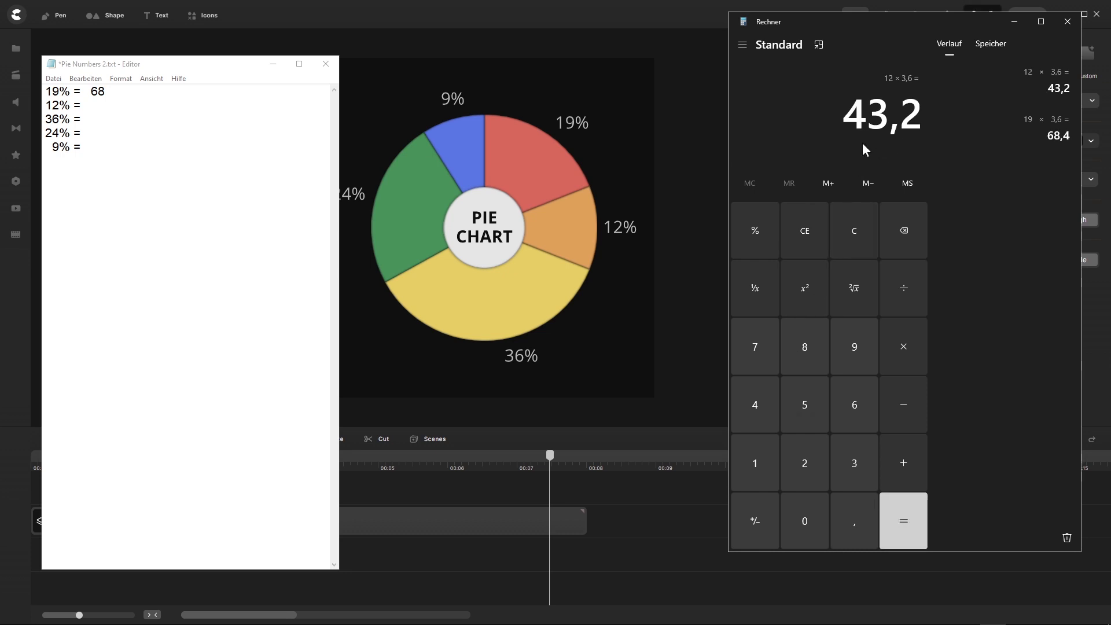
left_click(92, 107)
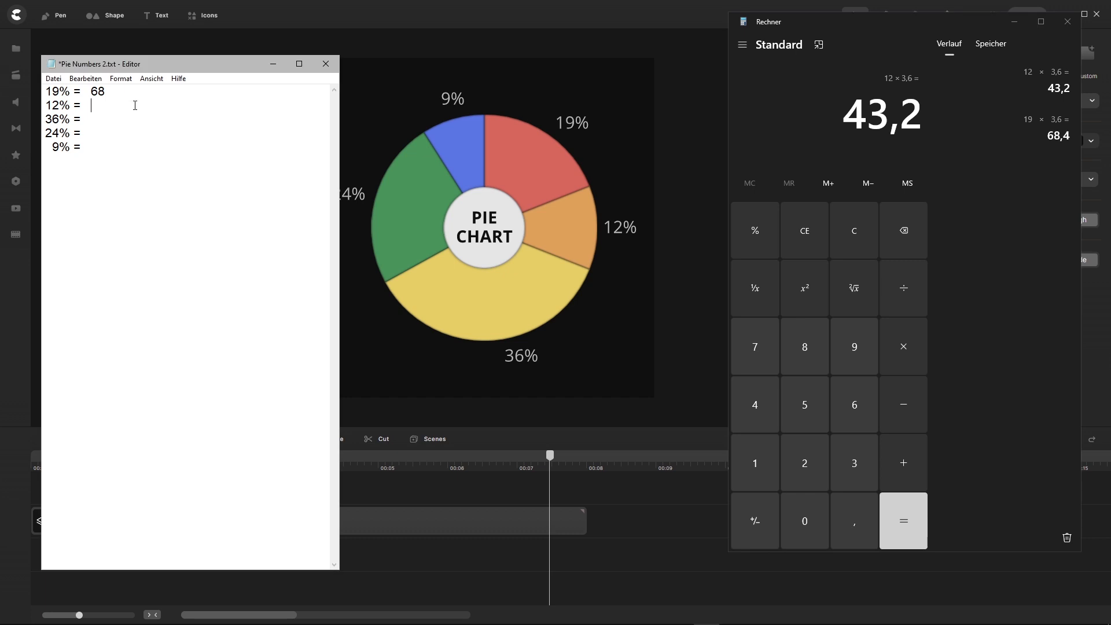
type("43")
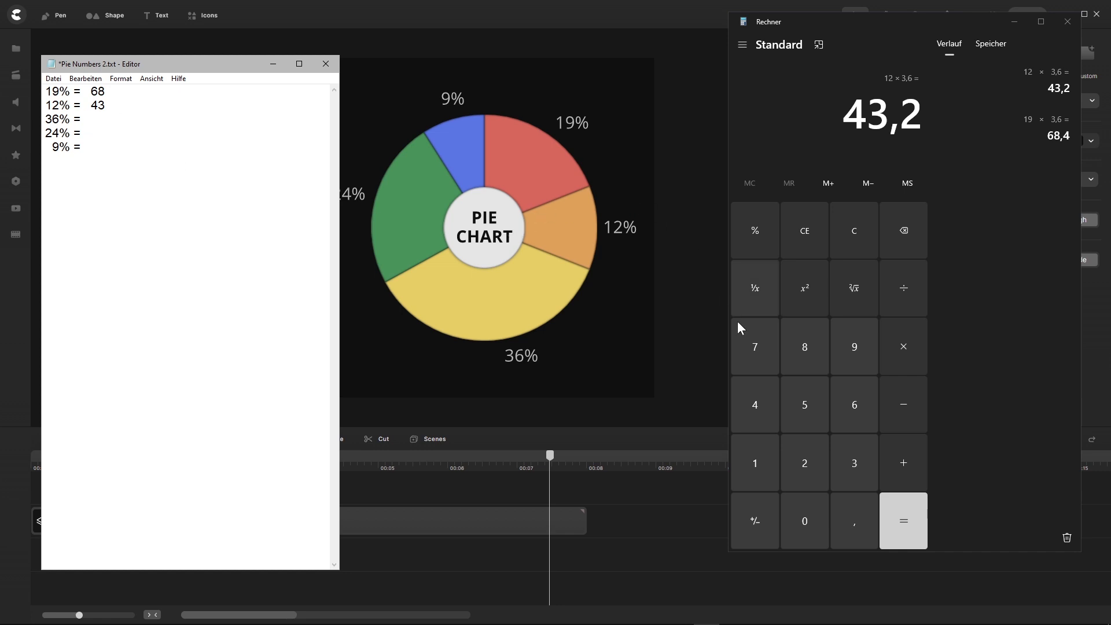
- Add 43 and 68 in the calculator and note the sum 111 beside 43 on the 12% line
left_click(755, 404)
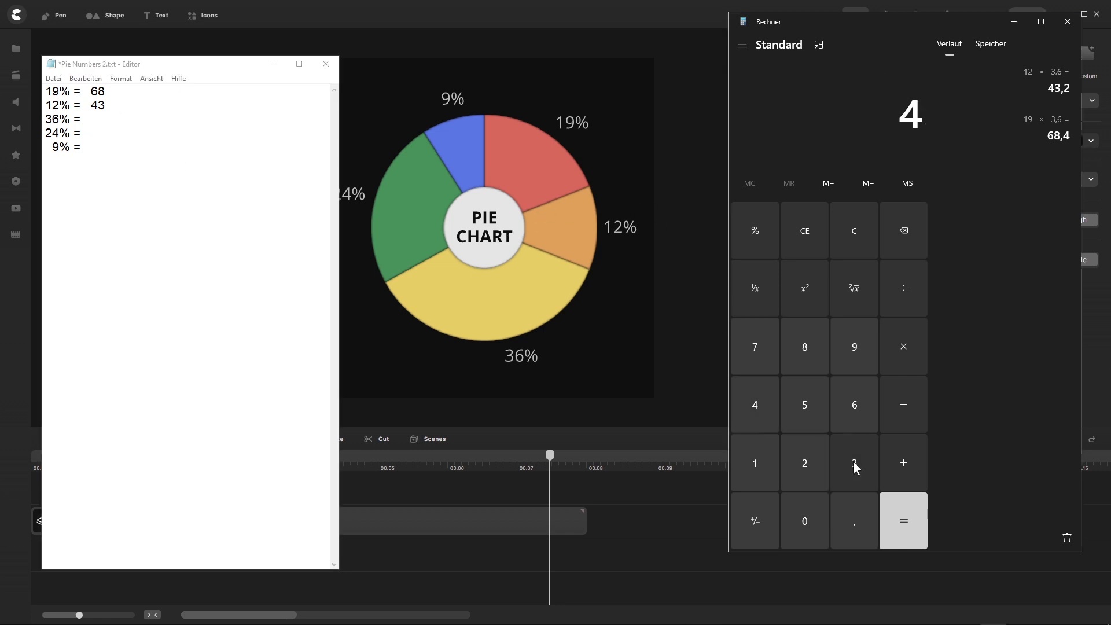
left_click(855, 464)
left_click(910, 464)
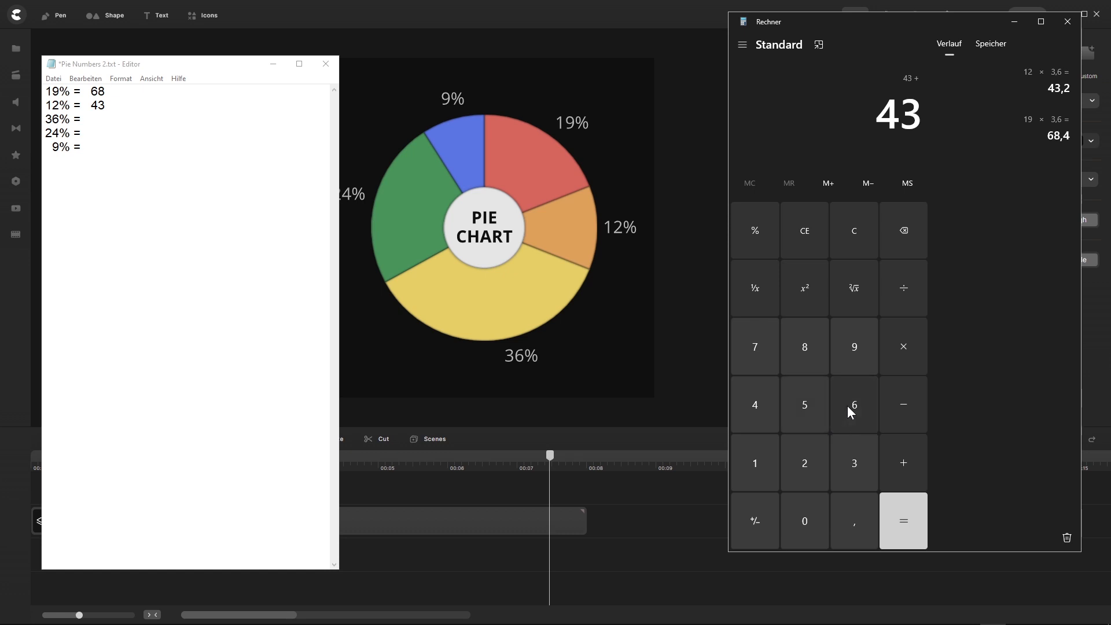
left_click(849, 407)
left_click(799, 347)
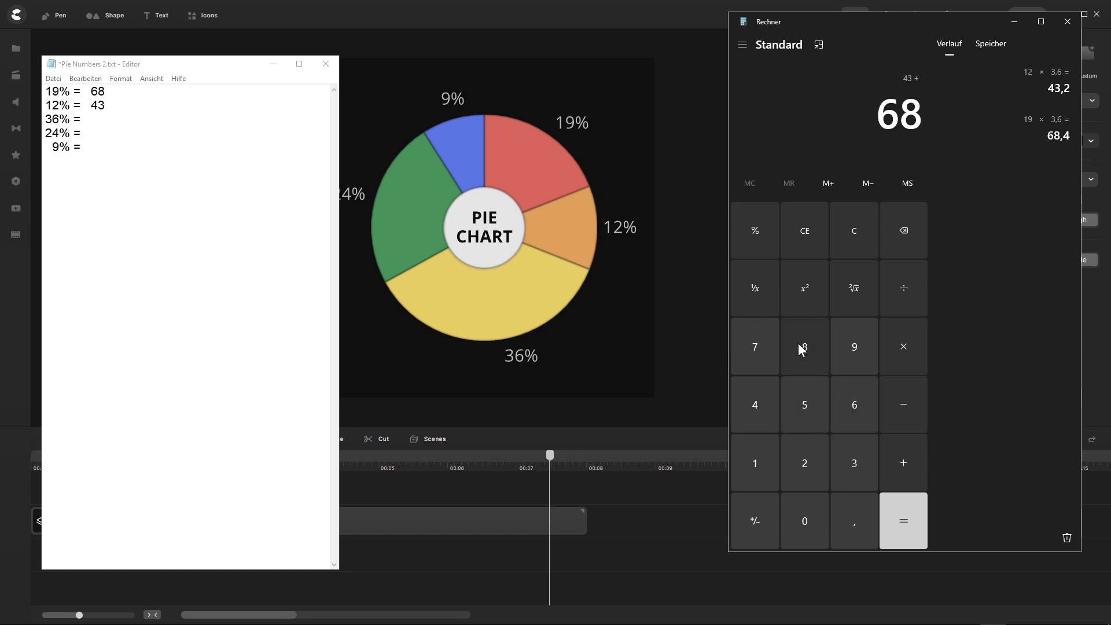
left_click(907, 522)
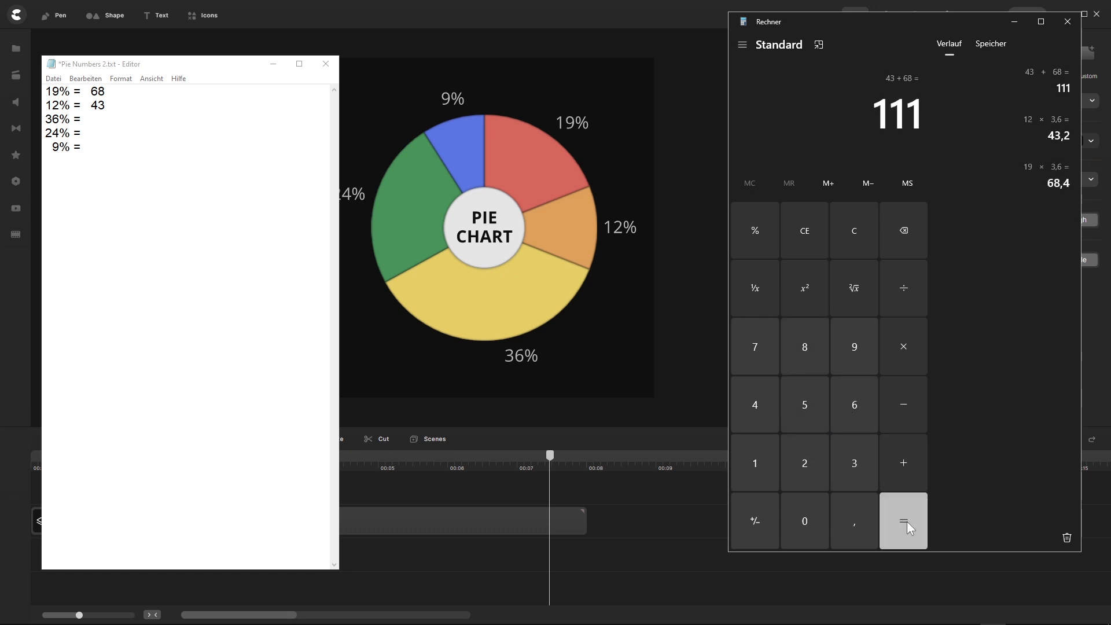
left_click(117, 104)
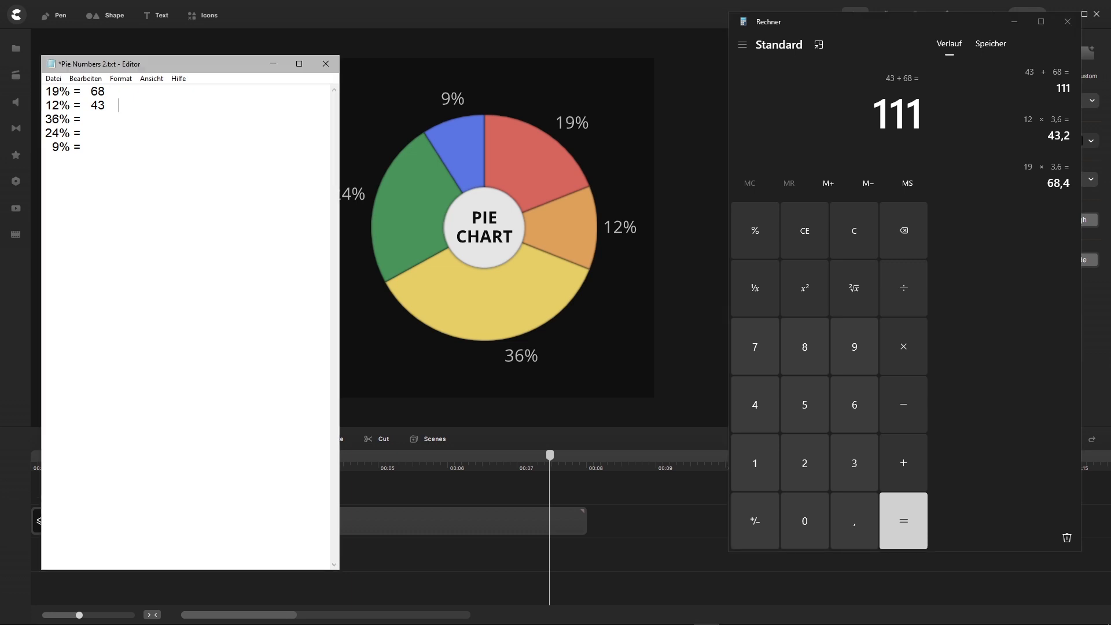
type("111")
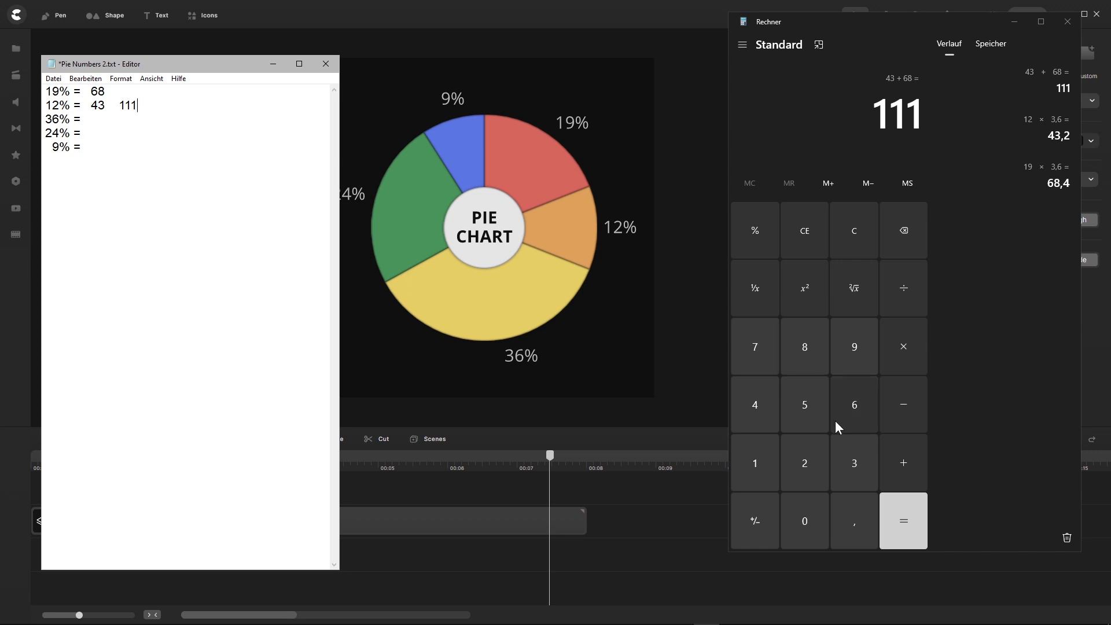
- Multiply 36 by 3,6 in the calculator and note the rounded value 130 on the 36% line
left_click(846, 464)
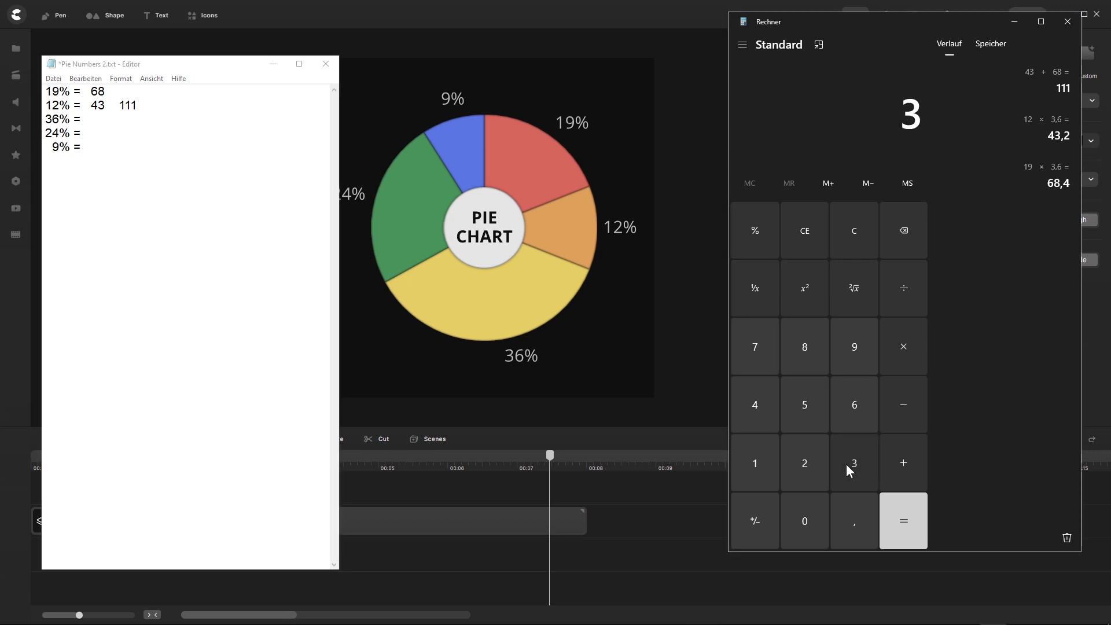
left_click(847, 404)
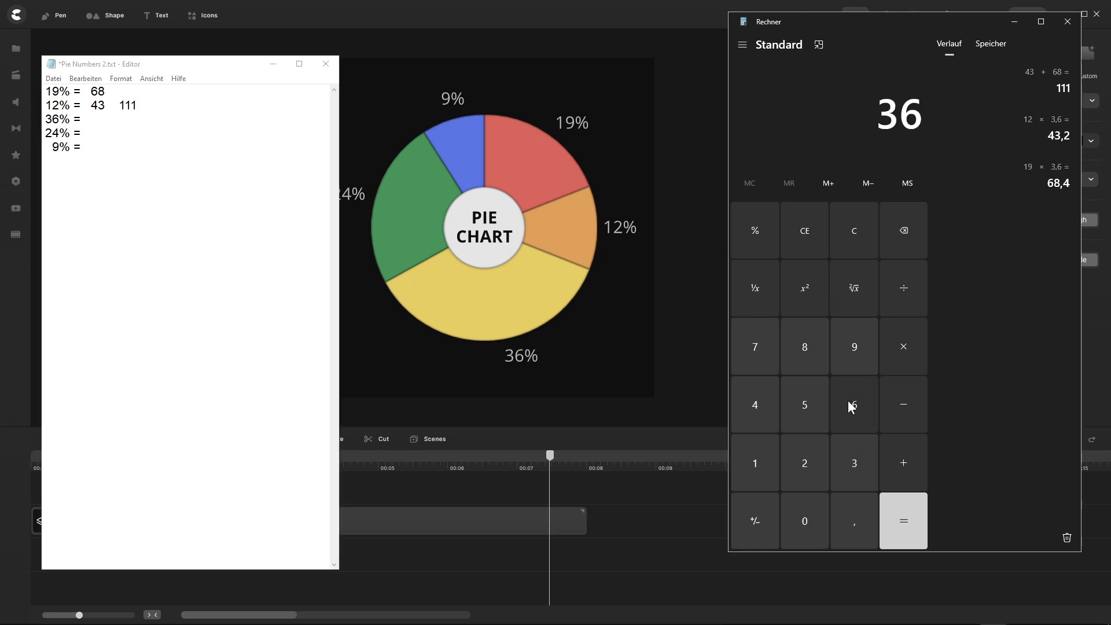
left_click(903, 345)
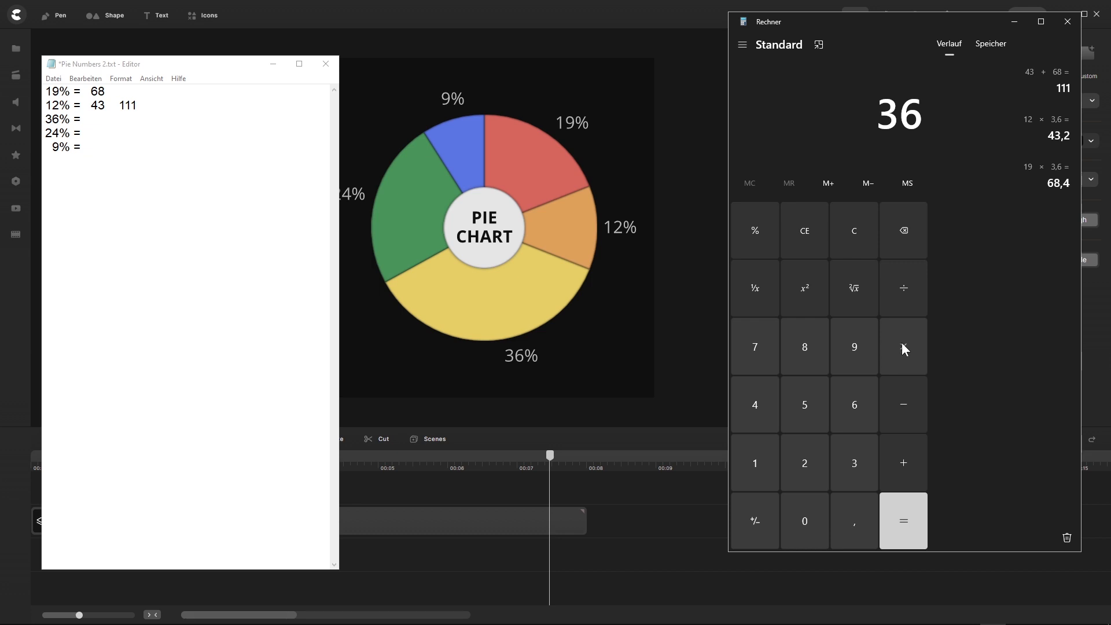
left_click(853, 463)
left_click(862, 520)
left_click(855, 406)
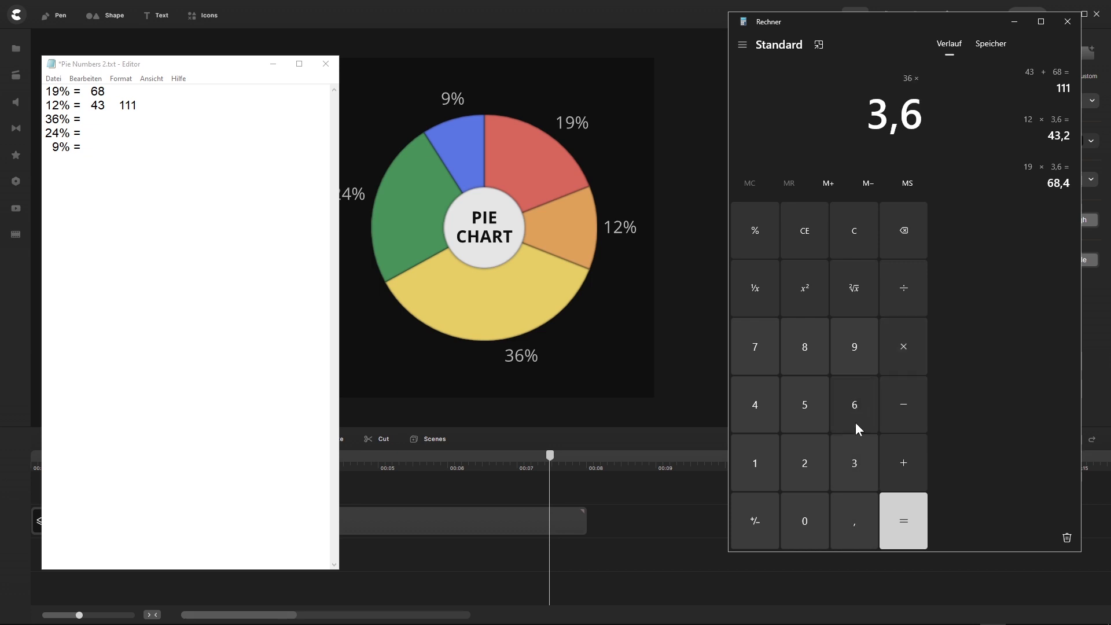
left_click(905, 521)
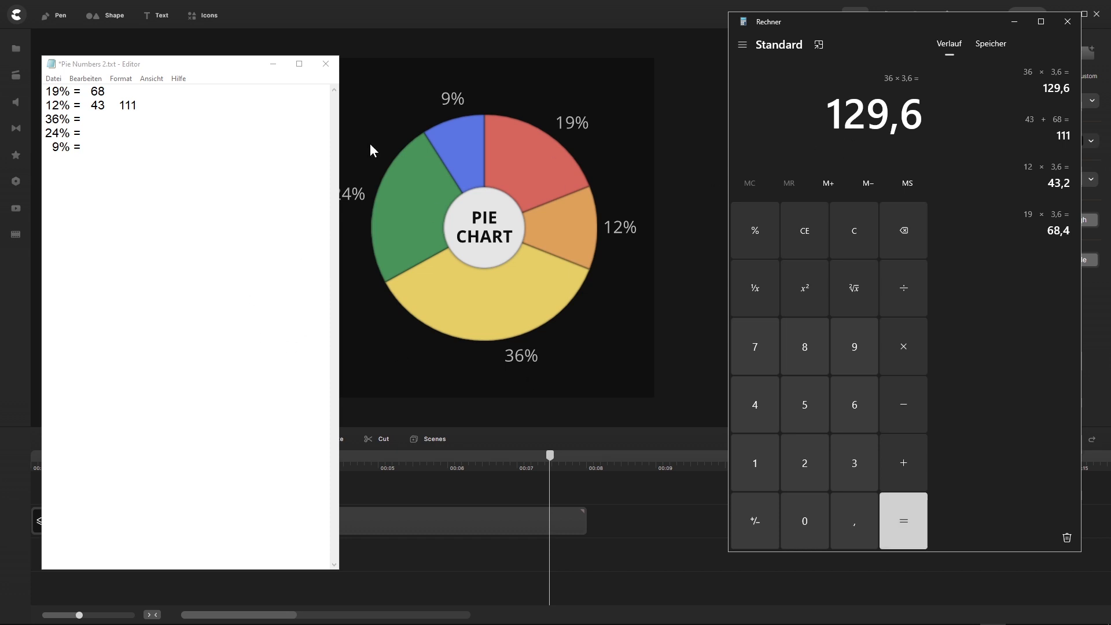
left_click(95, 131)
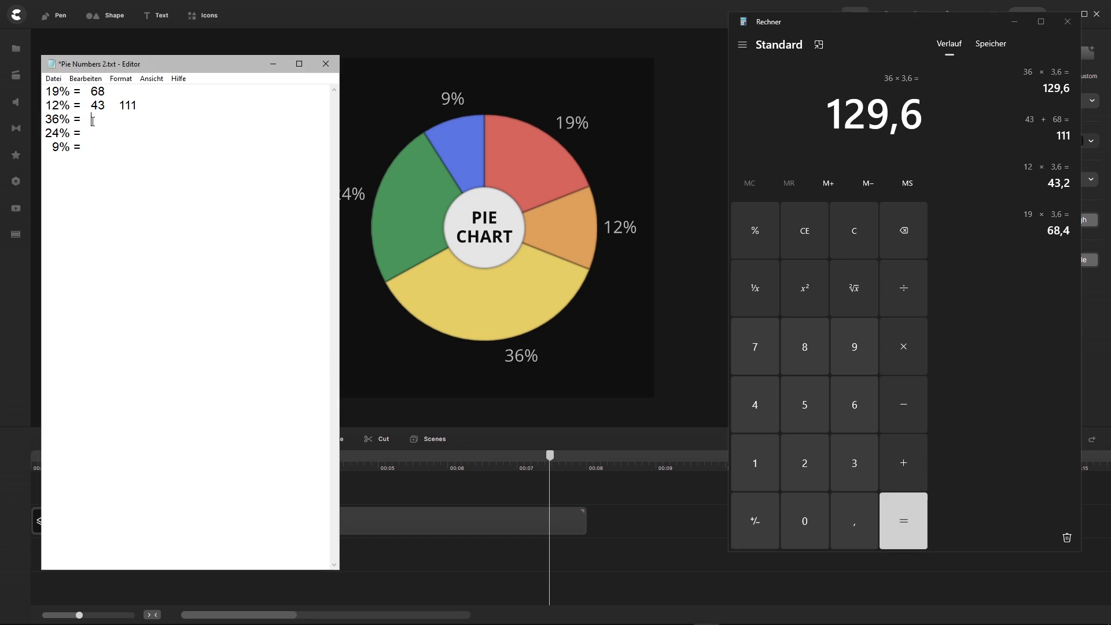
type("130")
- Align the numbers 68, 43 and 130 in one column by adjusting the spacing before them
key("BackSpace")
left_click(94, 105)
left_click(91, 92)
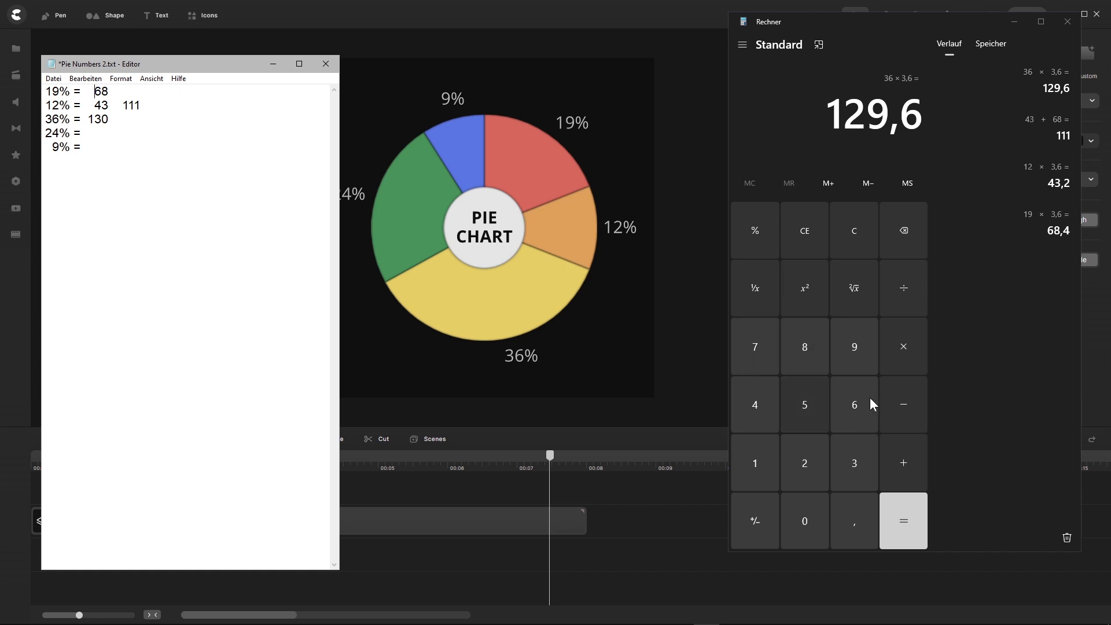
- Add 130 and 111 in the calculator and note the sum 241 beside 130 on the 36% line, aligned under 111
left_click(756, 454)
left_click(851, 461)
left_click(793, 519)
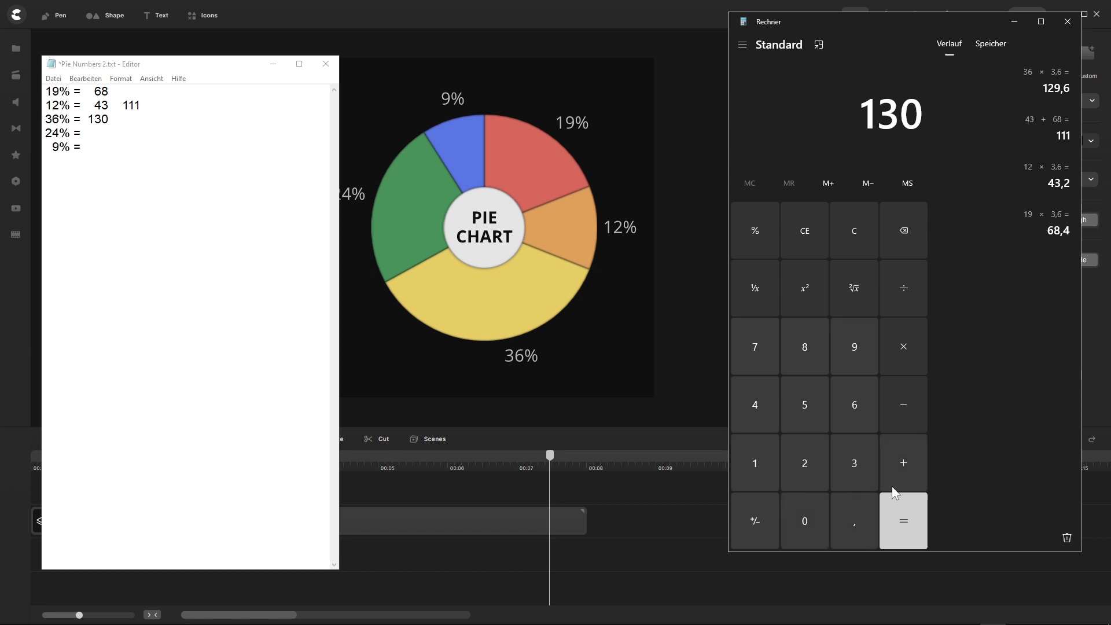
left_click(902, 466)
left_click(763, 457)
left_click(763, 457)
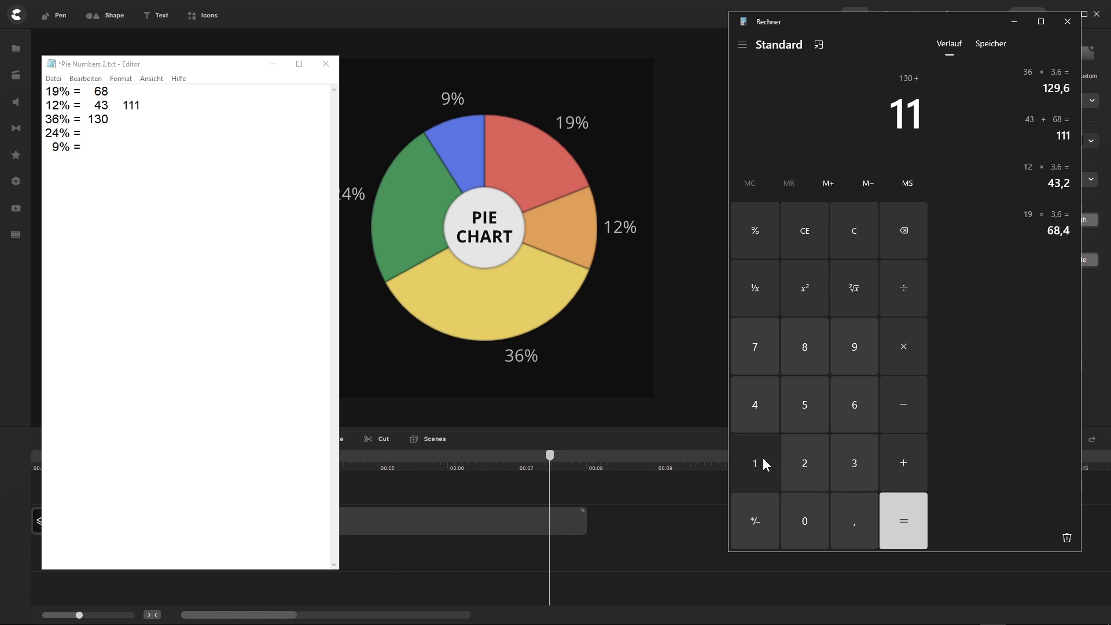
left_click(763, 457)
left_click(909, 532)
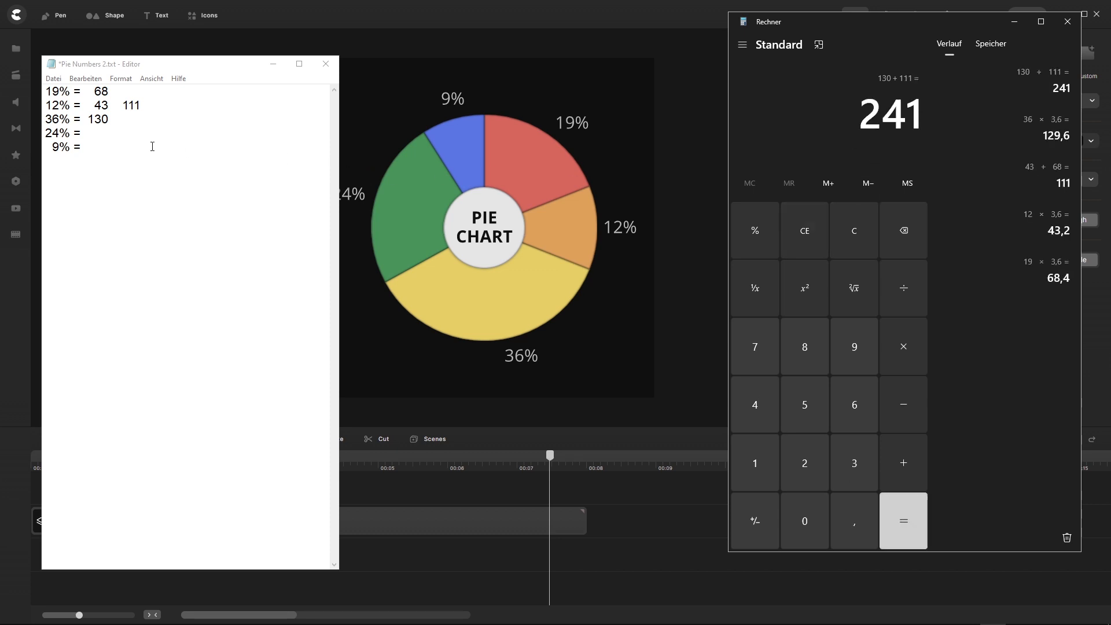
left_click(126, 120)
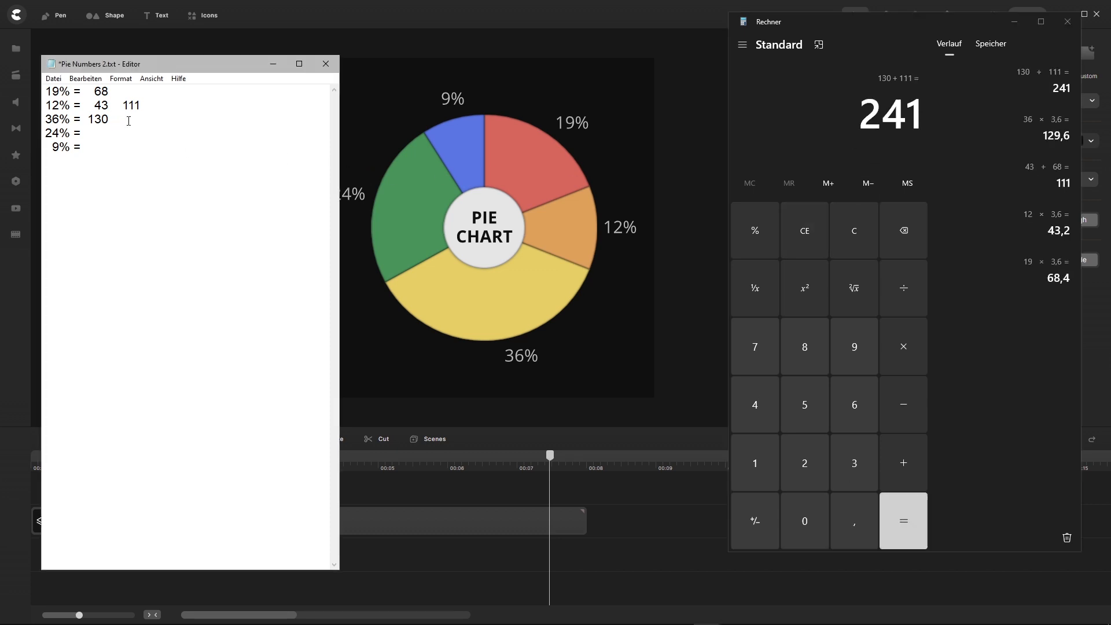
type("241")
key("ctrl+Left")
key("BackSpace")
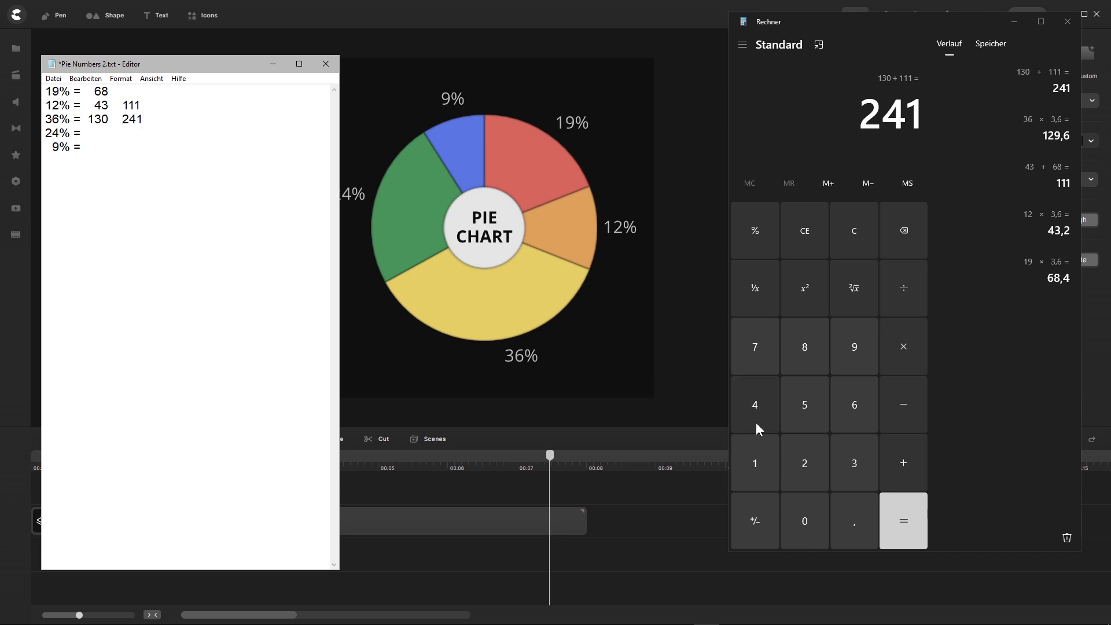
- Multiply 24 by 3,6 in the calculator and note the rounded value 86 on the 24% line, aligned with the numbers above
left_click(804, 463)
left_click(759, 395)
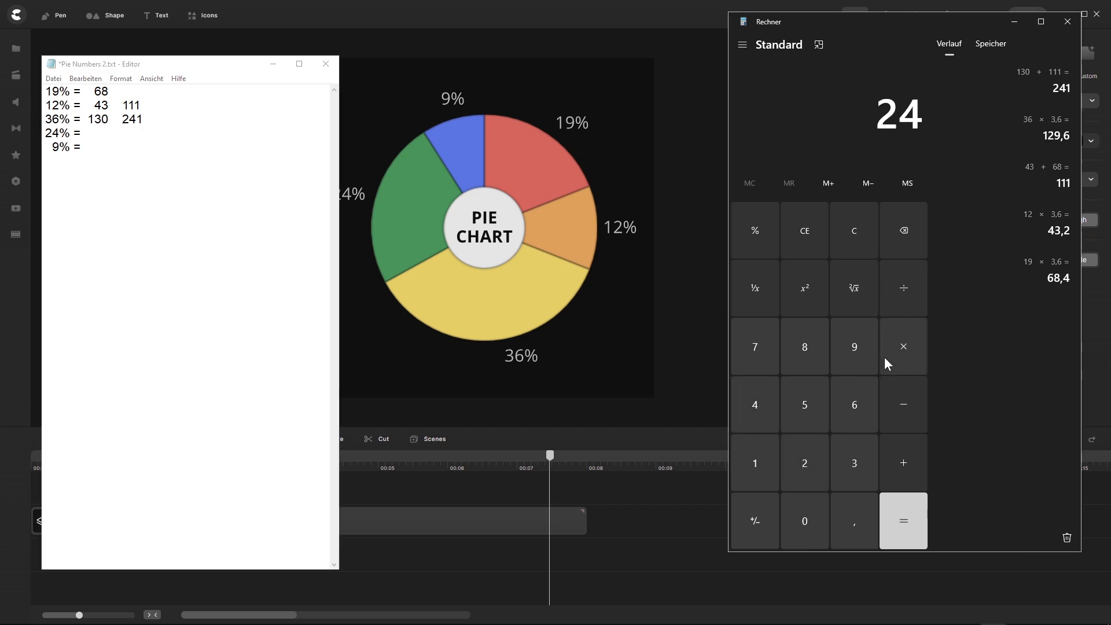
left_click(901, 343)
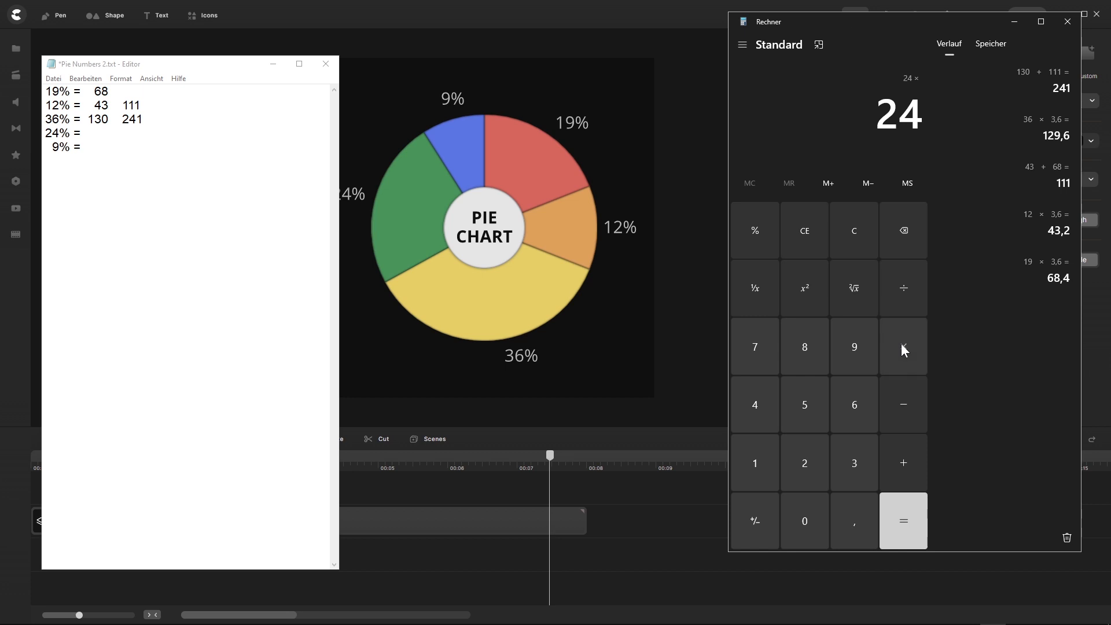
left_click(858, 461)
left_click(852, 510)
left_click(848, 399)
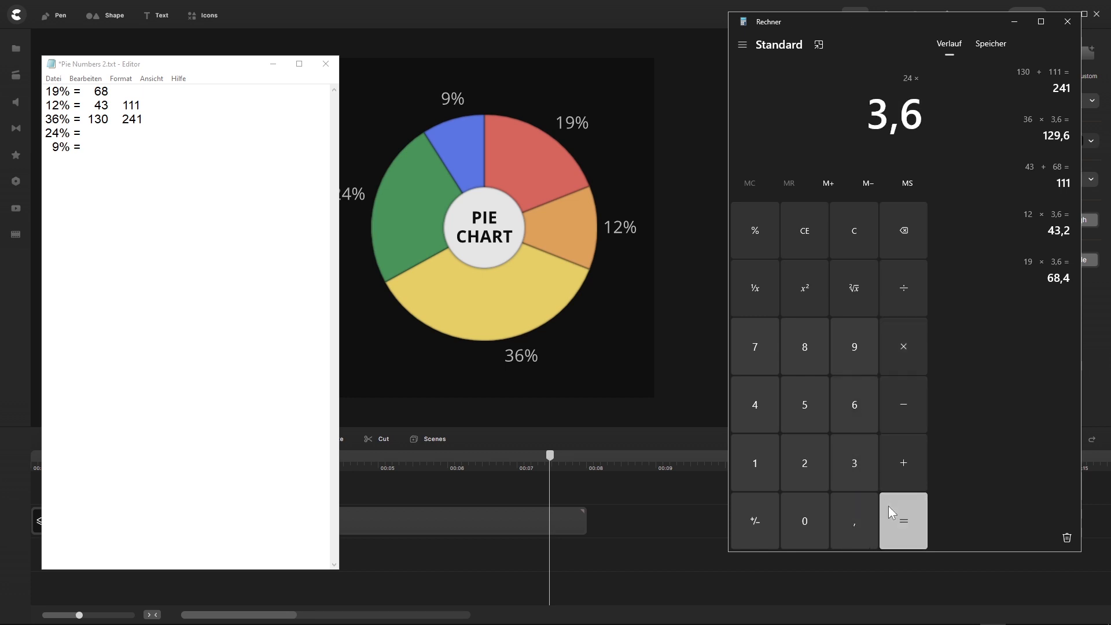
left_click(902, 528)
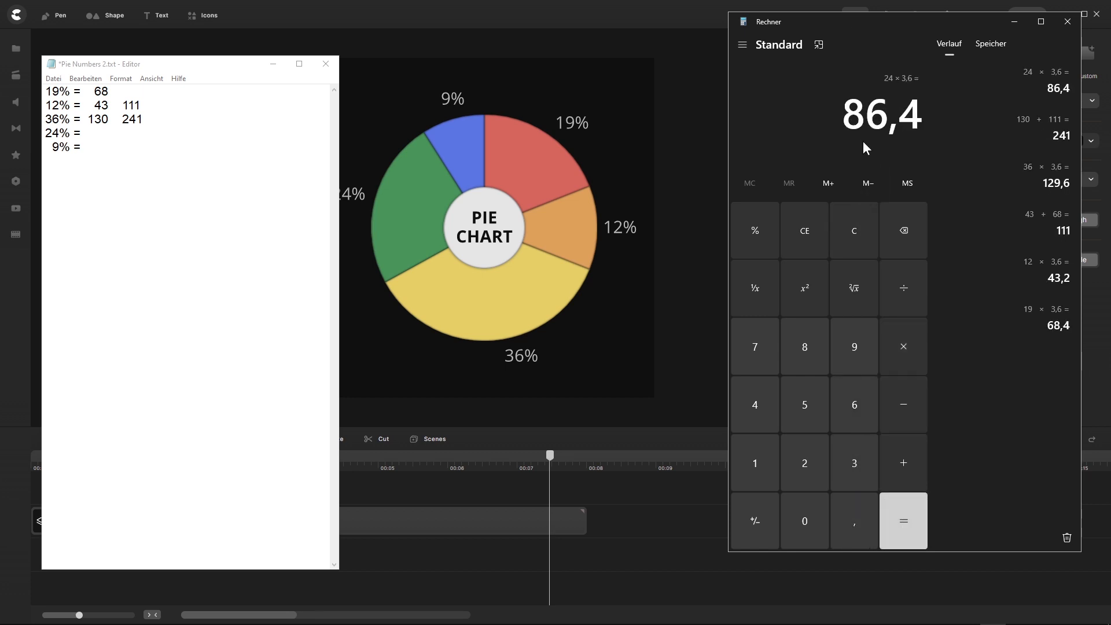
left_click(99, 134)
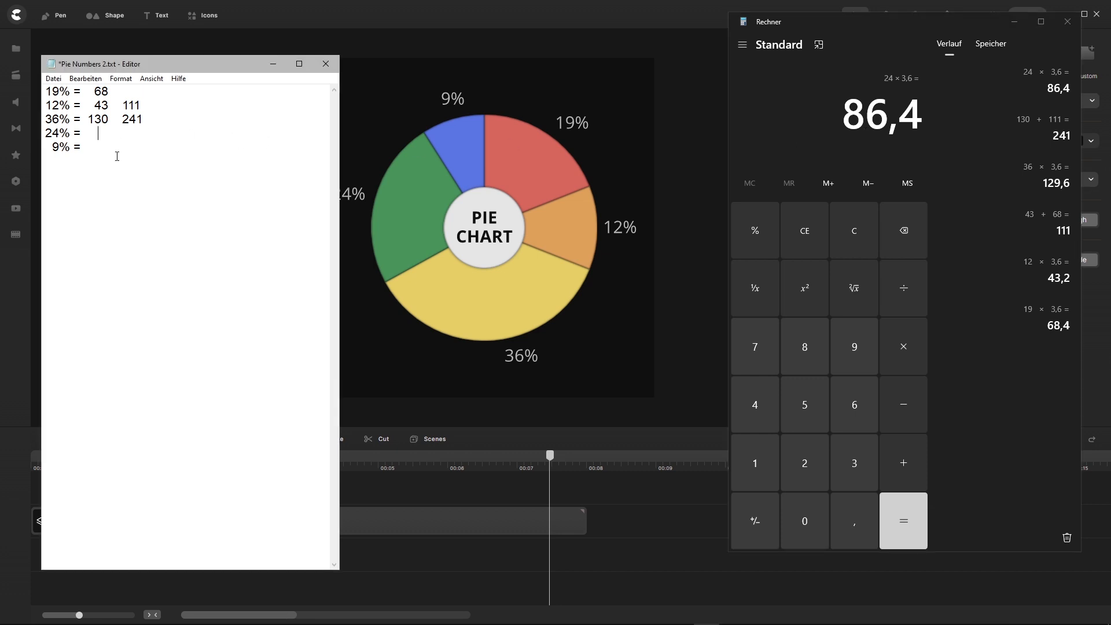
type("86")
left_click(101, 138)
key("BackSpace")
key("BackSpace")
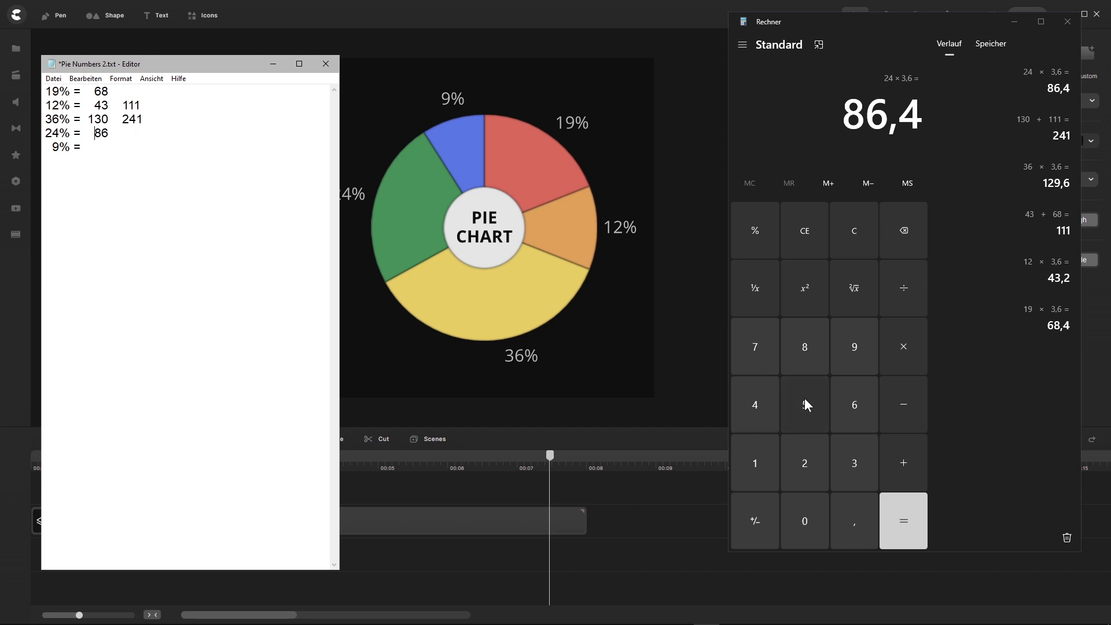
- Add 86 and 241 in the calculator and note the sum 327 beside 86 on the 24% line
left_click(798, 346)
left_click(857, 414)
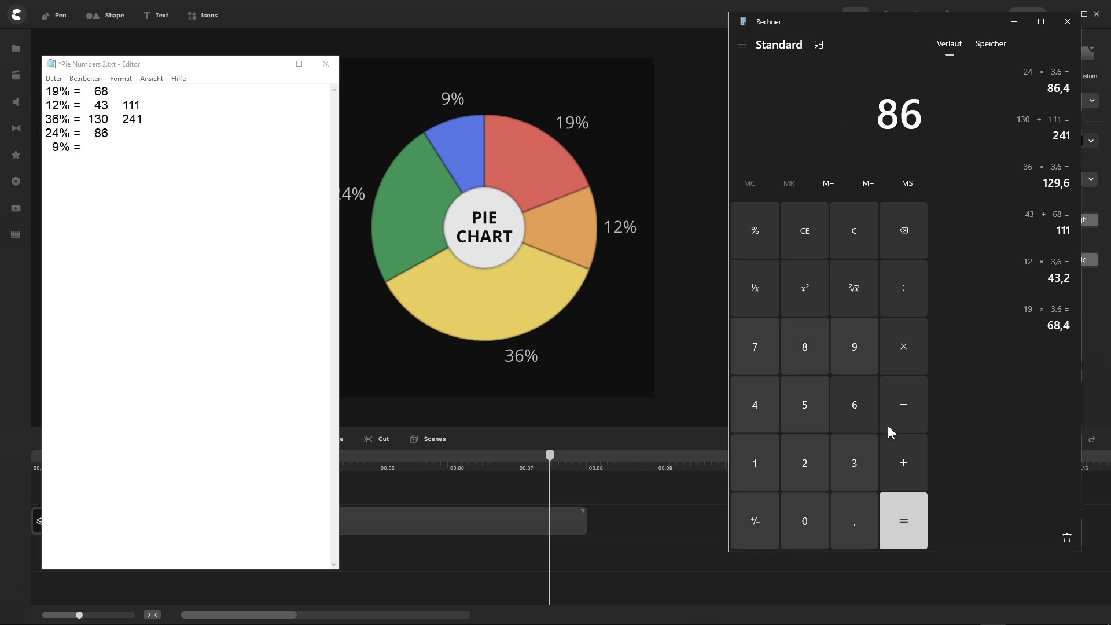
left_click(897, 454)
left_click(799, 460)
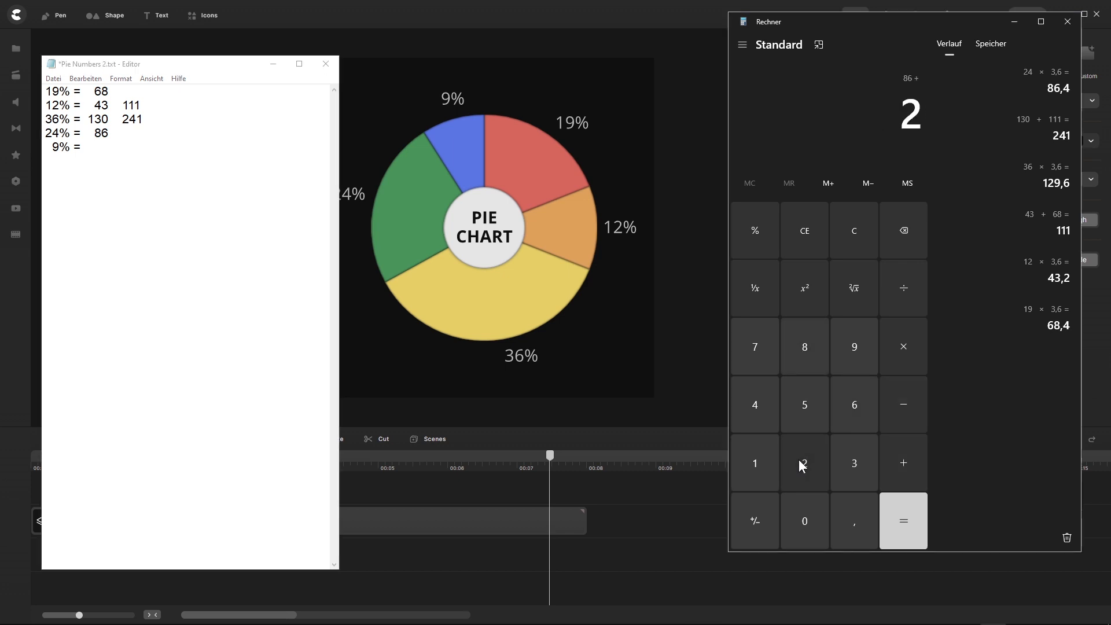
left_click(755, 400)
left_click(752, 455)
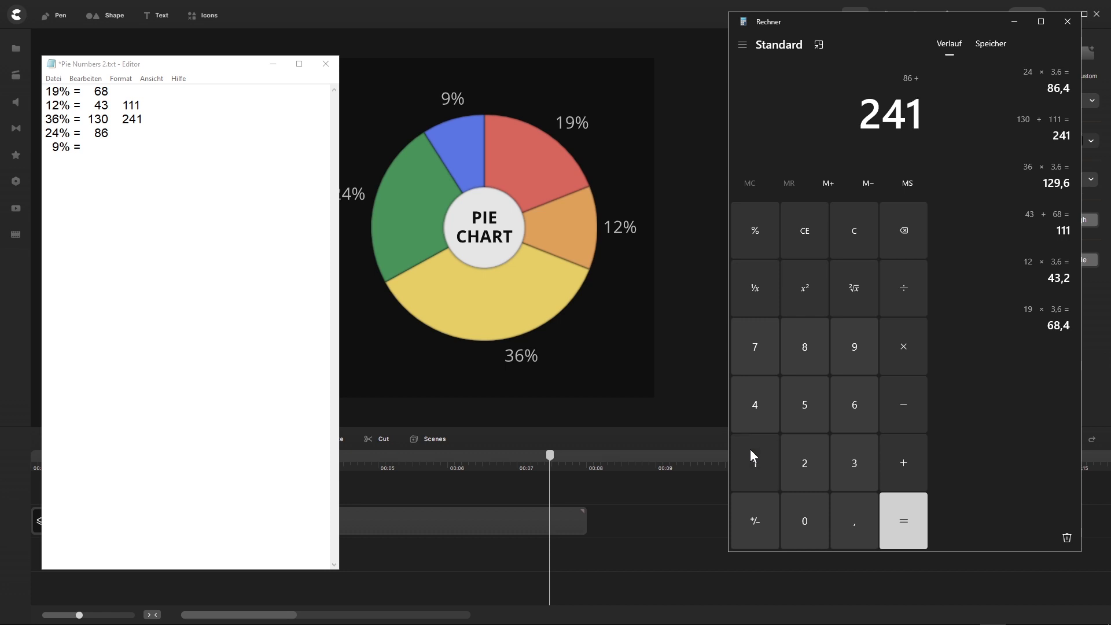
left_click(908, 513)
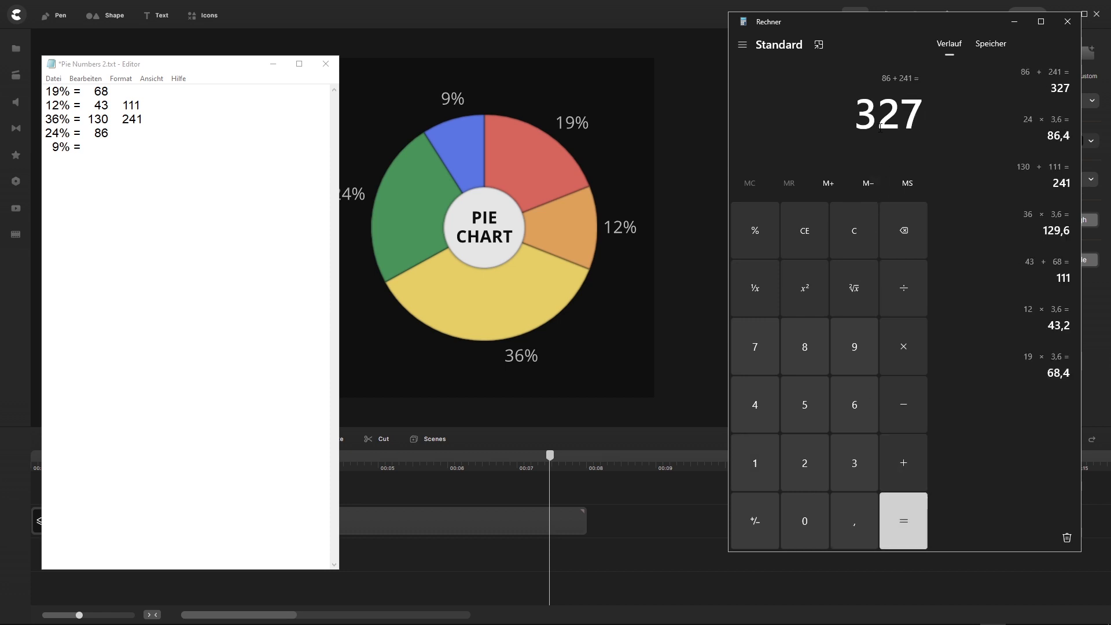
left_click(127, 141)
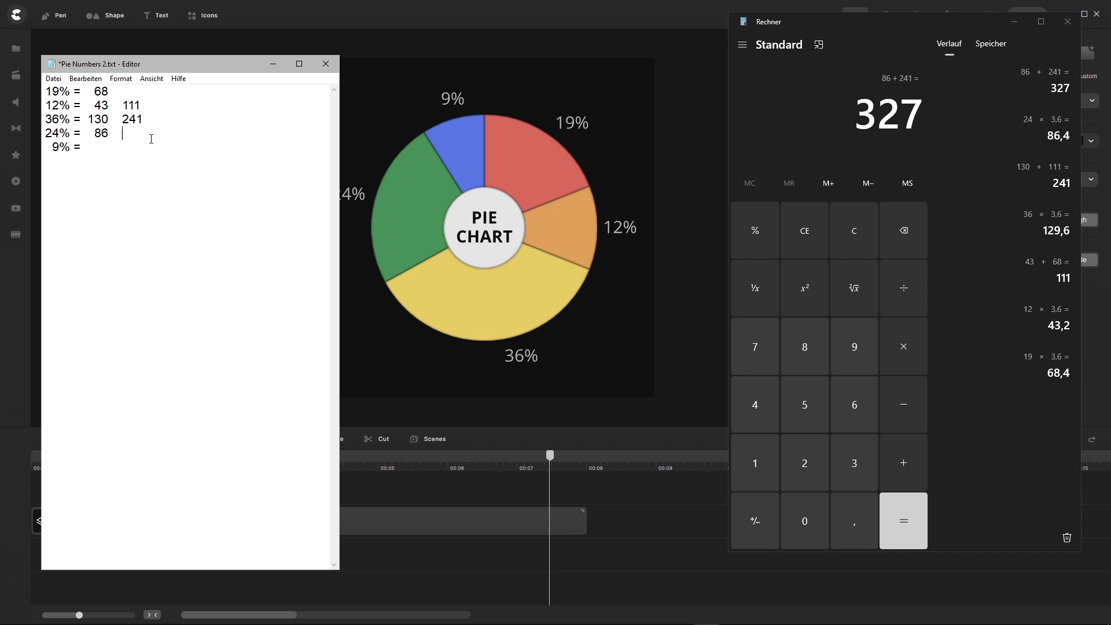
type("327")
- Multiply 9 by 3,6 in the calculator and note 33 on the 9% line, aligned with the numbers above
left_click(848, 346)
left_click(904, 345)
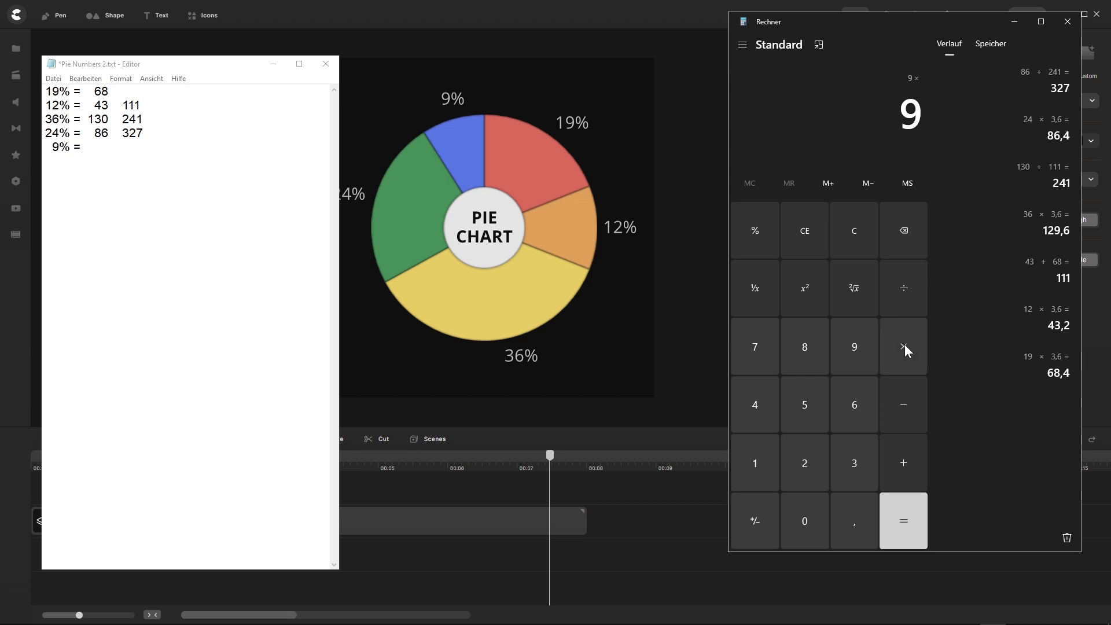
left_click(855, 462)
left_click(849, 521)
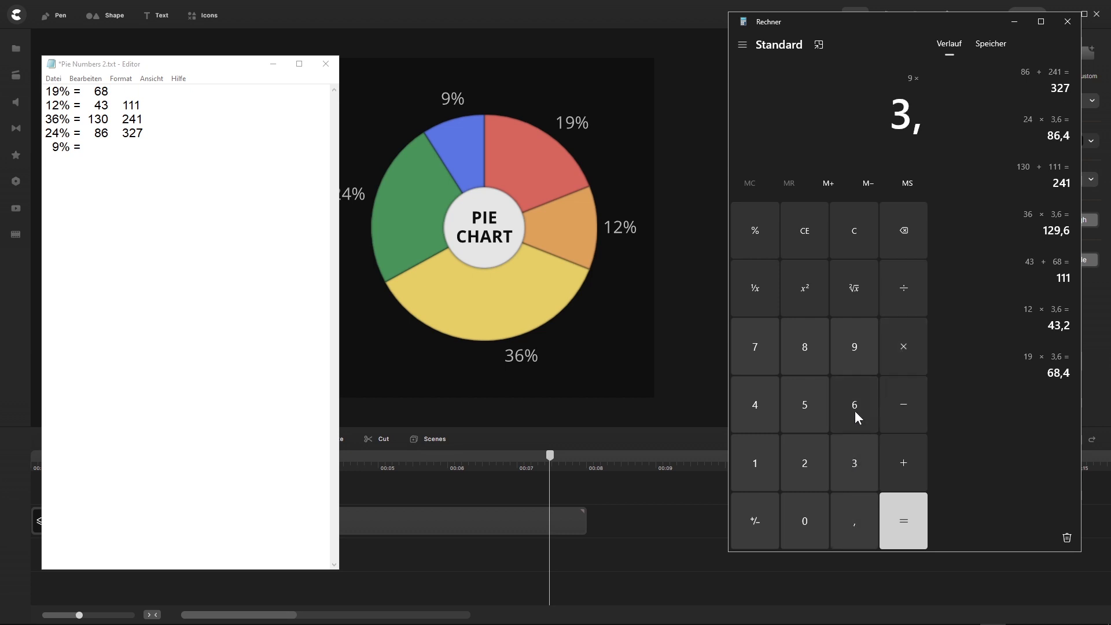
left_click(852, 404)
left_click(906, 522)
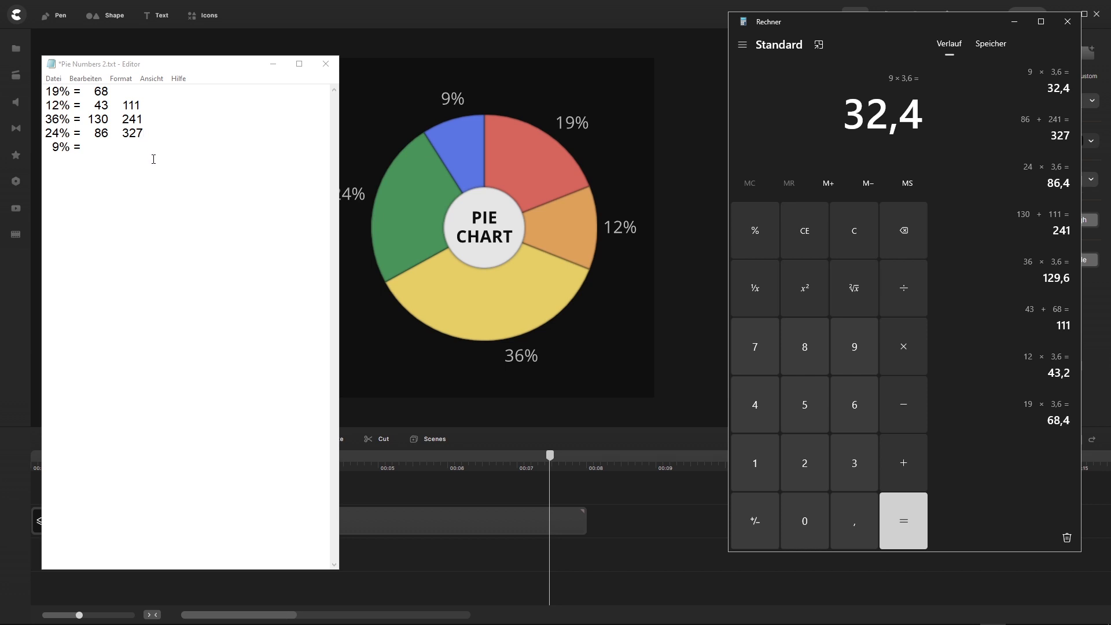
left_click(99, 151)
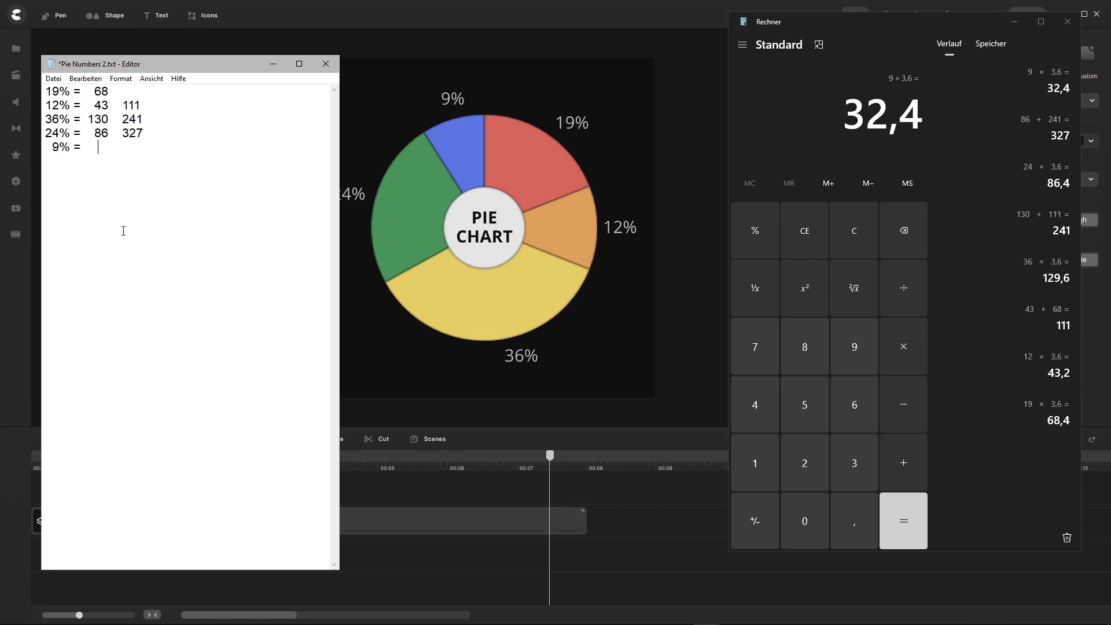
type("33")
key("Left")
key("Left")
key("BackSpace")
- Note the full-circle total 360 beside 33 on the 9% line, aligned under 327
type("360")
left_click(128, 149)
key("BackSpace")
- Minimize the calculator and the notes, delete the Pie Chart Master Group in CreateStudio and return the playhead to the start
left_click(1014, 21)
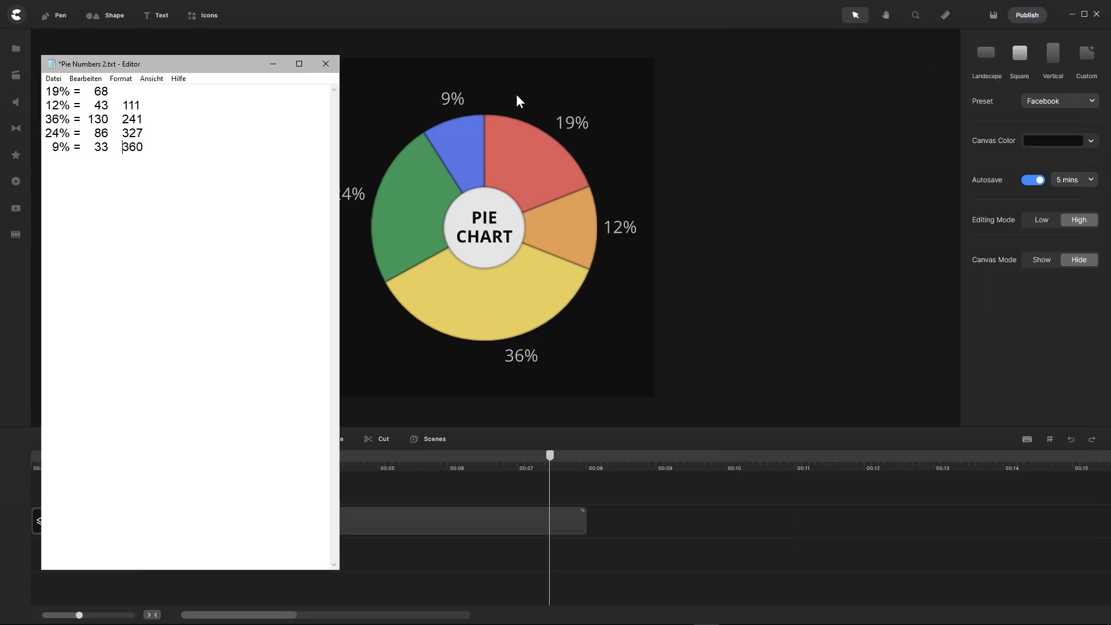
left_click(272, 64)
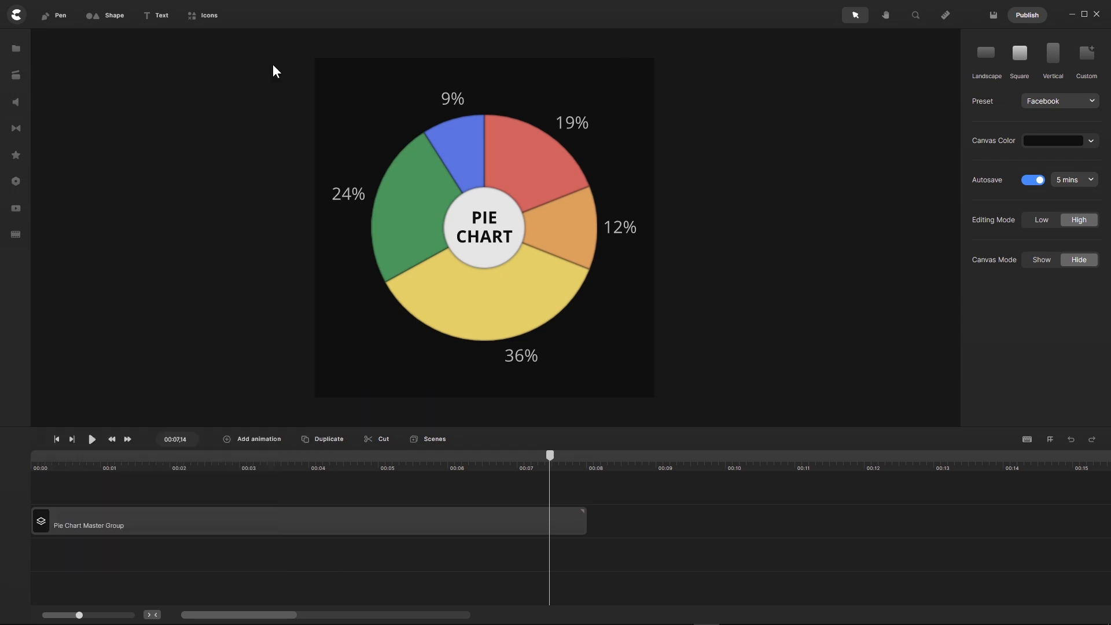
left_click(289, 520)
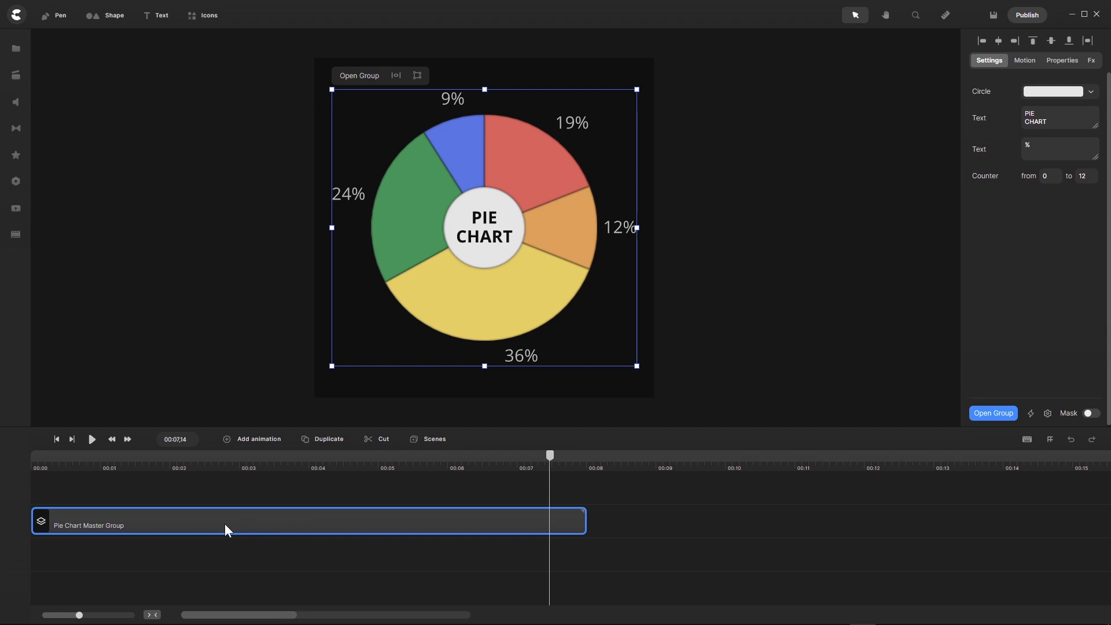
key("Delete")
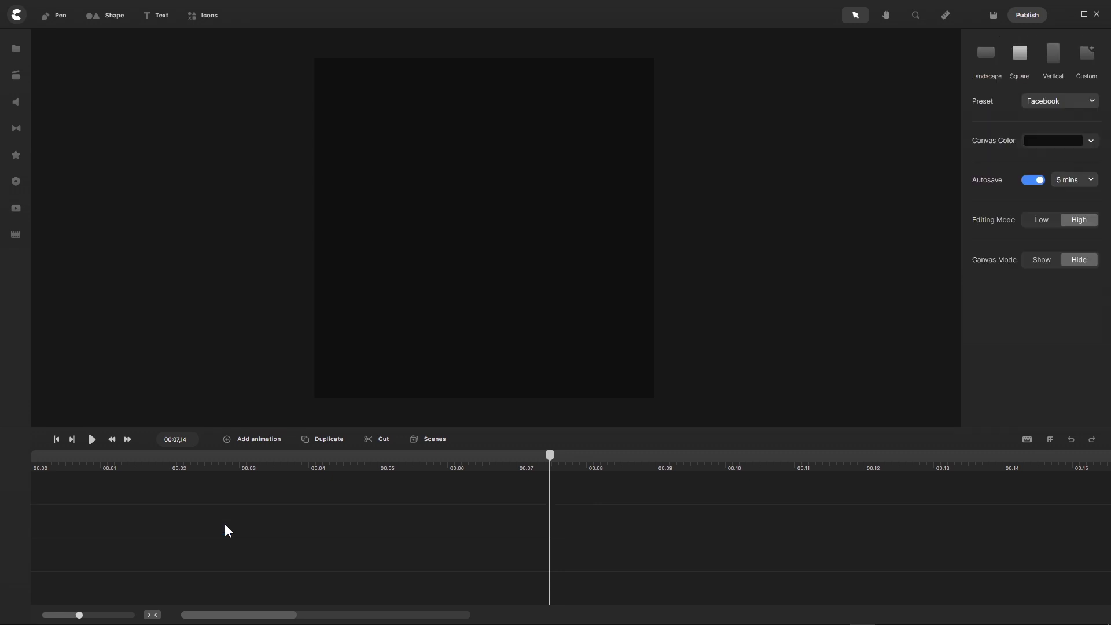
left_click(56, 440)
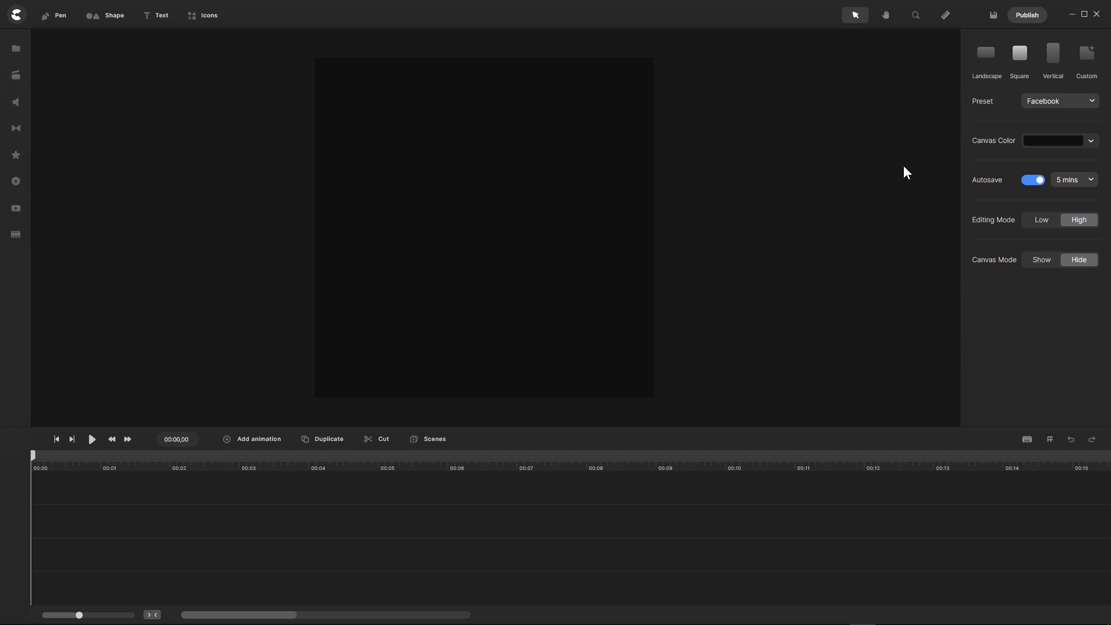
left_click(1037, 144)
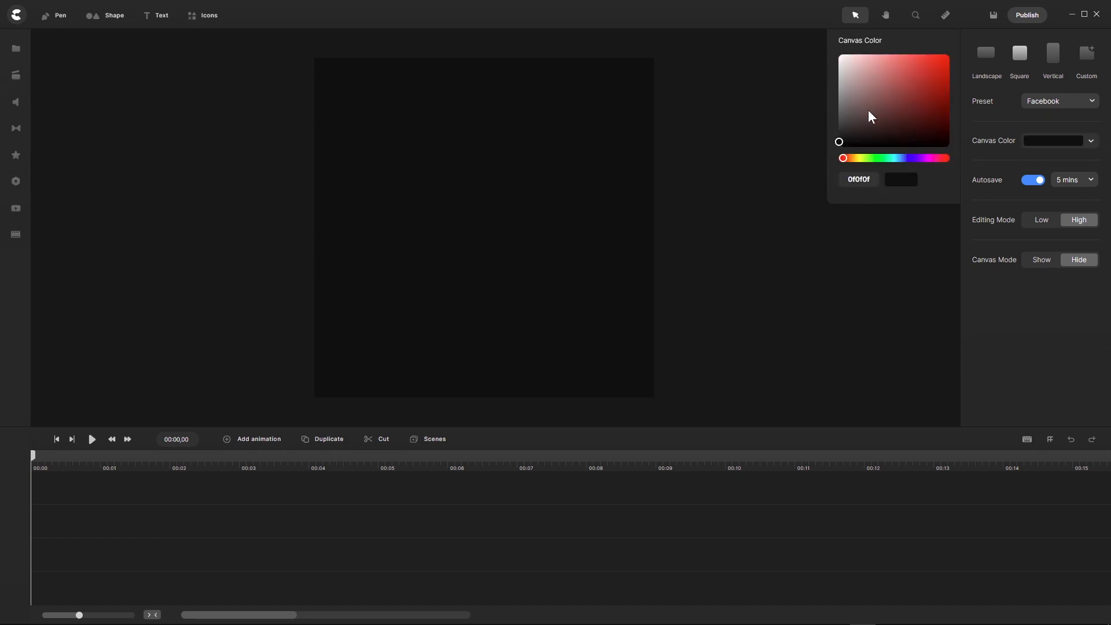
left_click(73, 491)
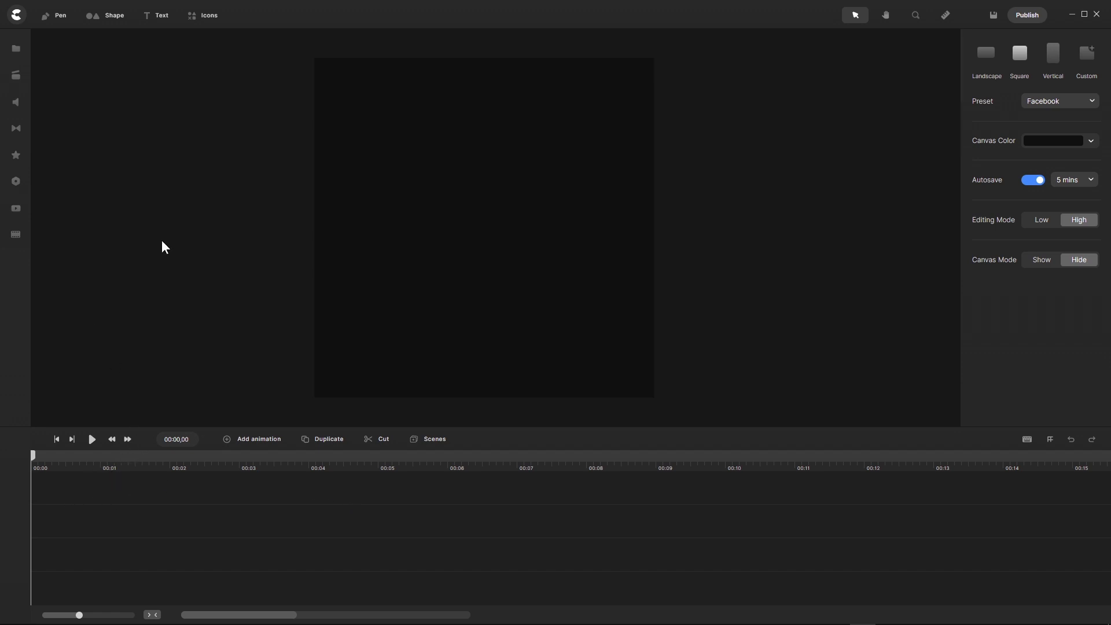
- Add an Arc shape to the canvas and move its clip one track up in the timeline
left_click(92, 15)
left_click(199, 85)
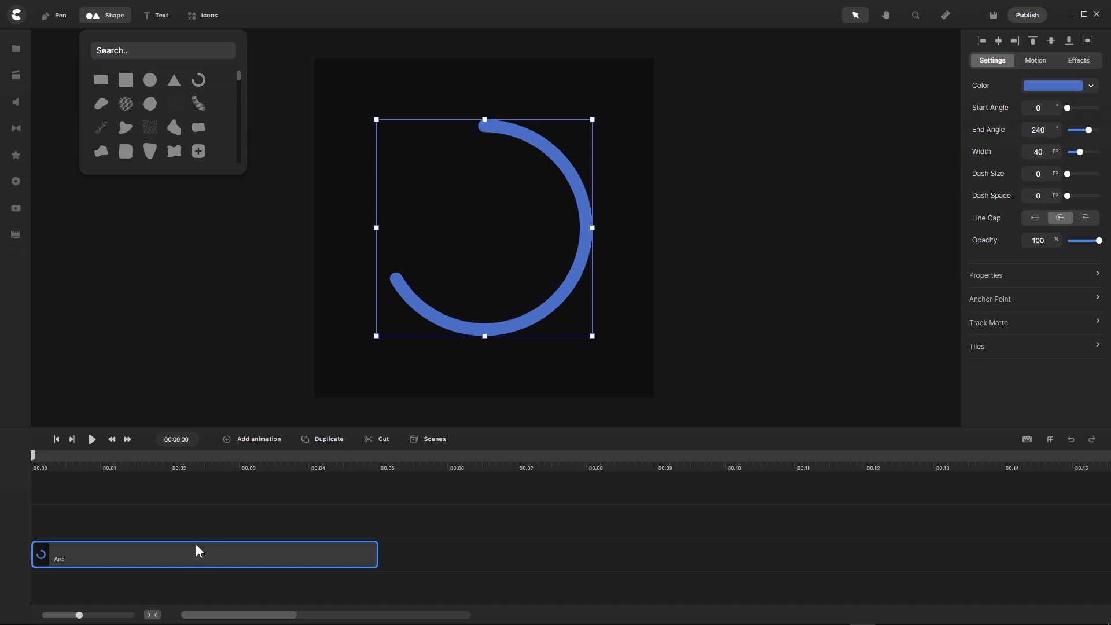
left_click_drag(187, 546, 182, 519)
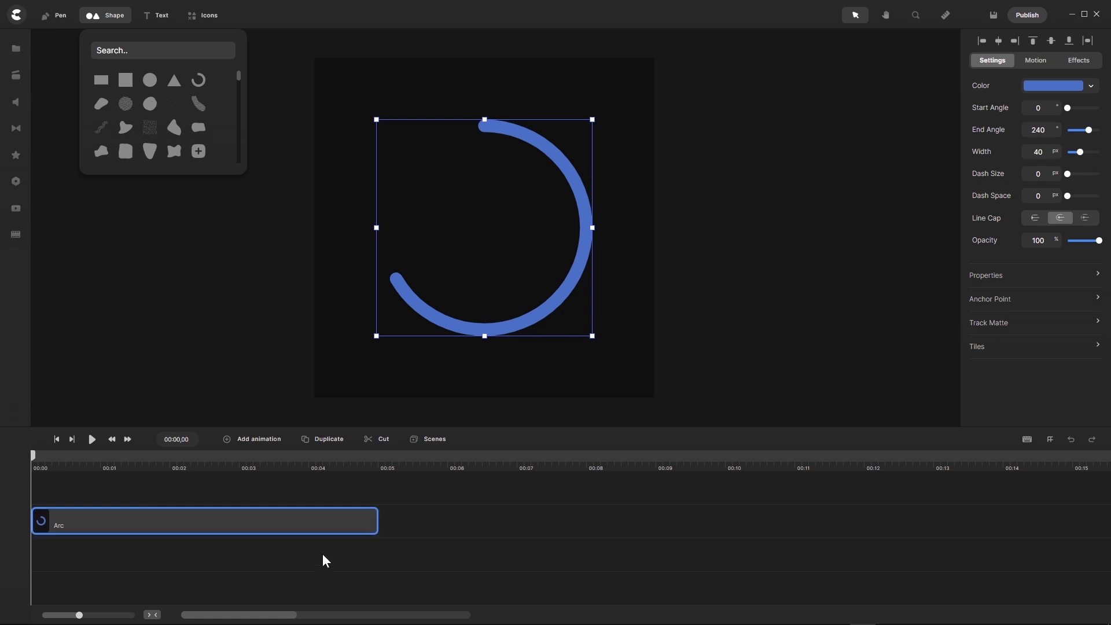
- Extend the Arc clip to 10 seconds, fit it to the timeline and place the playhead near 3 seconds
left_click_drag(378, 523, 725, 503)
left_click(728, 461)
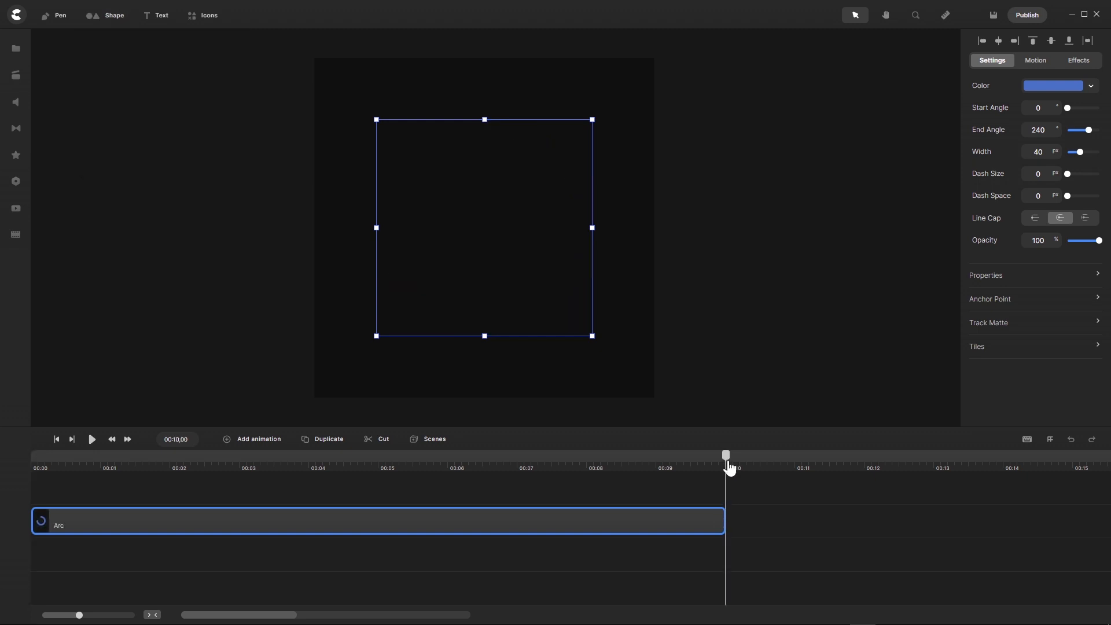
left_click(152, 615)
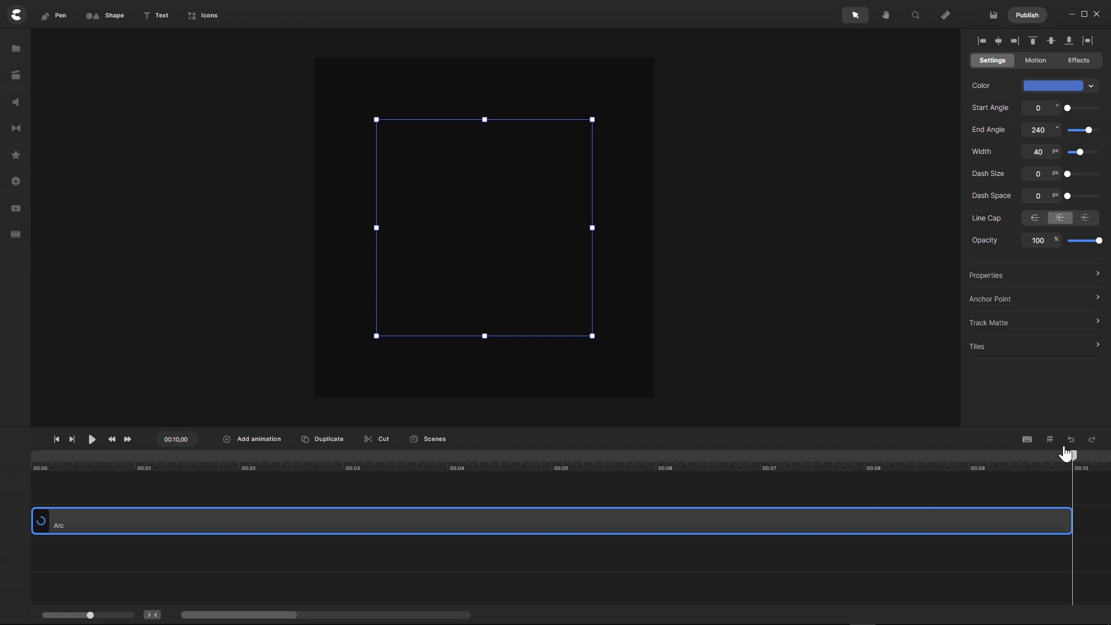
left_click_drag(1072, 455, 333, 489)
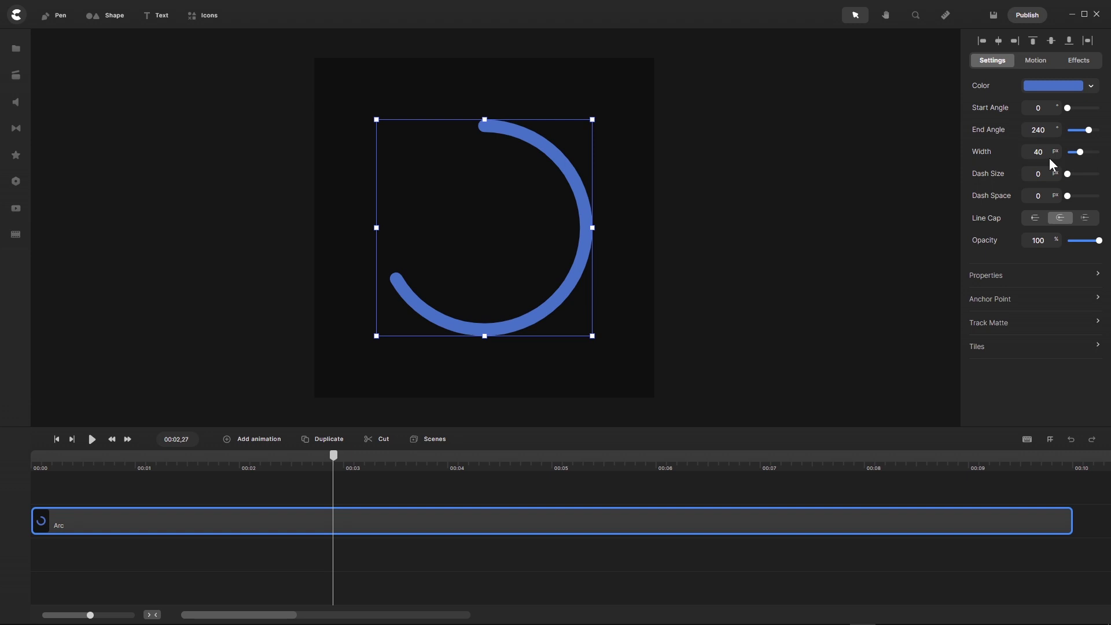
- Set the arc's width to 100 px and its line cap to the flat option
left_click_drag(1080, 151, 1109, 157)
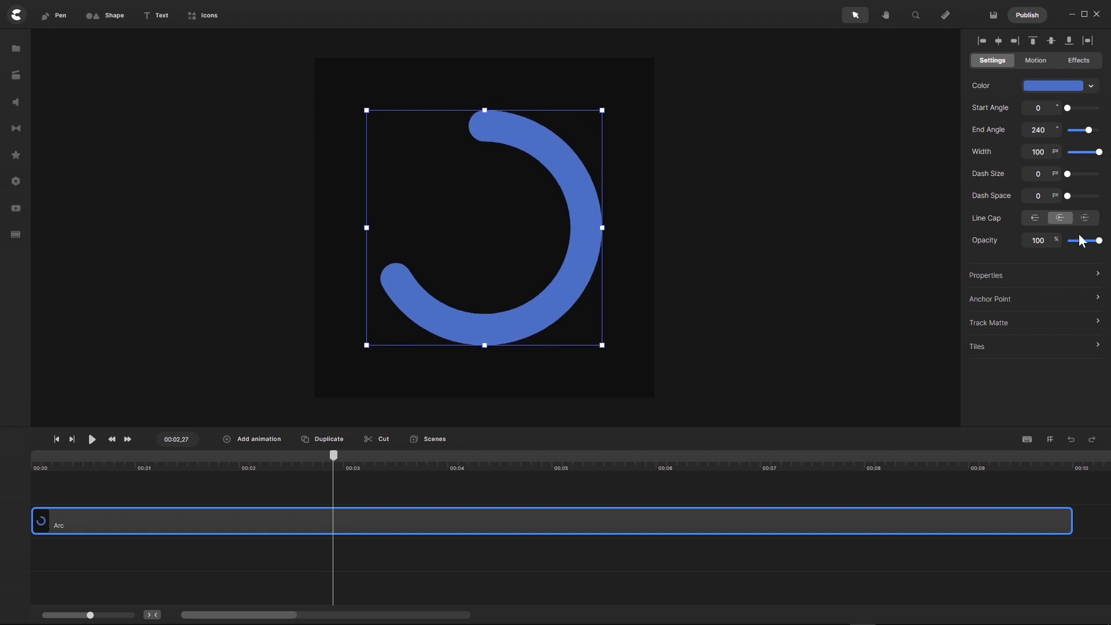
left_click(1036, 225)
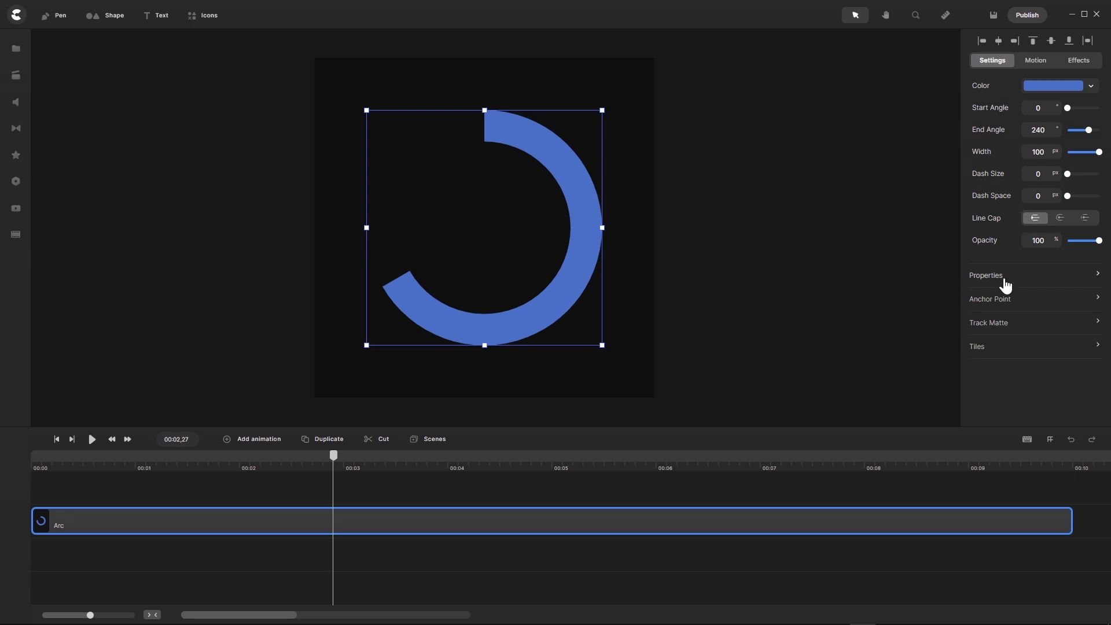
- Set the arc's scale to 13% and check its centre point up close
left_click(1096, 277)
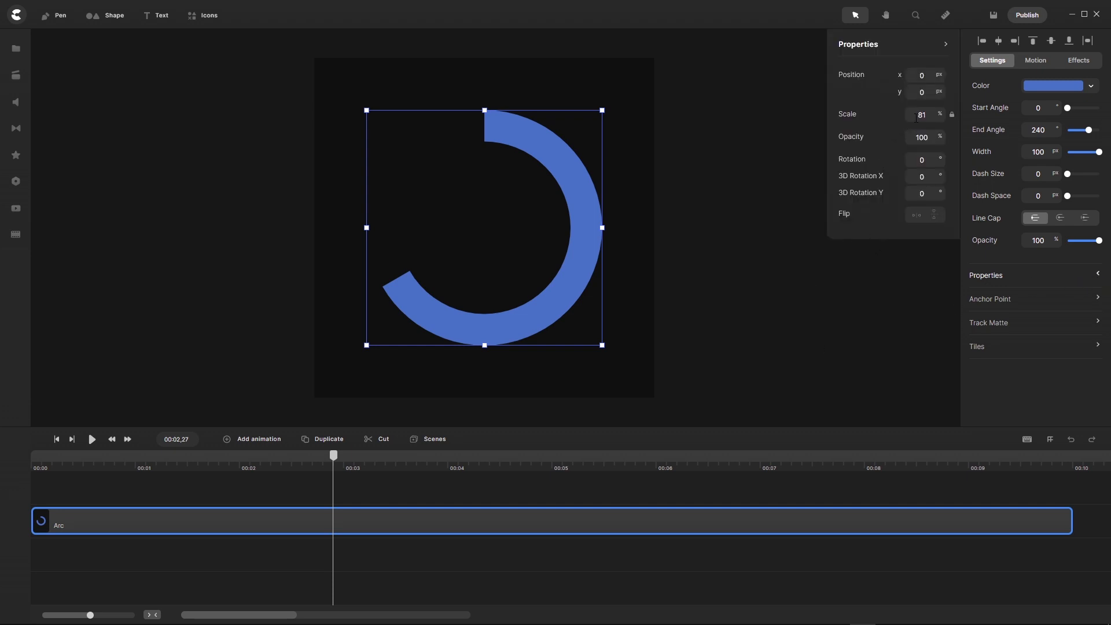
left_click_drag(928, 115, 905, 116)
type("12,5")
key("Return")
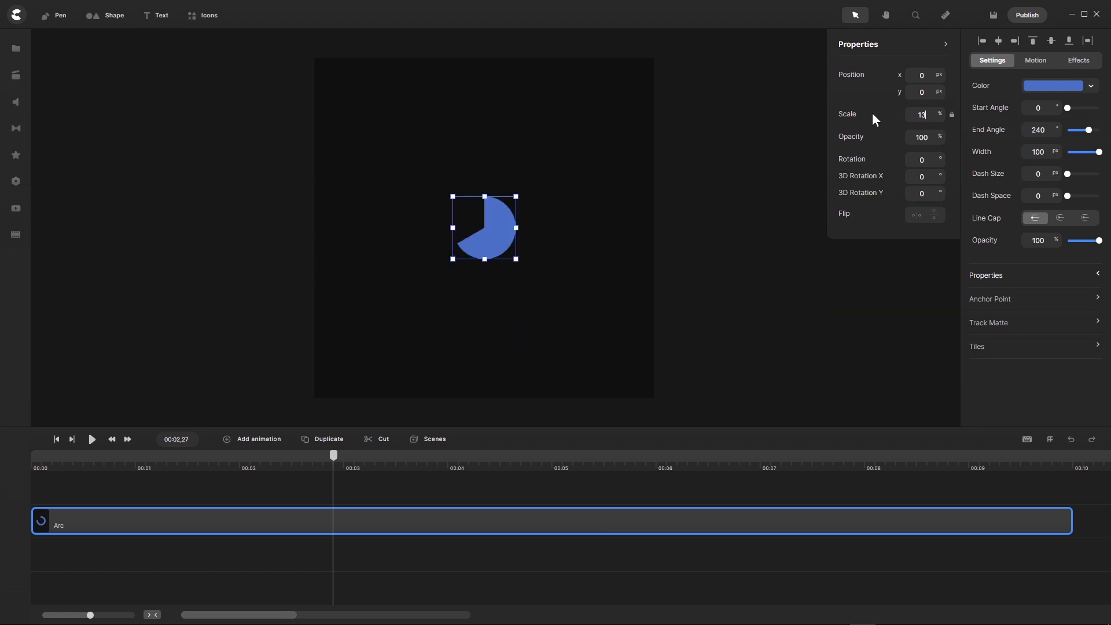
scroll(488, 234, "up", 5)
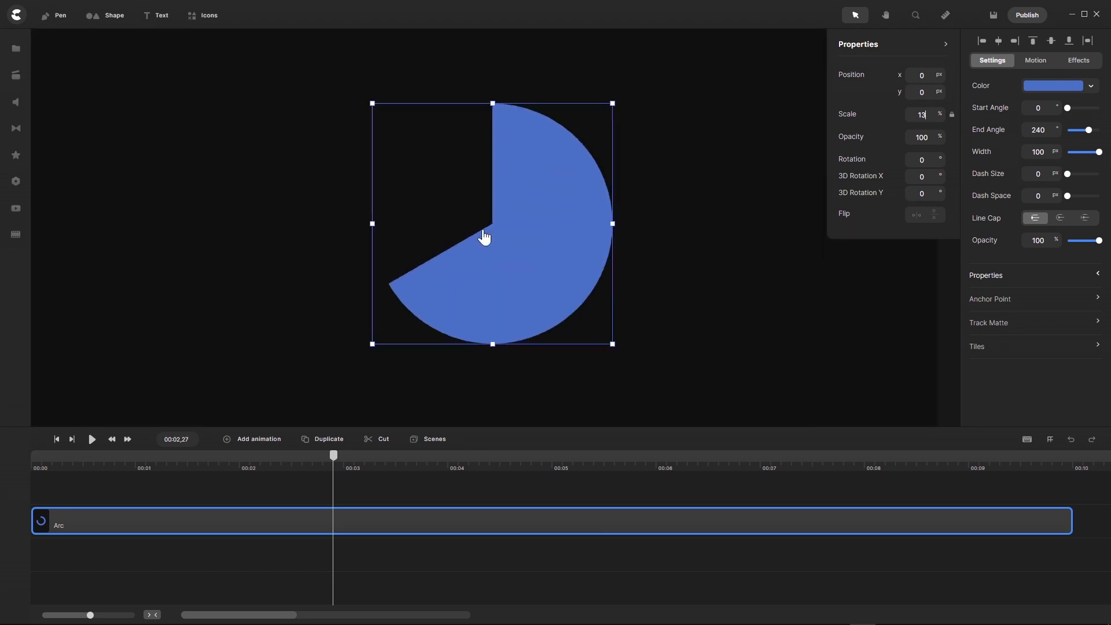
scroll(532, 232, "down", 5)
scroll(531, 231, "up", 5)
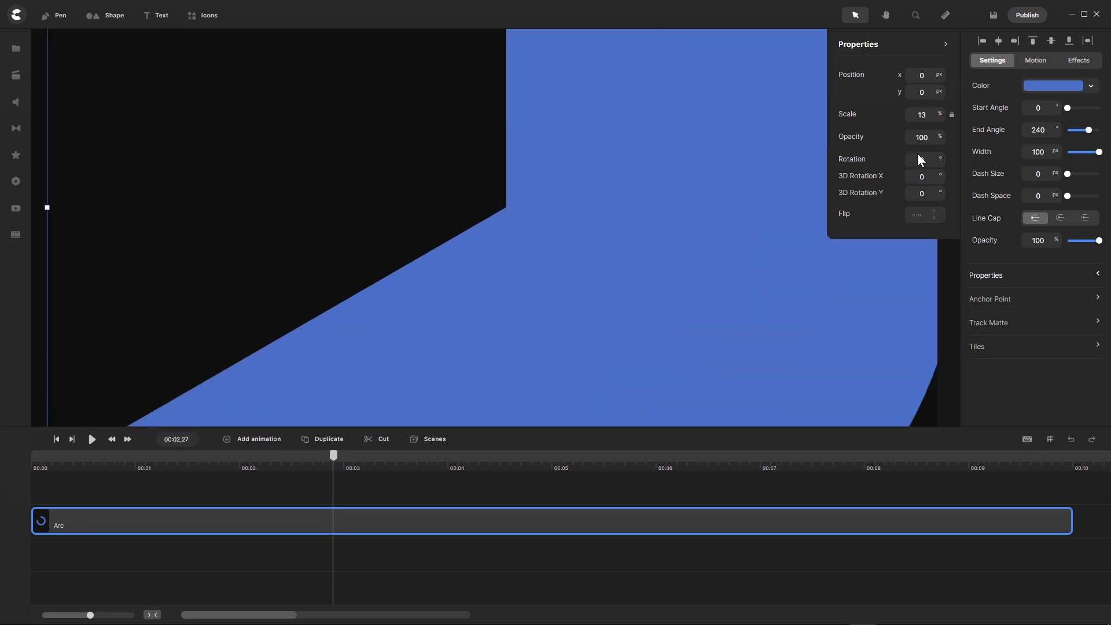
- Reselect the Arc clip and set its scale to 12,5% in its properties
left_click(536, 496)
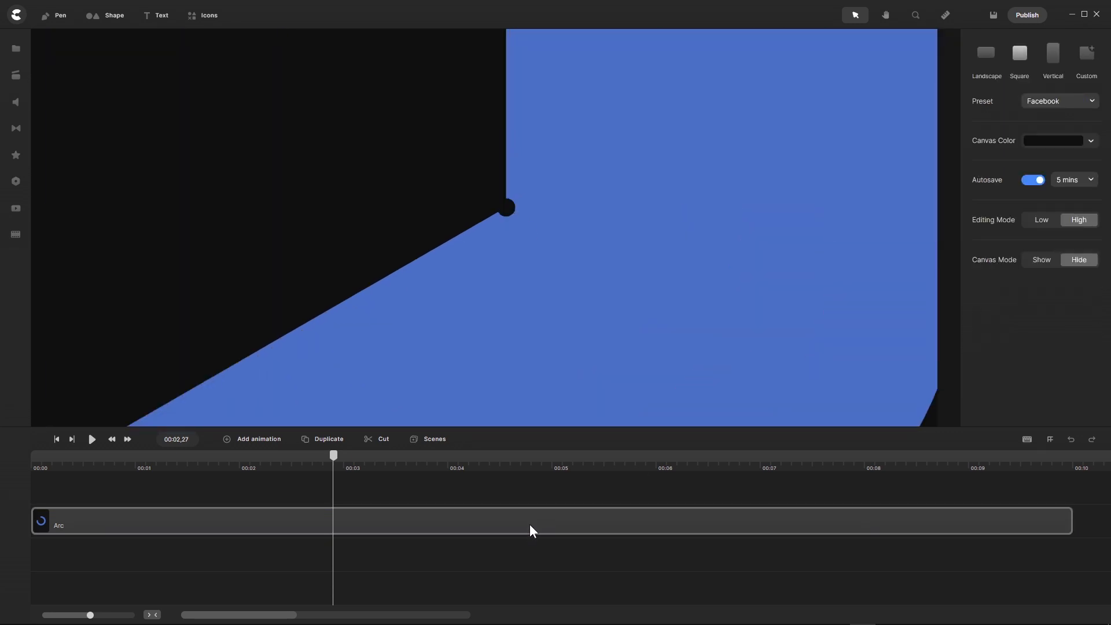
left_click(533, 517)
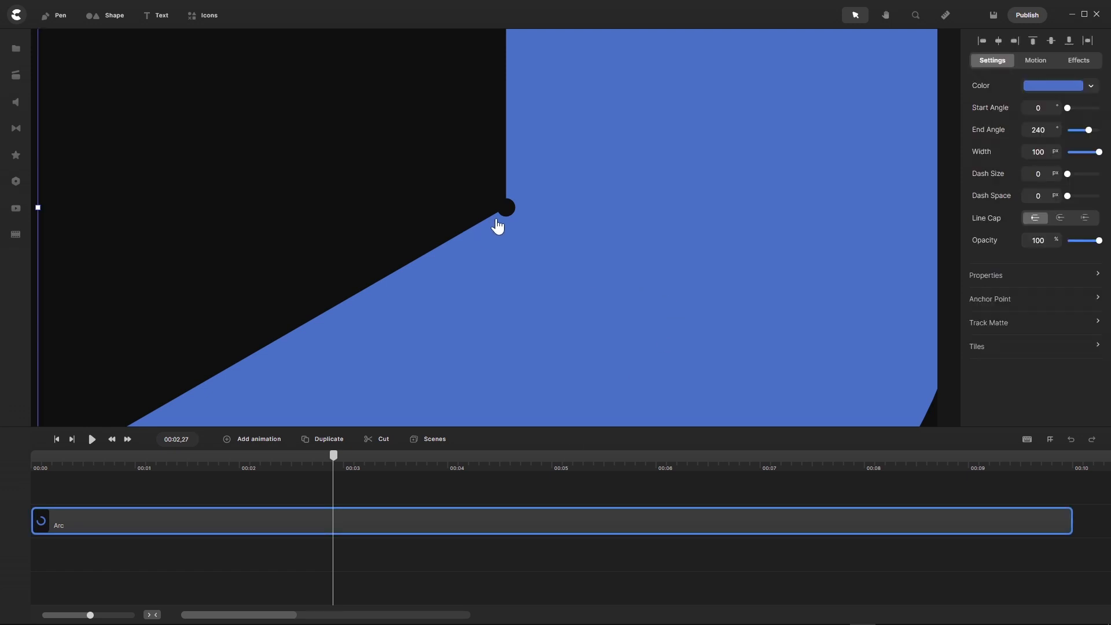
left_click(1098, 278)
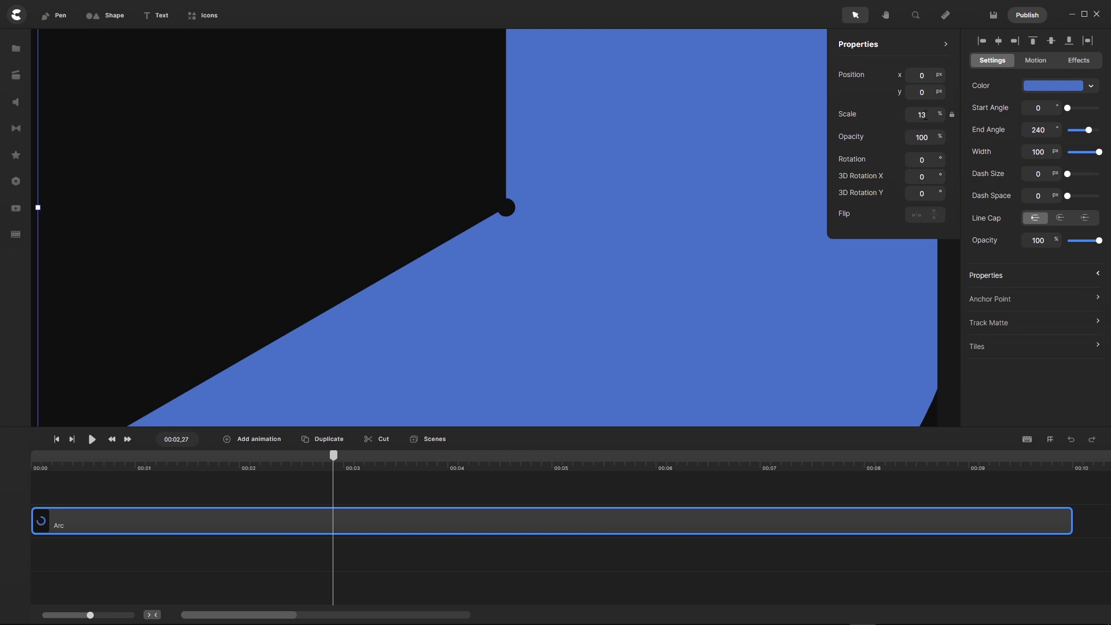
key("BackSpace")
type("2,5")
key("Return")
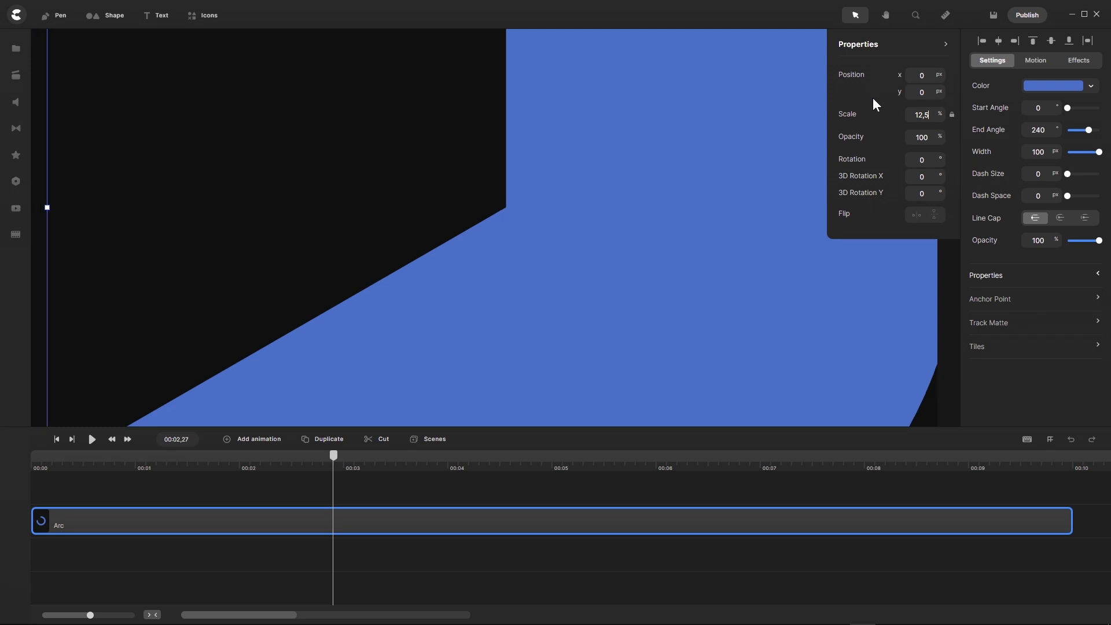
- Save the project and inspect the arc's centre point up close
left_click(641, 208)
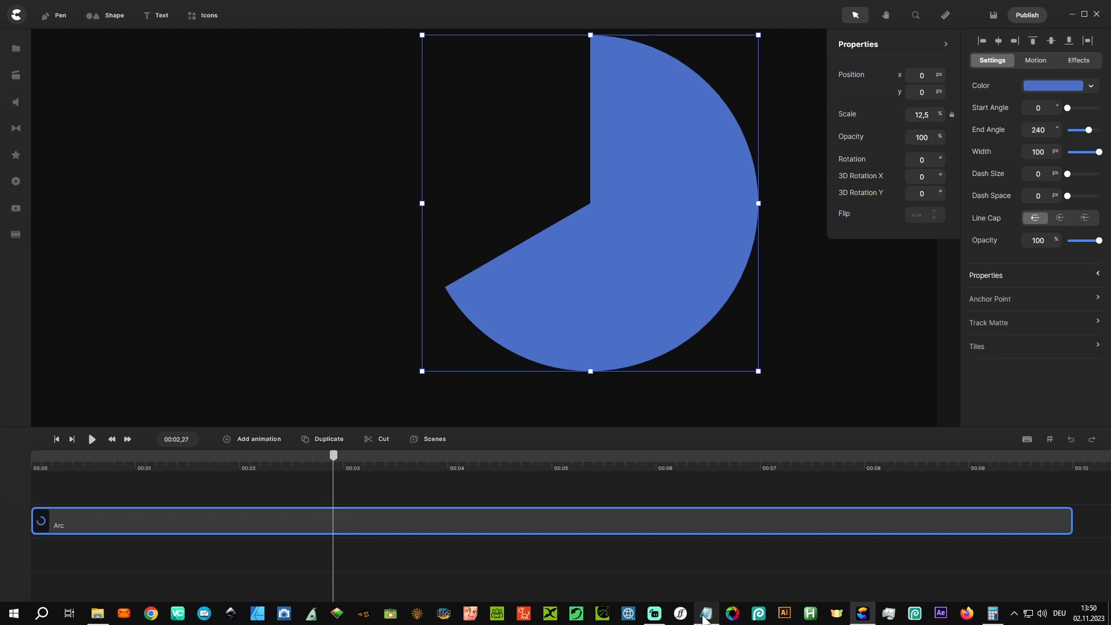
left_click(707, 615)
left_click(705, 617)
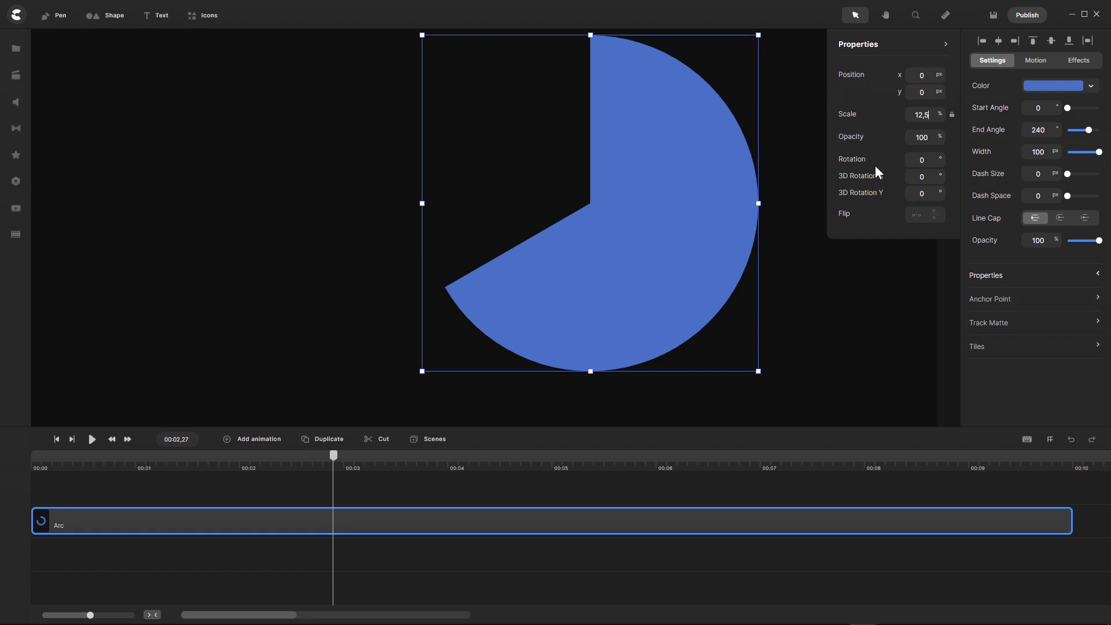
key("ctrl+s")
left_click(399, 489)
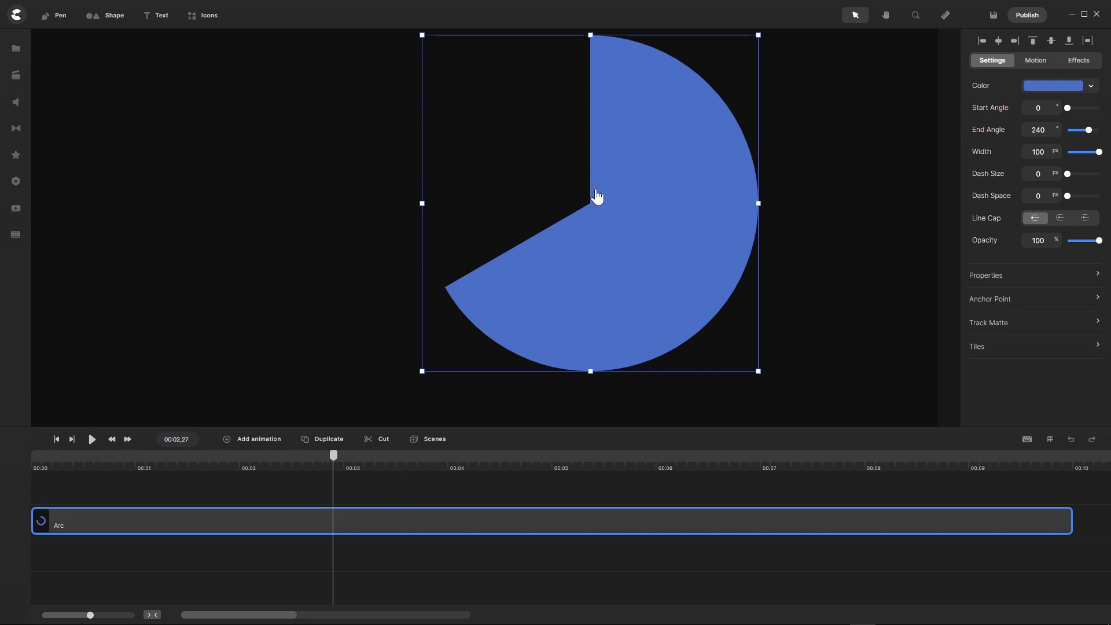
scroll(594, 199, "up", 3)
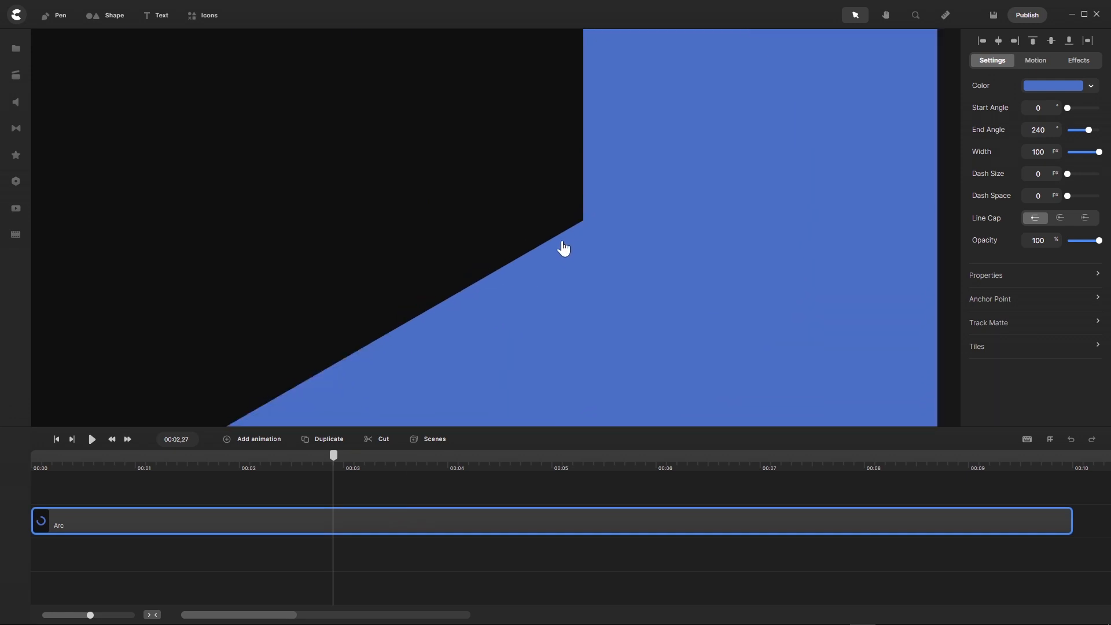
scroll(501, 283, "down", 5)
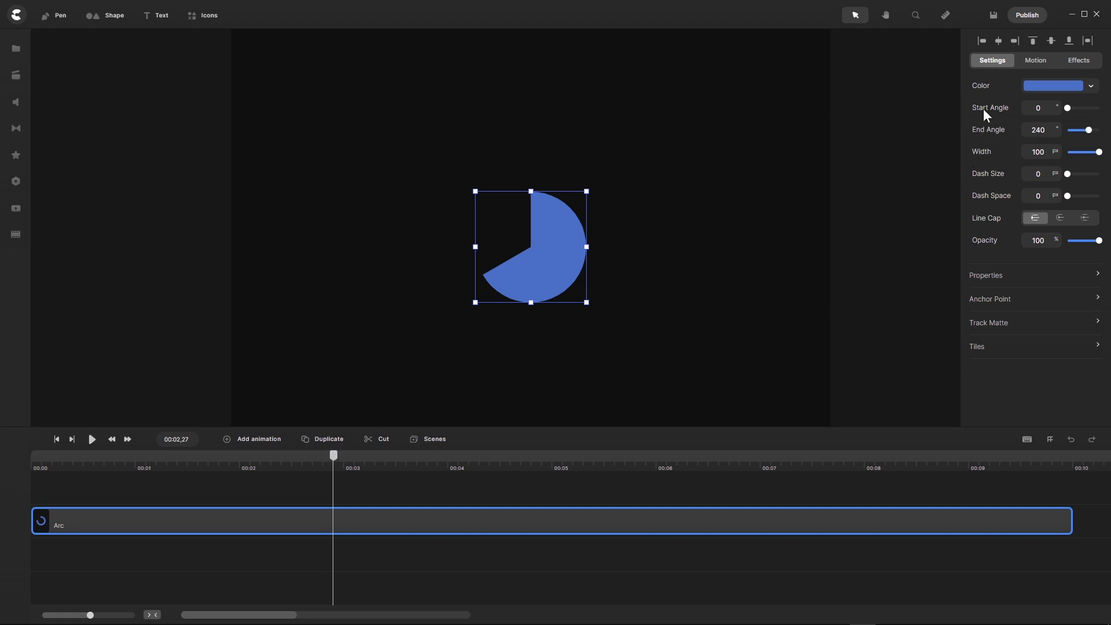
- Recolour the arc red (da615c) and add an Arc animation to it at the start of the timeline
left_click(1048, 90)
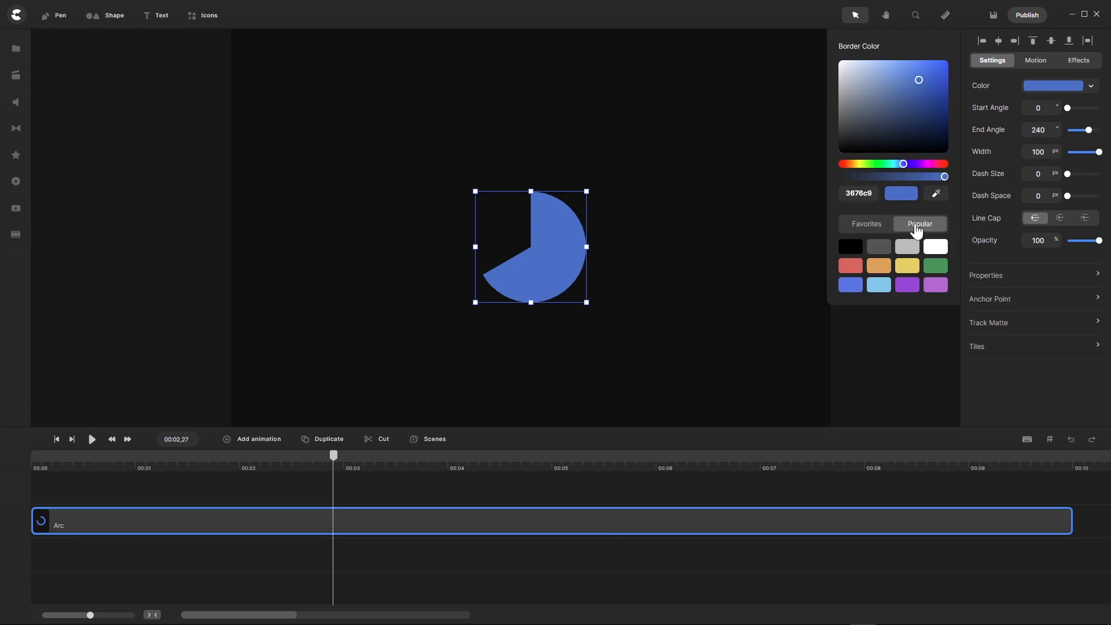
left_click(855, 269)
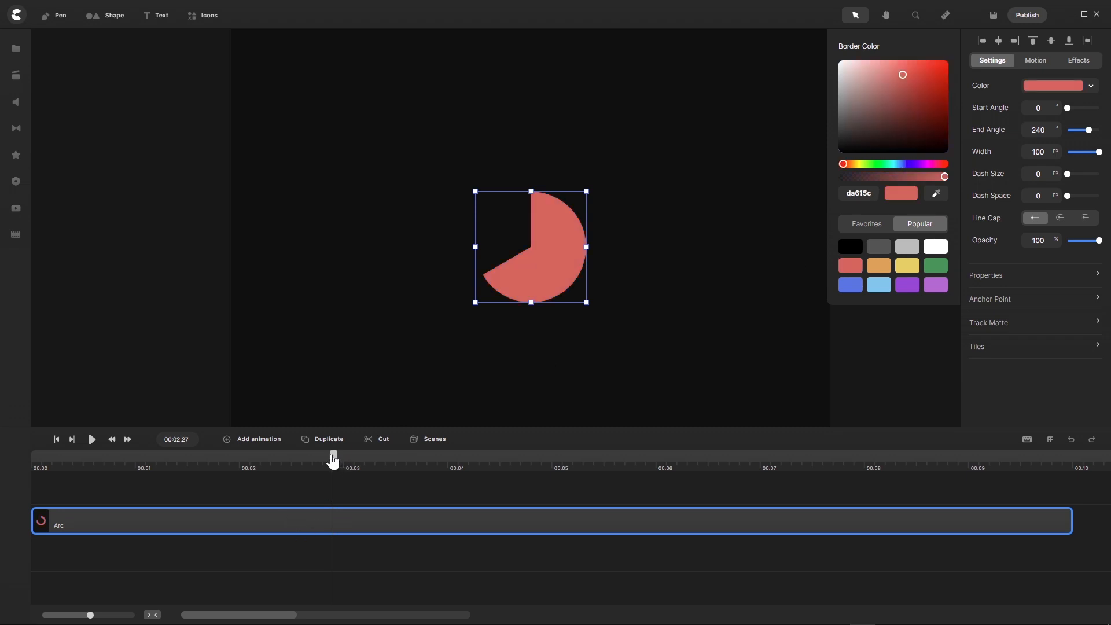
left_click_drag(340, 461, 17, 485)
left_click(227, 440)
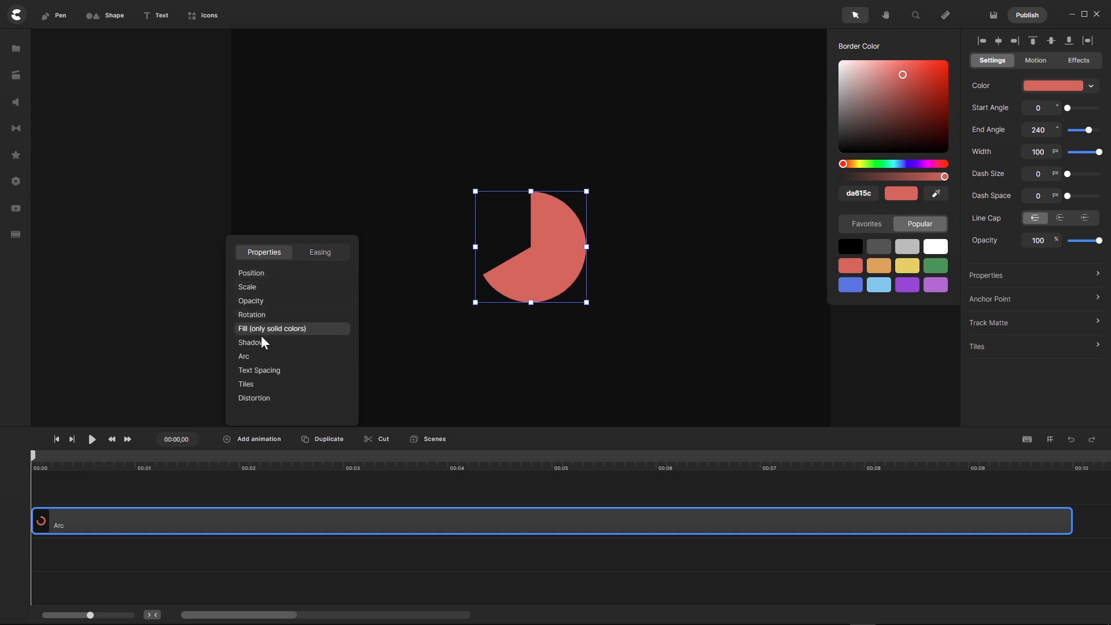
left_click(257, 359)
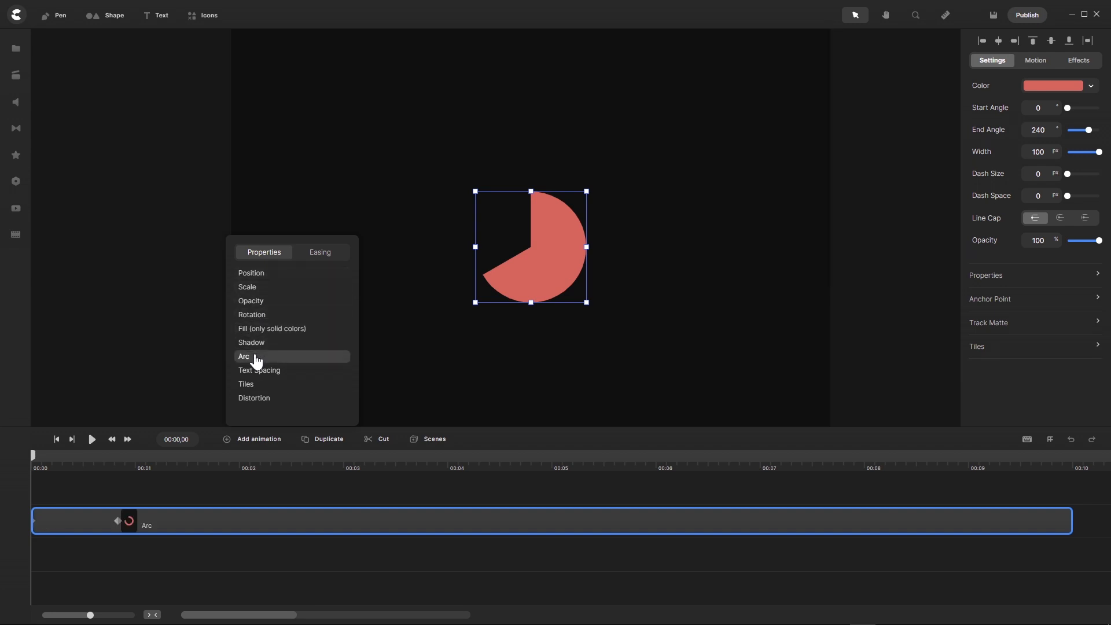
- Give the arc animation Soft In & Out easing and move its end keyframe to 1 second
left_click(336, 256)
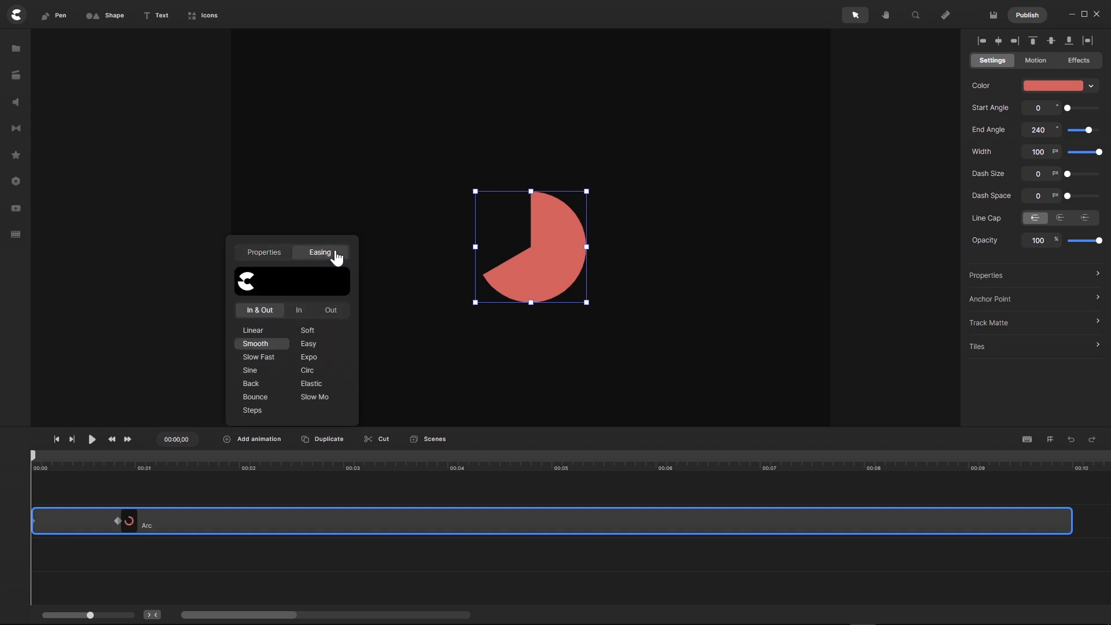
left_click(308, 334)
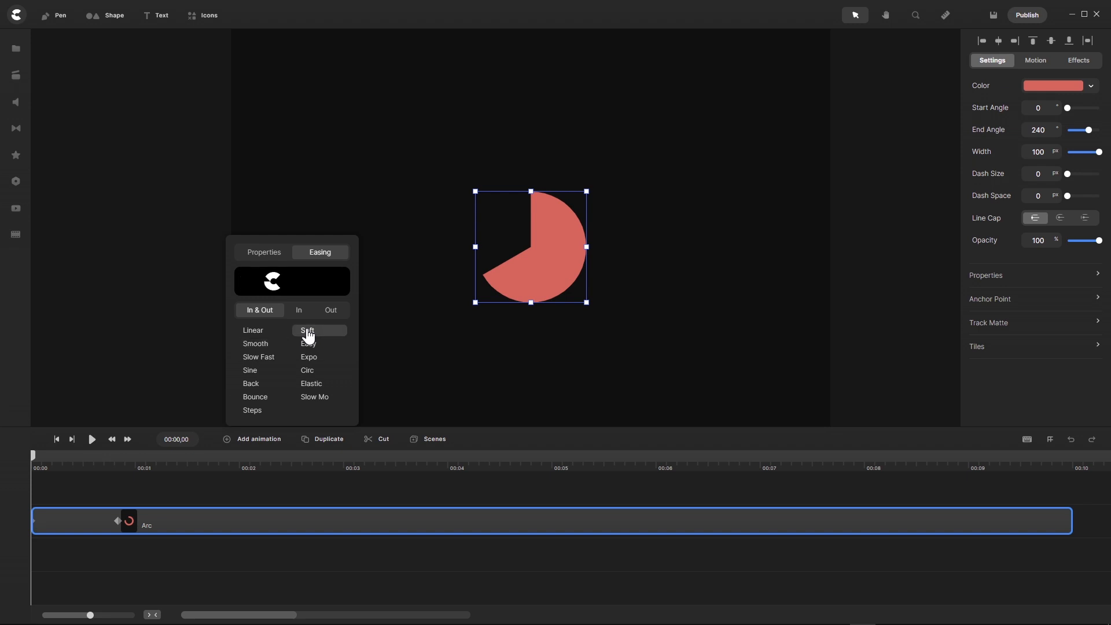
left_click_drag(36, 463, 142, 478)
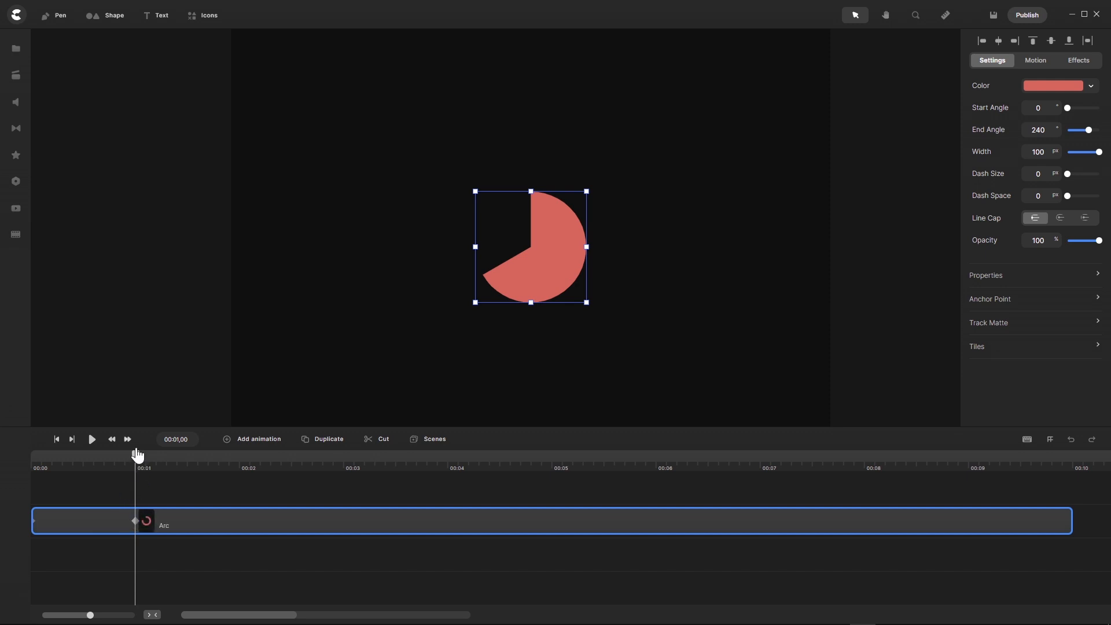
- Set the arc's end angle to 0° at the animation's start keyframe at 0 seconds
left_click_drag(136, 457, 32, 470)
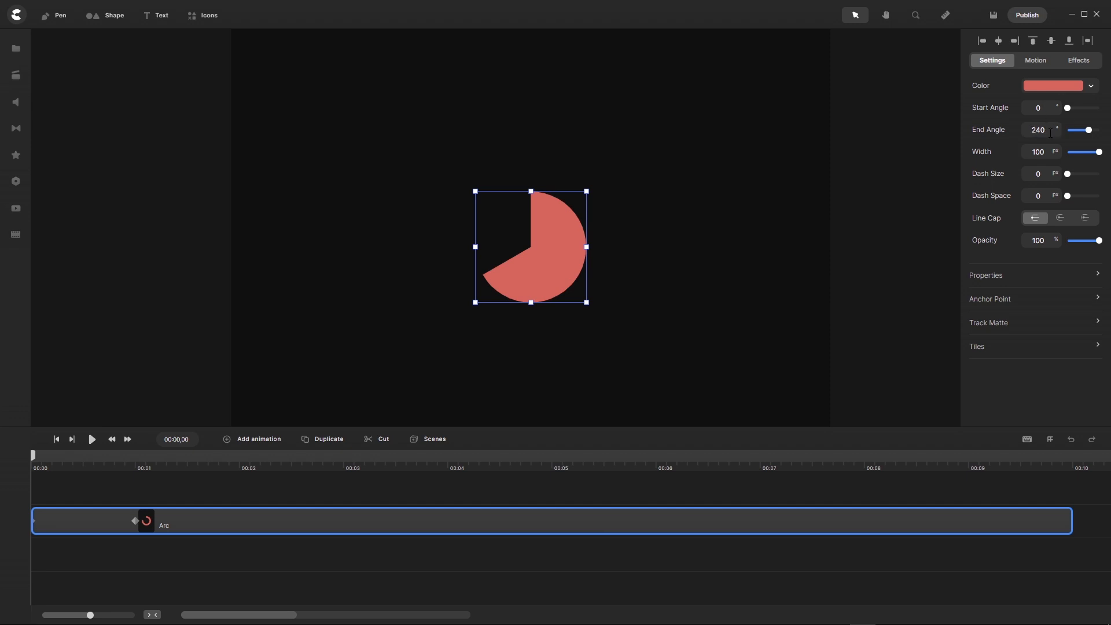
left_click_drag(1048, 133, 1037, 132)
key("Return")
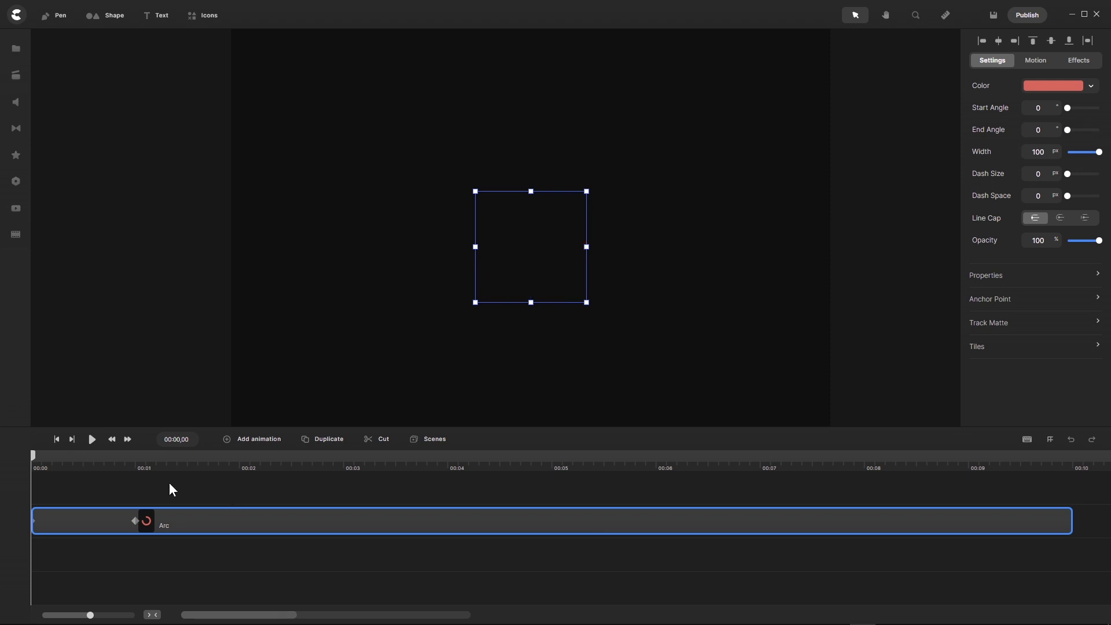
- Look up the first slice's degrees in the notes and set the end angle to 68° at the 1-second keyframe
left_click_drag(33, 456, 138, 475)
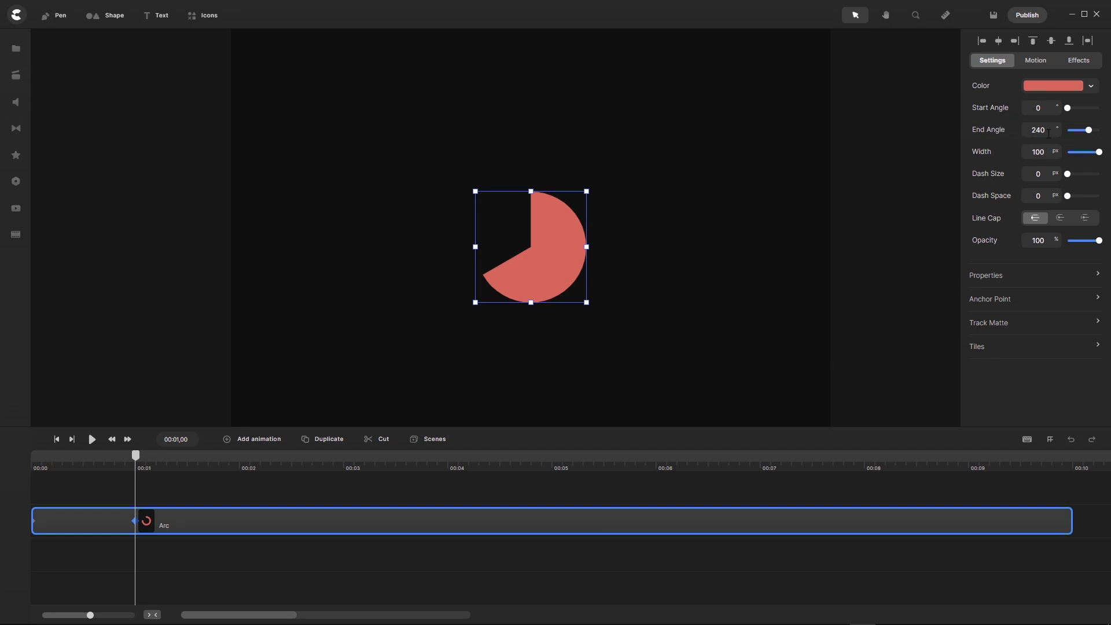
mouse_move(741, 612)
left_click(707, 613)
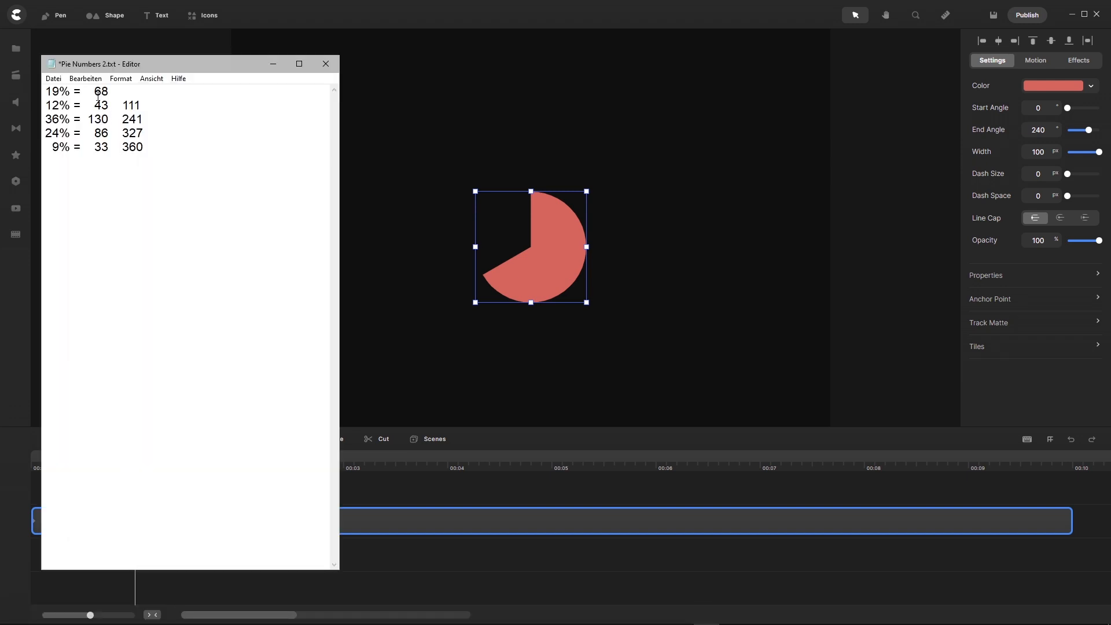
left_click(547, 493)
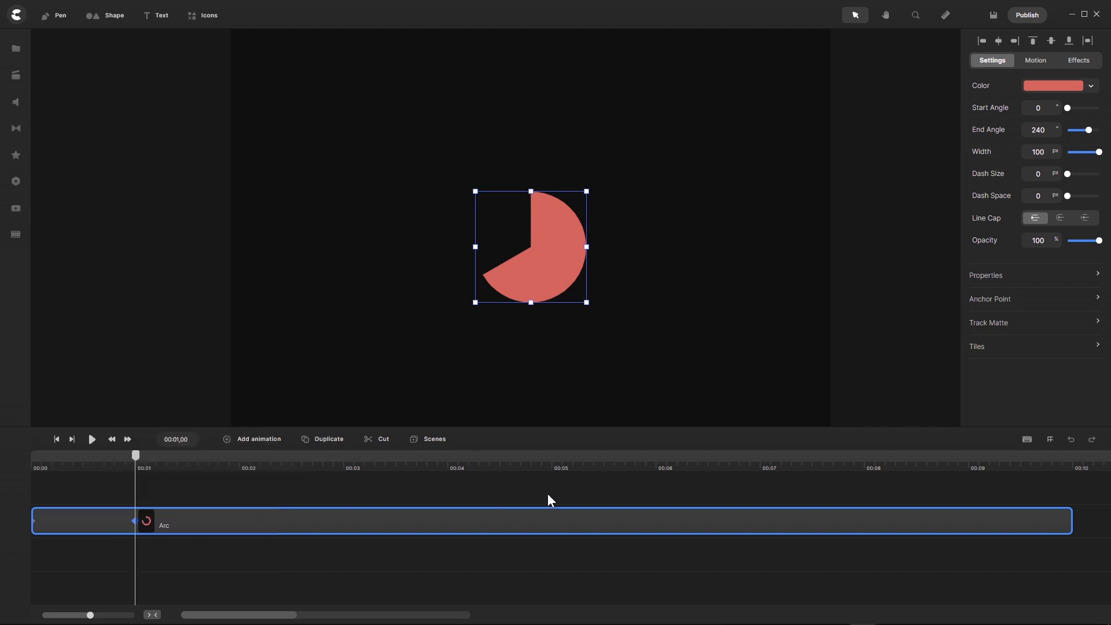
left_click(138, 521)
left_click(996, 139)
type("68")
key("Return")
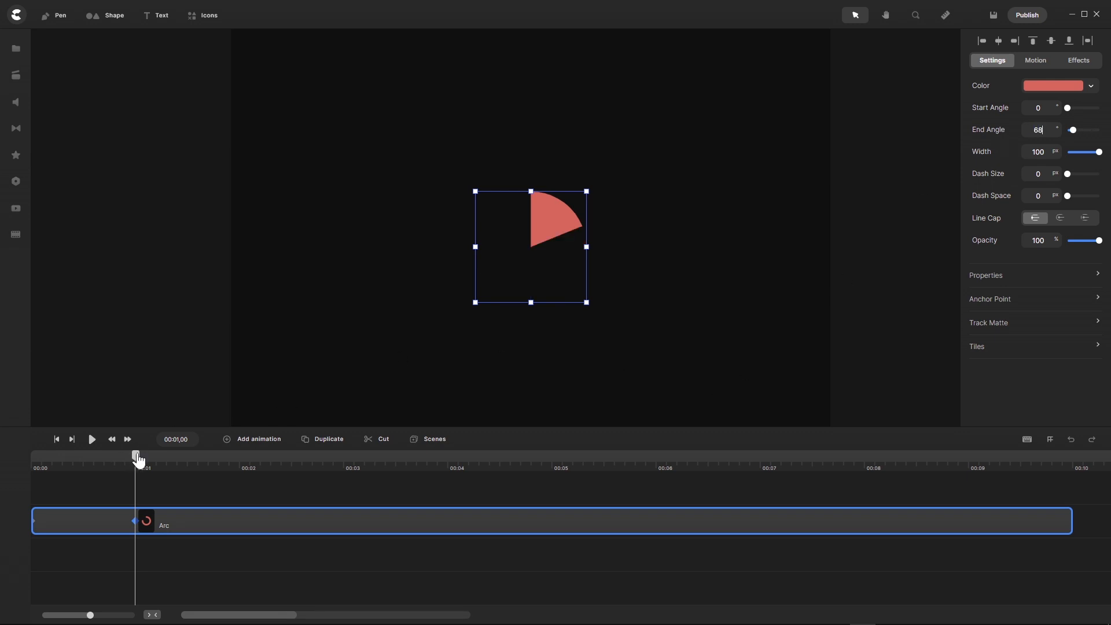
- Play the arc animation from the start of the timeline and pause after the slice has opened
left_click_drag(132, 463, 32, 469)
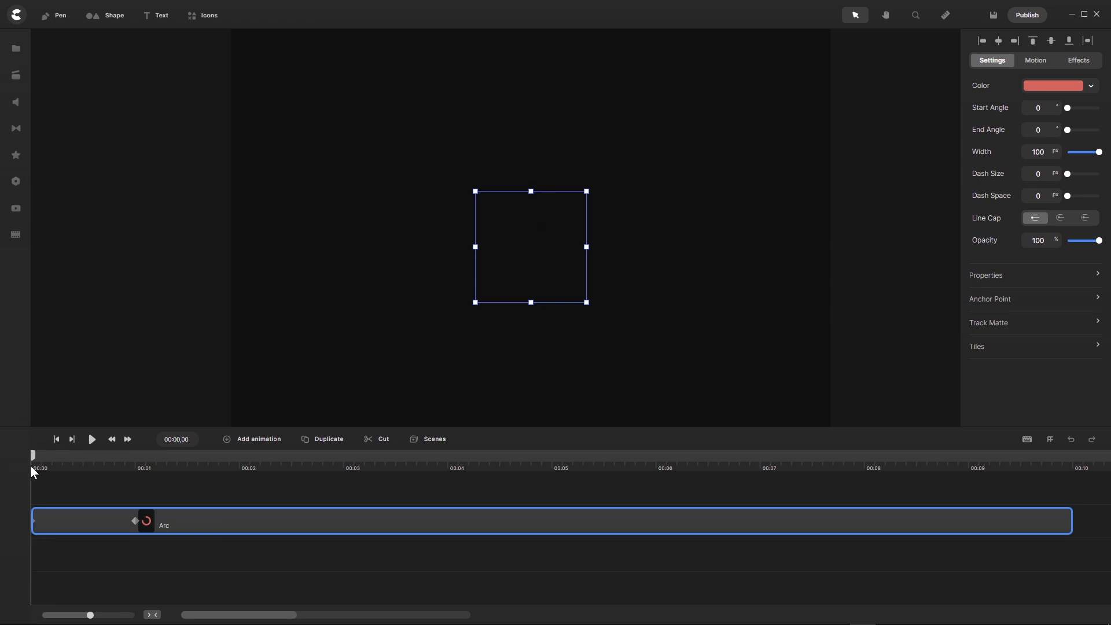
left_click(93, 438)
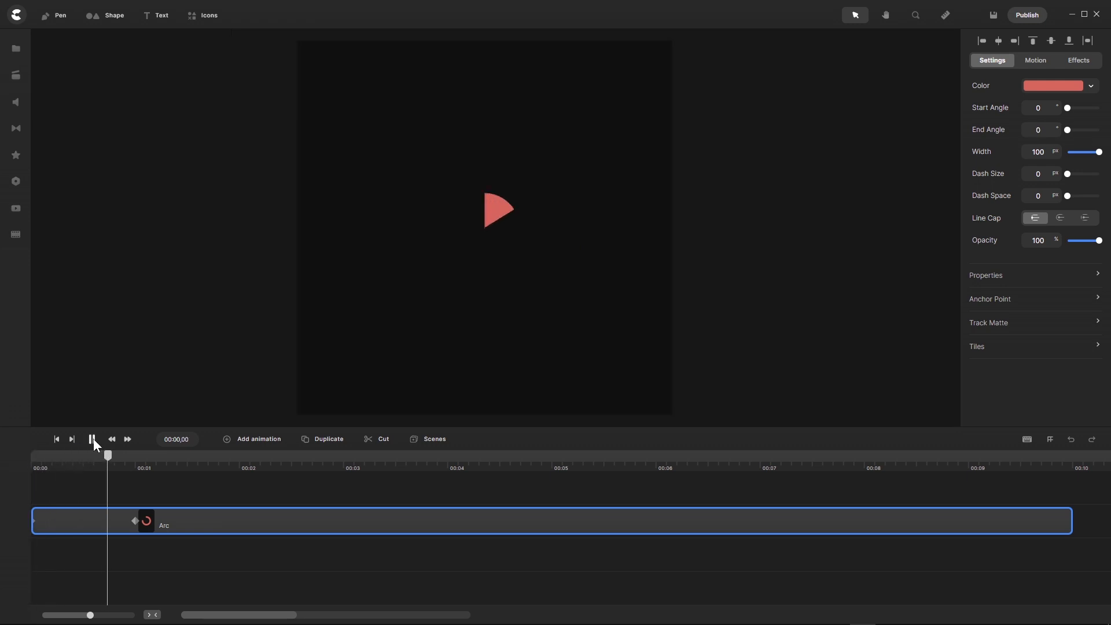
left_click(93, 438)
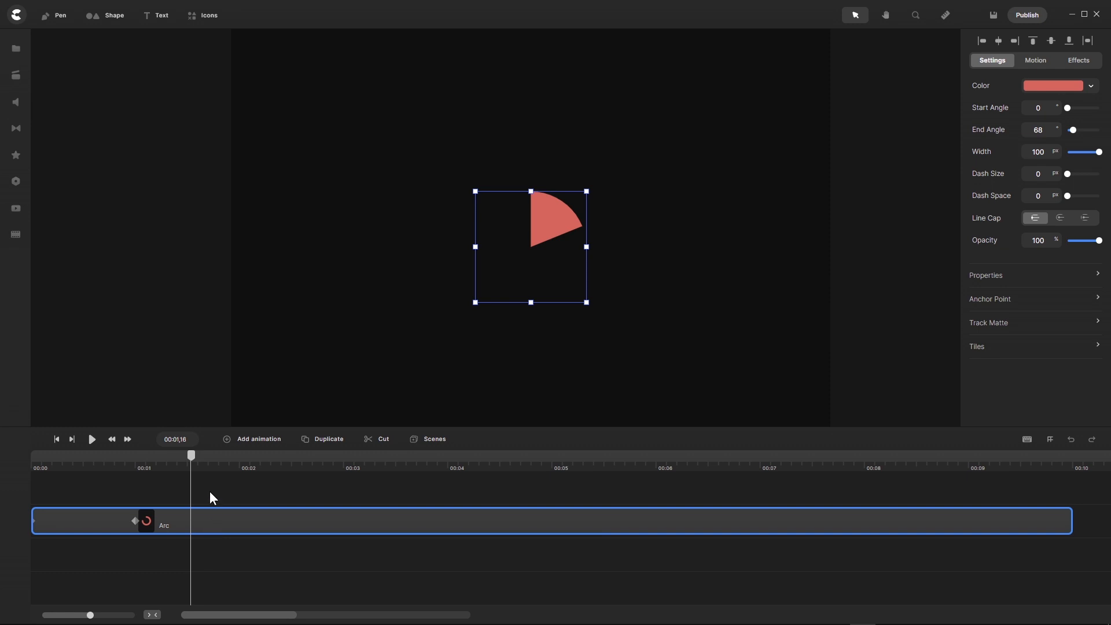
- Group the Arc clip, set the group's scale to 400% and deselect it
right_click(203, 526)
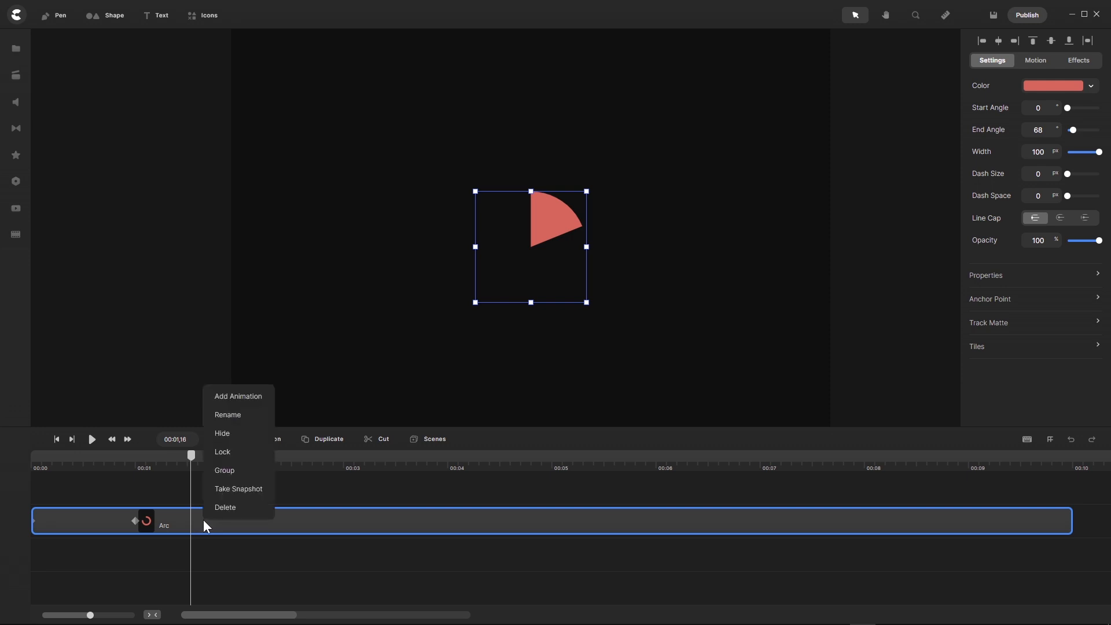
left_click(222, 470)
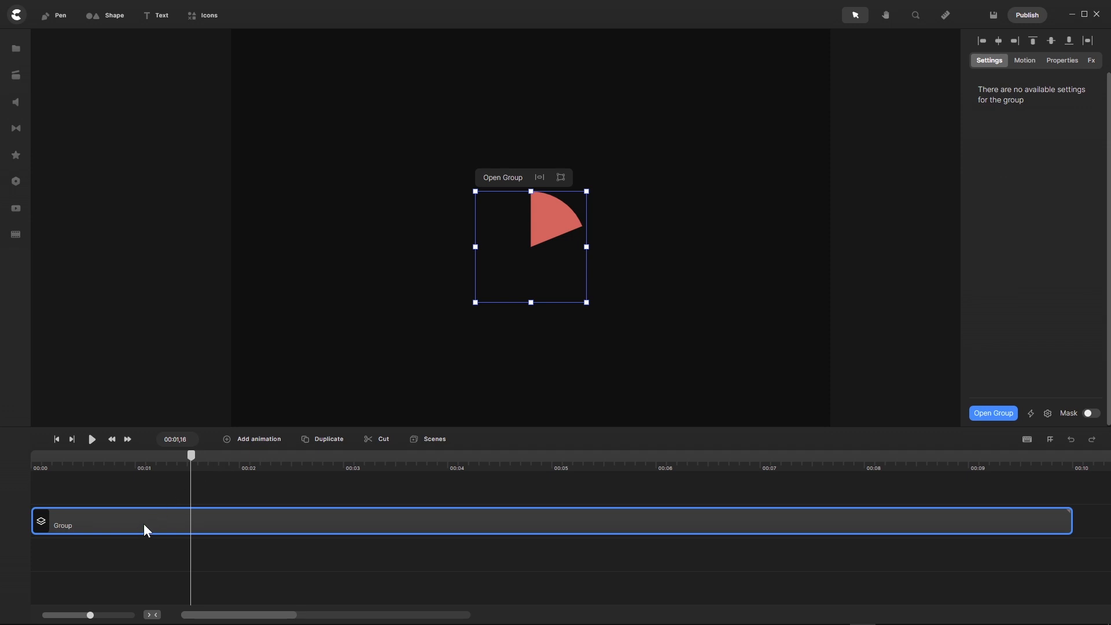
left_click(1065, 61)
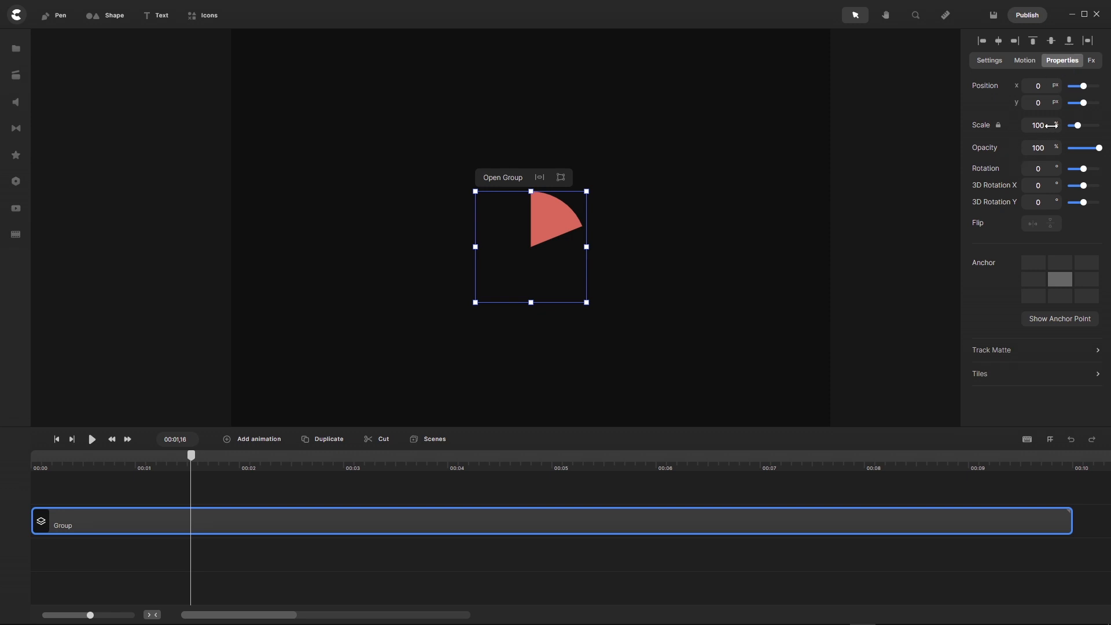
type("400")
key("Return")
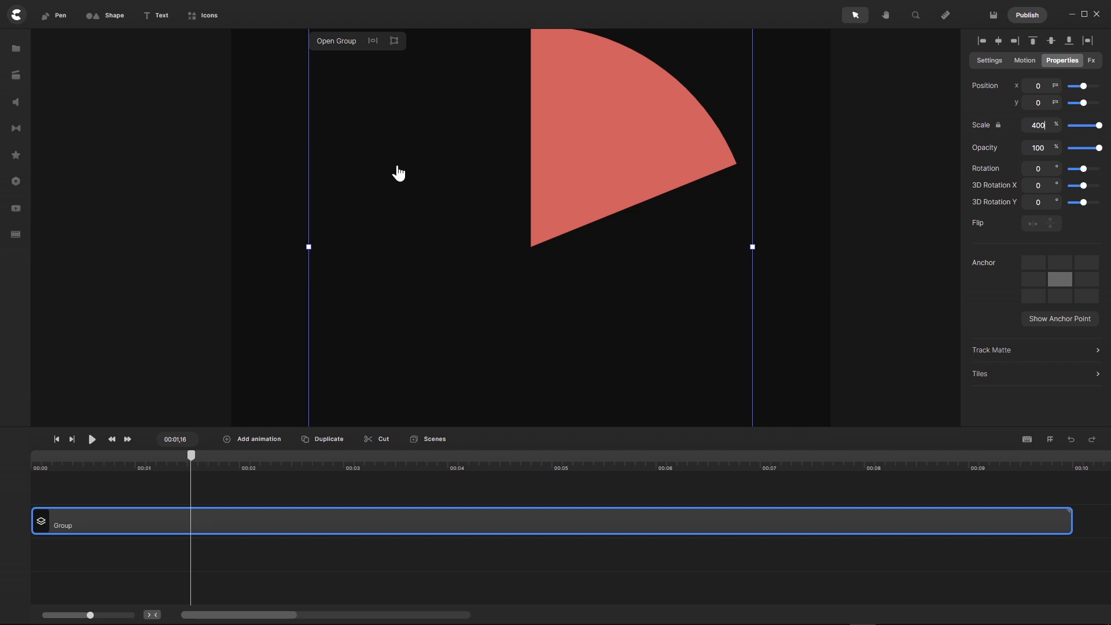
scroll(531, 165, "down", 4)
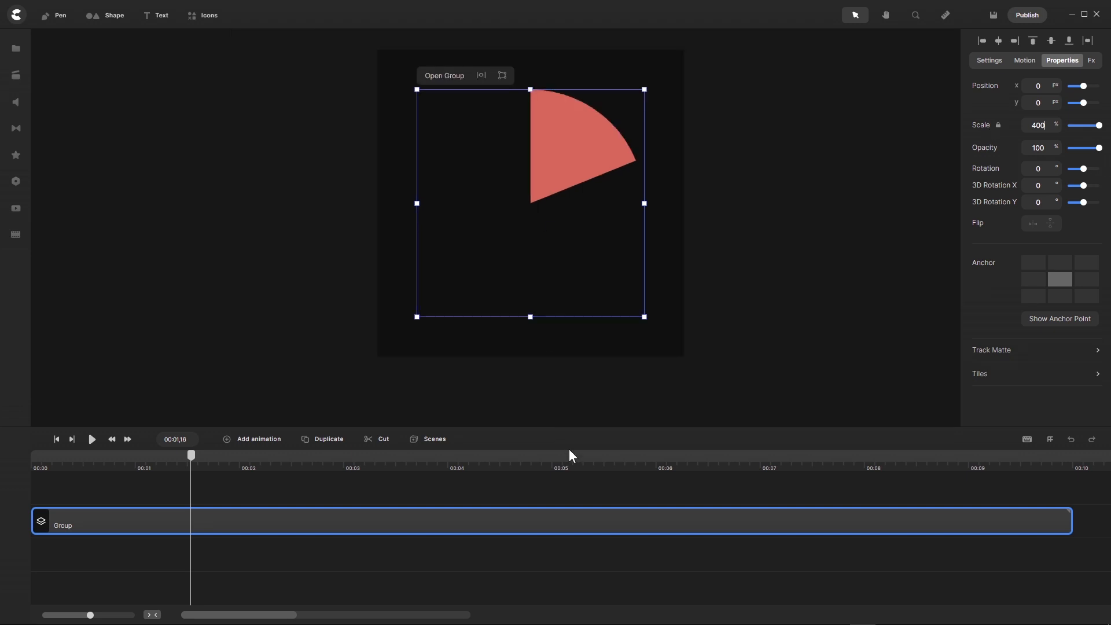
left_click(568, 495)
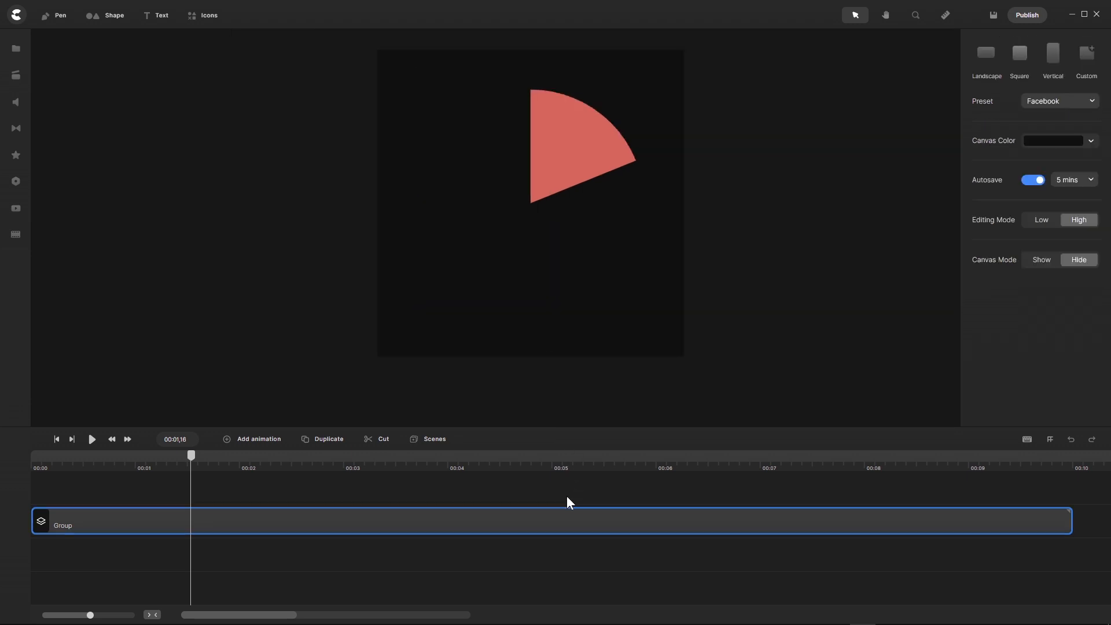
- Play the grouped slice's animation from the start of the timeline and pause once the slice has opened
left_click(271, 519)
left_click_drag(195, 466, 11, 468)
left_click(91, 440)
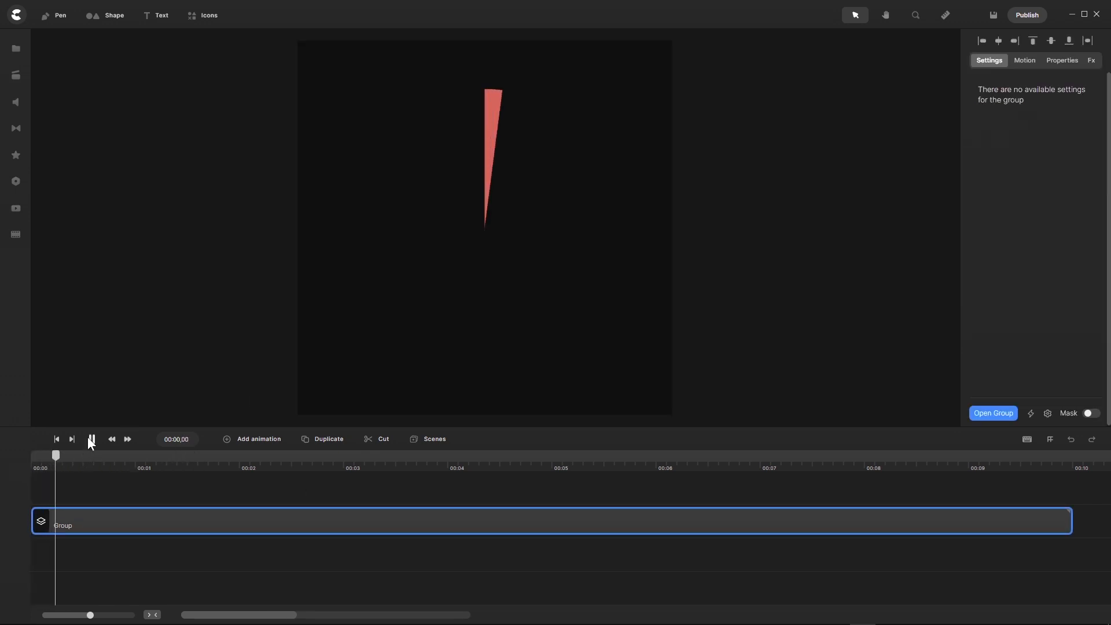
left_click(91, 440)
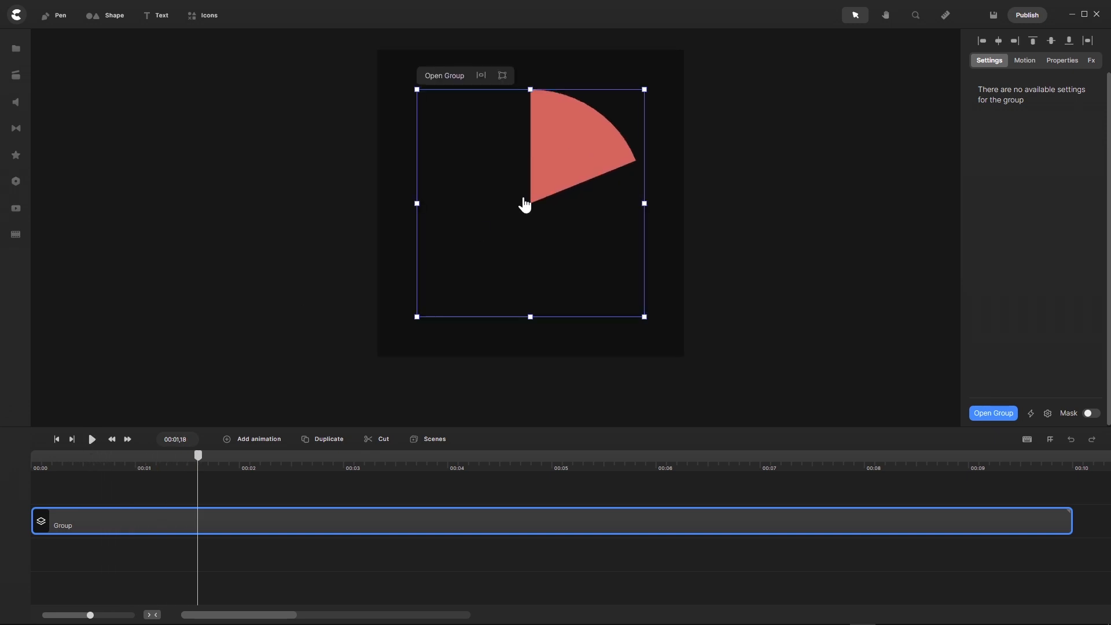
- Set the group's scale to 380%
scroll(570, 94, "up", 5)
scroll(546, 129, "down", 6)
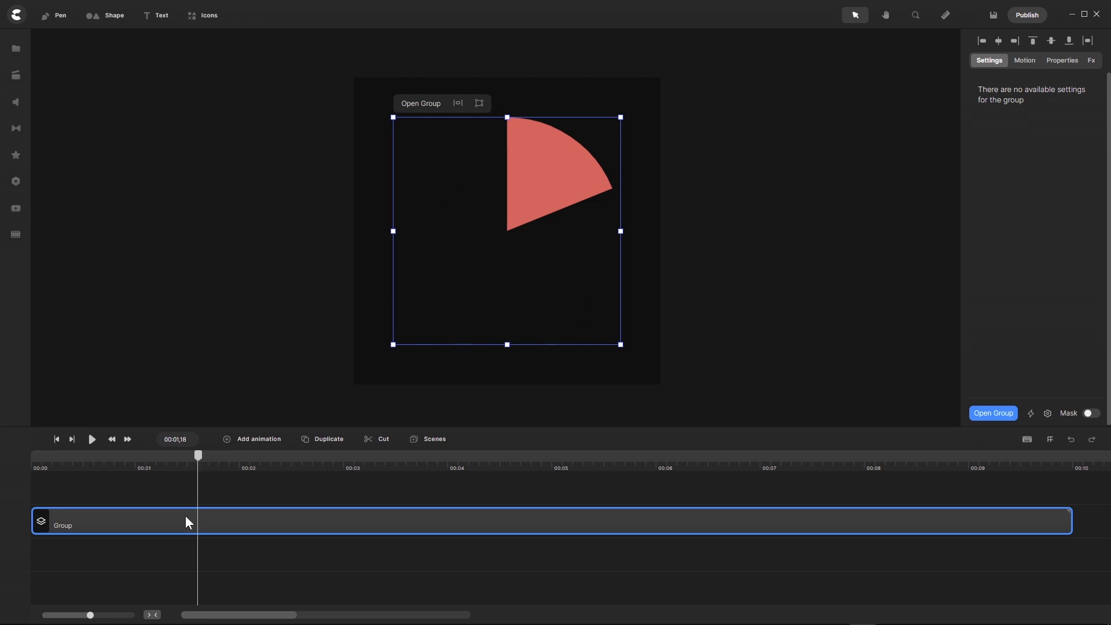
left_click(1062, 62)
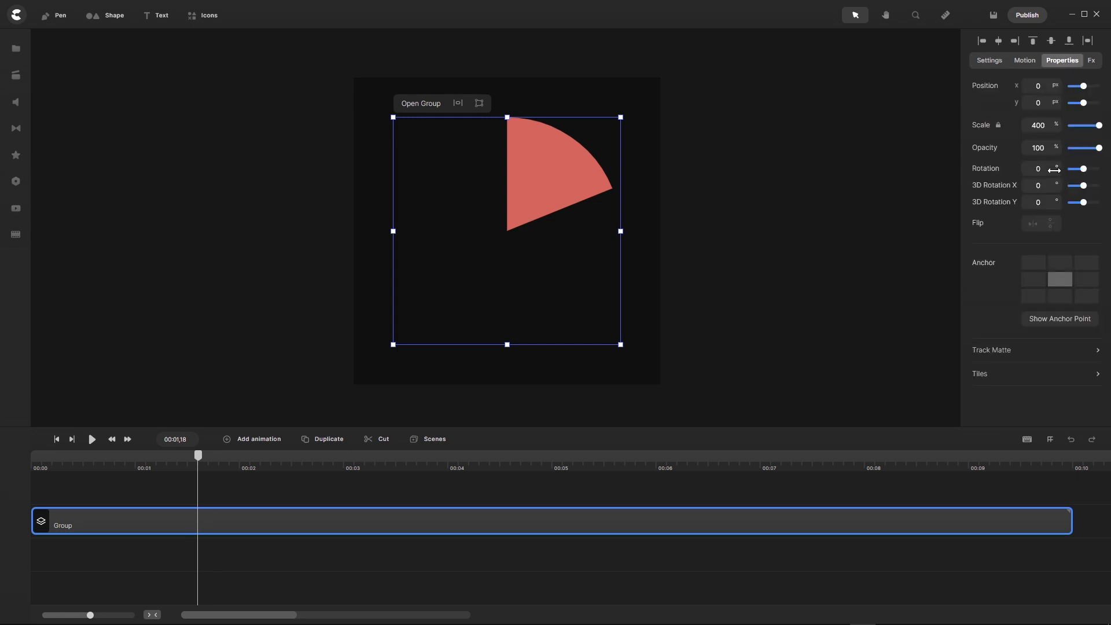
left_click(1038, 125)
type("380")
key("Return")
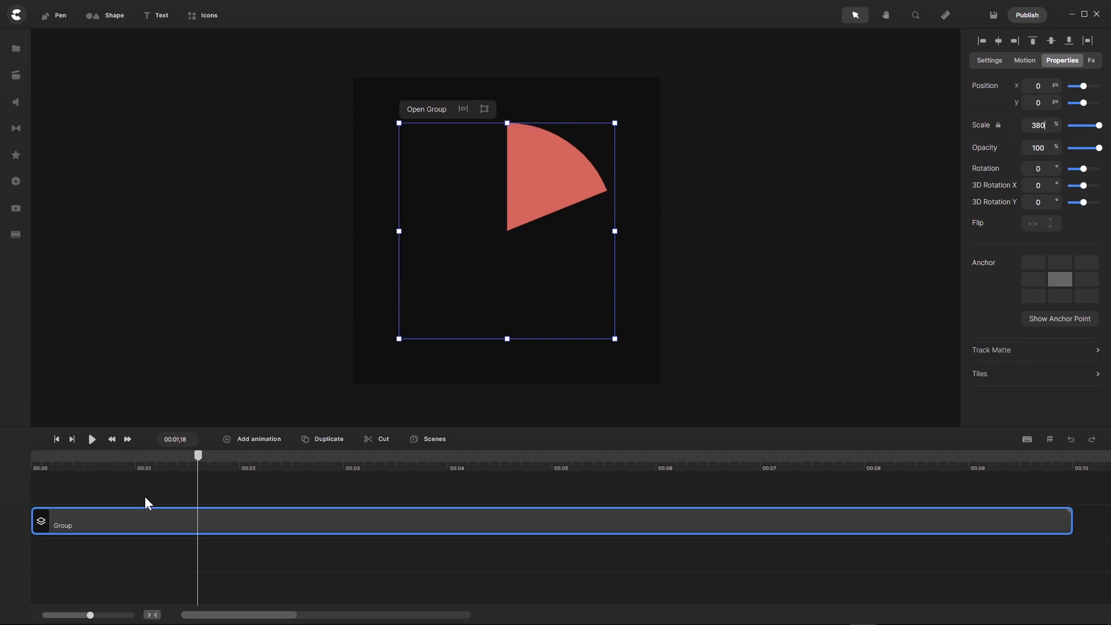
- Rename the group as Pie 1
right_click(113, 522)
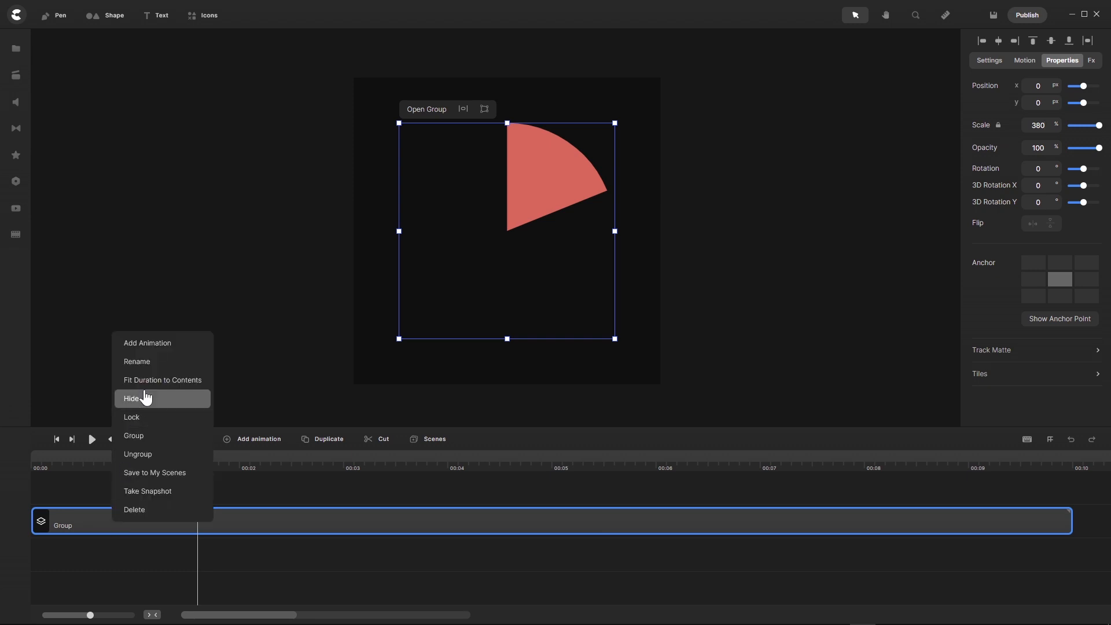
left_click(147, 358)
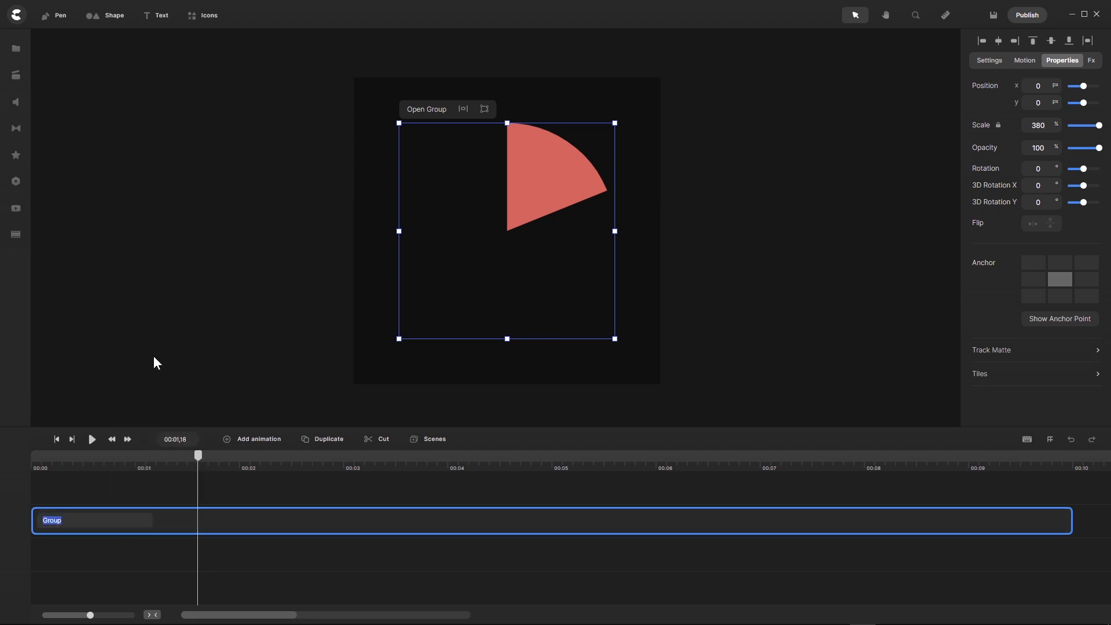
type("Pie 1")
key("Return")
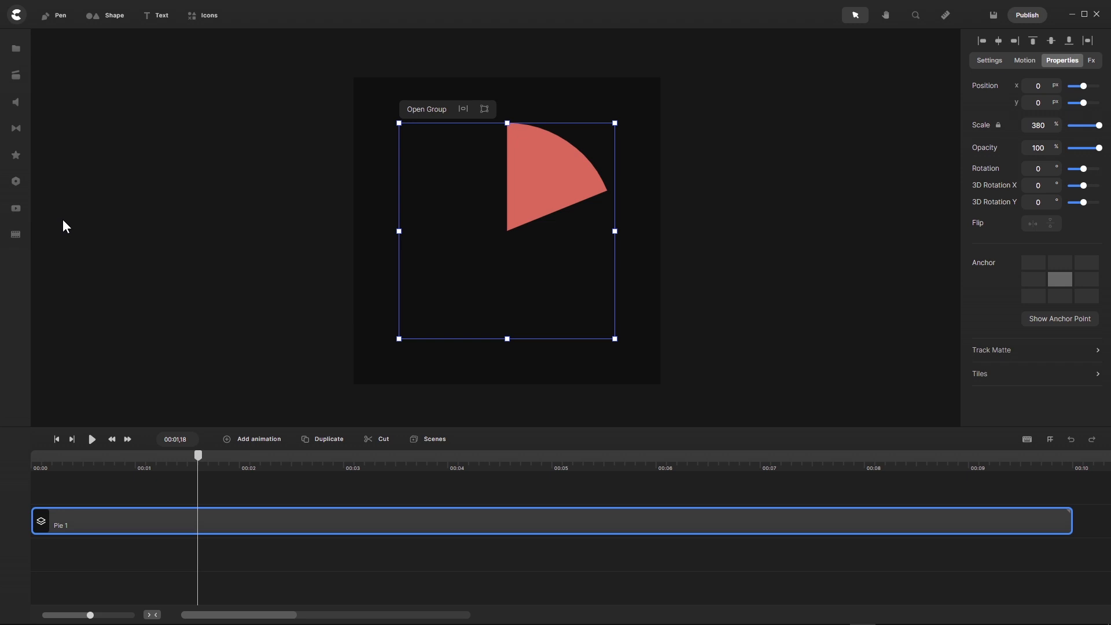
- Apply the Inner Shadow effect to the Pie 1 group and set its distance to 0%
left_click(17, 157)
scroll(103, 269, "down", 2)
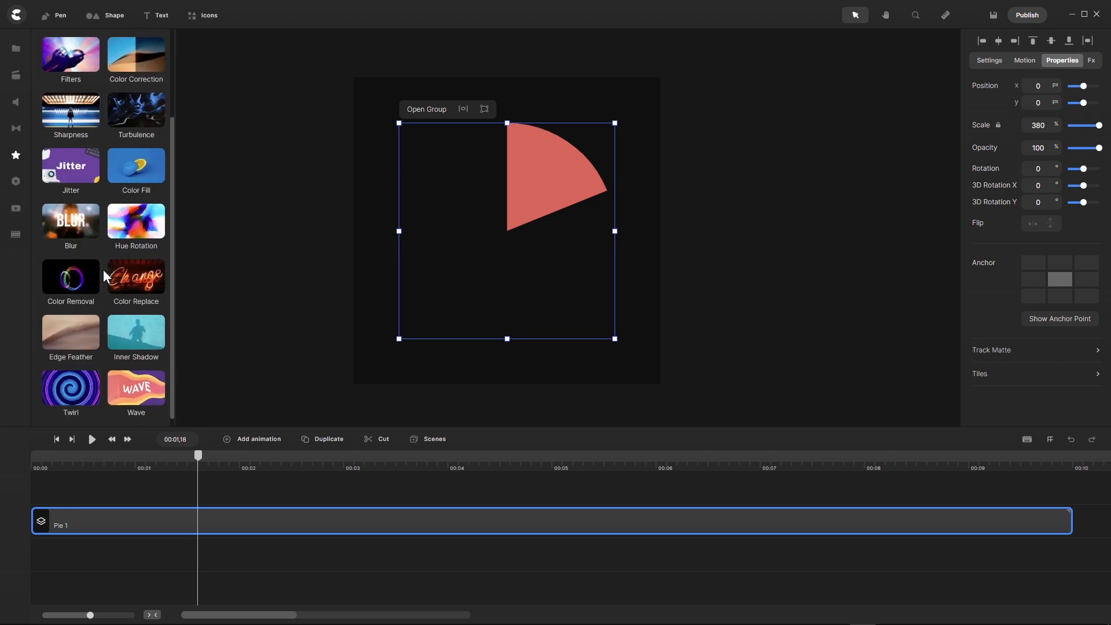
scroll(103, 269, "down", 1)
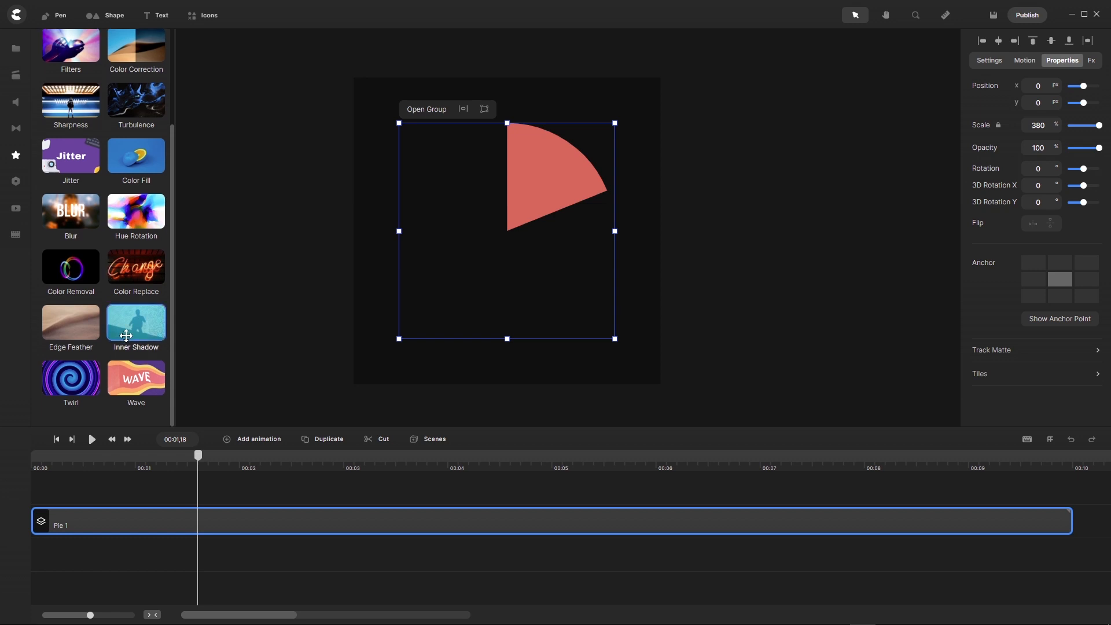
left_click_drag(124, 333, 126, 526)
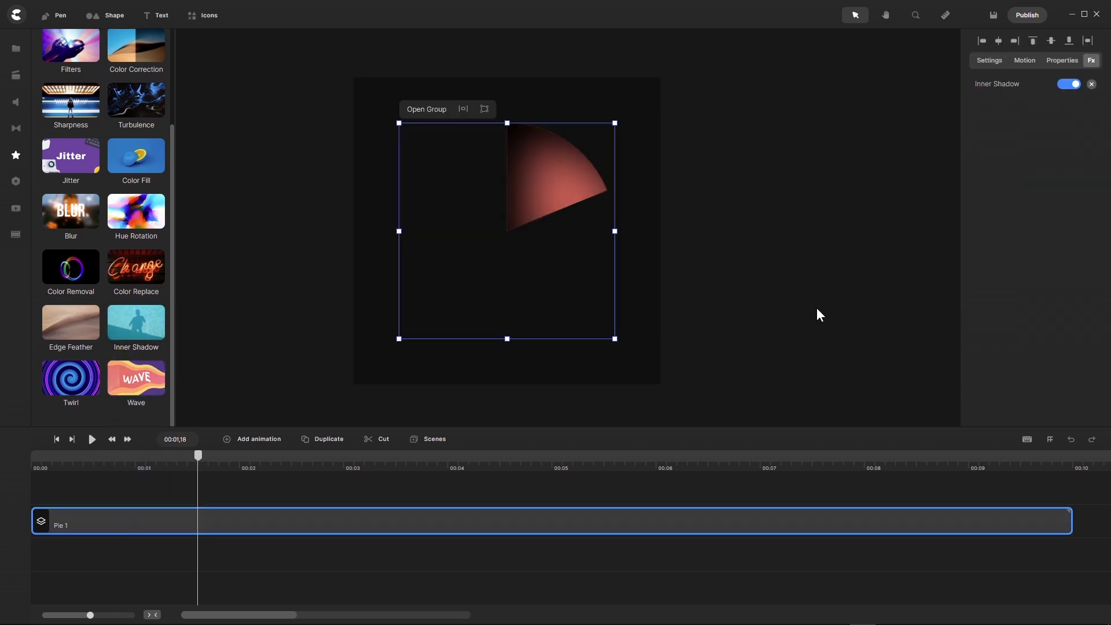
left_click(999, 86)
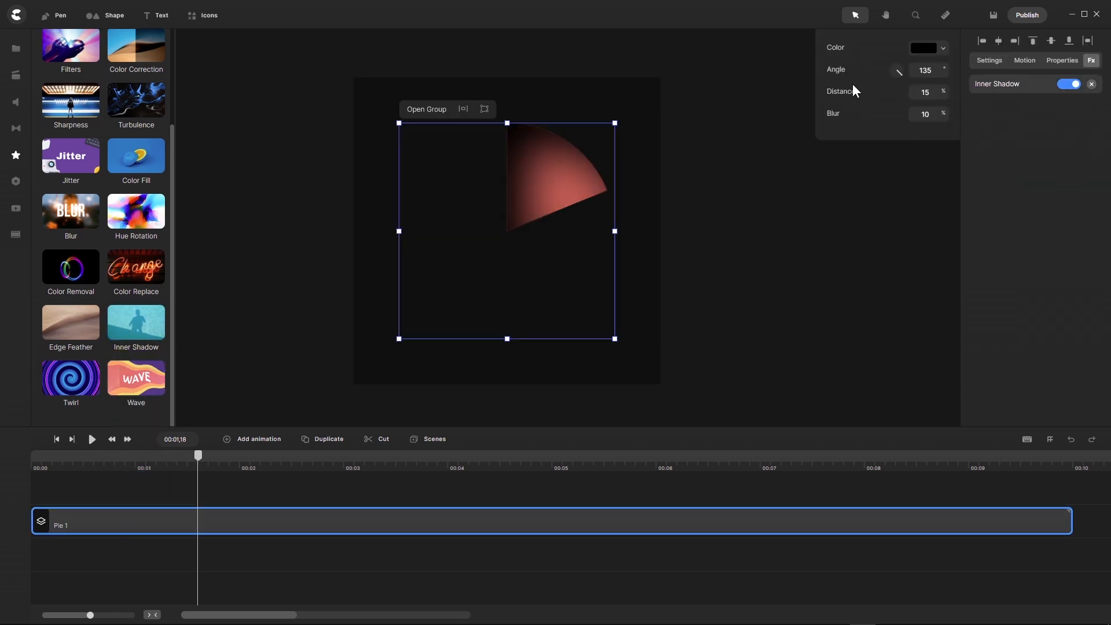
left_click_drag(943, 90, 888, 100)
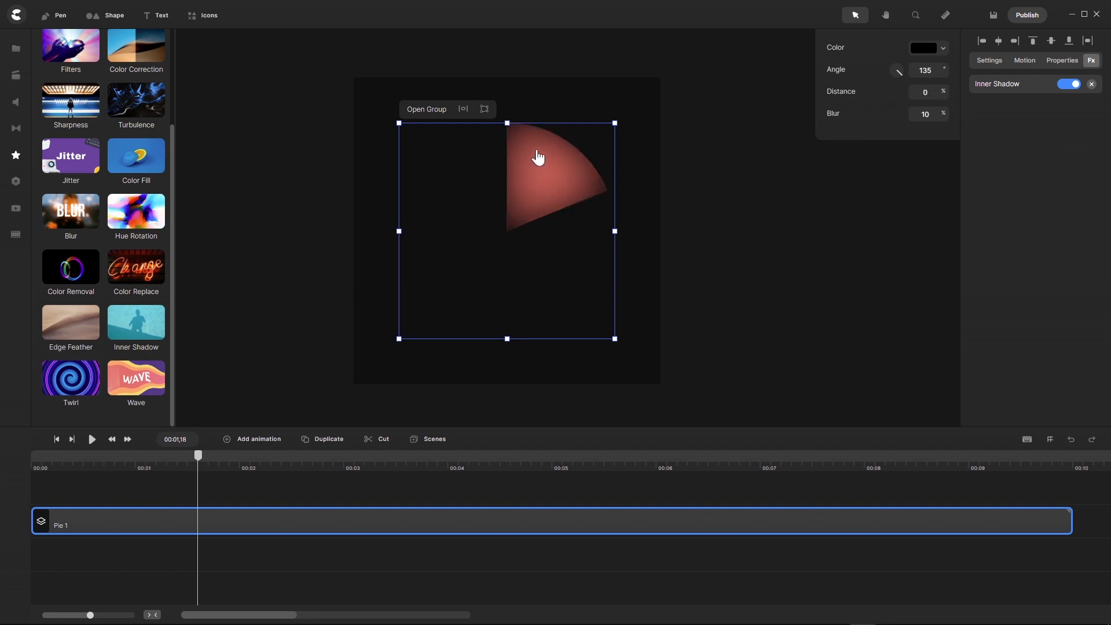
- Set the inner shadow's blur to 0%, inspect the slice's edges up close and deselect the group
scroll(537, 156, "up", 5)
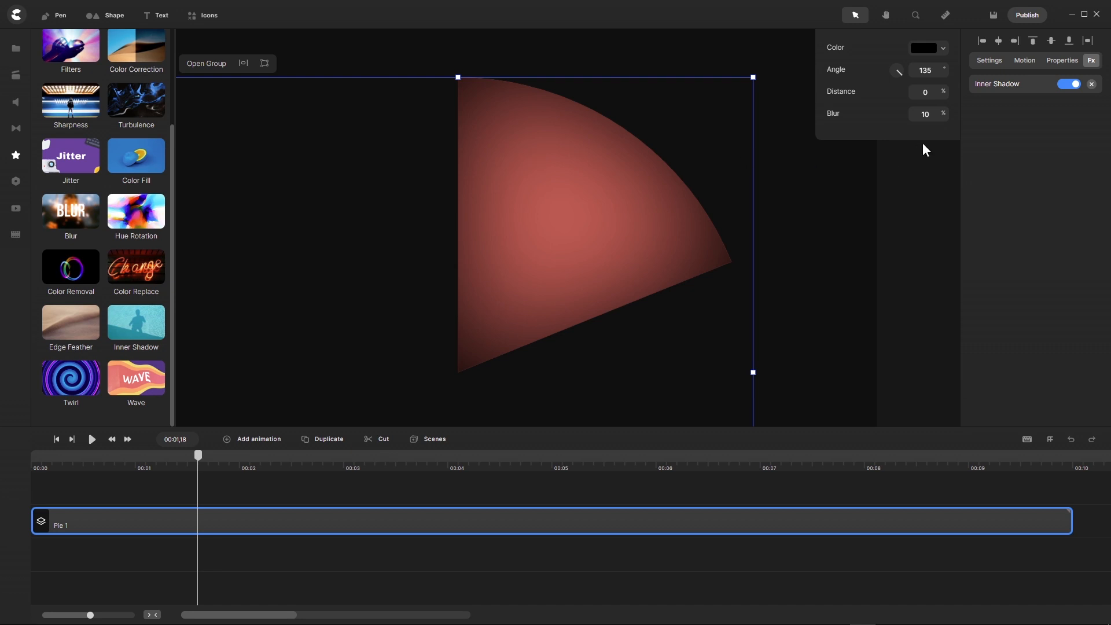
left_click(924, 114)
type("0,1")
key("BackSpace")
key("BackSpace")
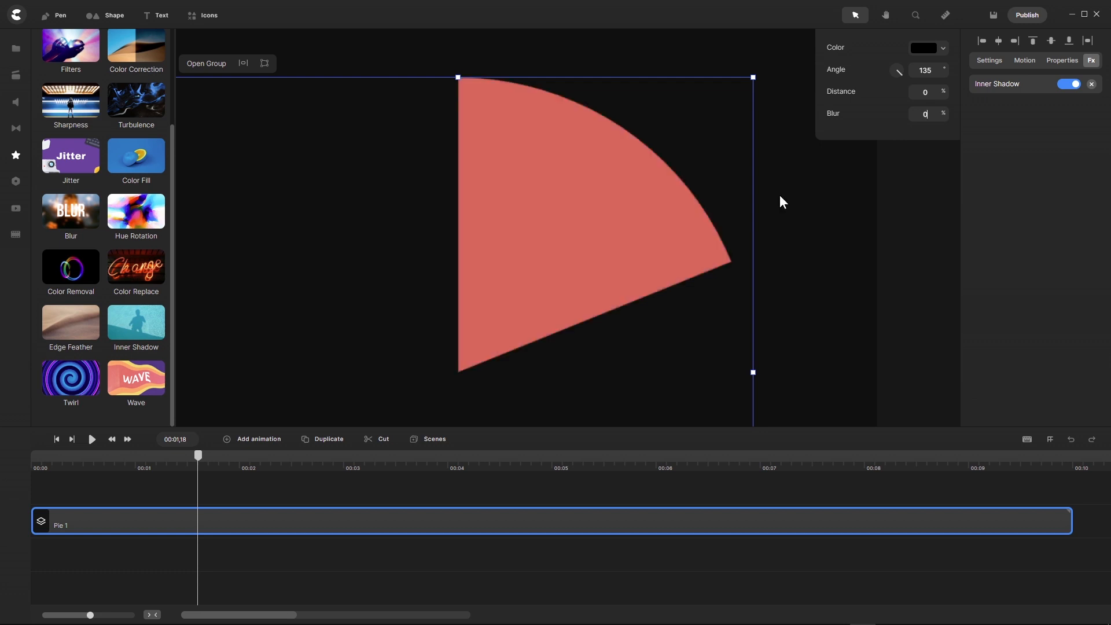
scroll(659, 300, "up", 2)
scroll(659, 300, "up", 2)
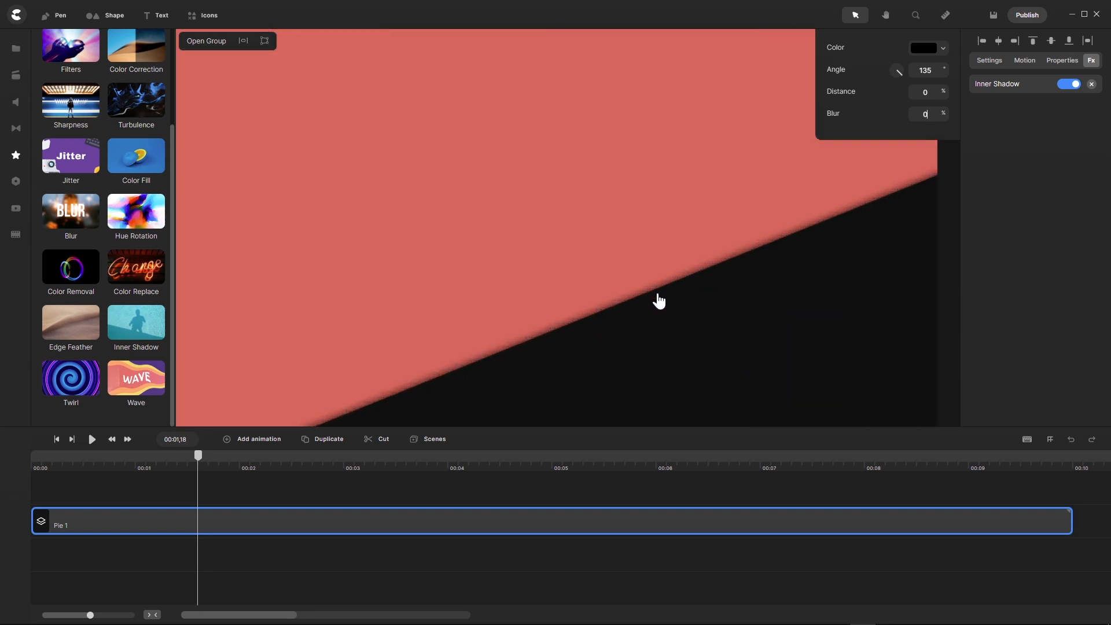
scroll(659, 300, "down", 4)
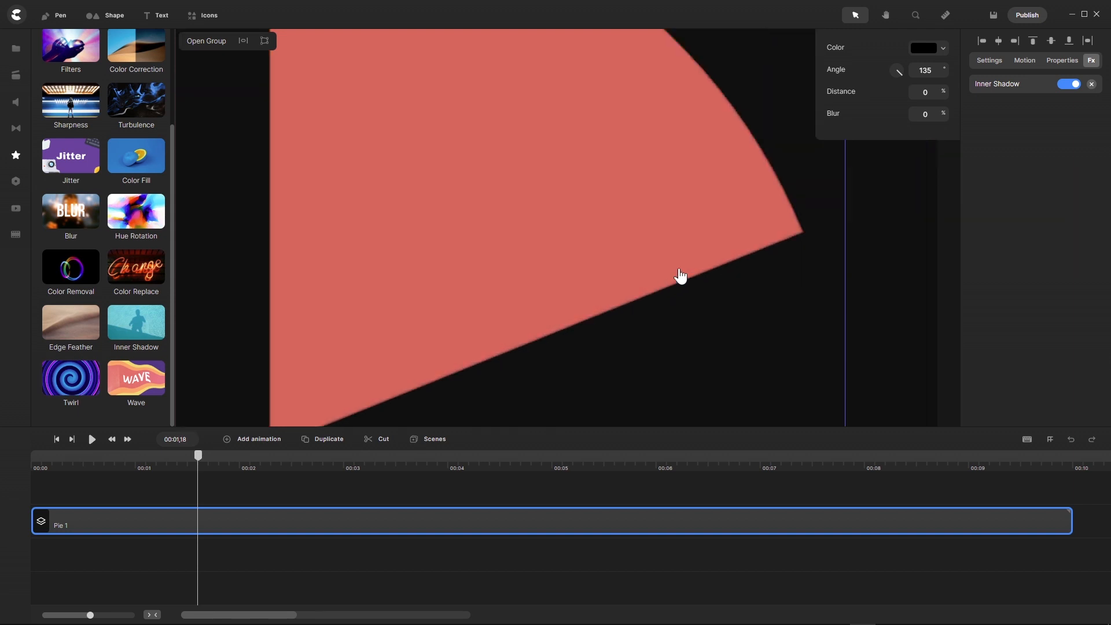
left_click(523, 492)
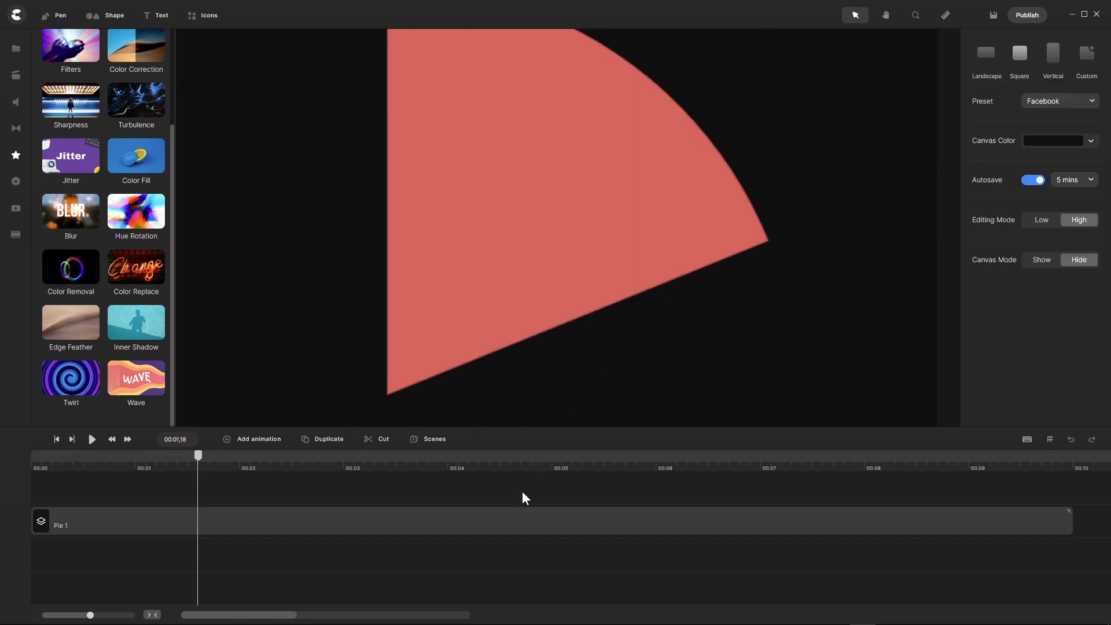
- Set the blur of the Pie 1 group's inner shadow to 0,1%
left_click(486, 525)
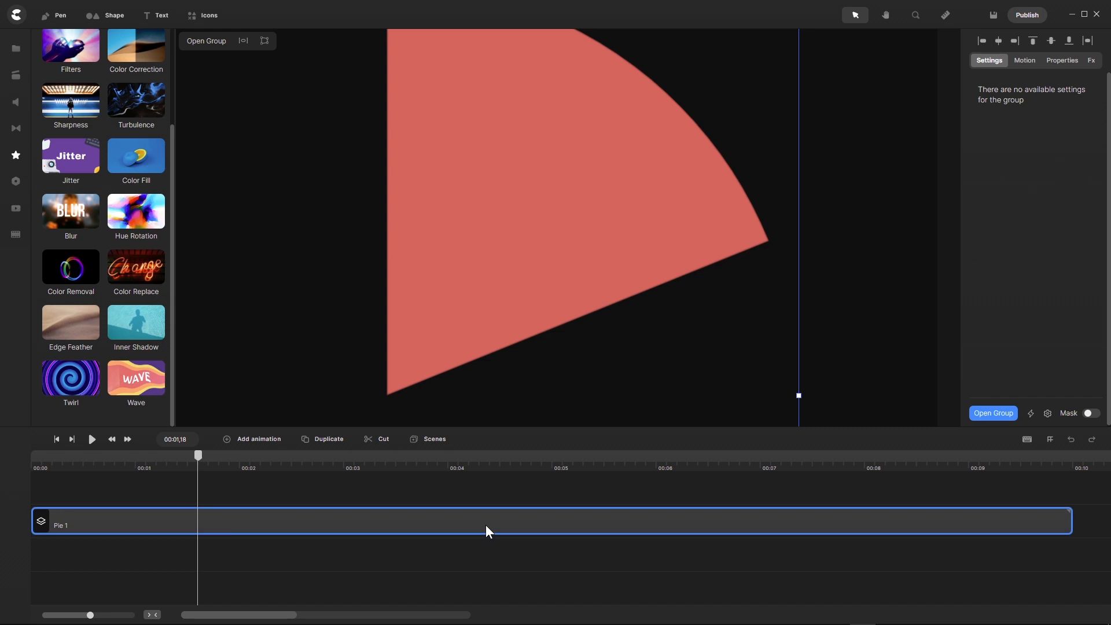
scroll(732, 268, "up", 4)
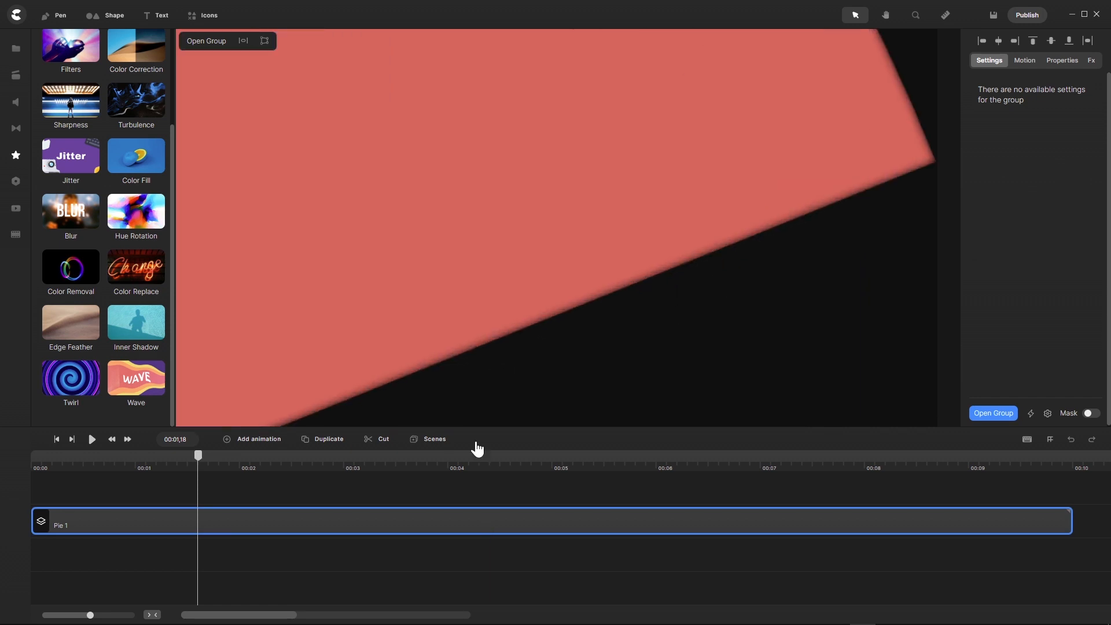
left_click(1094, 62)
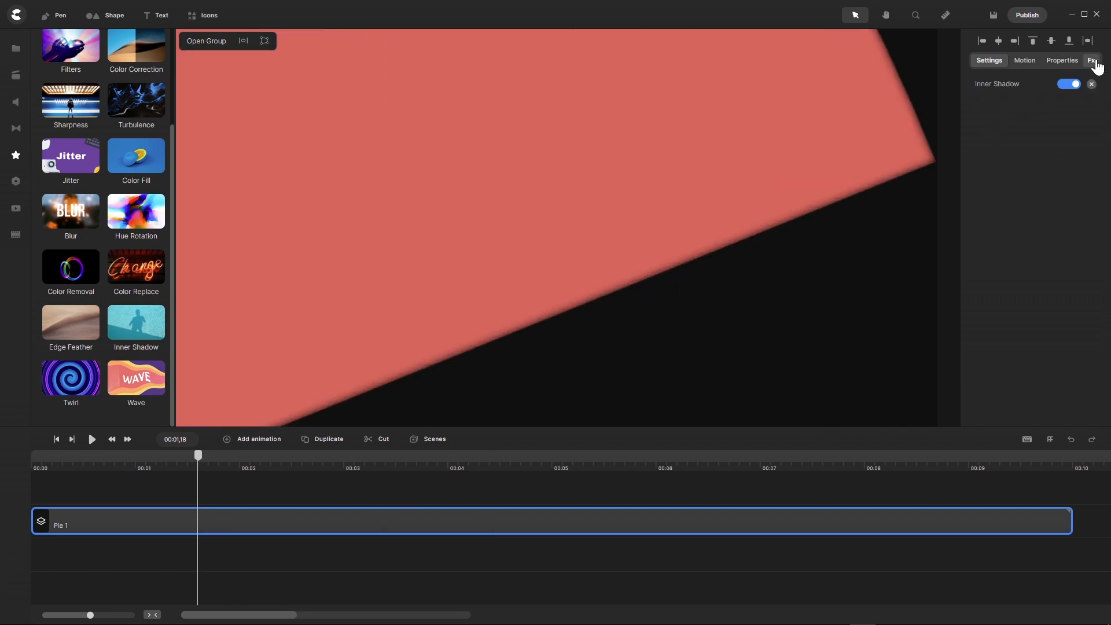
left_click(997, 85)
left_click(921, 115)
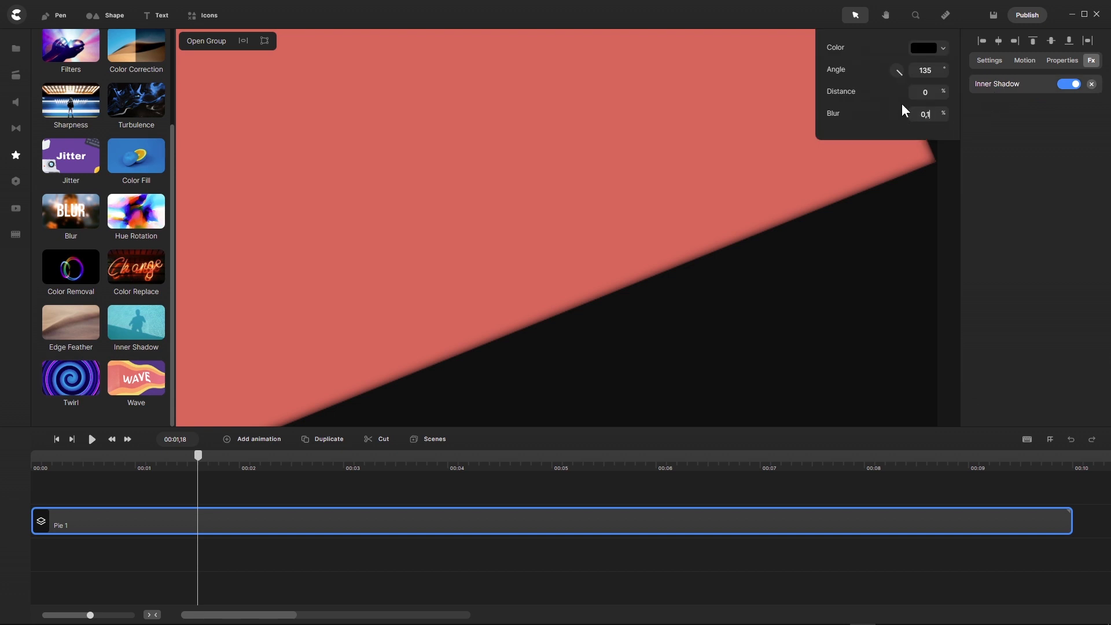
scroll(677, 131, "down", 4)
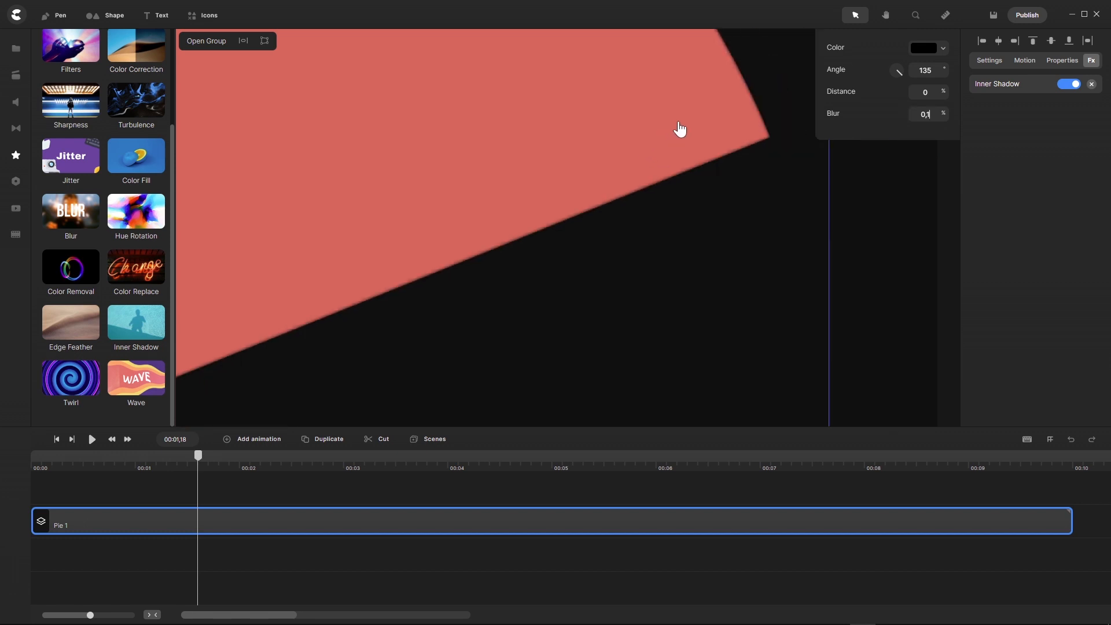
scroll(680, 129, "down", 5)
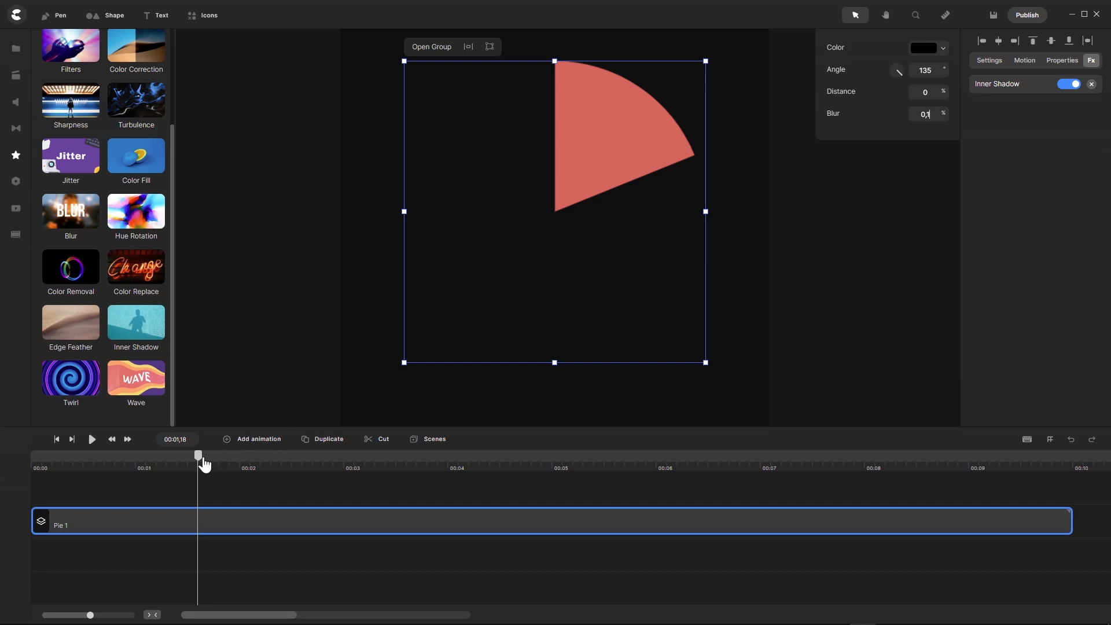
- Duplicate the Pie 1 group and move the copy so that it starts at 1 second
left_click_drag(199, 458, 137, 490)
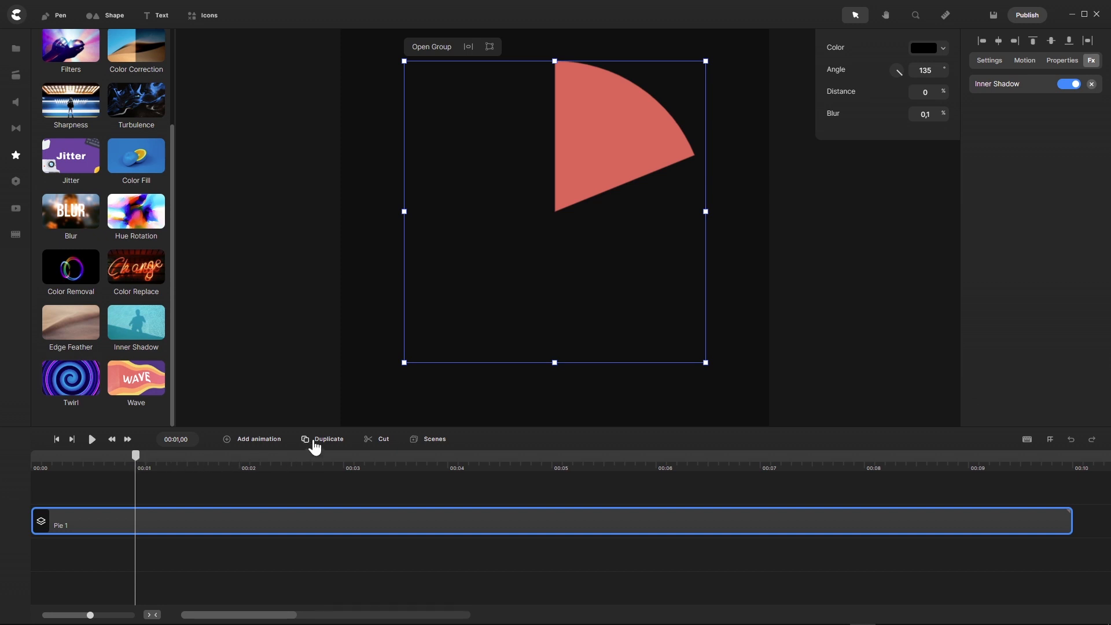
left_click(316, 447)
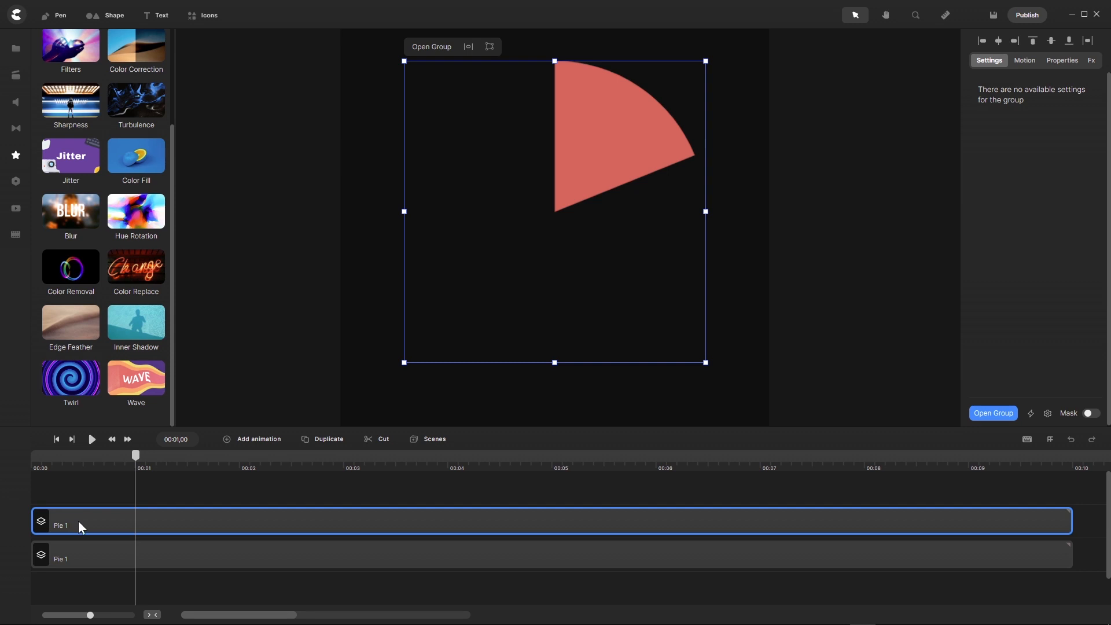
left_click_drag(79, 523, 175, 518)
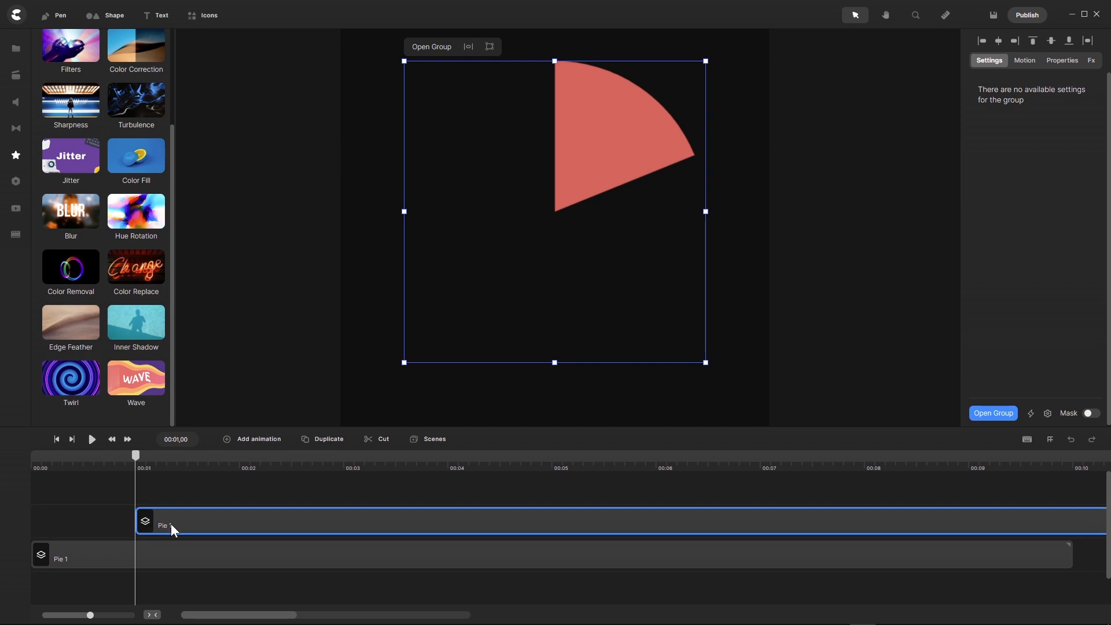
- Rename the duplicated group as Pie 2
right_click(172, 524)
left_click(194, 378)
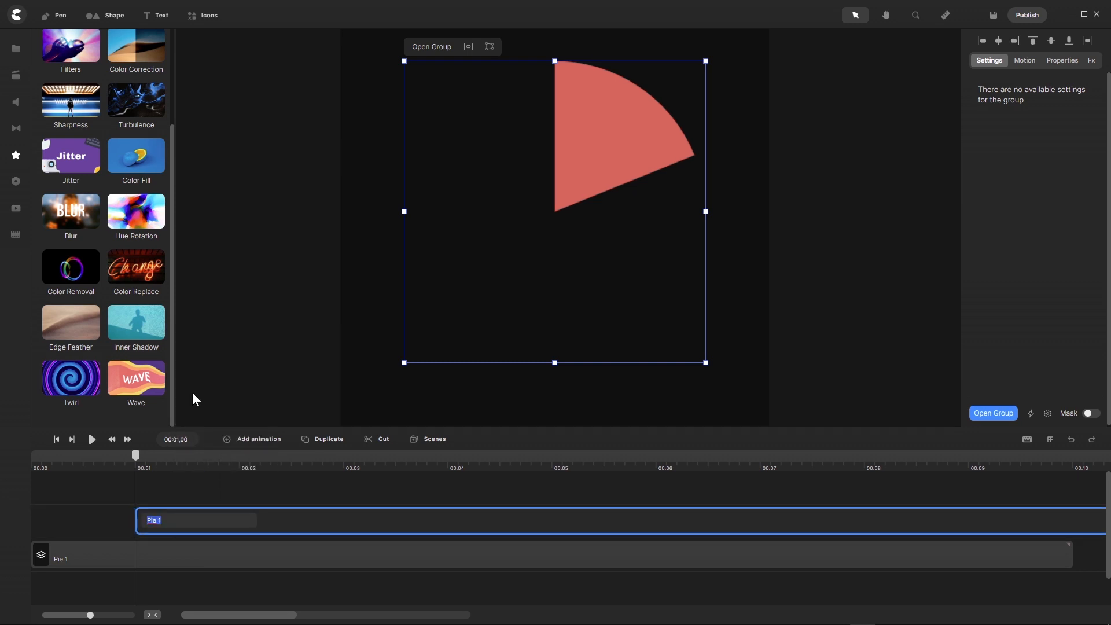
left_click(168, 520)
type("2")
key("Return")
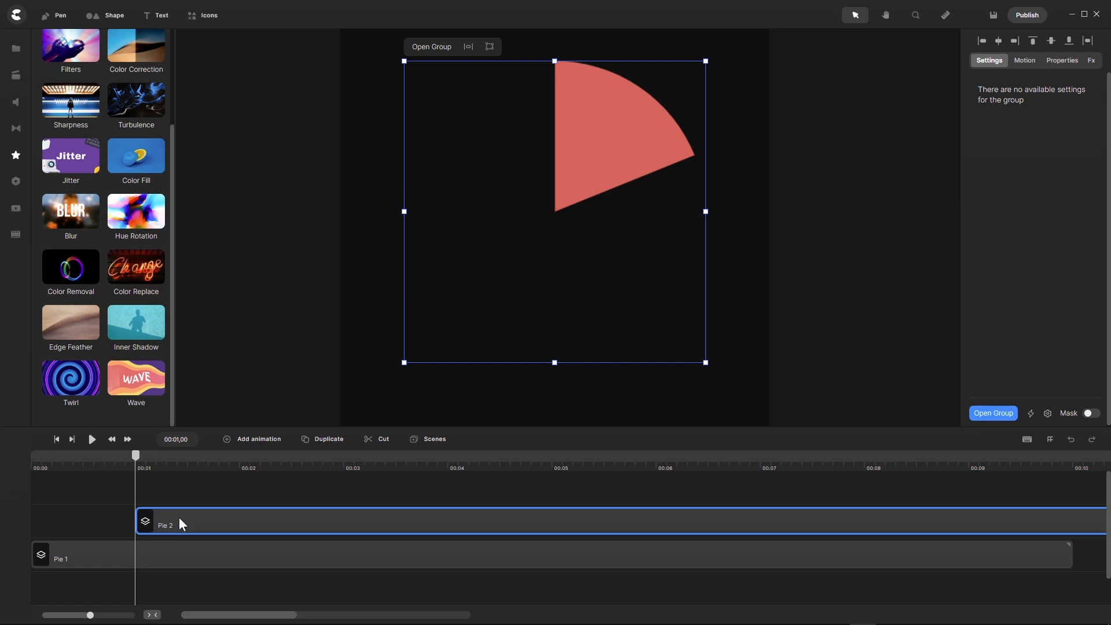
- Open the Pie 2 group and change its arc's color to the popular orange swatch e59d59
double_click(181, 520)
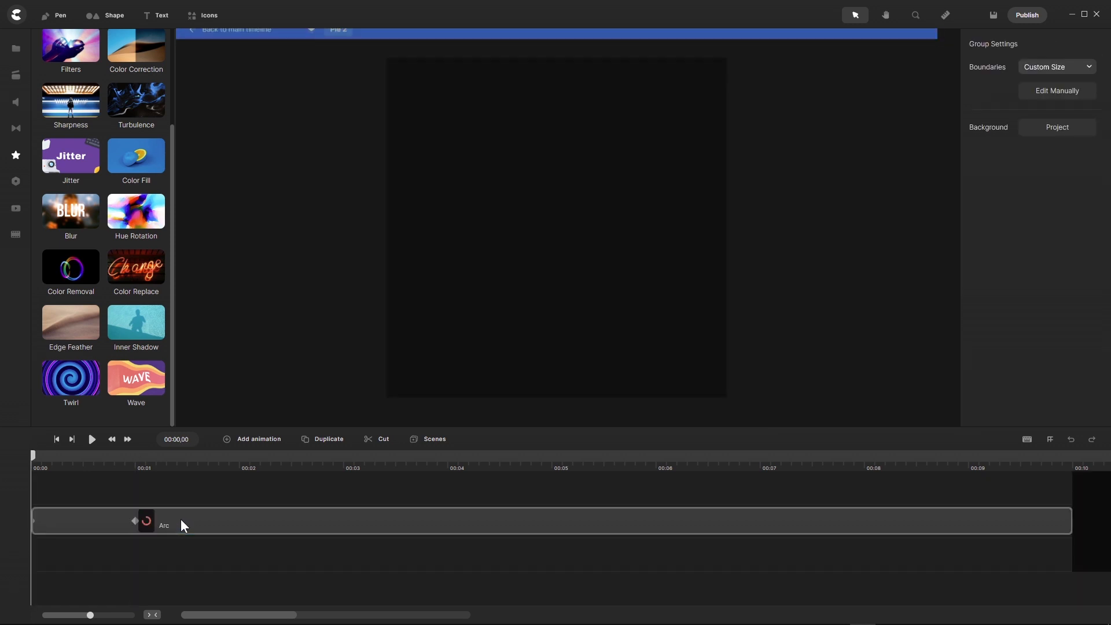
left_click(181, 519)
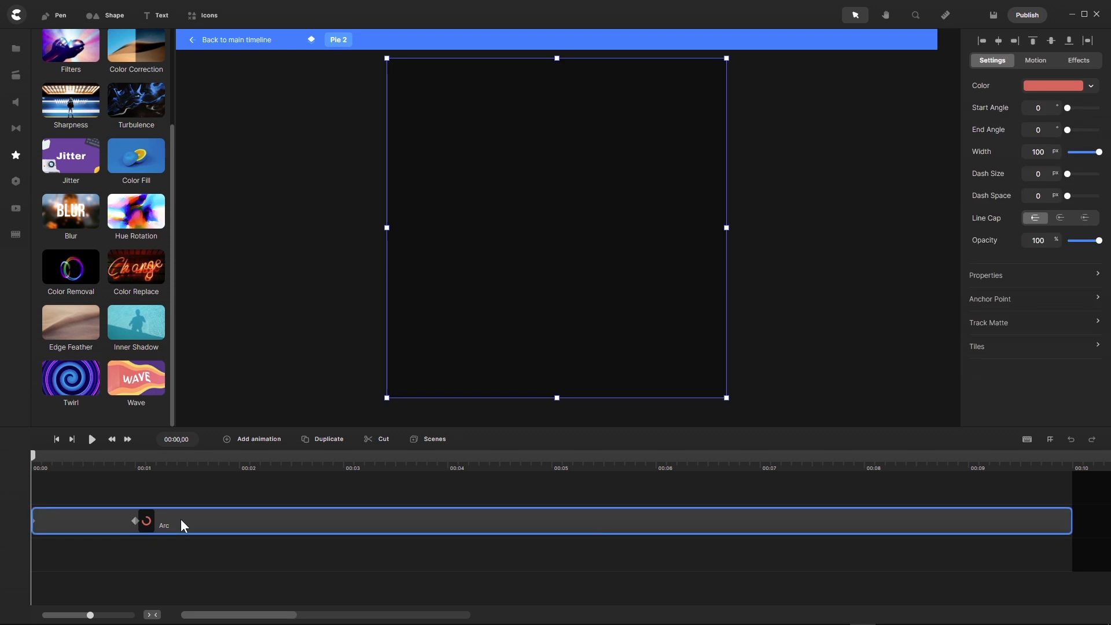
left_click(1055, 88)
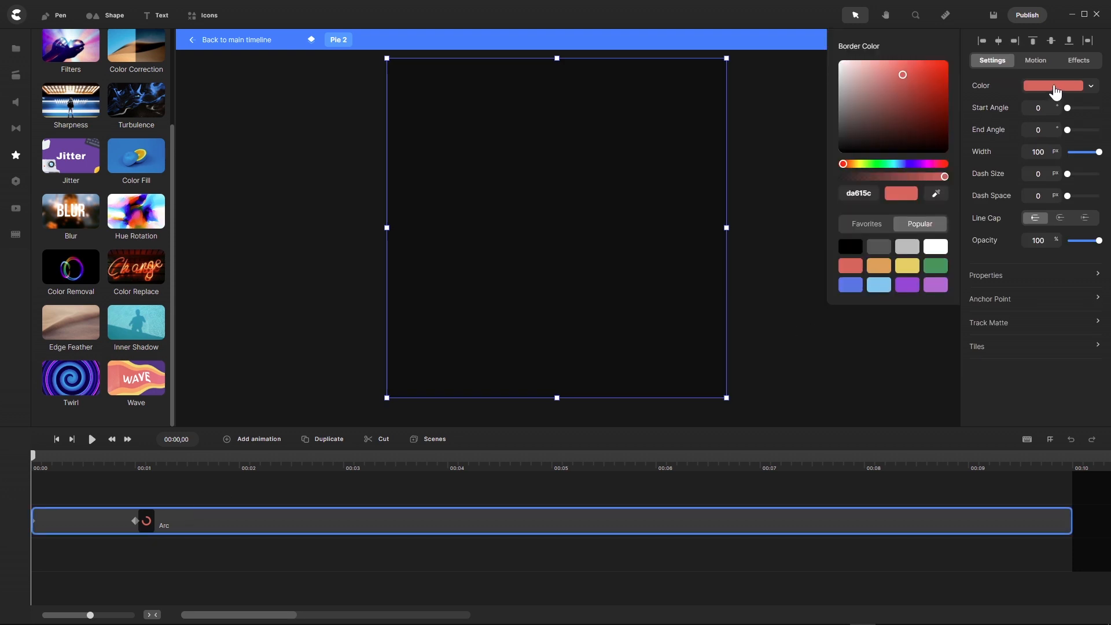
left_click(879, 268)
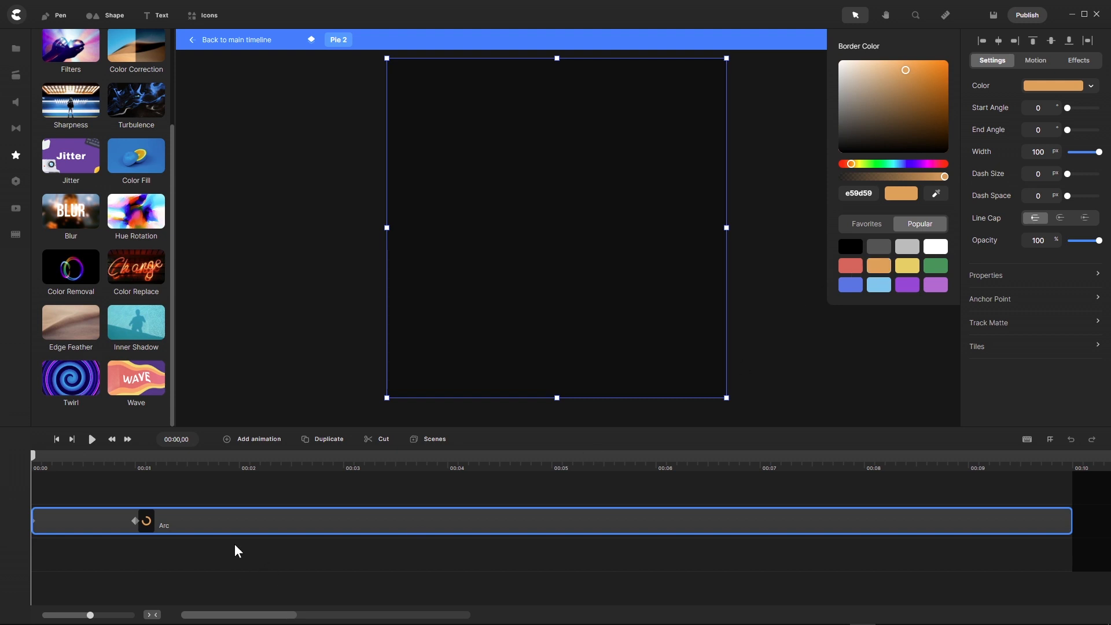
- Set the start angle of the arc in Pie 2 to 68° at 0 seconds
left_click(1034, 108)
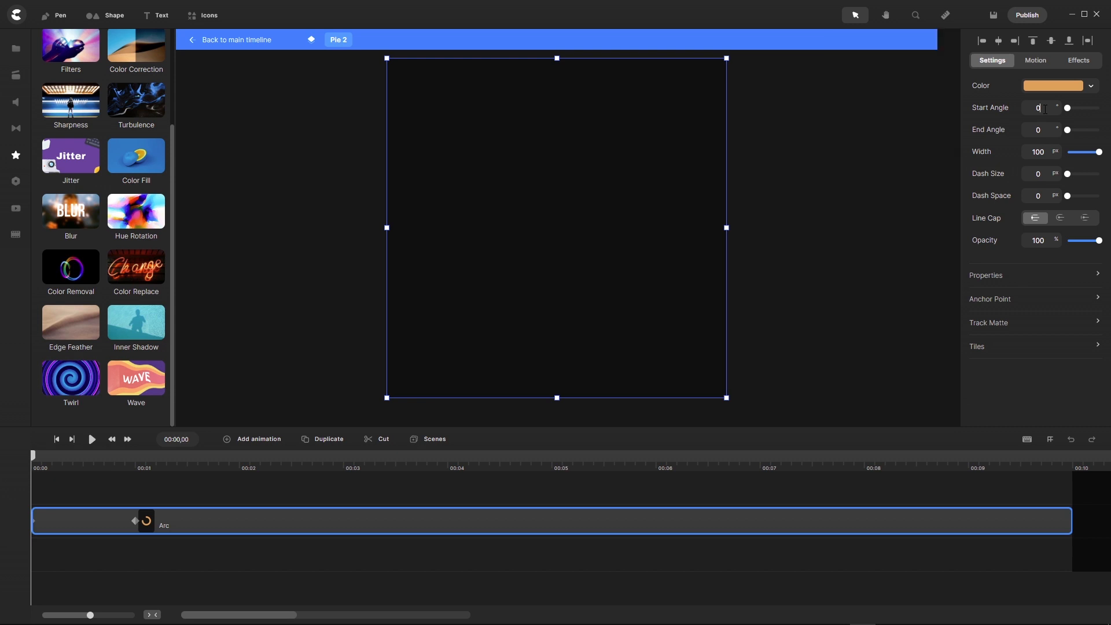
type("68")
key("Return")
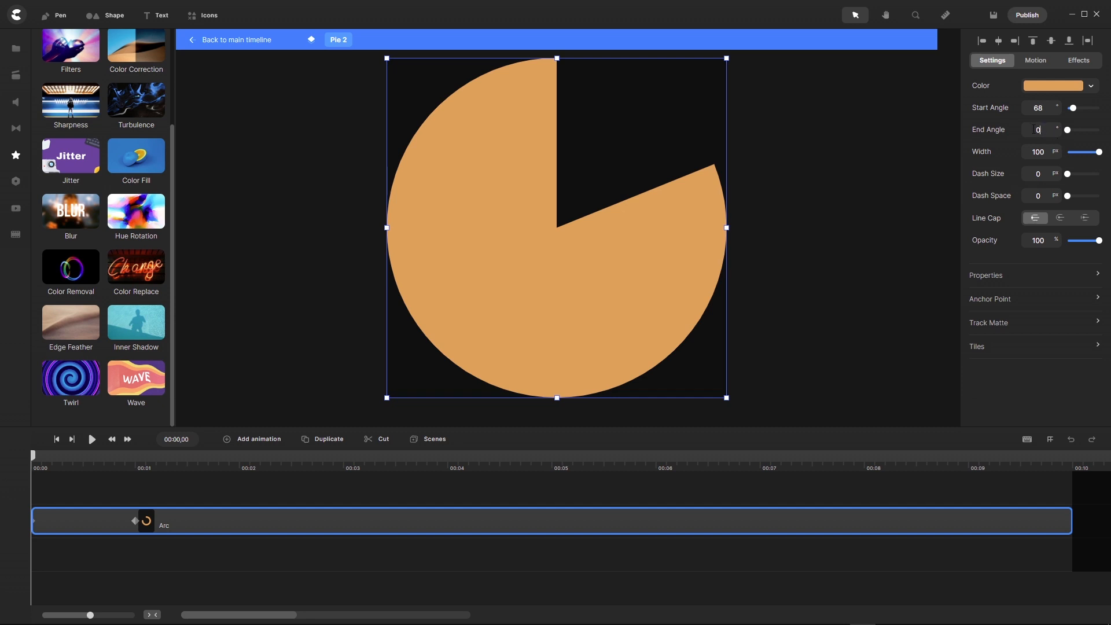
- Set the end angle of the arc in Pie 2 to 68° at 0 seconds, keeping its start angle at 68°
left_click(1038, 129)
type("68")
key("Return")
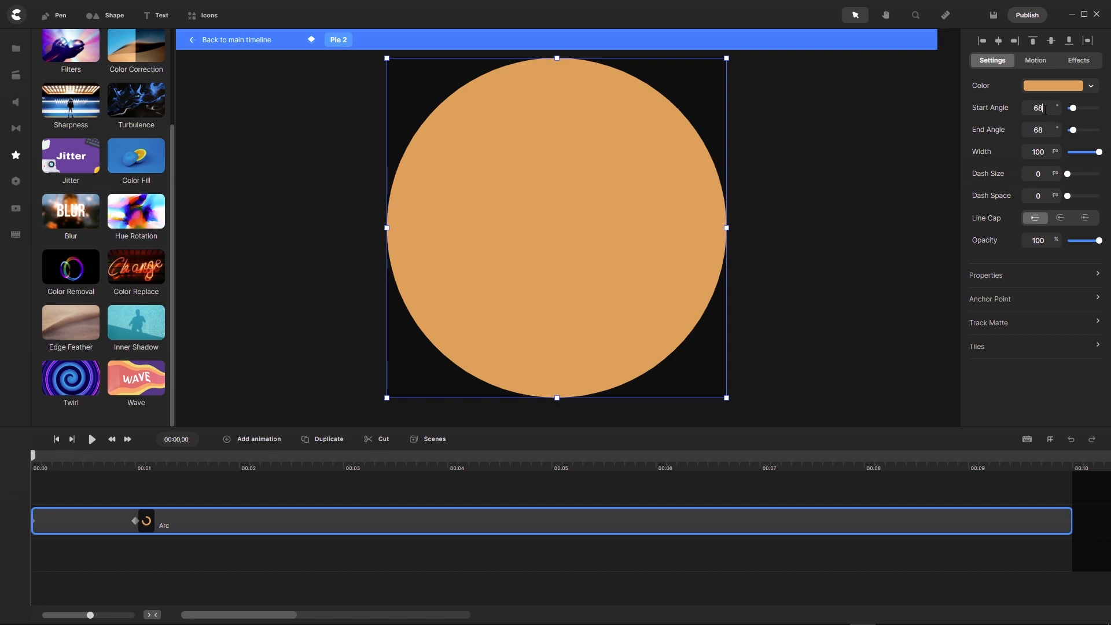
left_click(1025, 108)
key("Return")
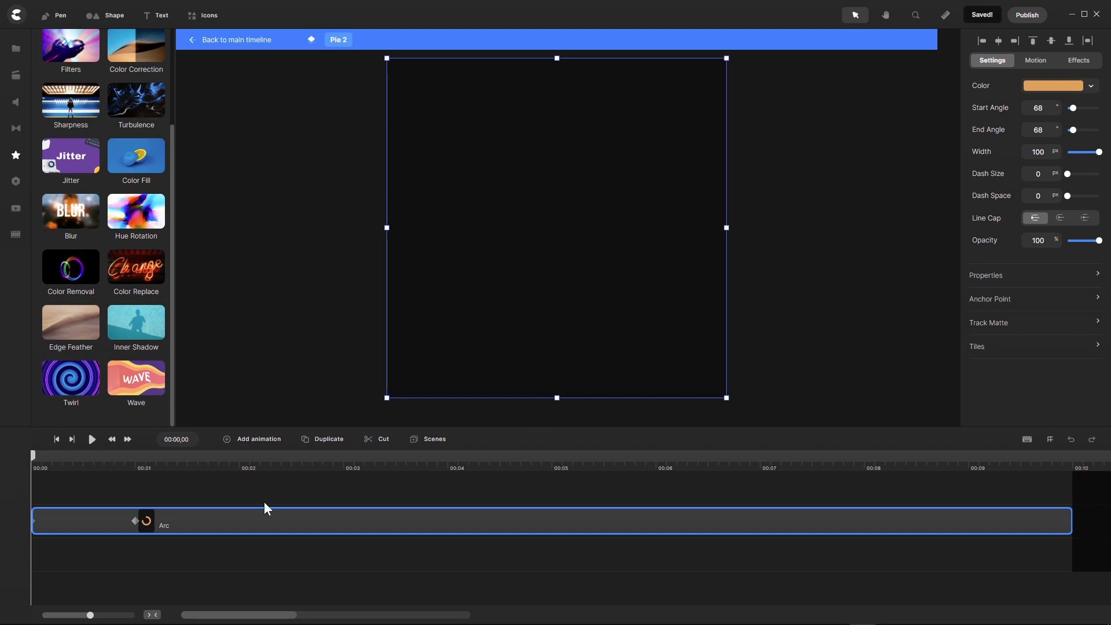
- Change the color of Pie 2's arc at 1 second to the popular orange swatch e59d59
left_click_drag(34, 462, 137, 475)
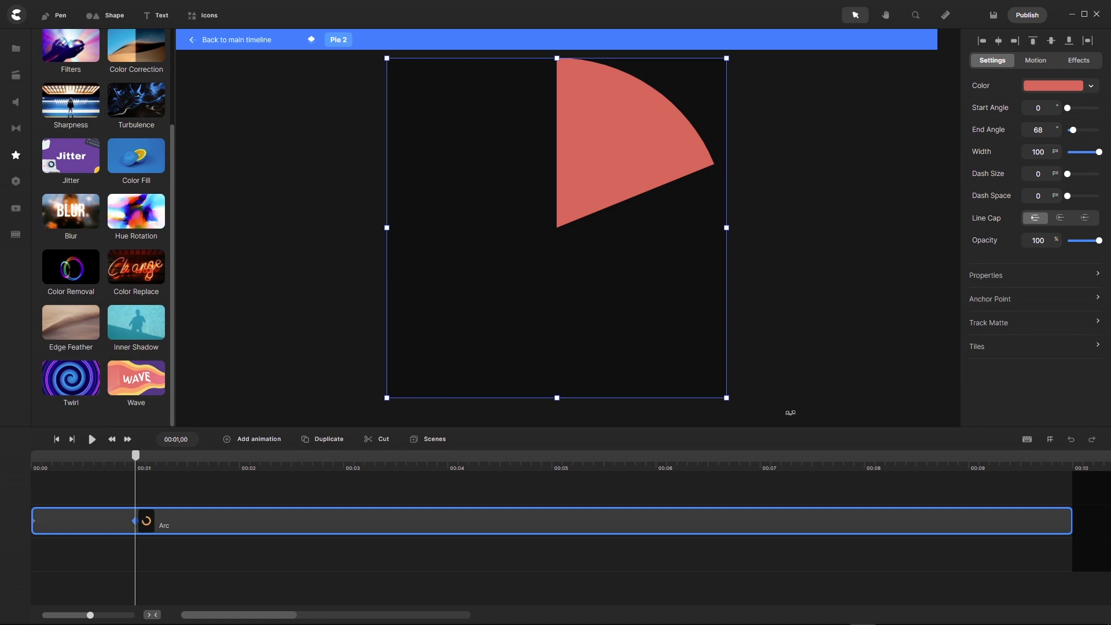
left_click(1036, 87)
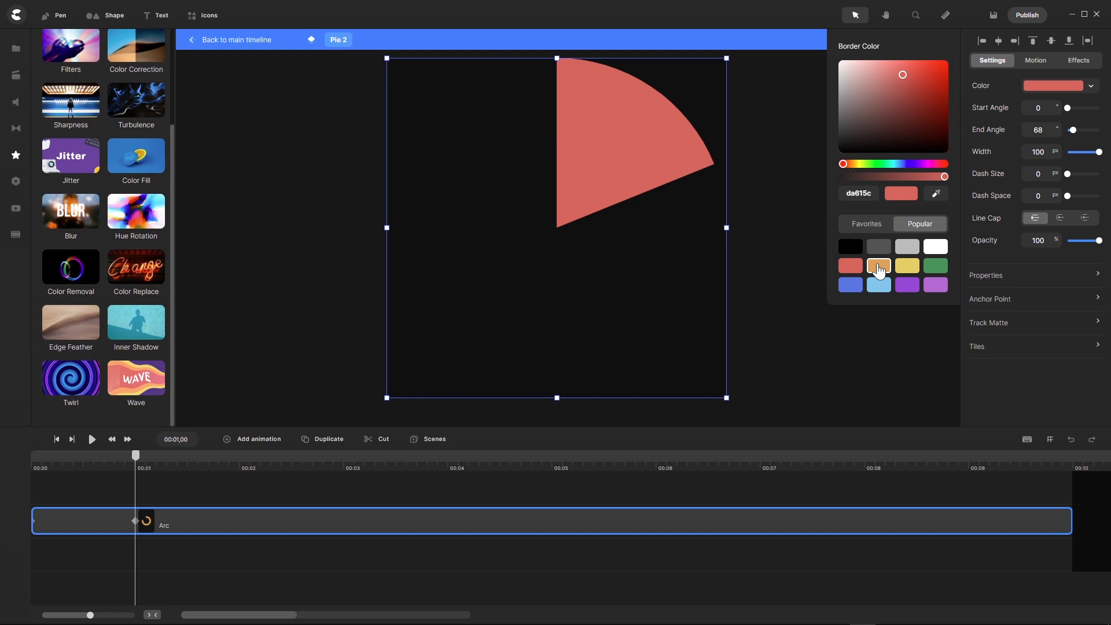
left_click(907, 266)
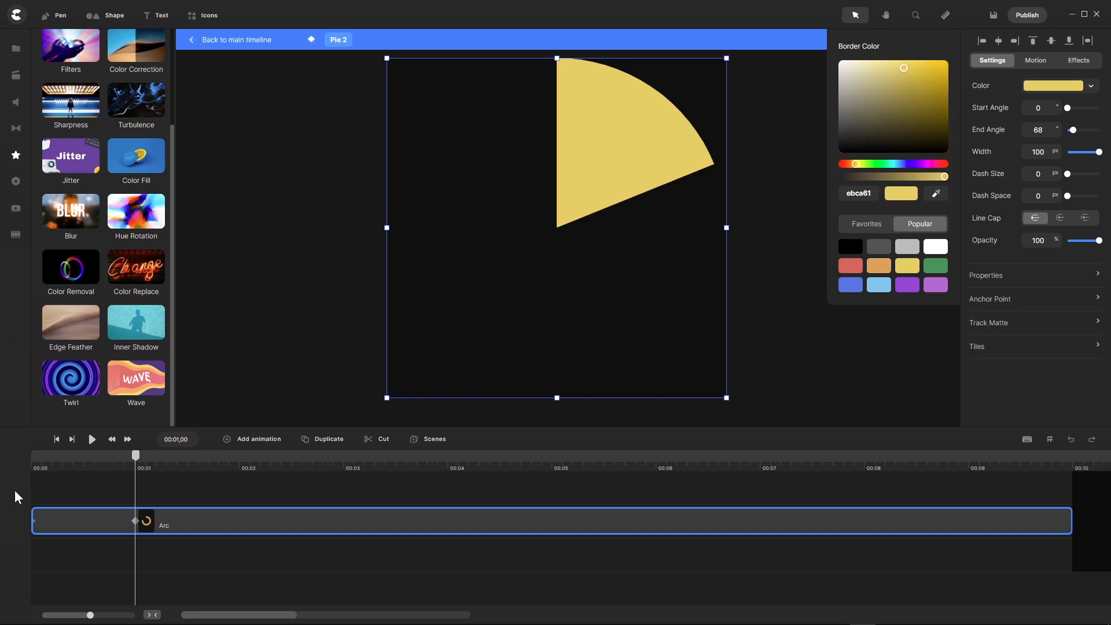
mouse_move(135, 456)
left_mouse_down()
mouse_move(50, 458)
mouse_move(49, 477)
mouse_move(77, 456)
mouse_move(137, 456)
left_mouse_up()
left_click(879, 267)
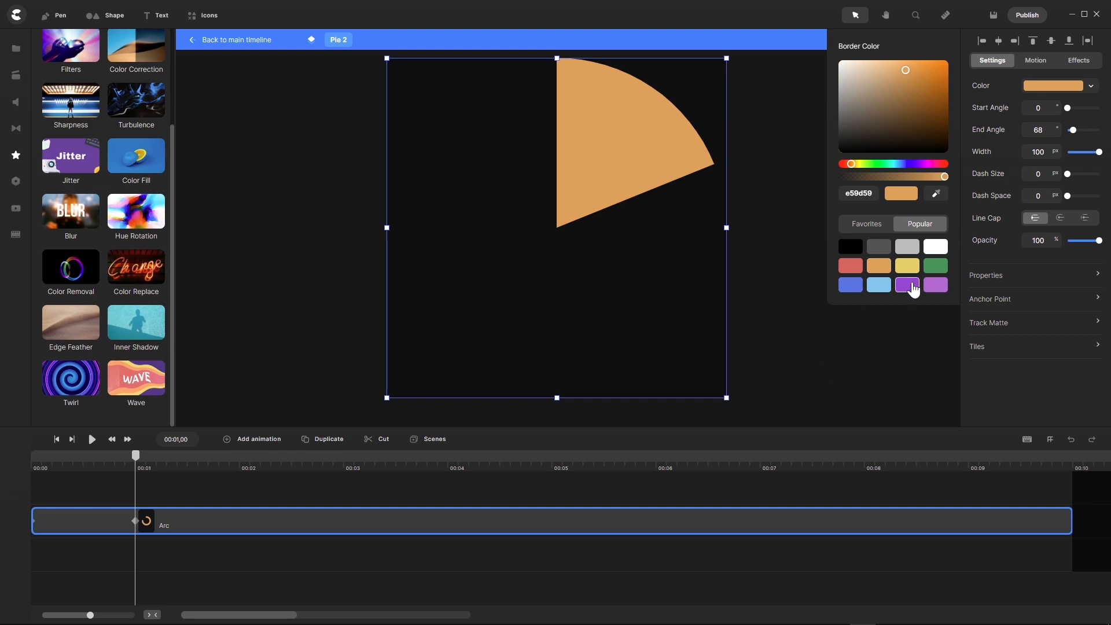
- Set the start angle of Pie 2's arc to 68° at the 1-second keyframe
double_click(1040, 109)
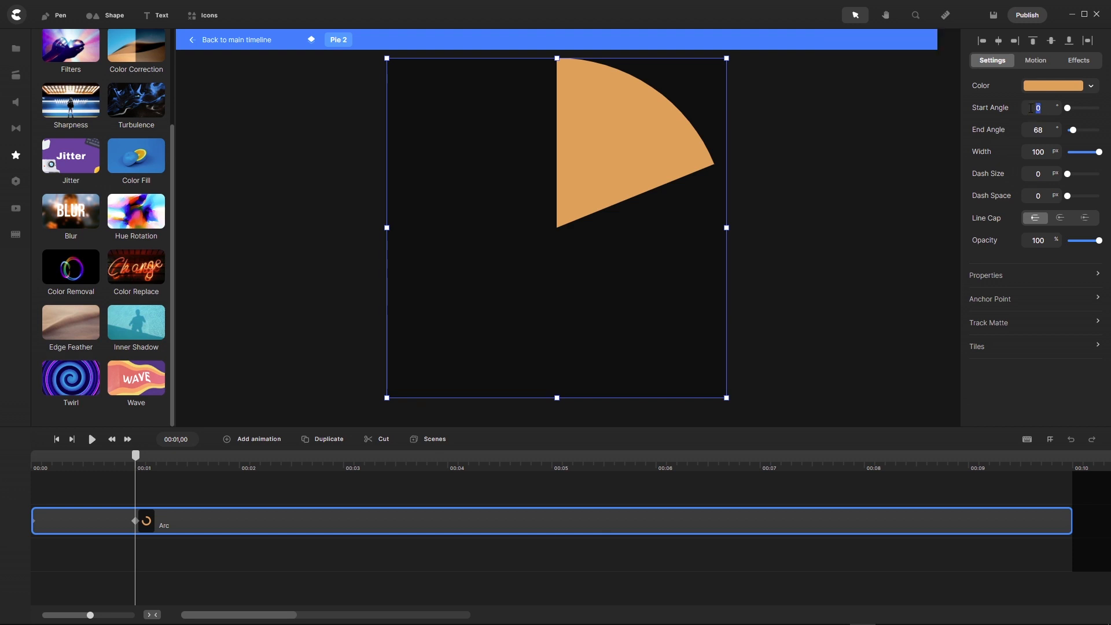
type("68")
key("Return")
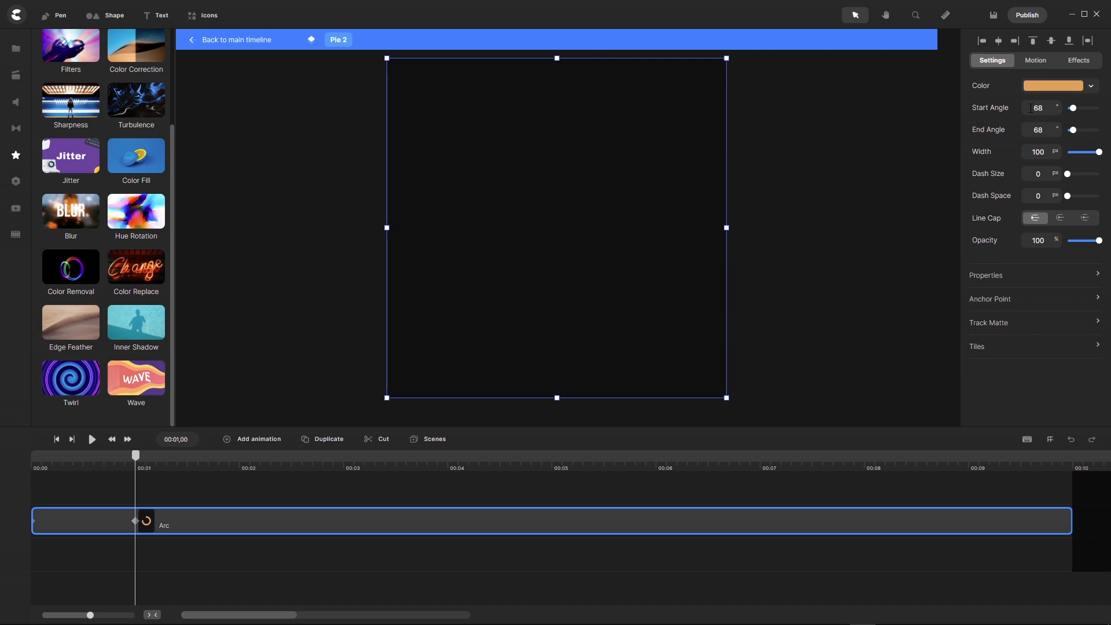
- Set the end angle of Pie 2's arc to 111° at 1 second, as listed in Pie Numbers 2.txt, and return to the main timeline
mouse_move(891, 618)
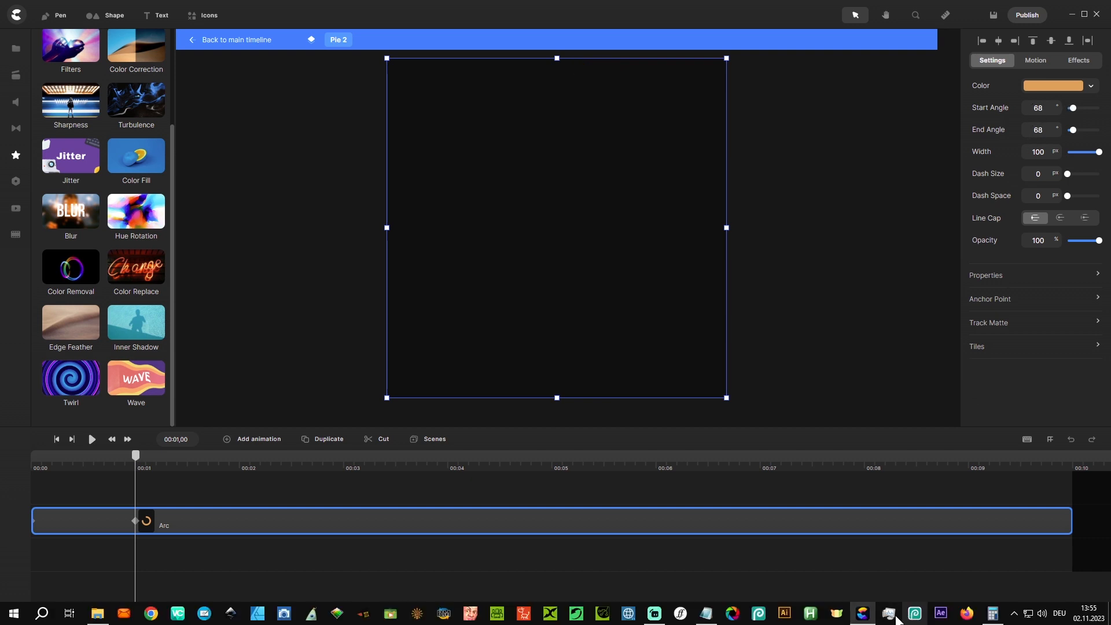
left_click(707, 613)
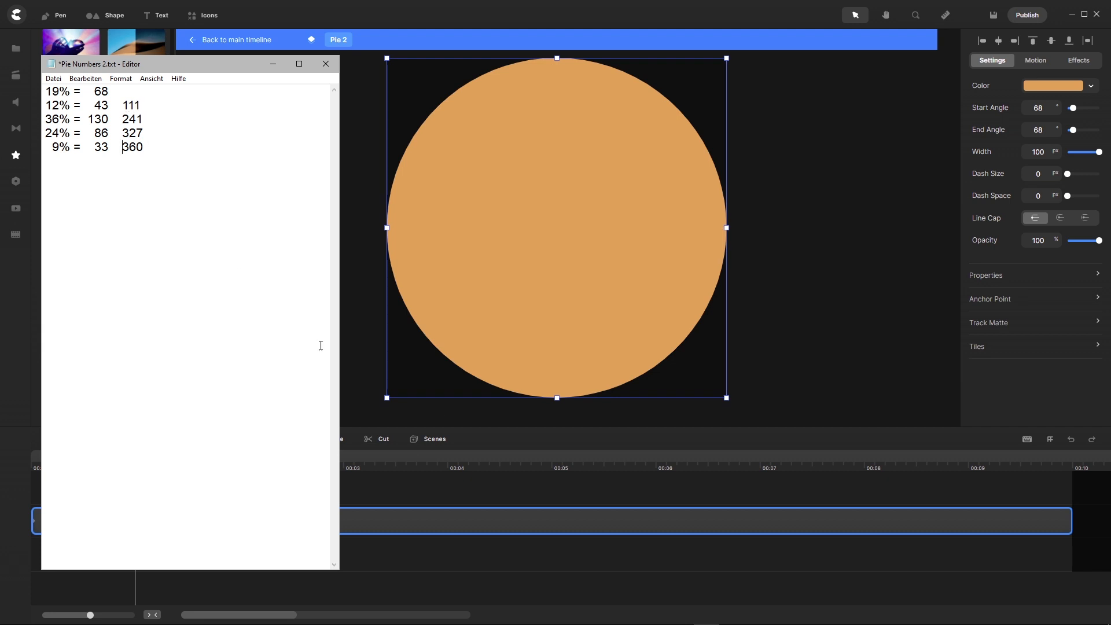
left_click(1046, 130)
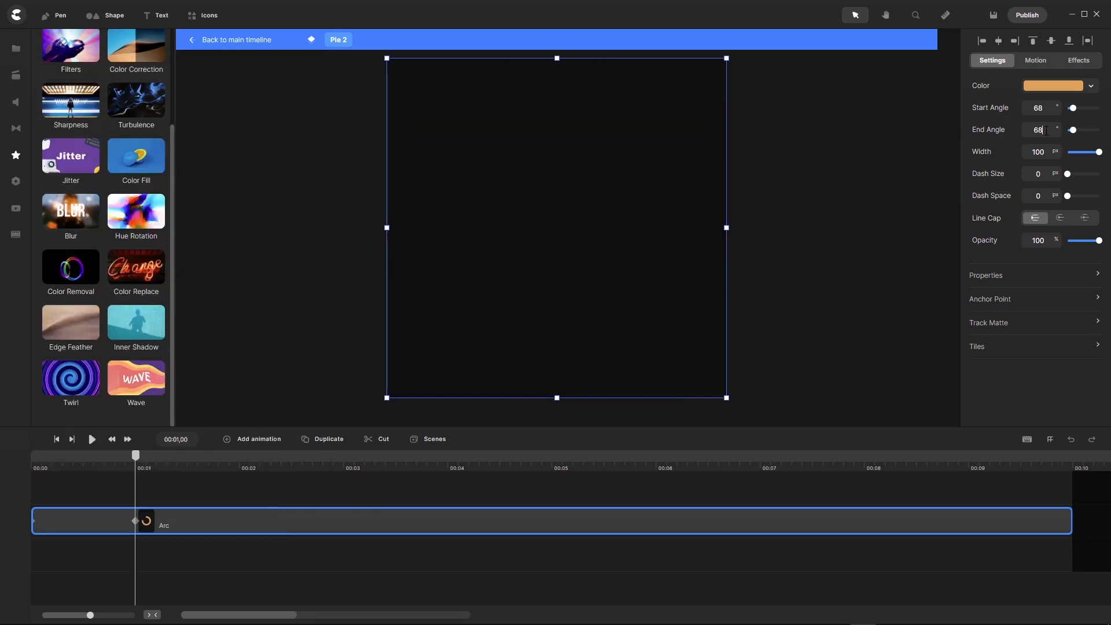
left_click_drag(1046, 131, 1030, 131)
type("111")
key("Return")
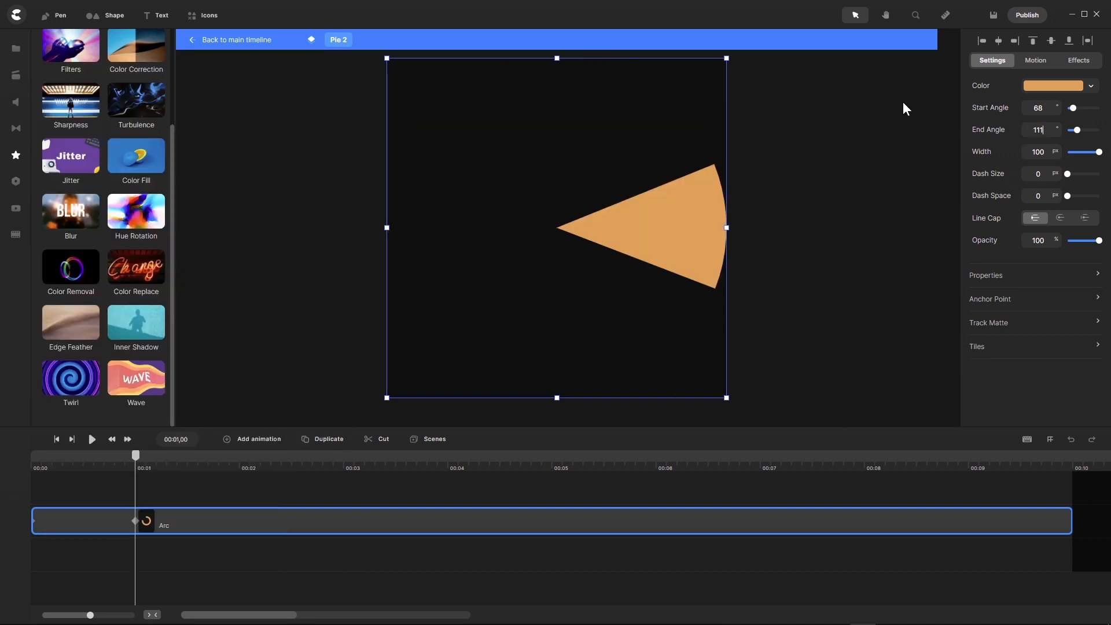
mouse_move(138, 461)
left_mouse_down()
mouse_move(28, 469)
mouse_move(137, 466)
left_mouse_up()
left_click(241, 41)
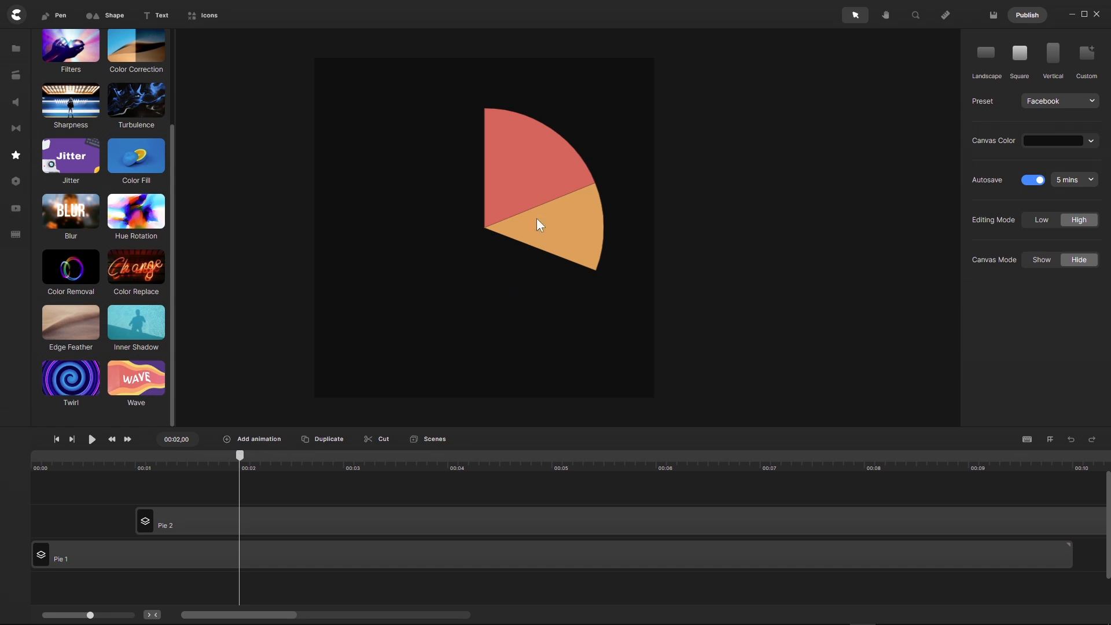
- Inspect the joint between the two slices up close and play the pie animation from the beginning
scroll(538, 225, "up", 5)
scroll(539, 225, "up", 3)
scroll(538, 225, "down", 8)
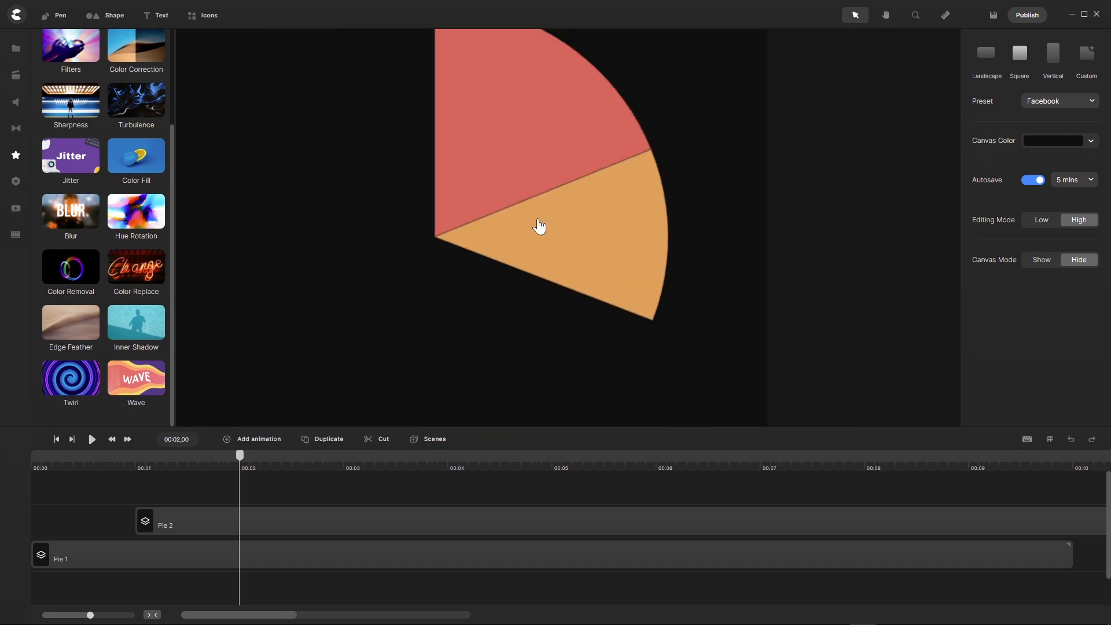
left_click(60, 440)
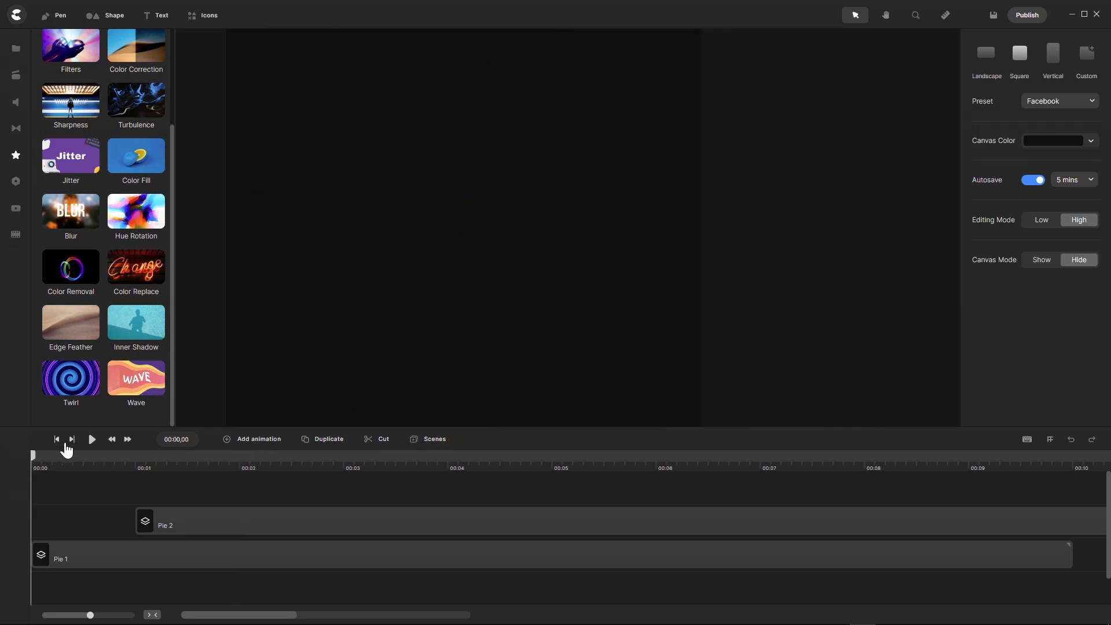
left_click(92, 439)
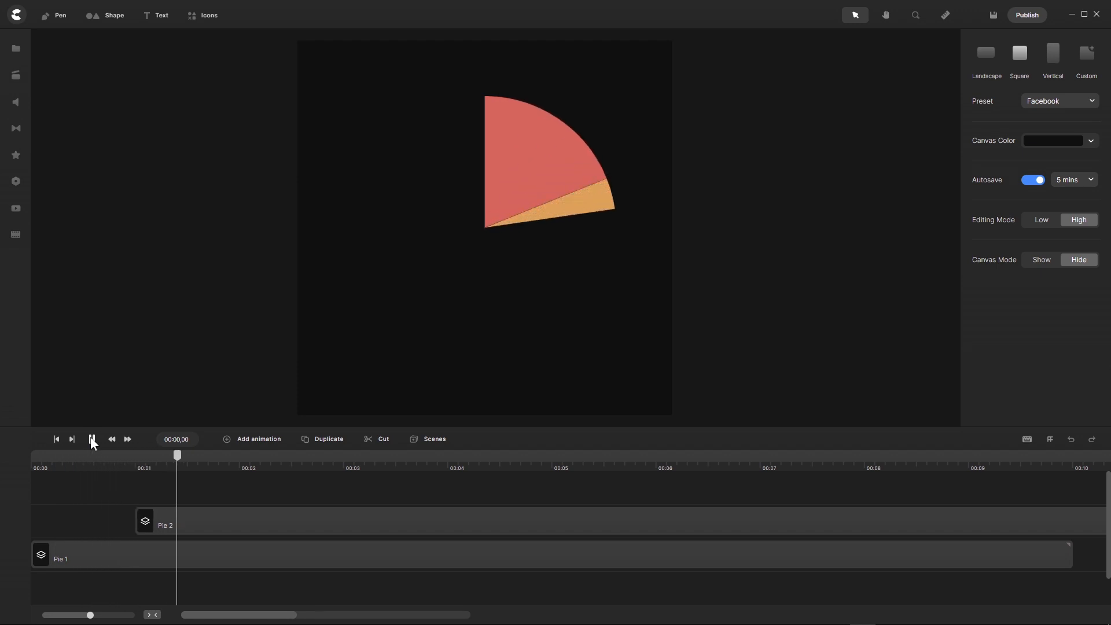
left_click(92, 442)
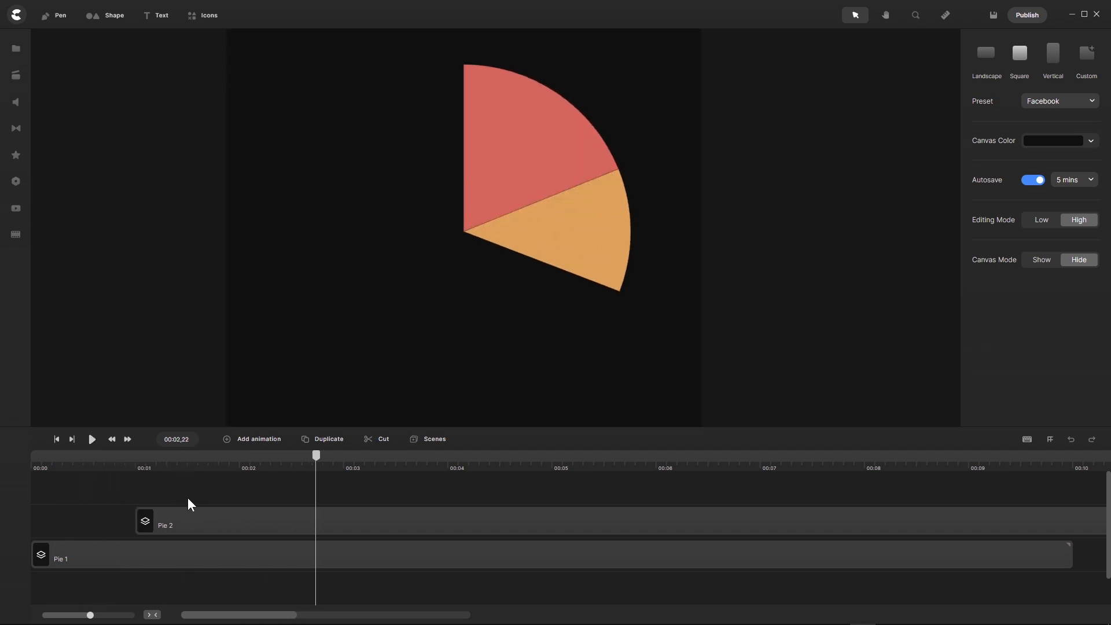
- Duplicate the Pie 2 group and move the copy so that it starts at 2 seconds
left_click_drag(317, 456, 240, 488)
left_click(213, 527)
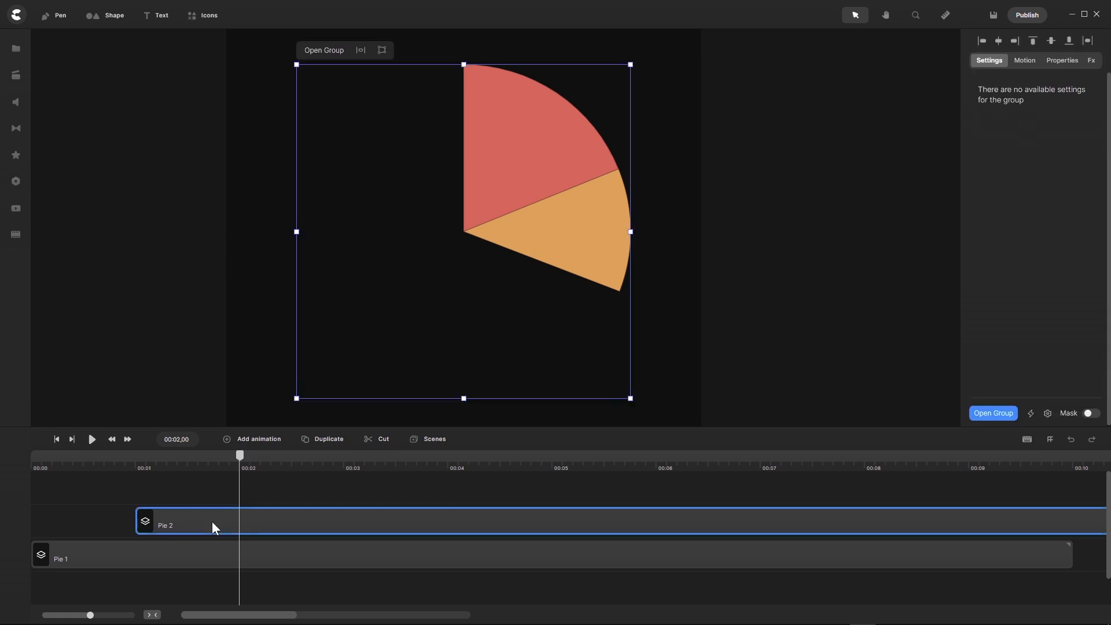
left_click(314, 441)
left_click_drag(180, 519, 286, 523)
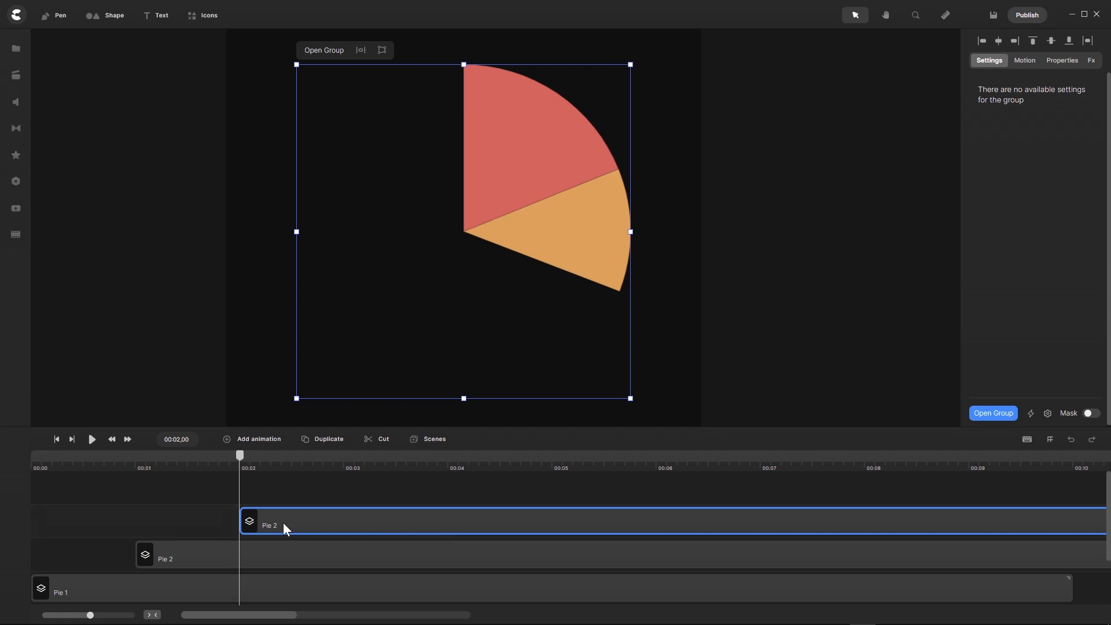
- Rename the duplicated group that starts at 2 seconds as Pie 3
right_click(282, 524)
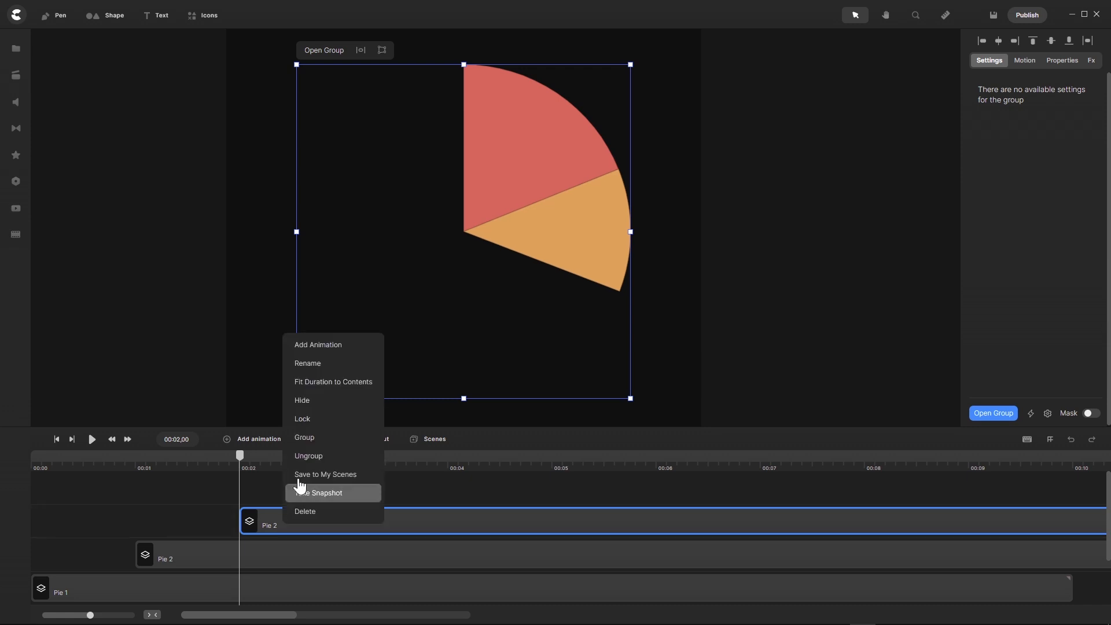
left_click(317, 366)
left_click(267, 521)
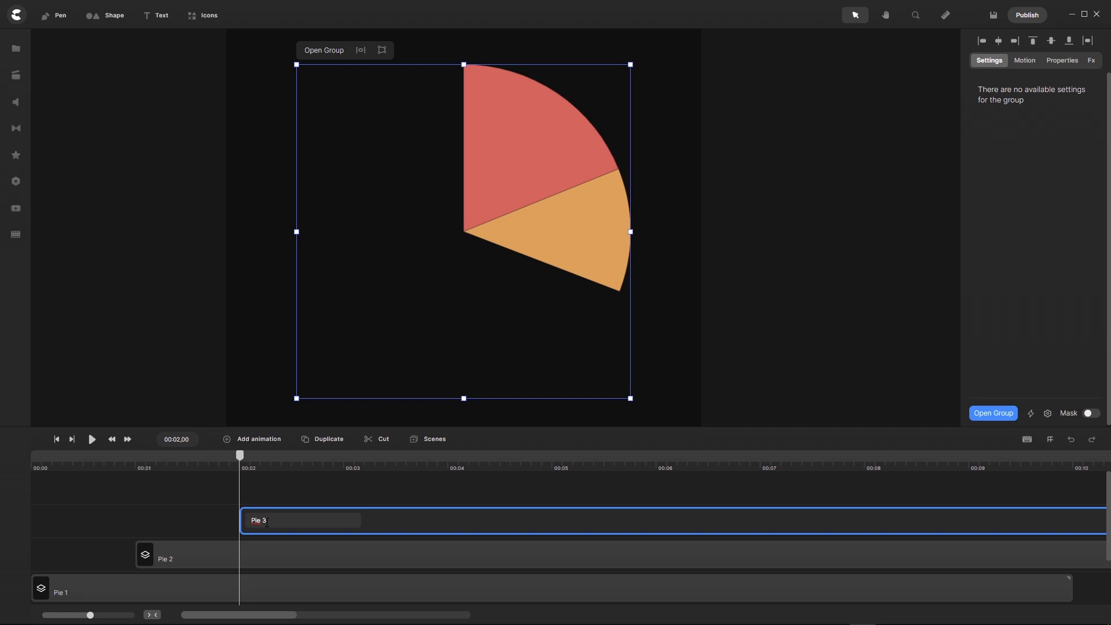
type("3")
key("Return")
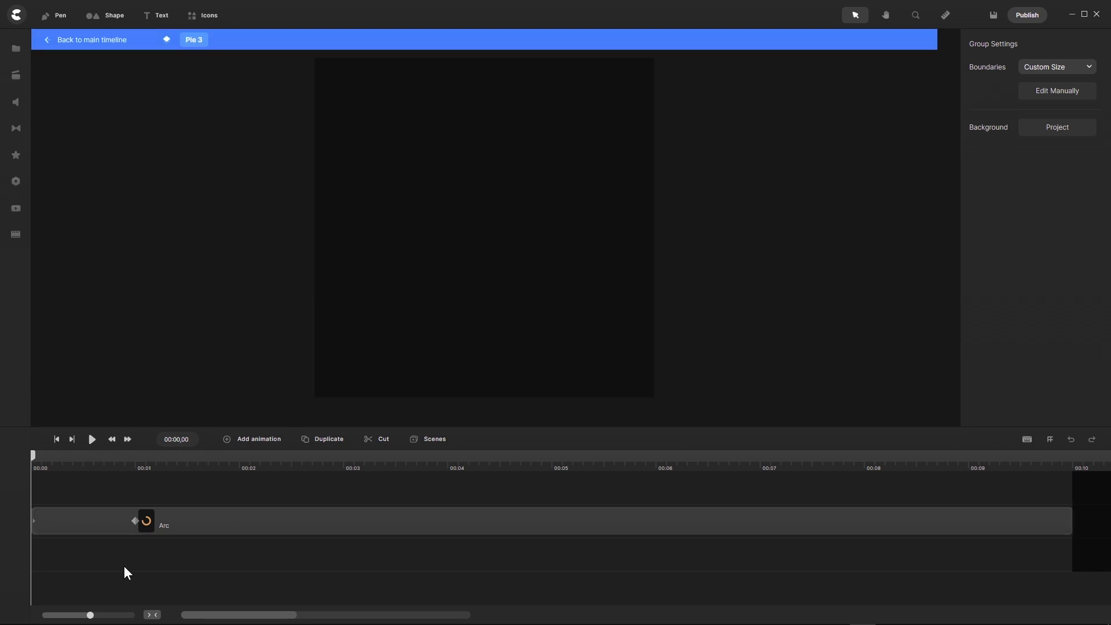
- Inside the Pie 3 group, change the arc's color at 0 seconds to the popular yellow swatch ebca61
left_click(200, 524)
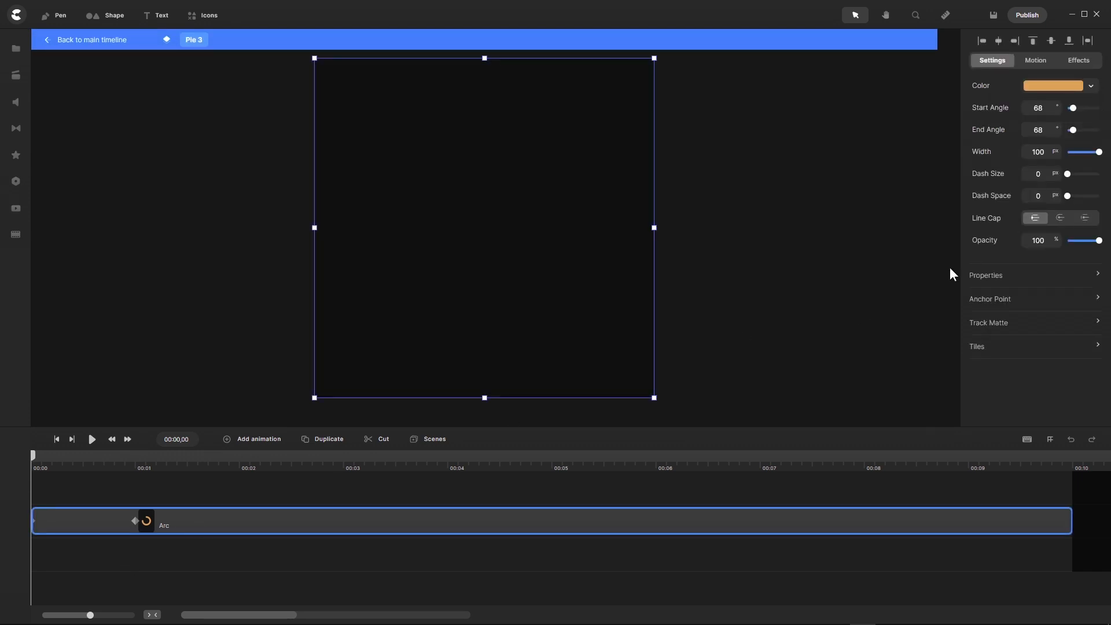
left_click(1051, 95)
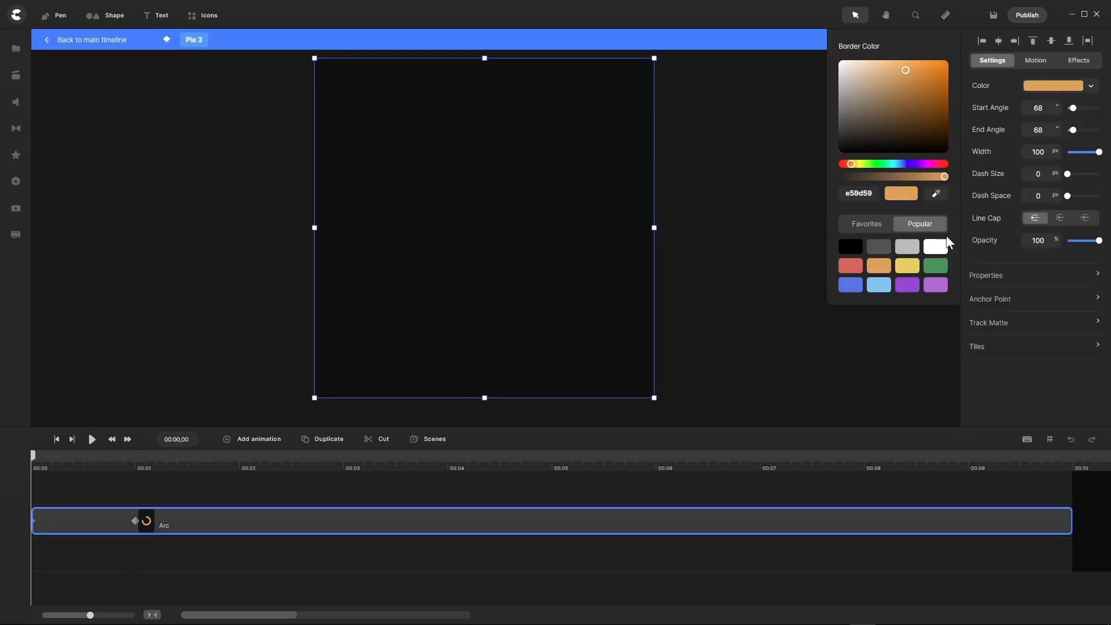
left_click(905, 268)
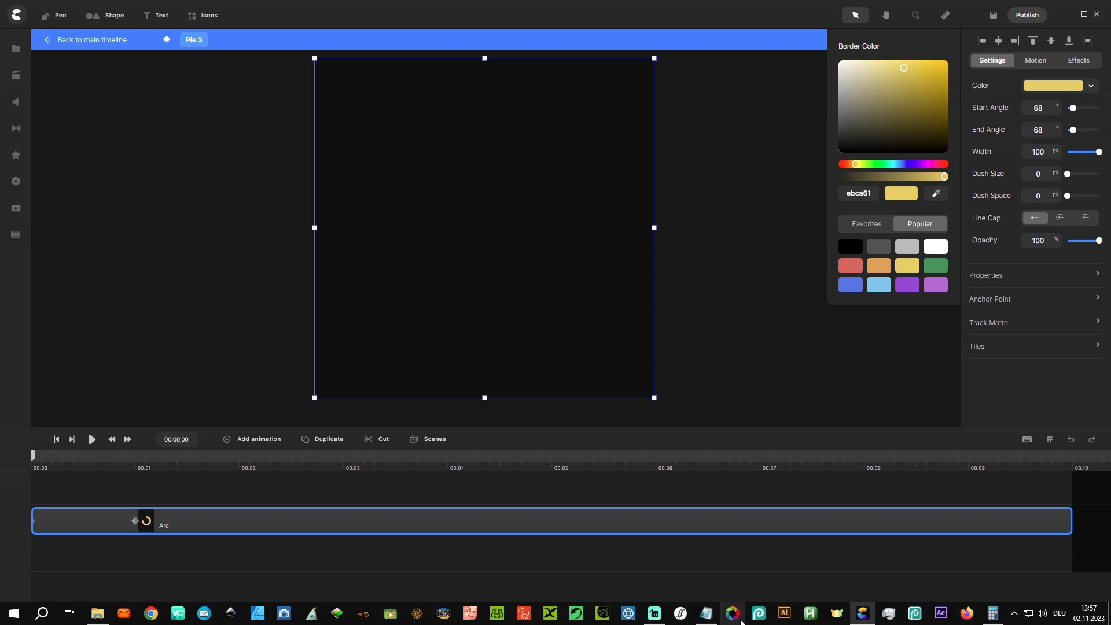
- Consult Pie Numbers 2.txt and set both the start and end angles of Pie 3's arc to 111° at 0 seconds
left_click(707, 615)
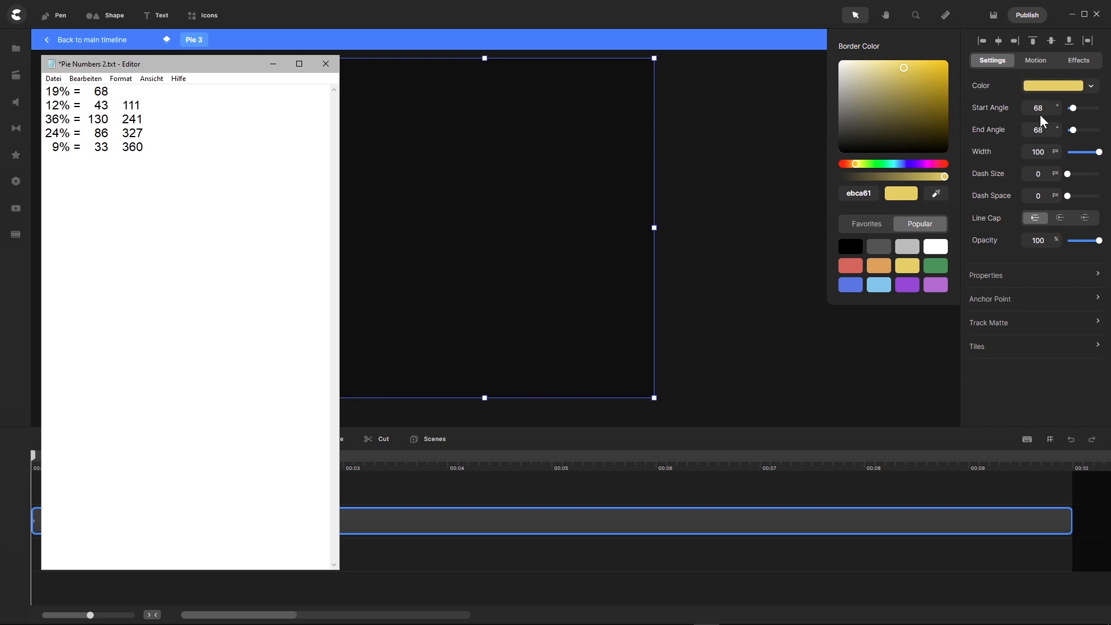
left_click(1020, 109)
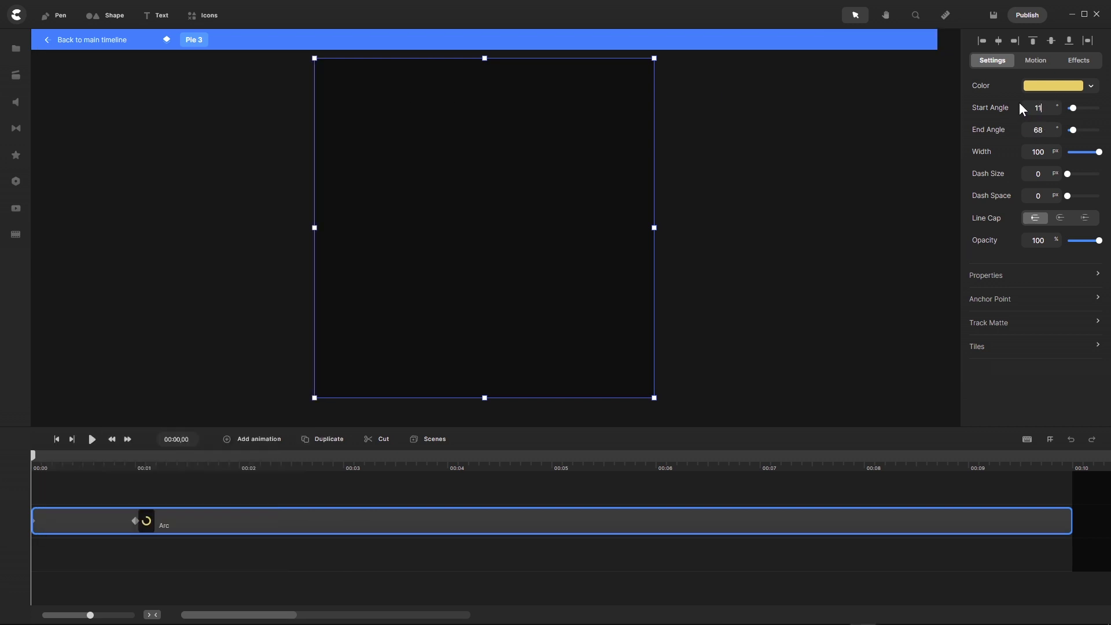
key("Return")
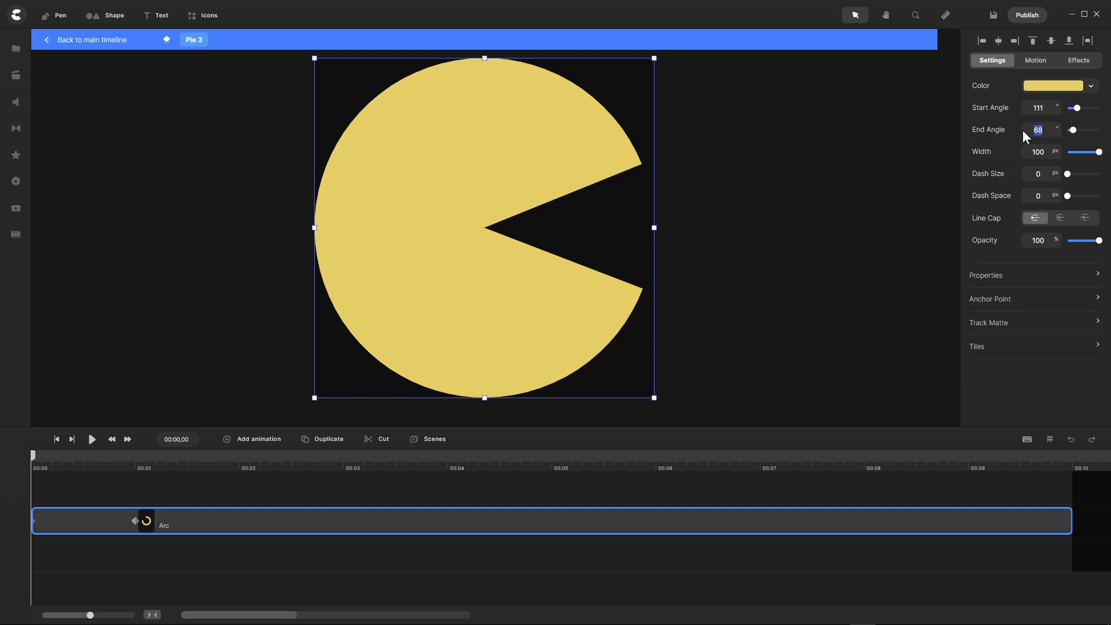
left_click(1022, 130)
type("111")
key("Return")
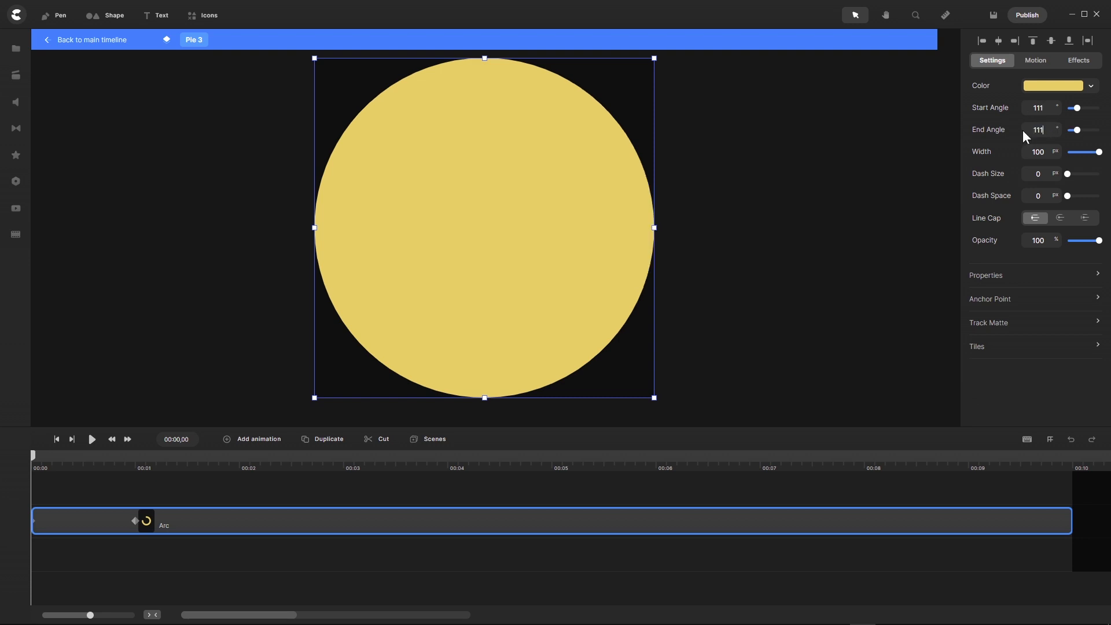
left_click(1047, 109)
key("Return")
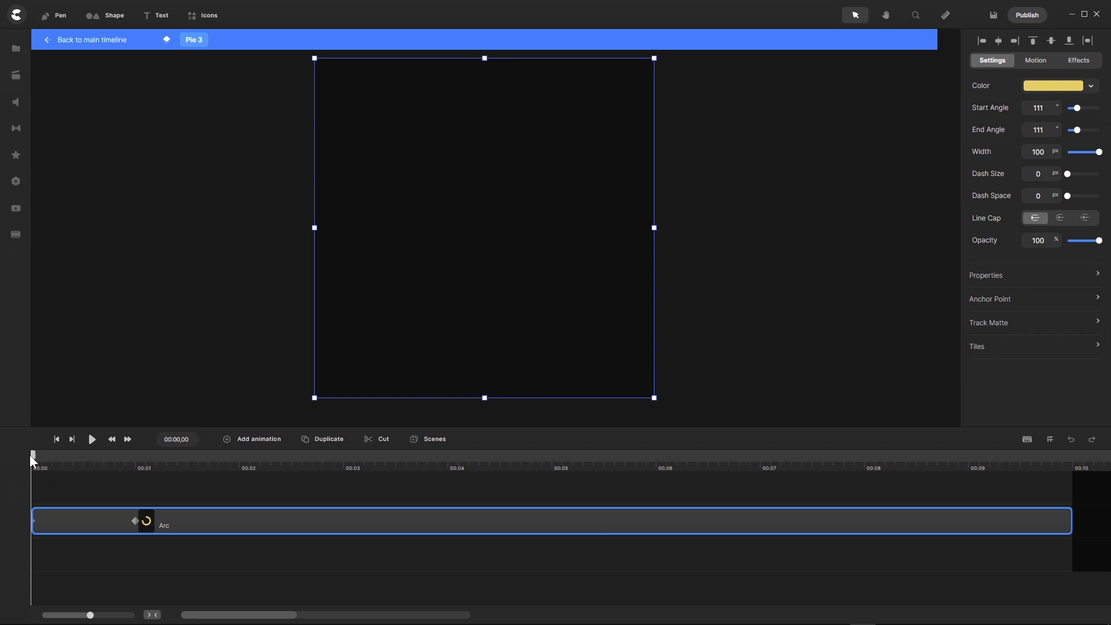
- Change the color of Pie 3's arc at 1 second to the popular yellow swatch ebca61
left_click_drag(35, 458, 138, 467)
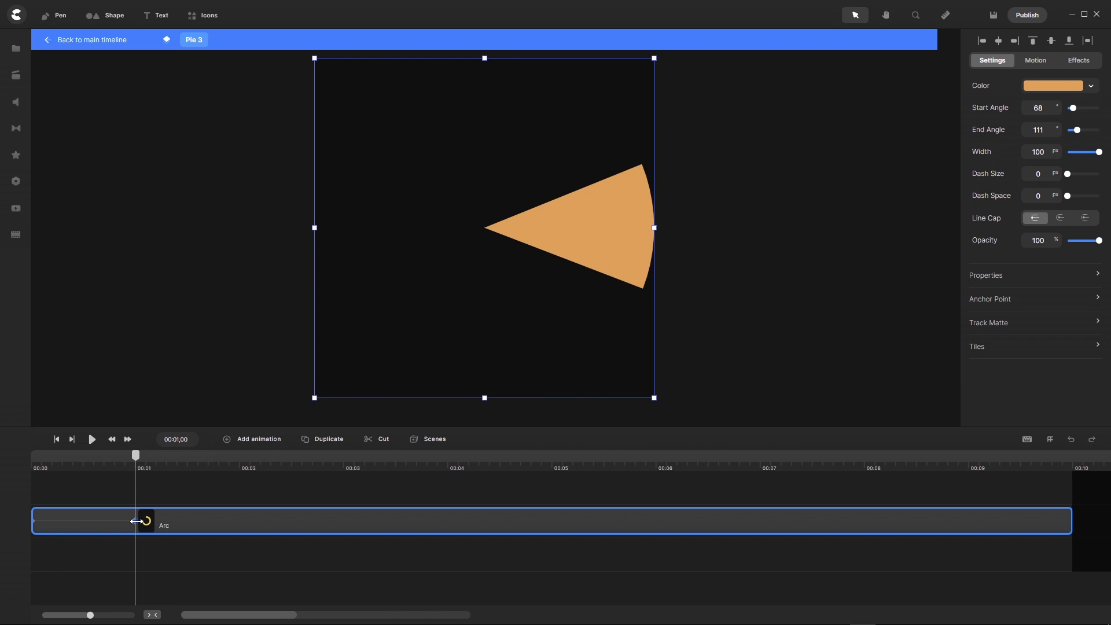
left_click(1054, 88)
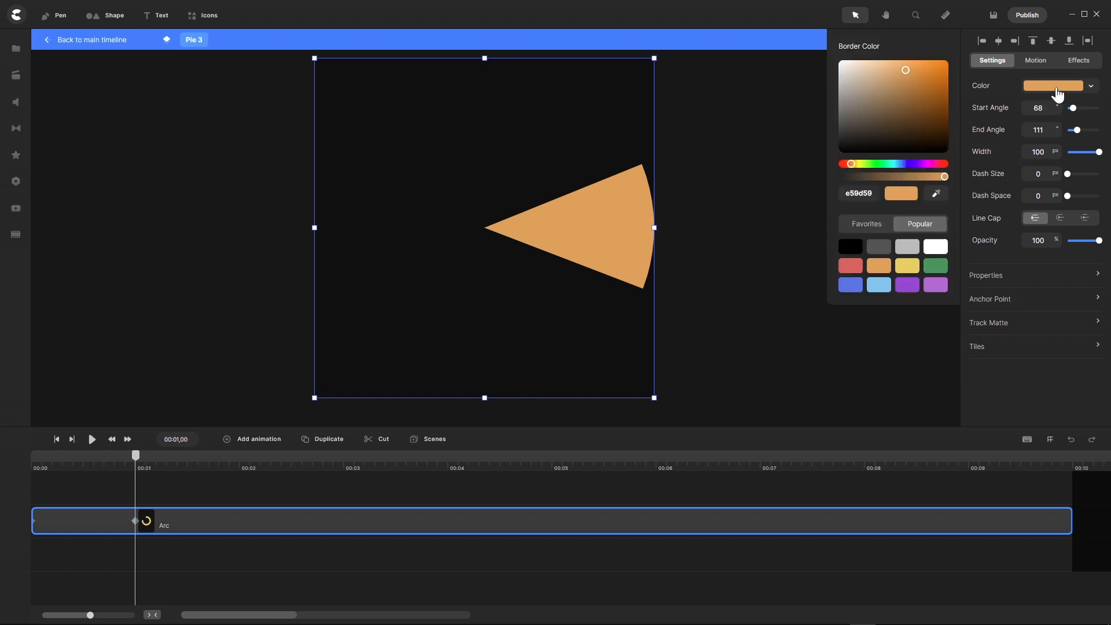
left_click(906, 269)
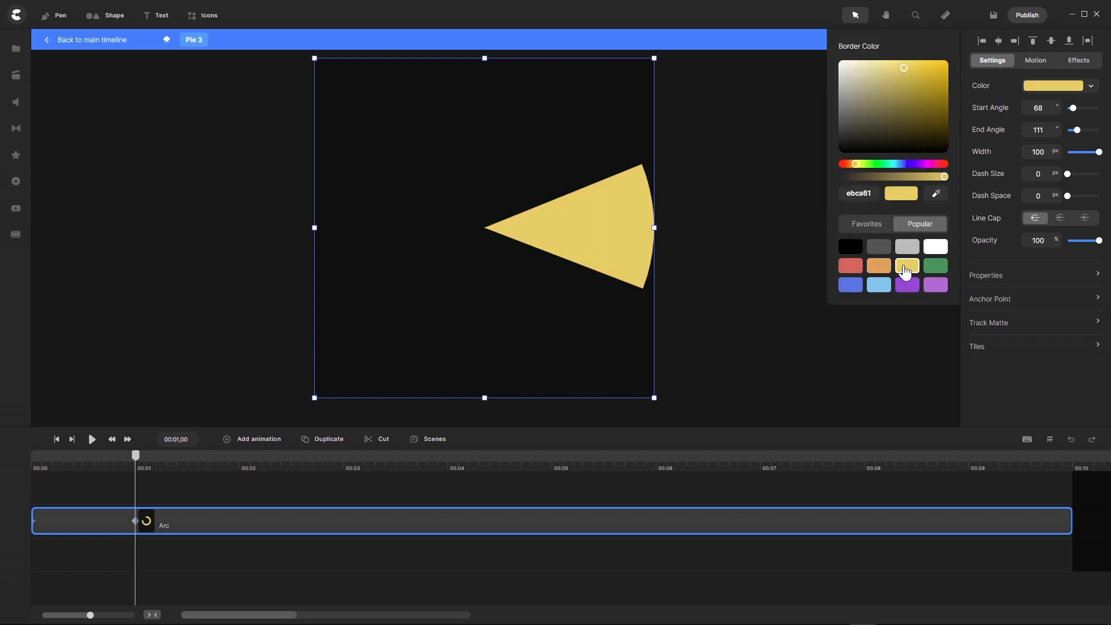
- Set the start angle of Pie 3's arc to 111° at the 1-second keyframe
left_click(1049, 111)
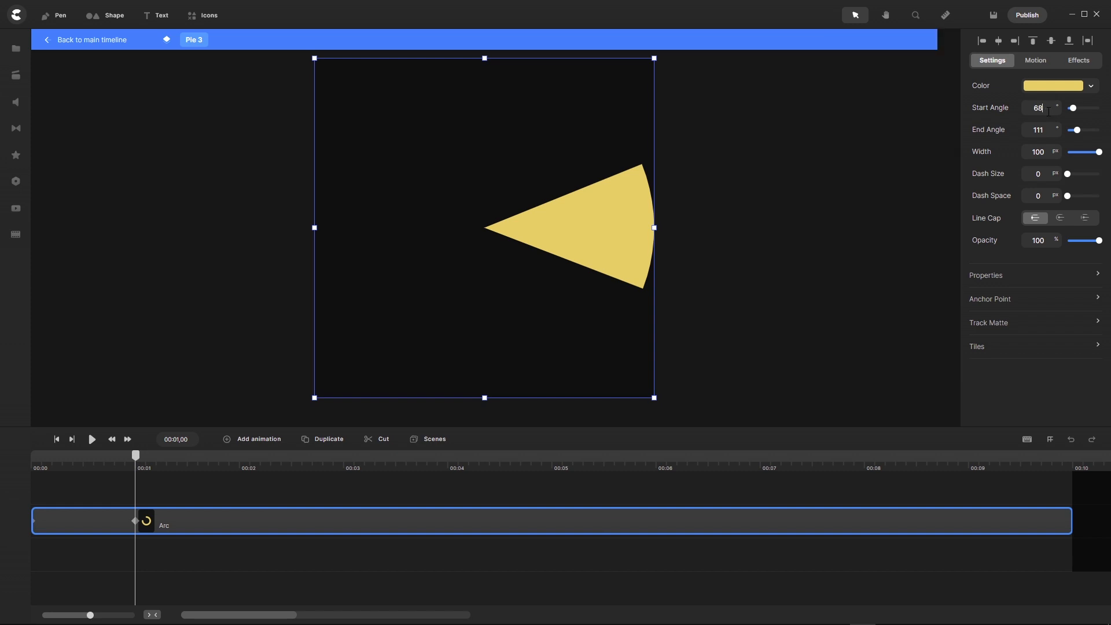
left_click_drag(1048, 112, 1019, 106)
type("111")
key("Return")
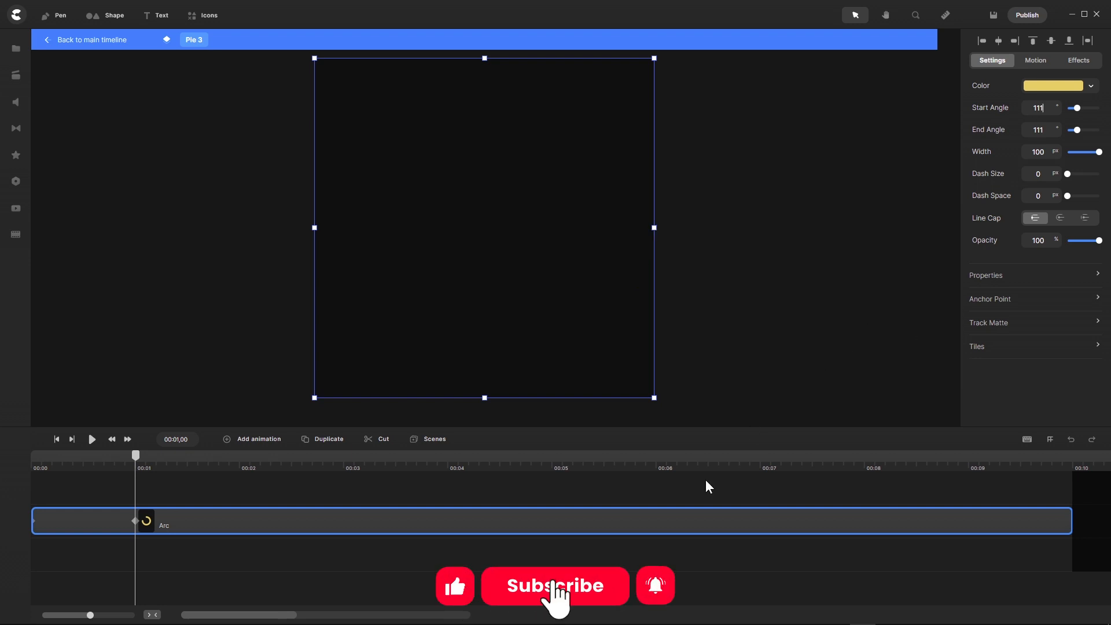
- Consult Pie Numbers 2.txt, set the end angle of Pie 3's arc to 241° at 1 second, and return to the main timeline
mouse_move(720, 623)
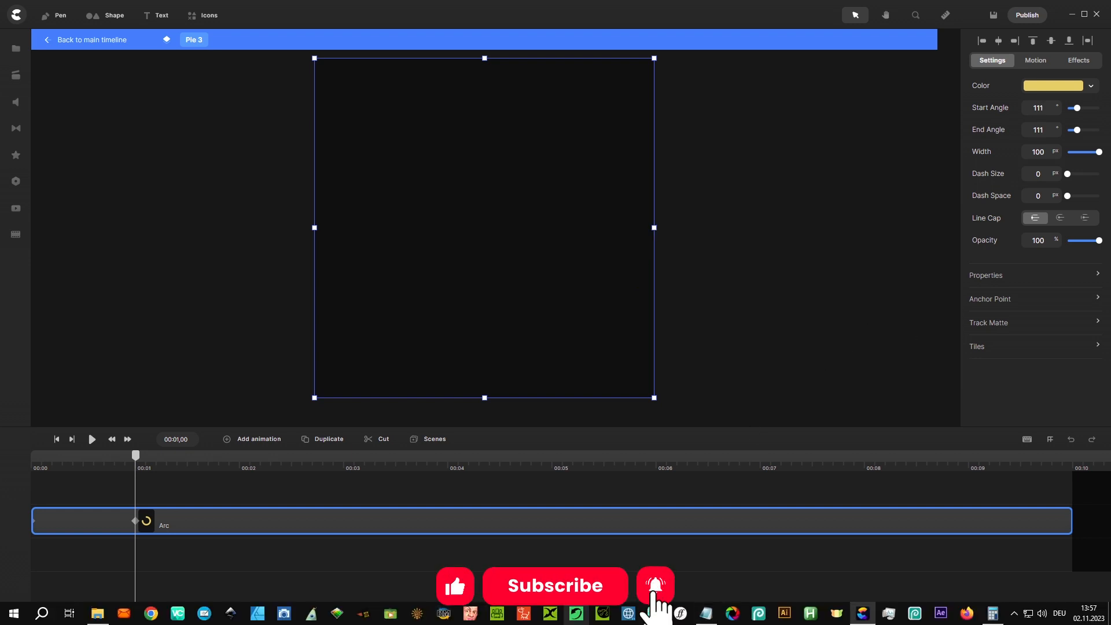
left_click(707, 615)
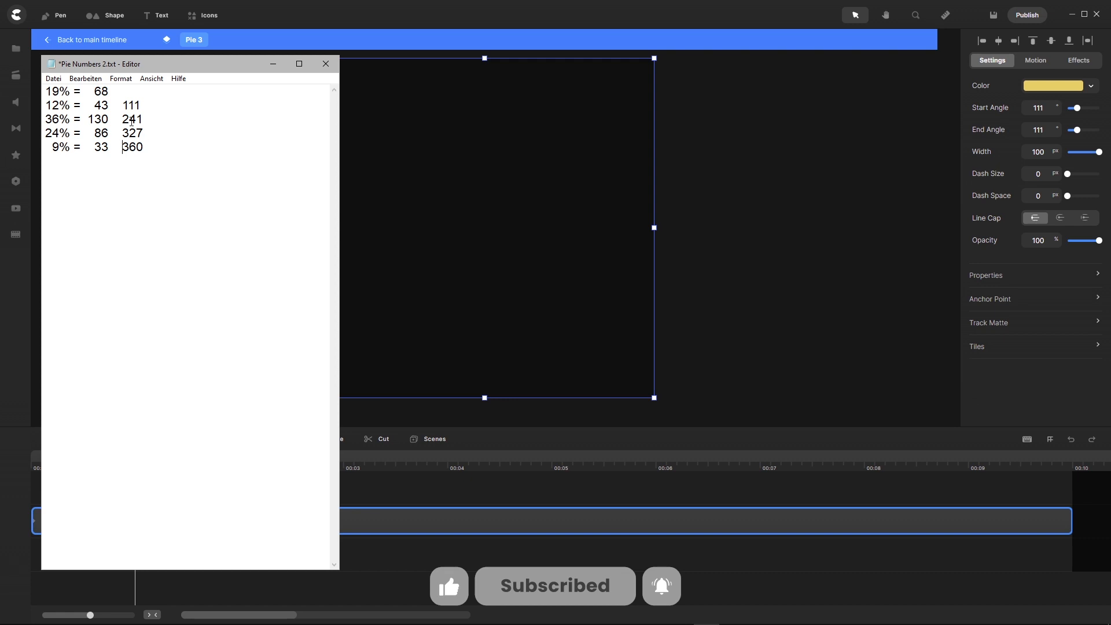
left_click(1046, 131)
type("241")
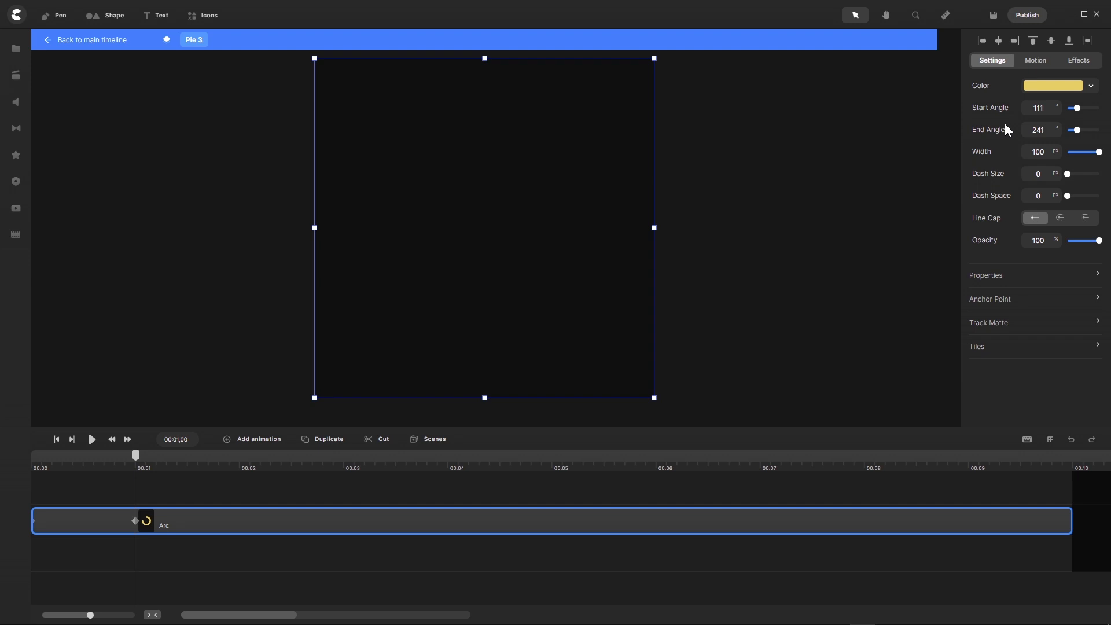
key("Return")
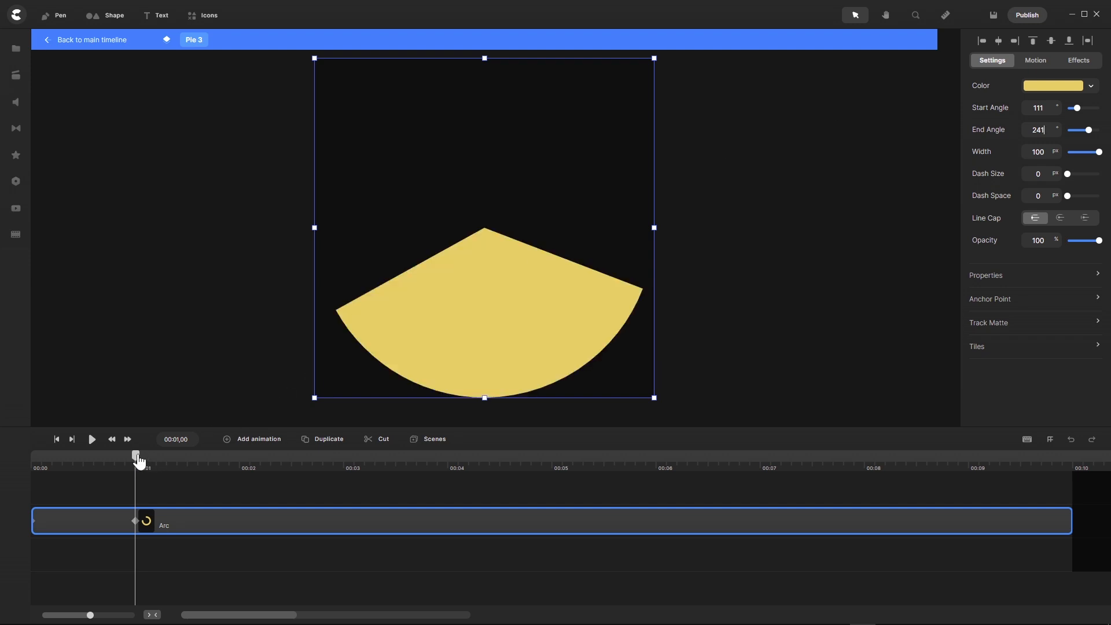
mouse_move(137, 457)
left_mouse_down()
mouse_move(15, 459)
mouse_move(136, 460)
left_mouse_up()
left_click(87, 41)
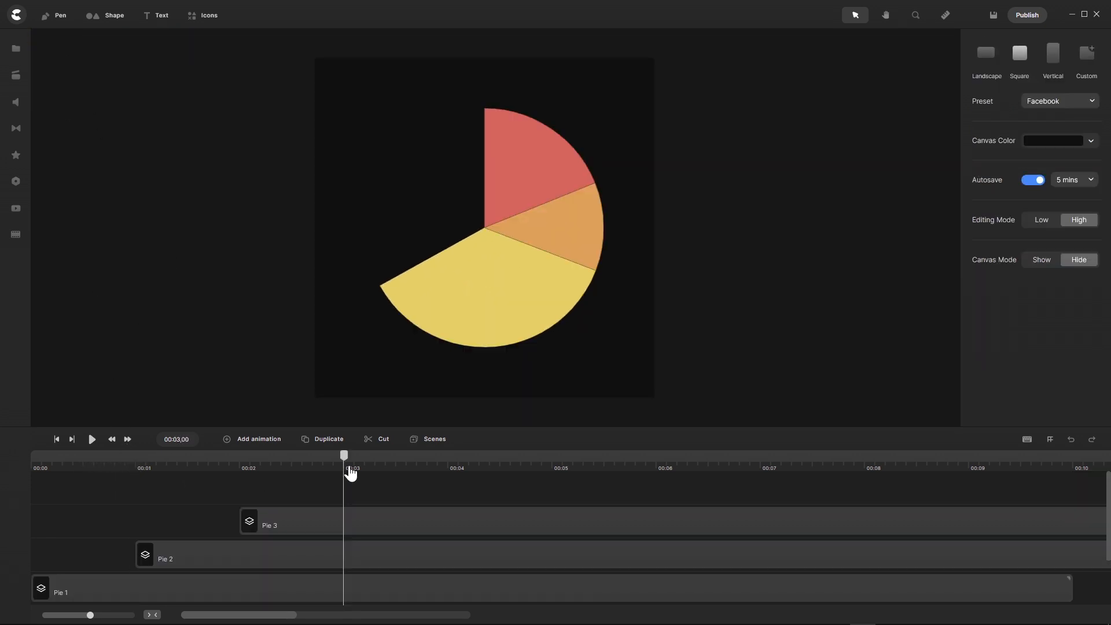
- Duplicate the Pie 3 group and move the copy so it starts at 3 seconds on the main timeline
mouse_move(347, 459)
left_mouse_down()
mouse_move(18, 492)
mouse_move(346, 474)
left_mouse_up()
left_click(361, 524)
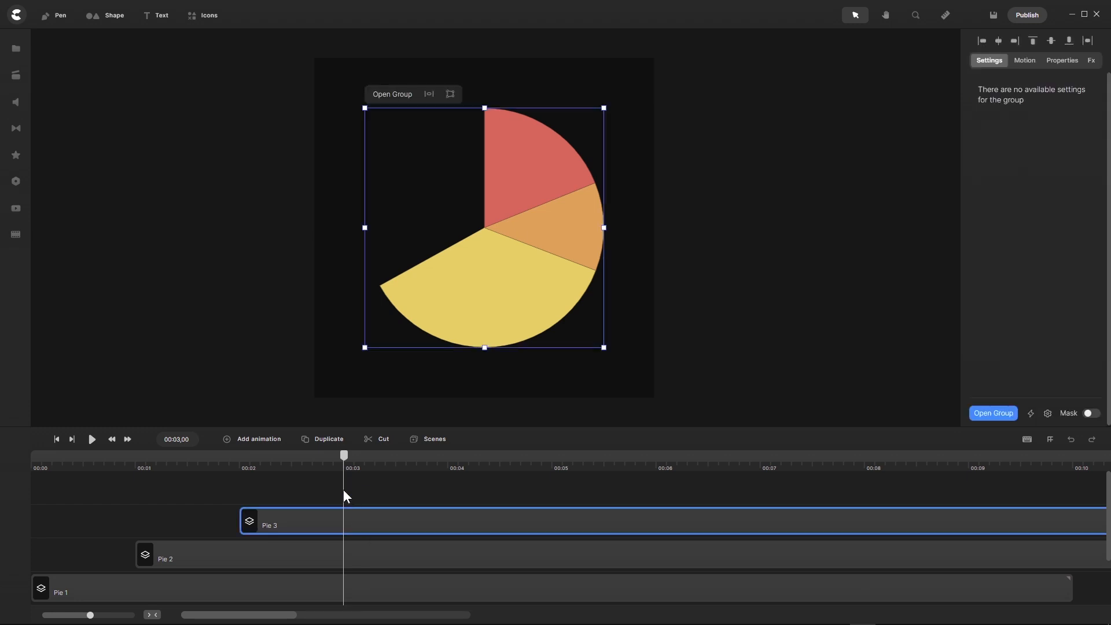
left_click(323, 447)
left_click_drag(266, 519, 346, 517)
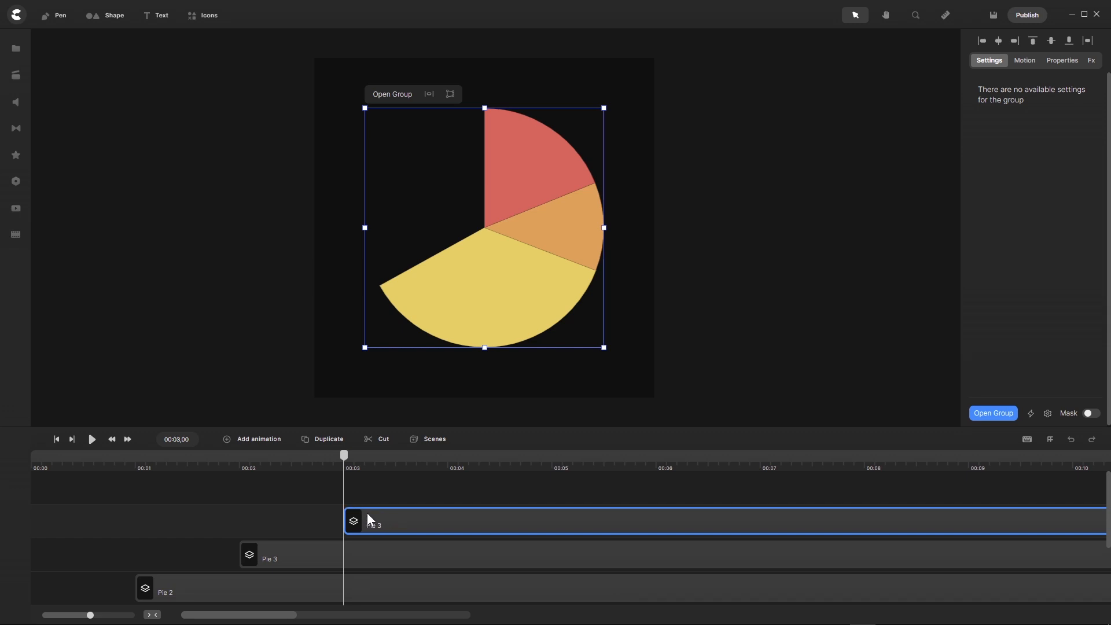
- Rename the duplicated group that starts at 3 seconds to Pie 4
right_click(384, 527)
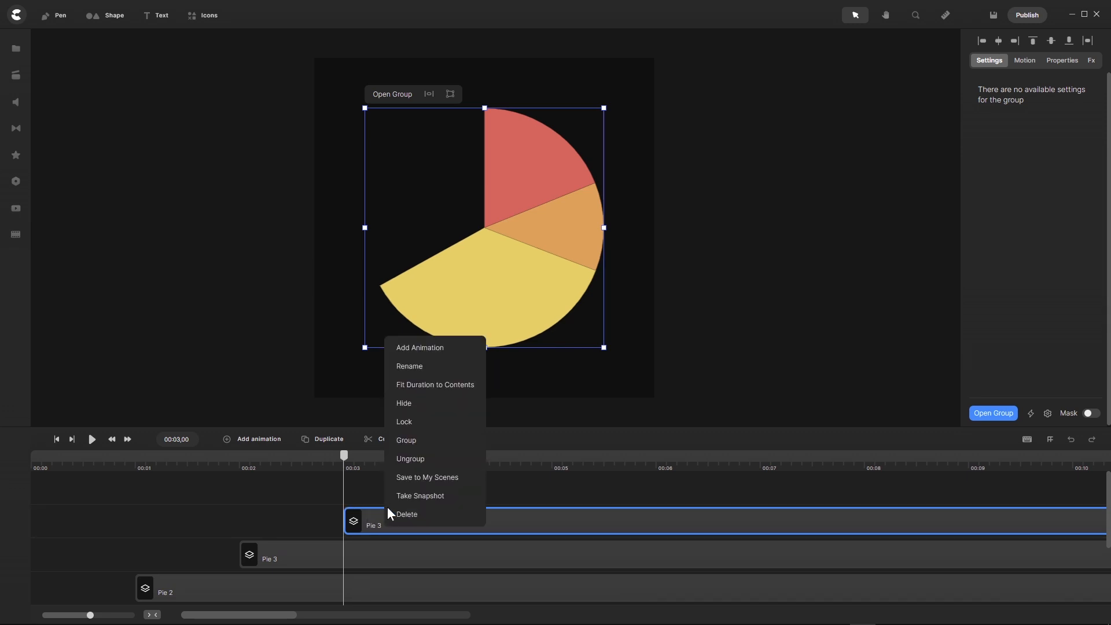
left_click(412, 367)
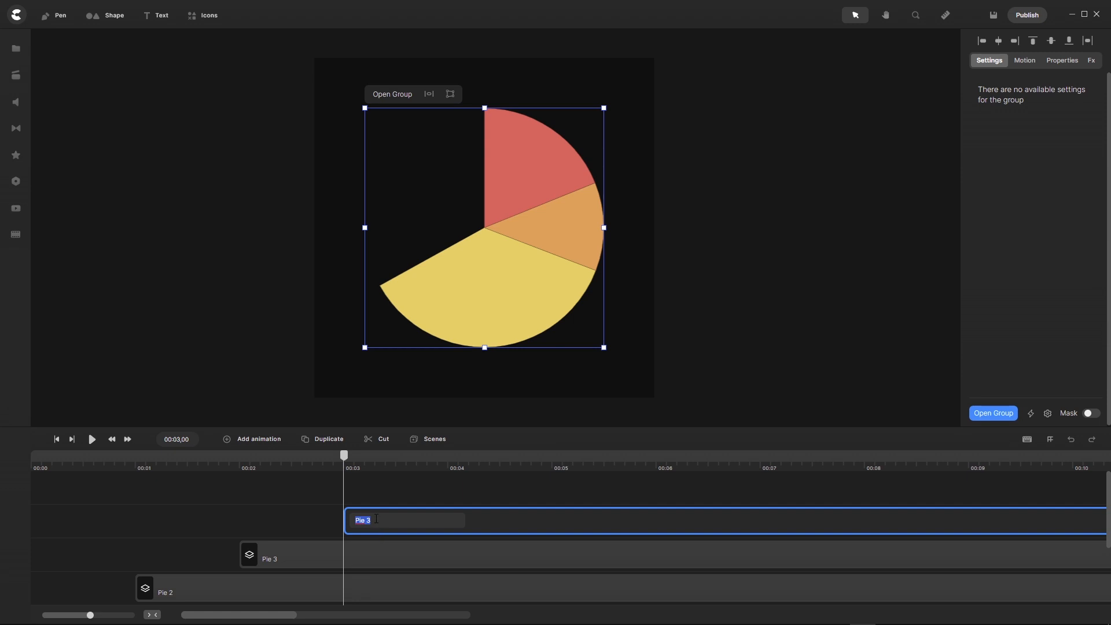
left_click(376, 518)
type("4")
key("Return")
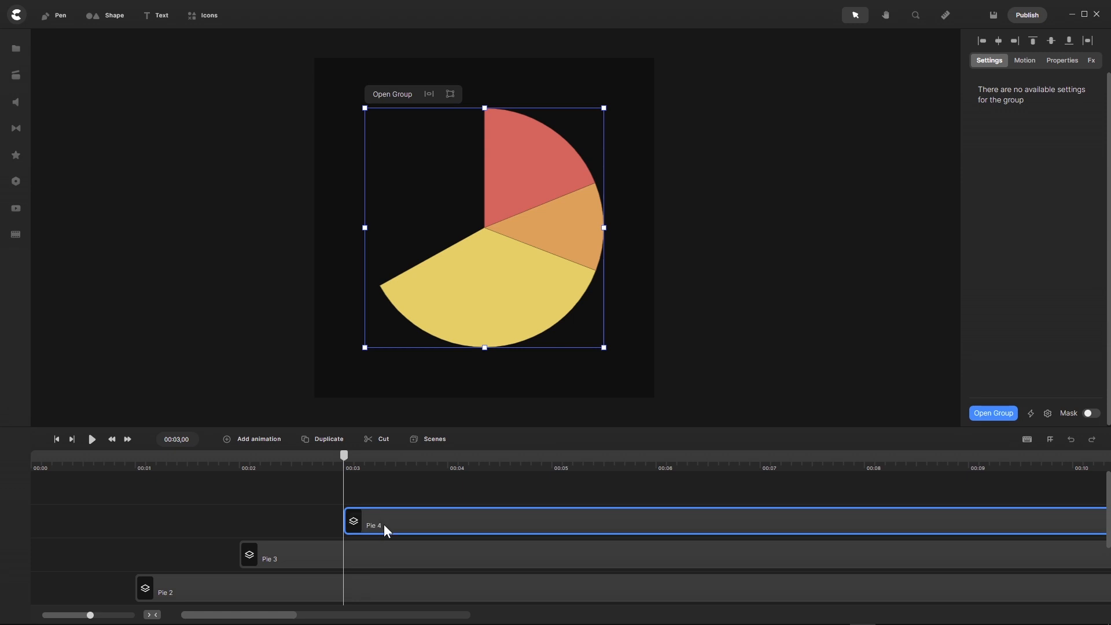
- Inside the Pie 4 group, change the arc's color at 0 seconds to the popular green swatch 499459
double_click(384, 525)
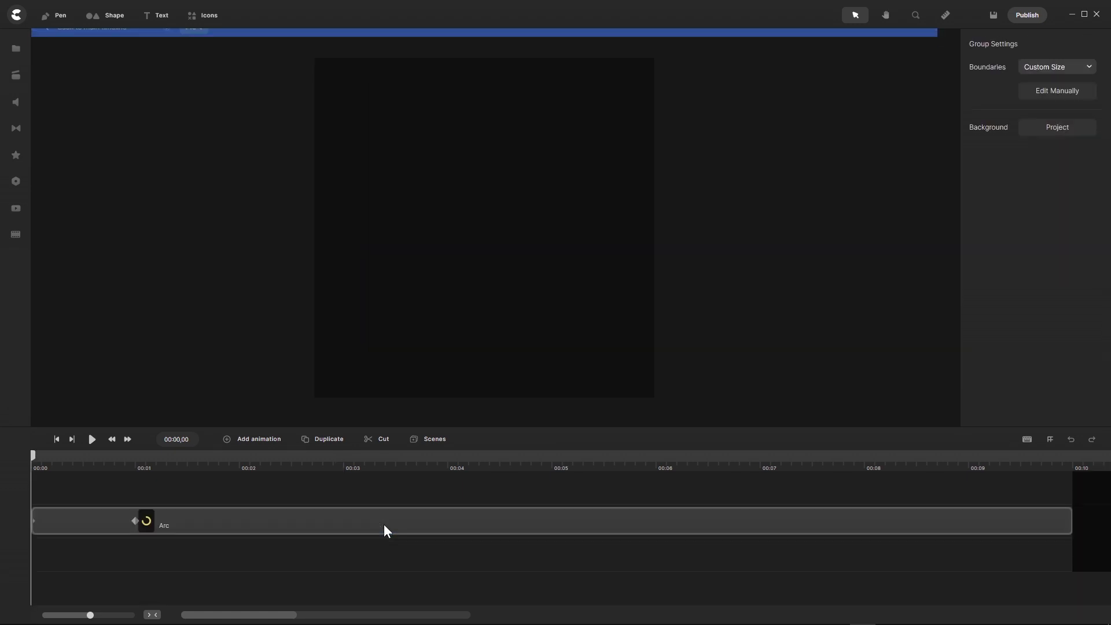
left_click(175, 525)
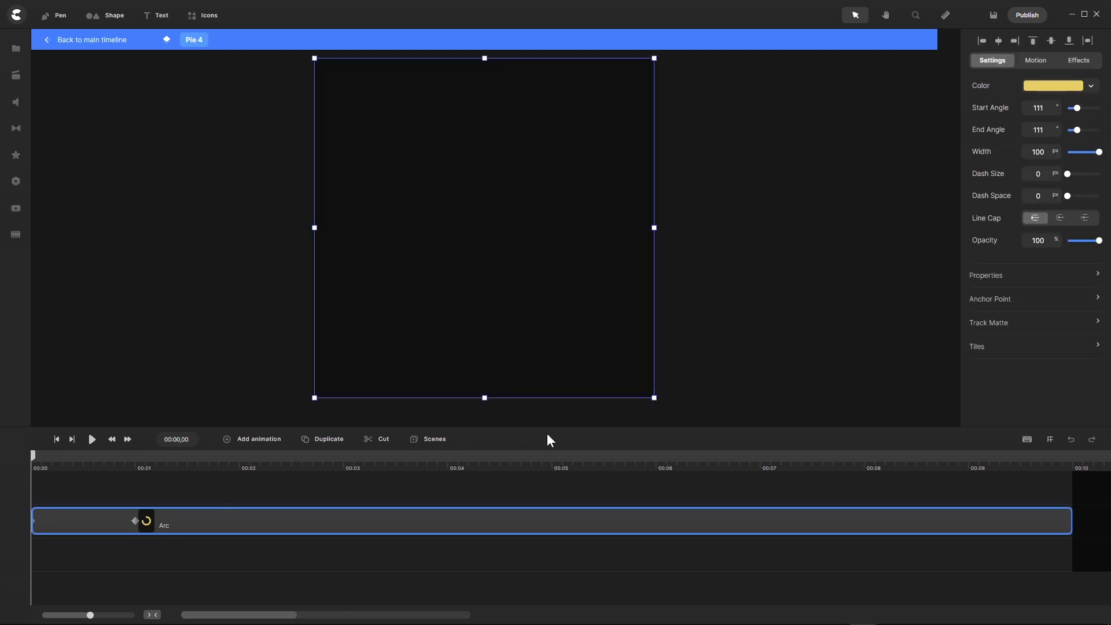
left_click(1054, 89)
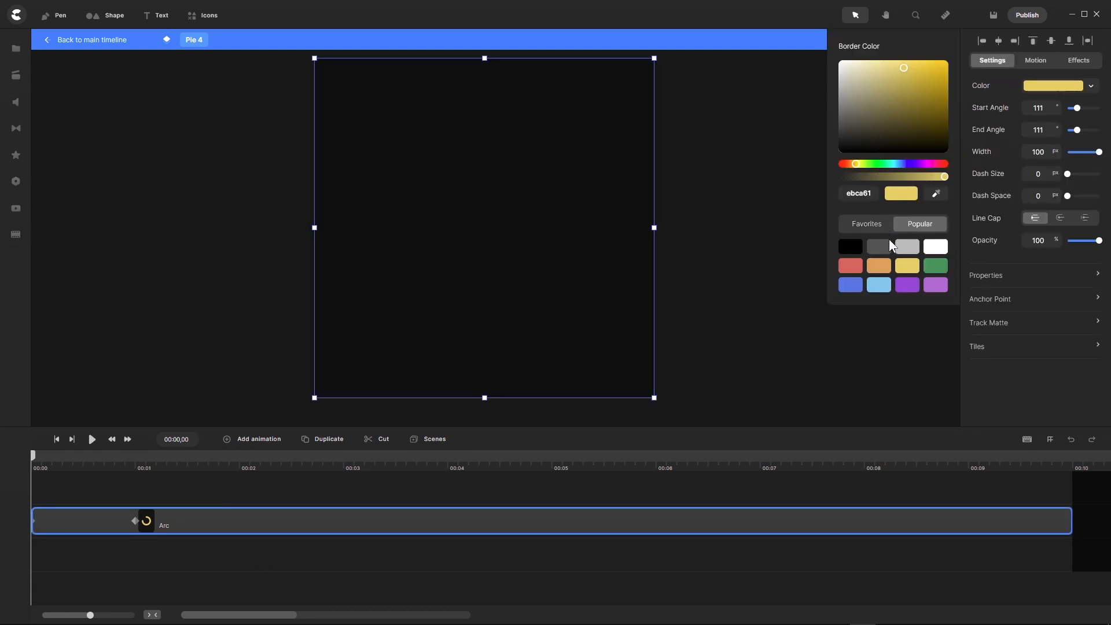
left_click(936, 268)
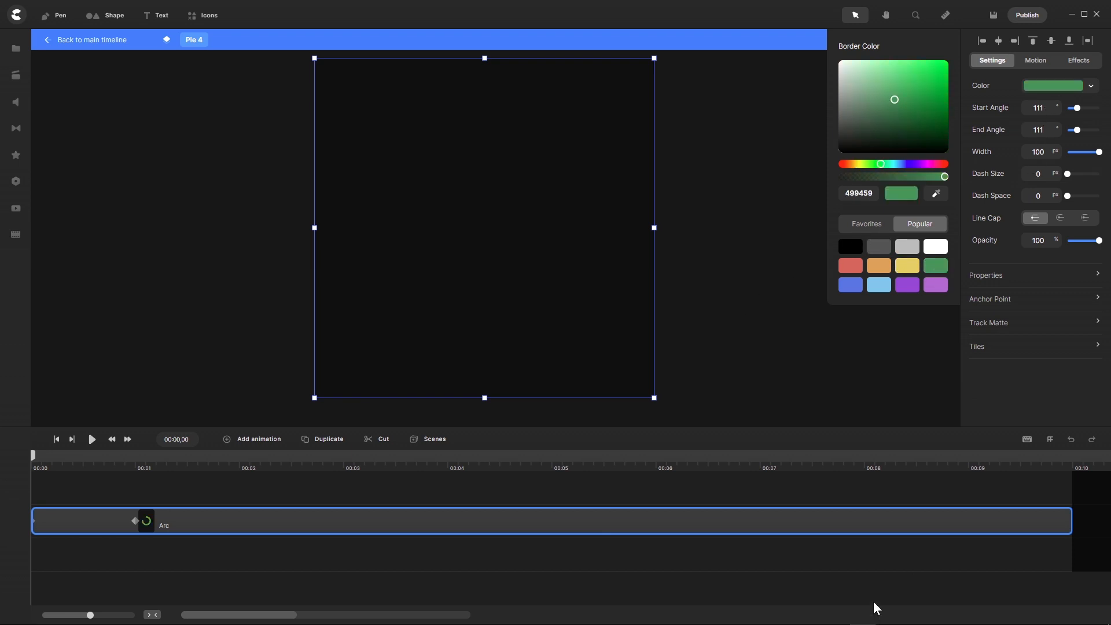
- Consult Pie Numbers 2.txt and set both the start and end angles of Pie 4's arc to 241° at 0 seconds
left_click(707, 613)
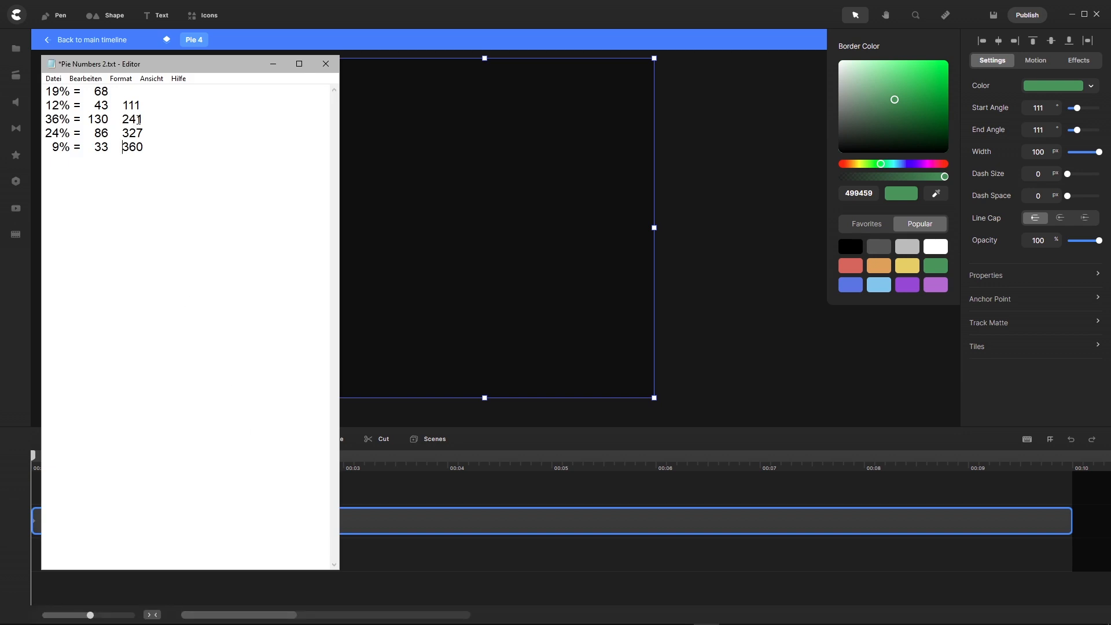
left_click(1046, 107)
type("241")
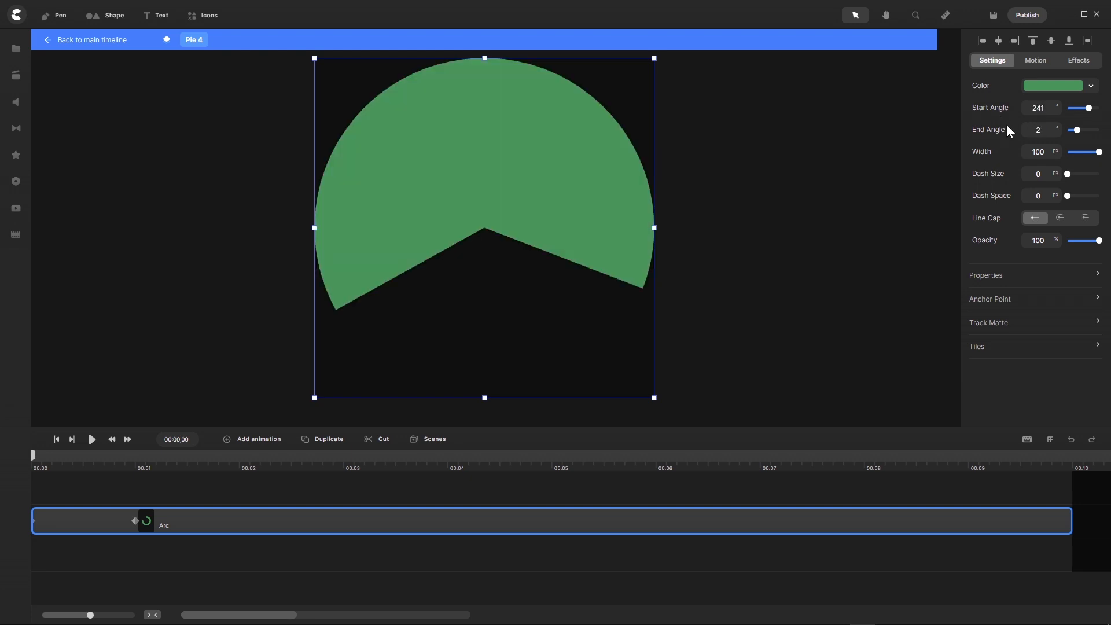
type("241")
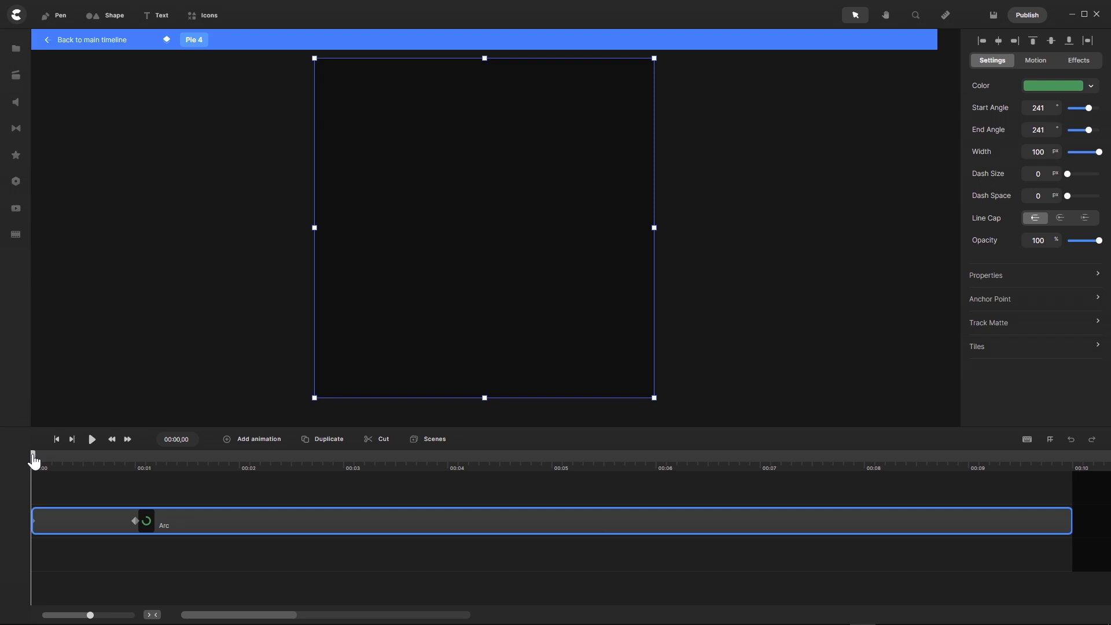
- At 1 second, set the start angle of Pie 4's arc to 241° and its end angle to 327°, as listed in Pie Numbers 2.txt
left_click_drag(33, 457, 135, 464)
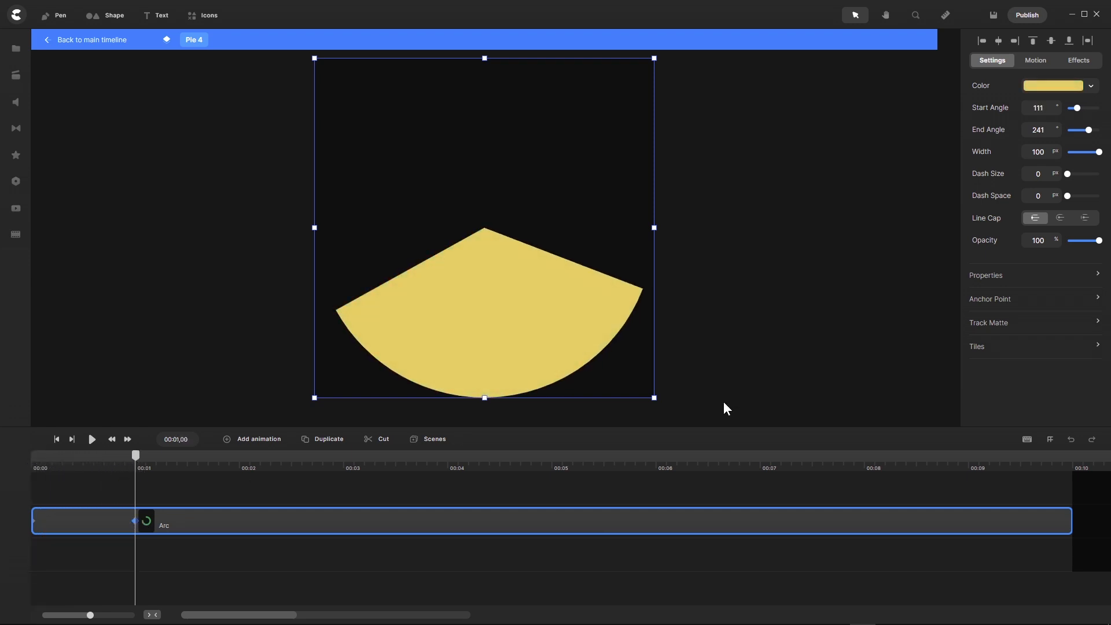
left_click_drag(1048, 106, 985, 106)
type("241")
key("Return")
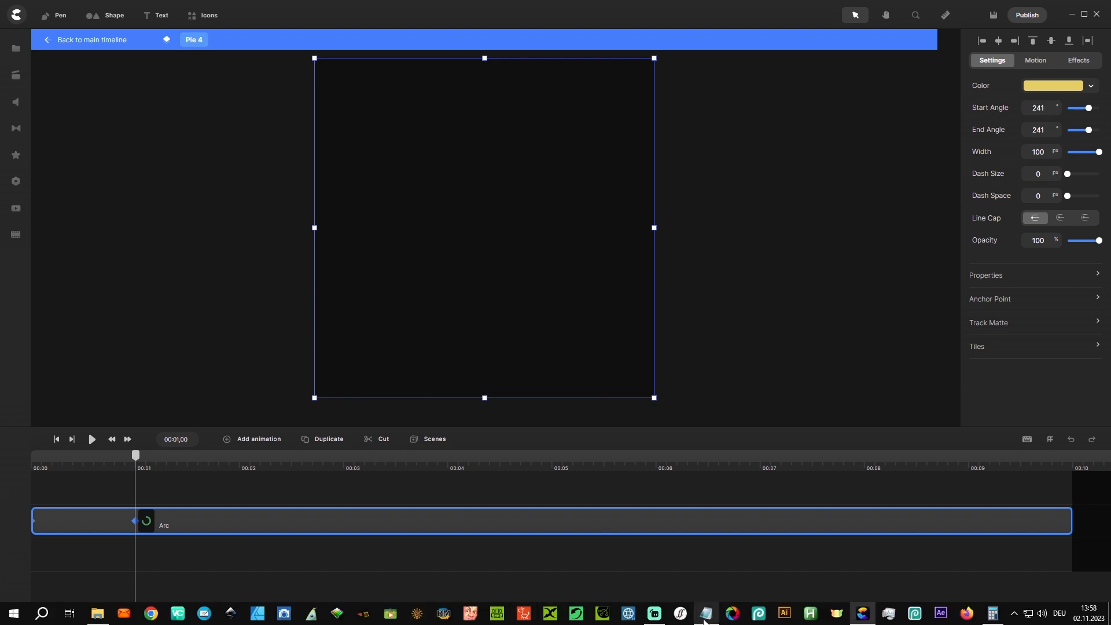
left_click(707, 618)
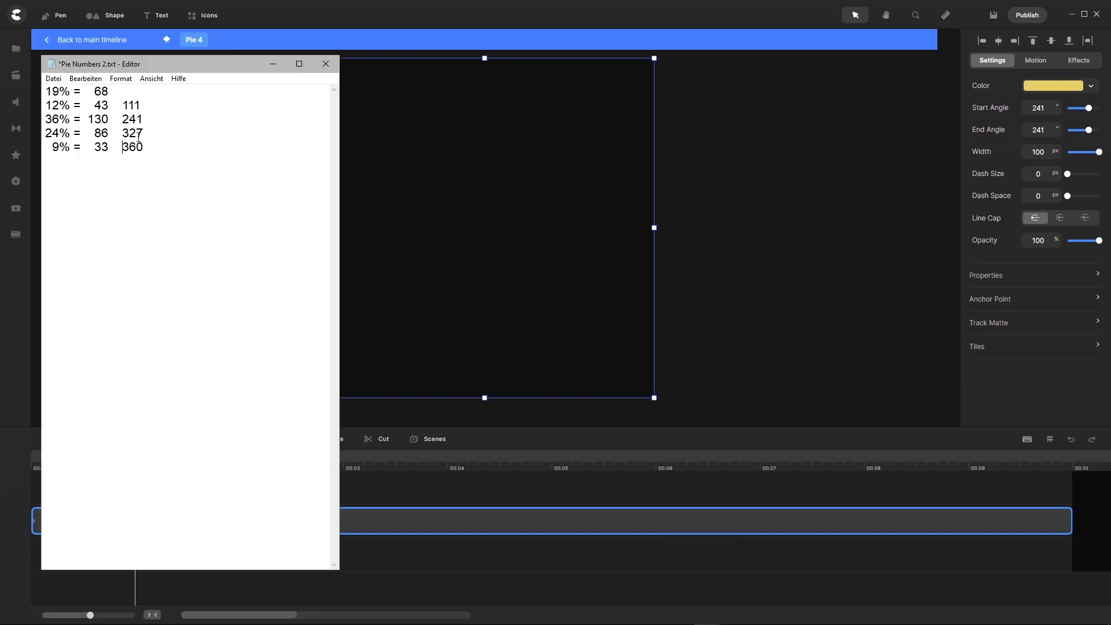
left_click(1044, 129)
type("327")
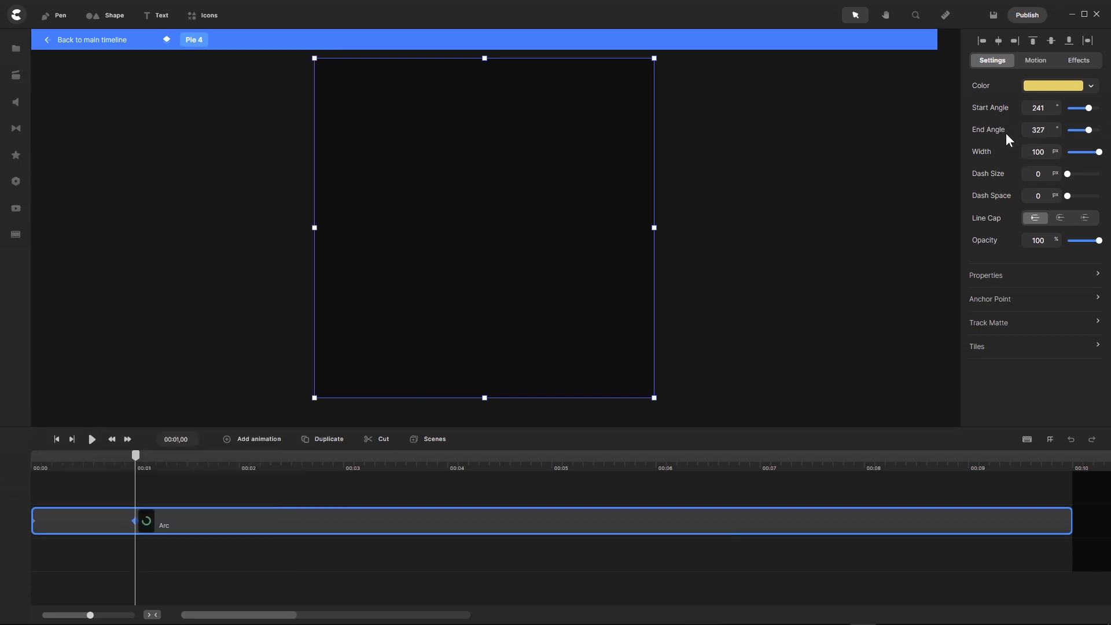
key("Return")
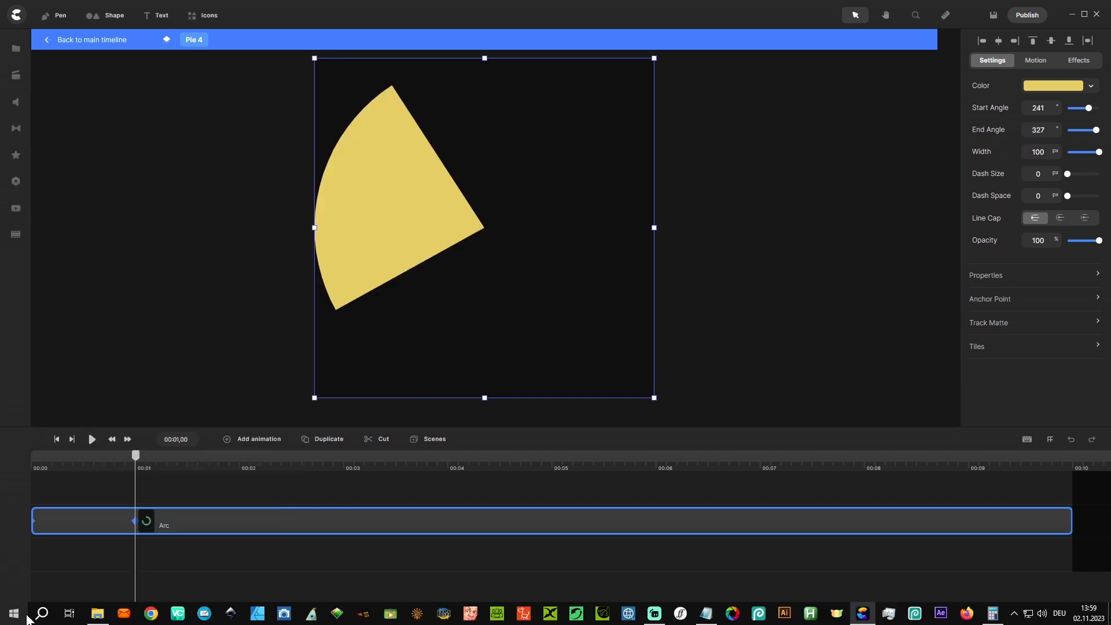
- Change the color of Pie 4's arc at 1 second to the popular green swatch 499459 and return to the main timeline
mouse_move(135, 463)
left_mouse_down()
mouse_move(23, 475)
mouse_move(136, 463)
left_mouse_up()
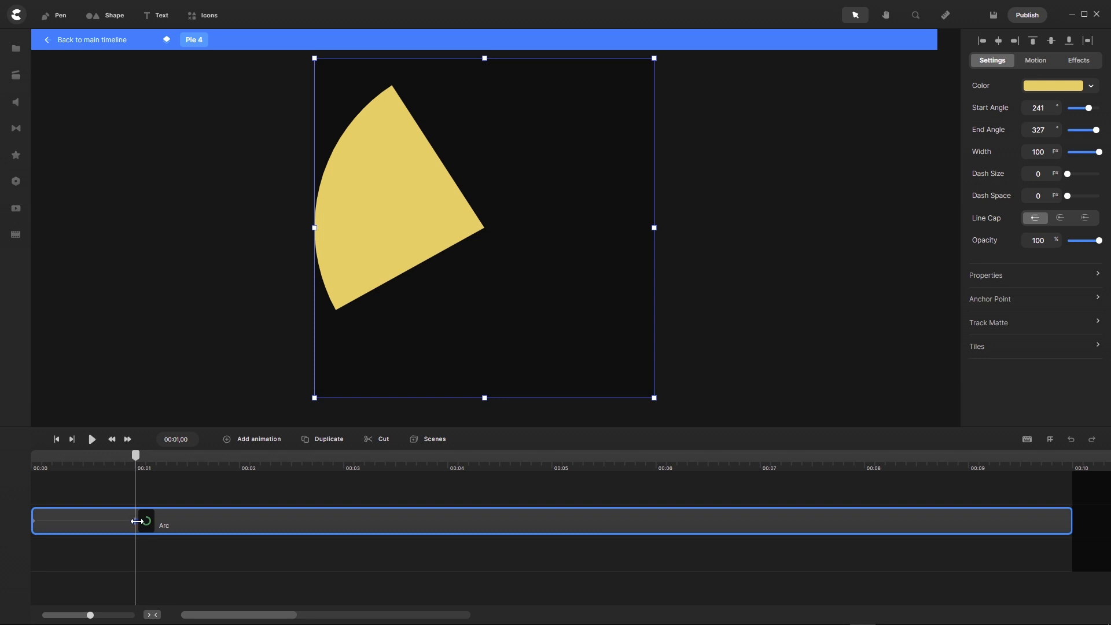
left_click(1063, 92)
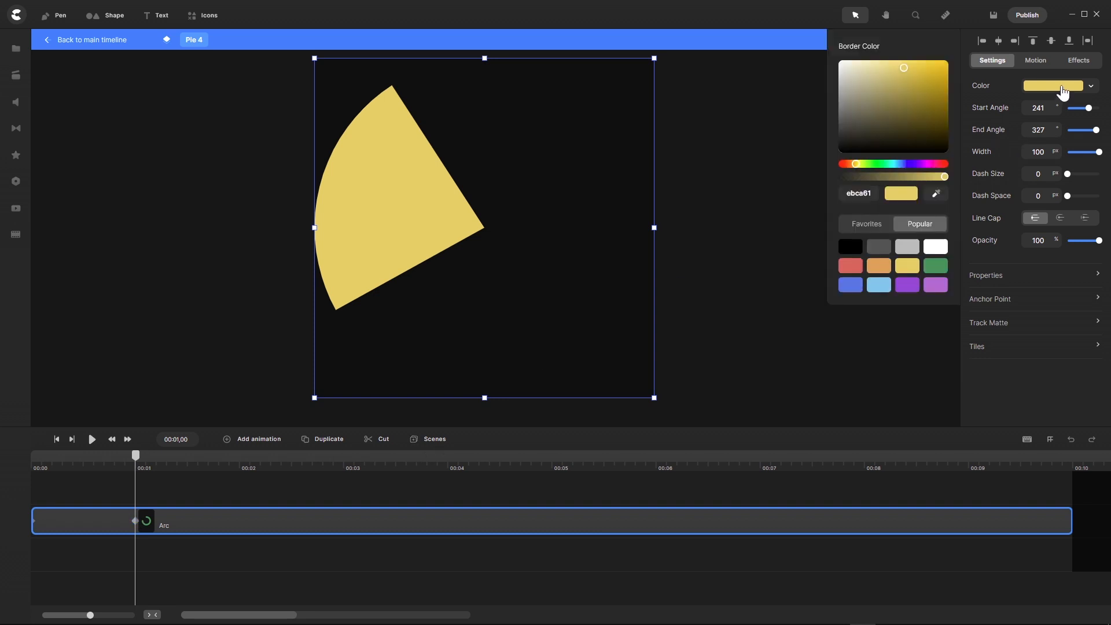
left_click(936, 266)
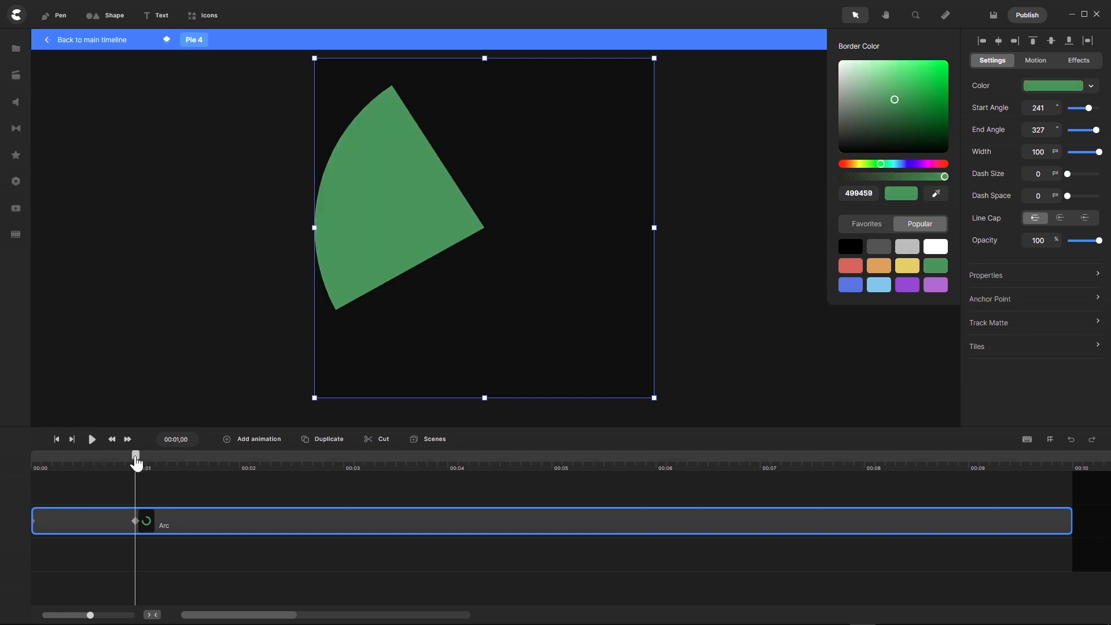
mouse_move(136, 463)
left_mouse_down()
mouse_move(21, 477)
mouse_move(137, 474)
left_mouse_up()
left_click(104, 41)
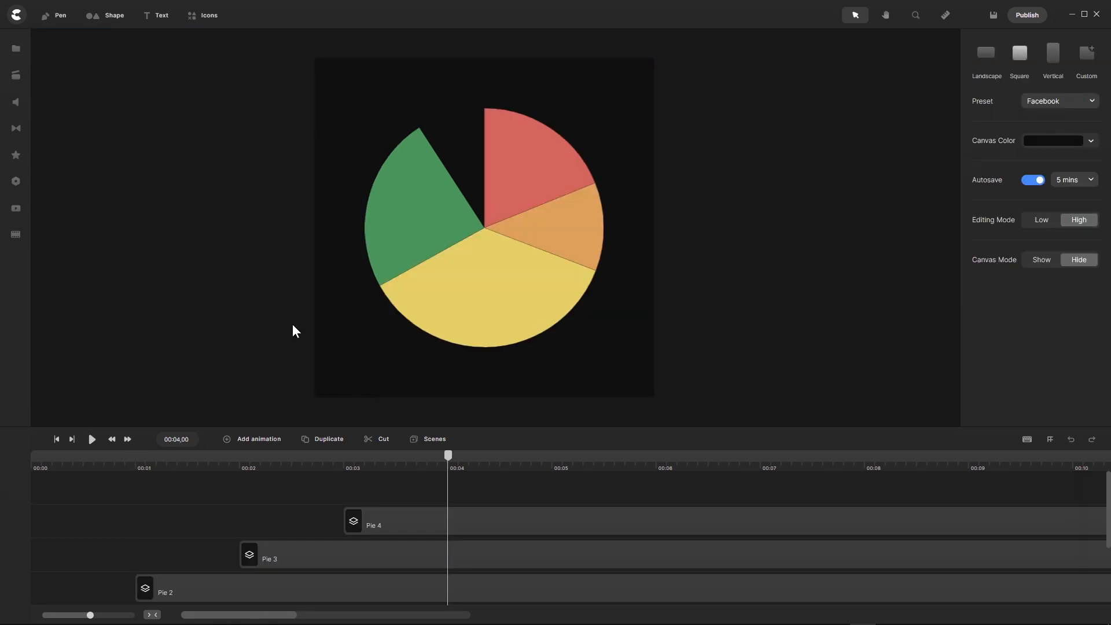
- Duplicate the Pie 4 group and move the copy so it starts at 4 seconds on the main timeline
mouse_move(449, 457)
left_mouse_down()
mouse_move(35, 458)
mouse_move(449, 465)
left_mouse_up()
left_click(411, 522)
left_click(319, 440)
left_click(382, 522)
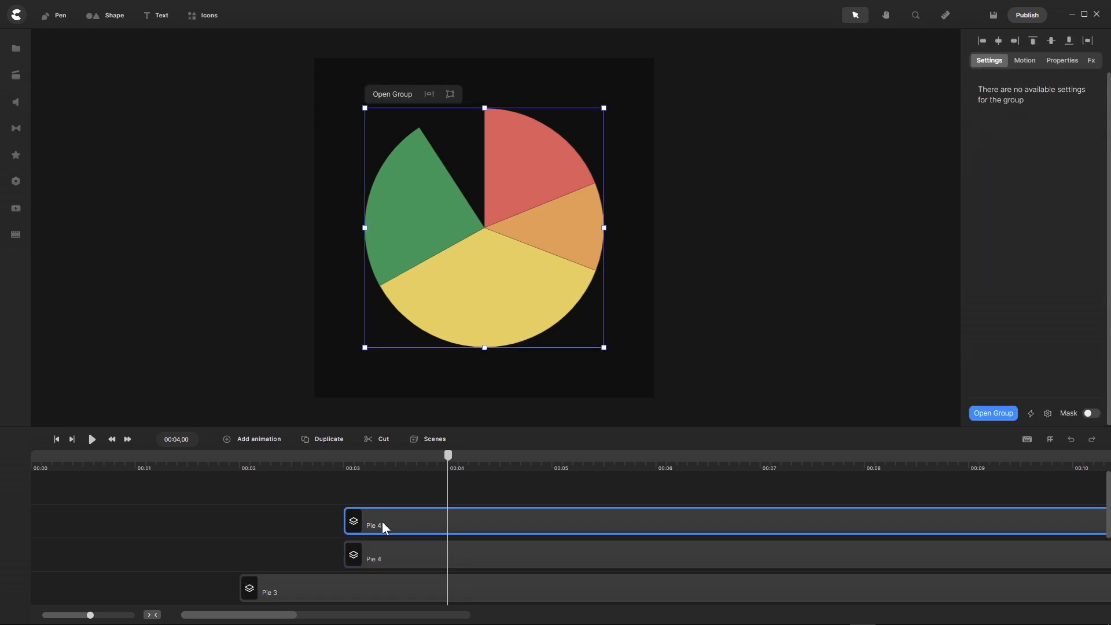
left_click_drag(382, 522, 487, 517)
- Rename the duplicated group that starts at 4 seconds to Pie 5
right_click(487, 519)
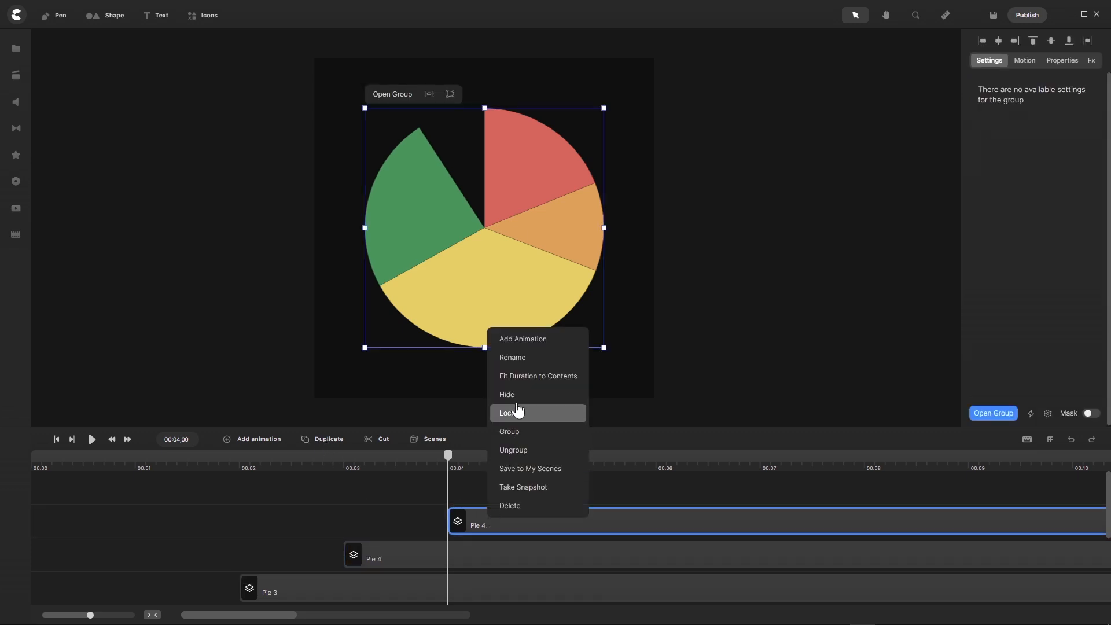
left_click(524, 357)
left_click(479, 521)
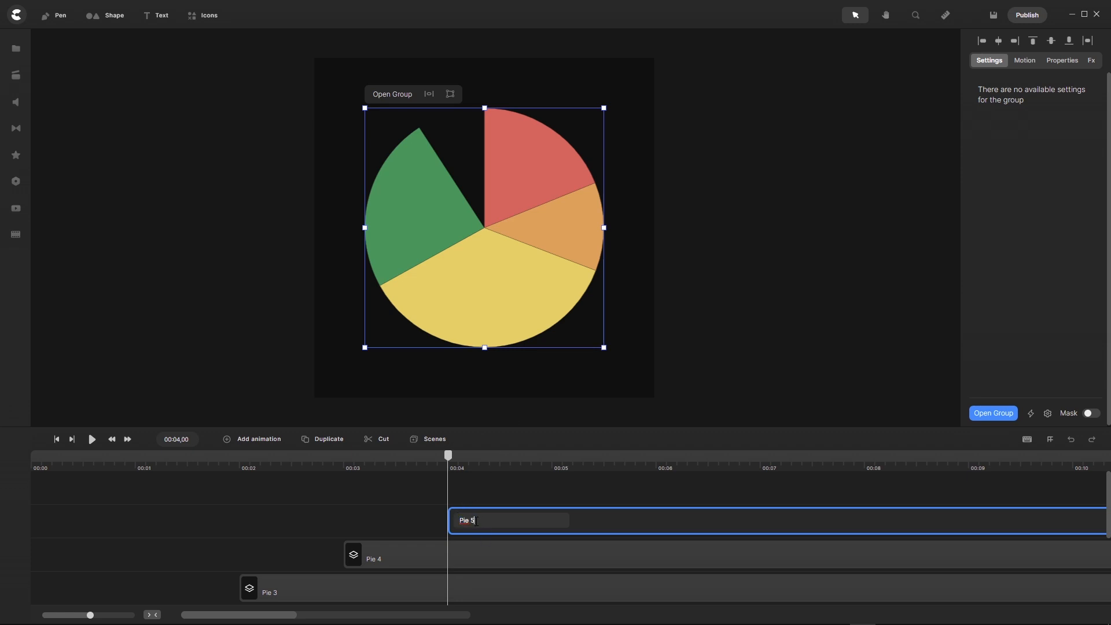
type("5")
key("Return")
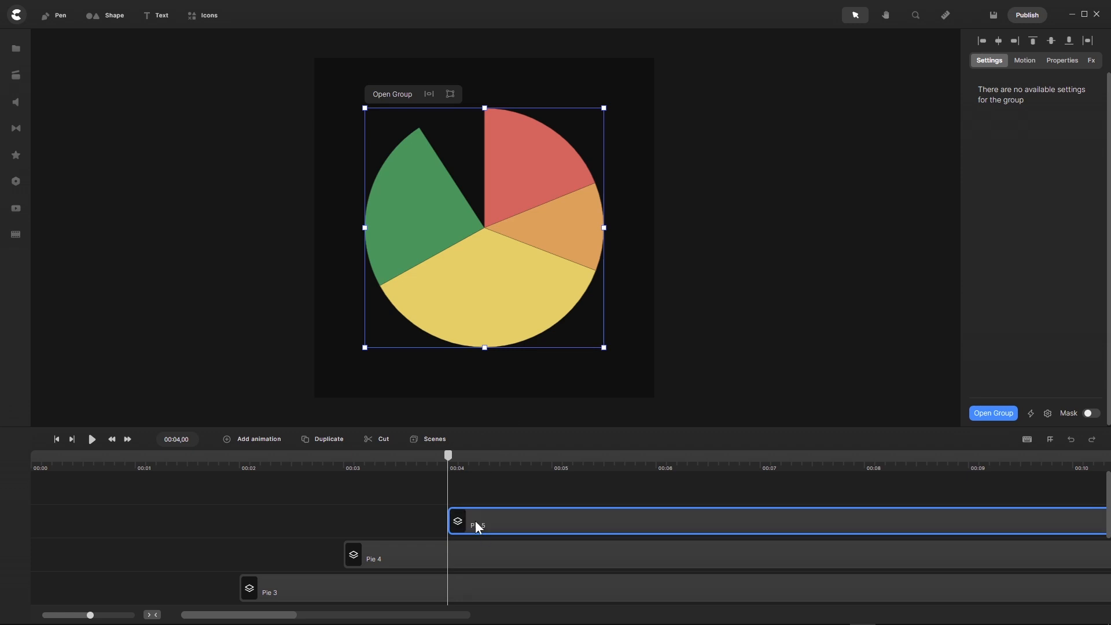
- Inside the Pie 5 group, change the arc's color at 0 seconds to the popular blue swatch 467ee5
double_click(475, 525)
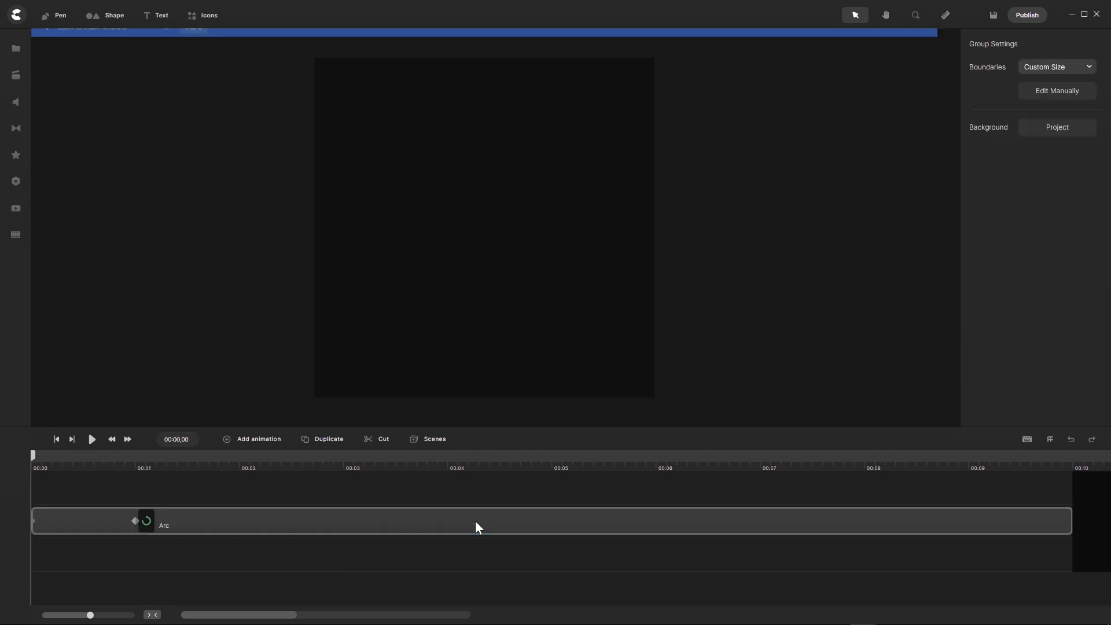
left_click(225, 521)
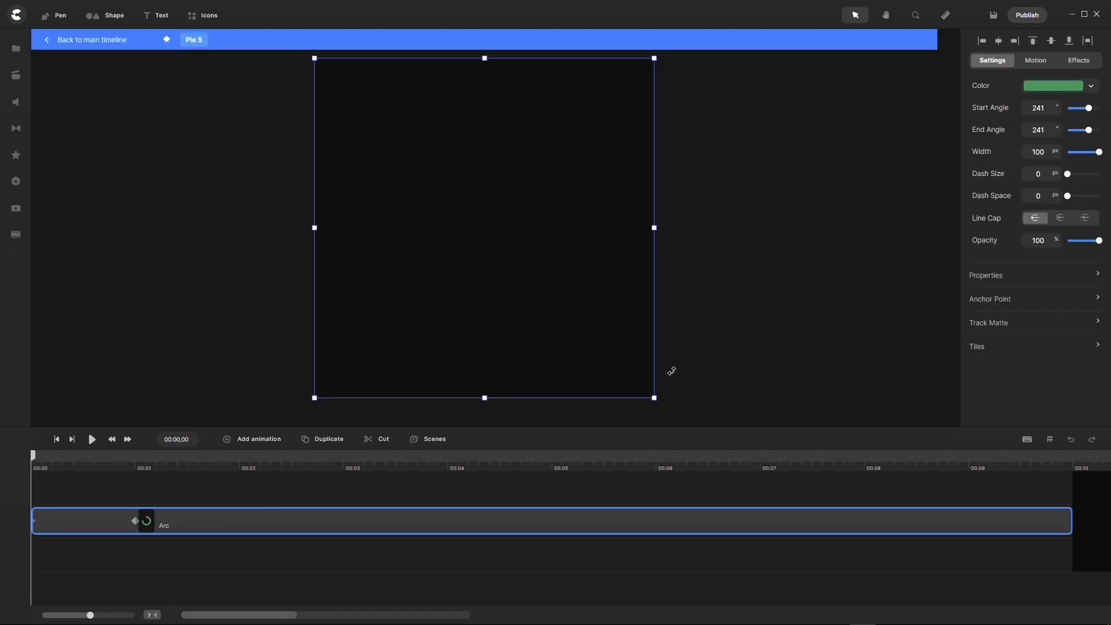
left_click(1067, 91)
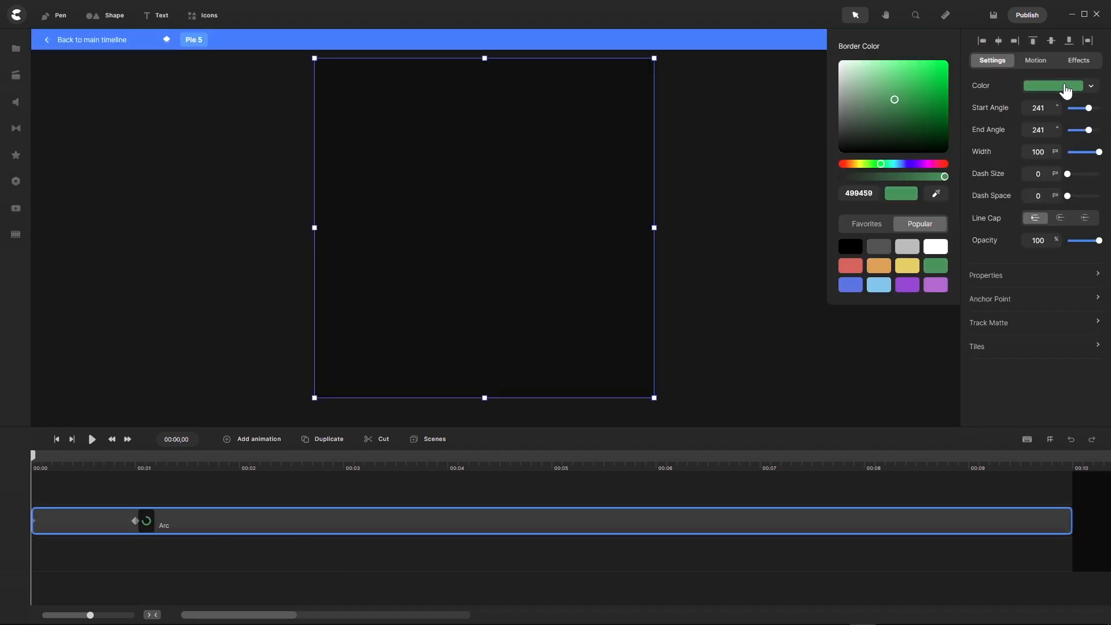
left_click(852, 286)
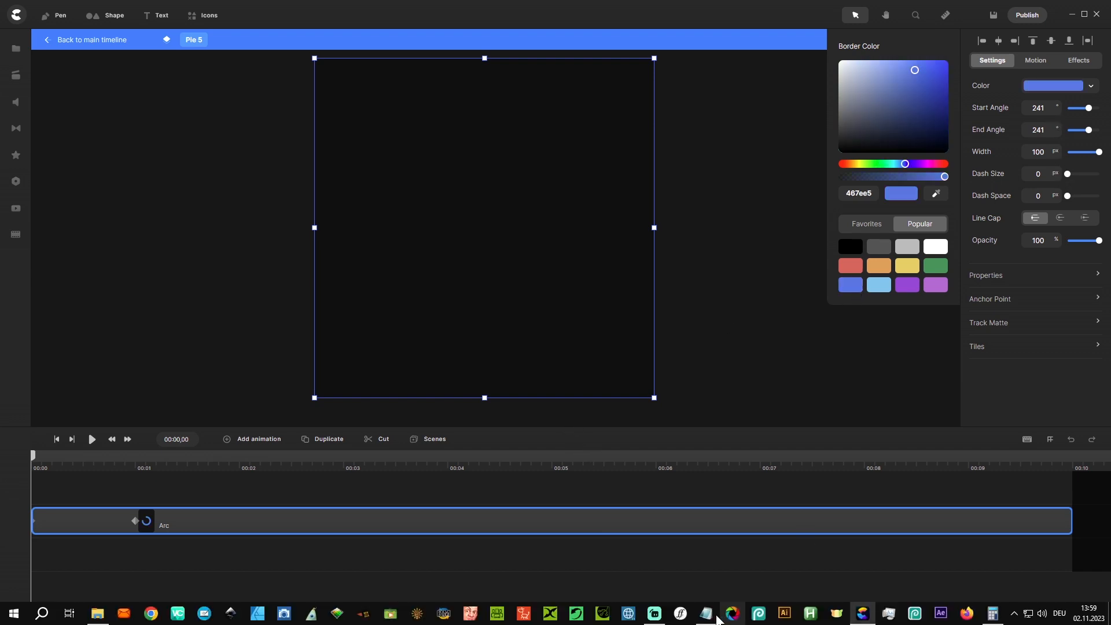
- Set the Pie 5 arc's start angle and end angle at 0 seconds both to 327°, as calculated in the angle notes
left_click(706, 613)
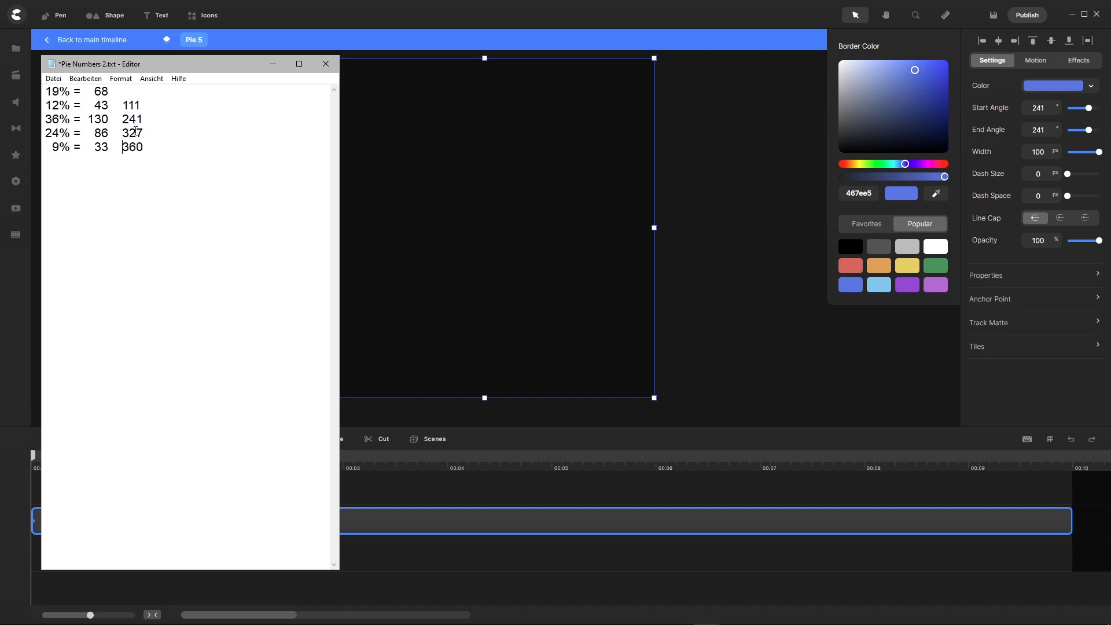
left_click(1045, 108)
double_click(1044, 107)
type("3")
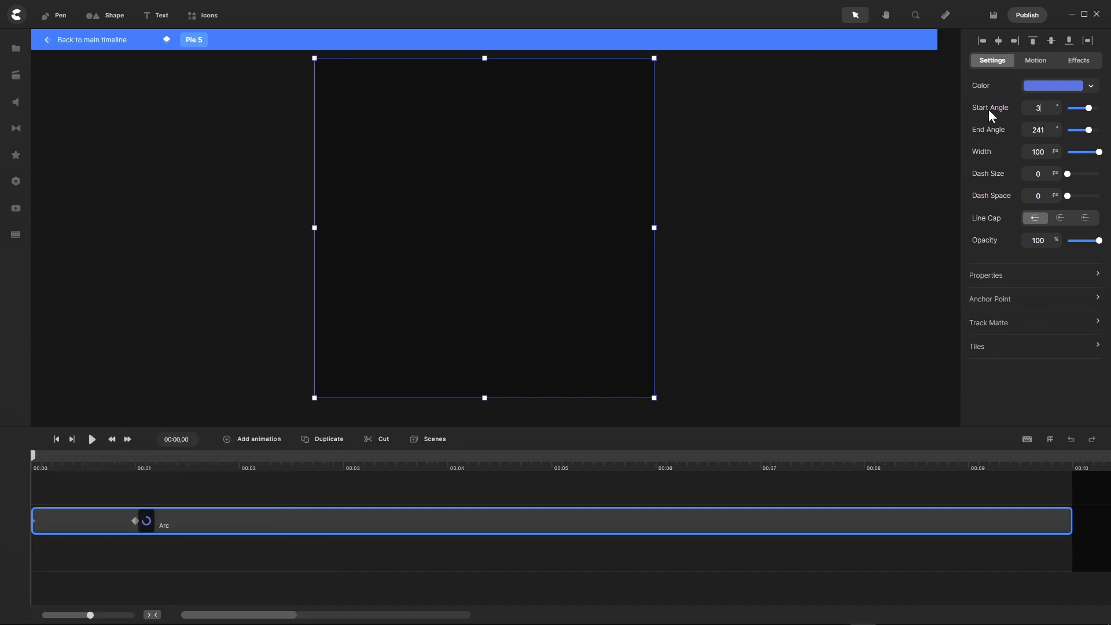
type("27")
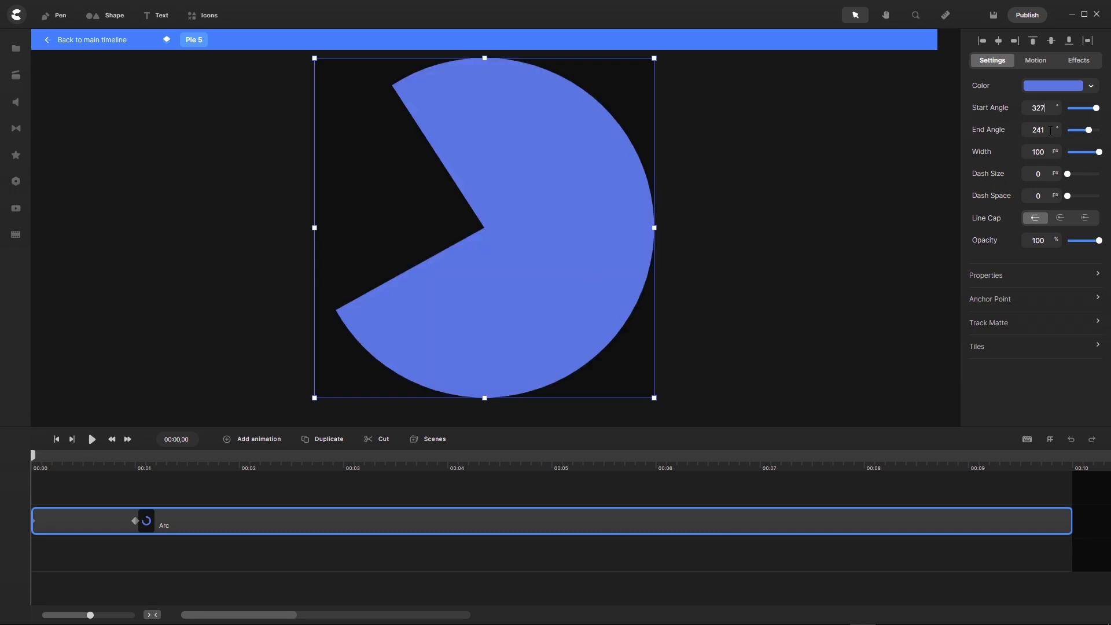
left_click_drag(1051, 131, 1030, 126)
type("327")
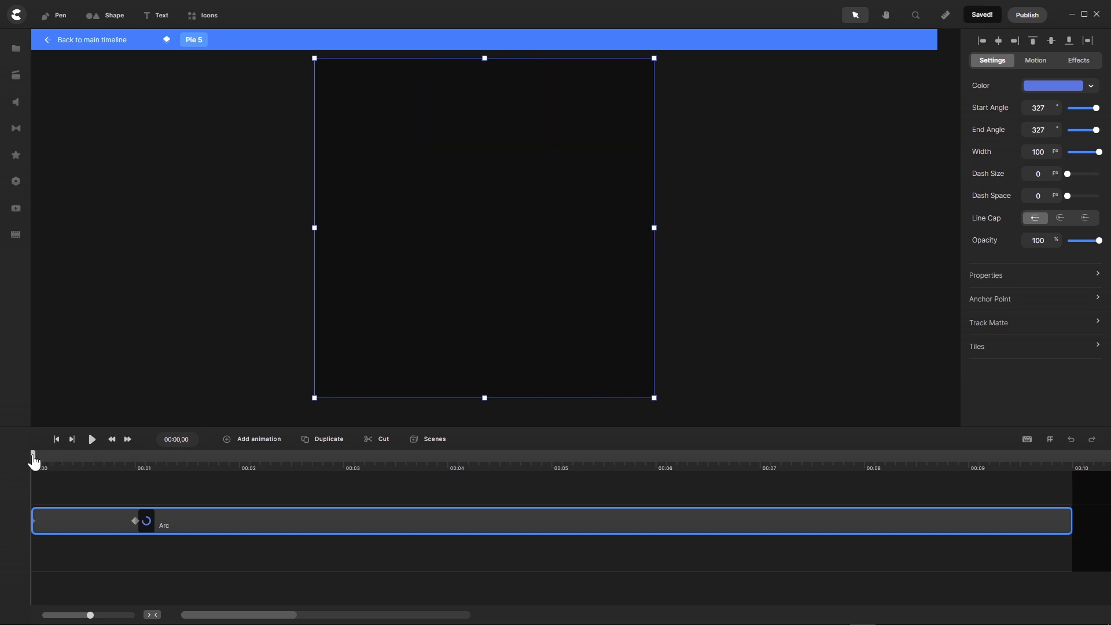
- Change the color of Pie 5's arc at 1 second to the popular blue swatch 467ee5
left_click_drag(34, 460, 138, 467)
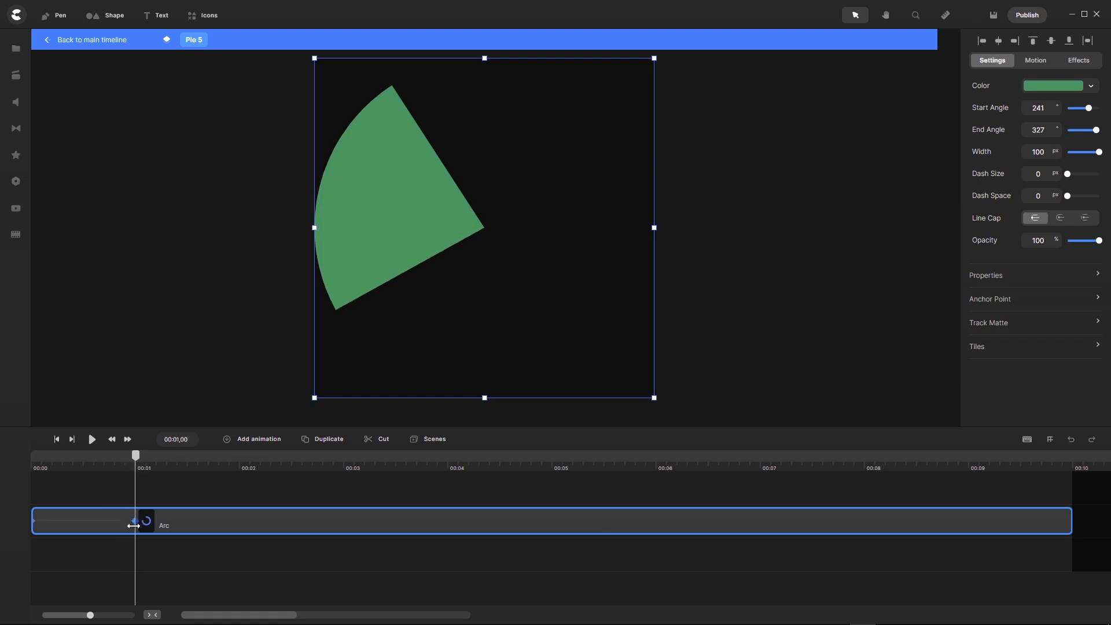
left_click(1062, 89)
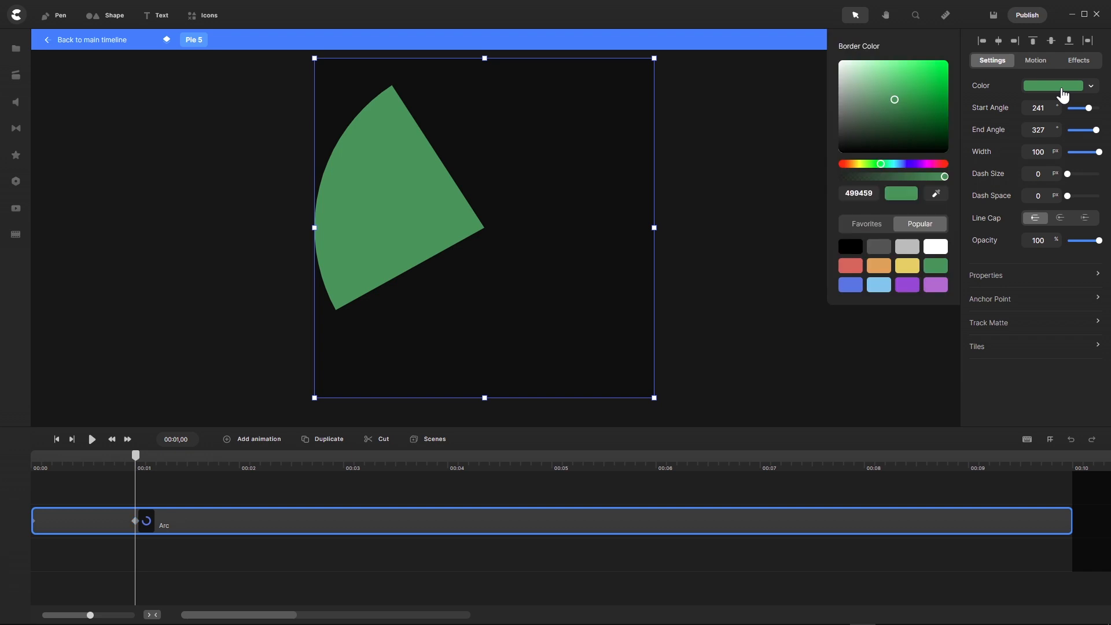
left_click(851, 284)
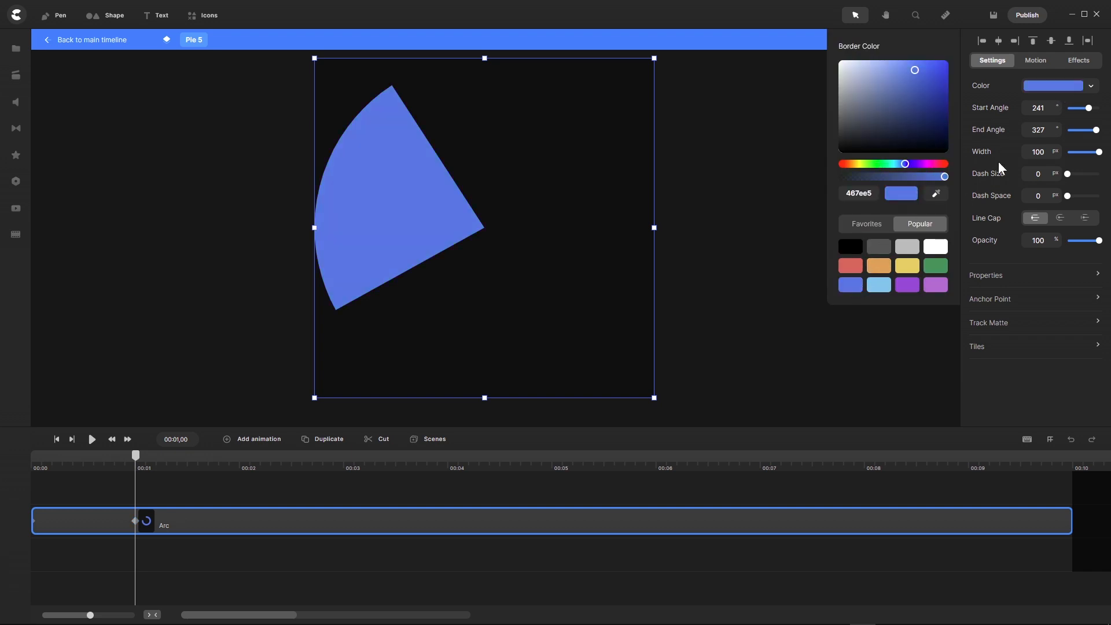
- Set the Pie 5 arc's start angle to 327° and end angle to 360° at 1 second and return to the main timeline
left_click(1039, 109)
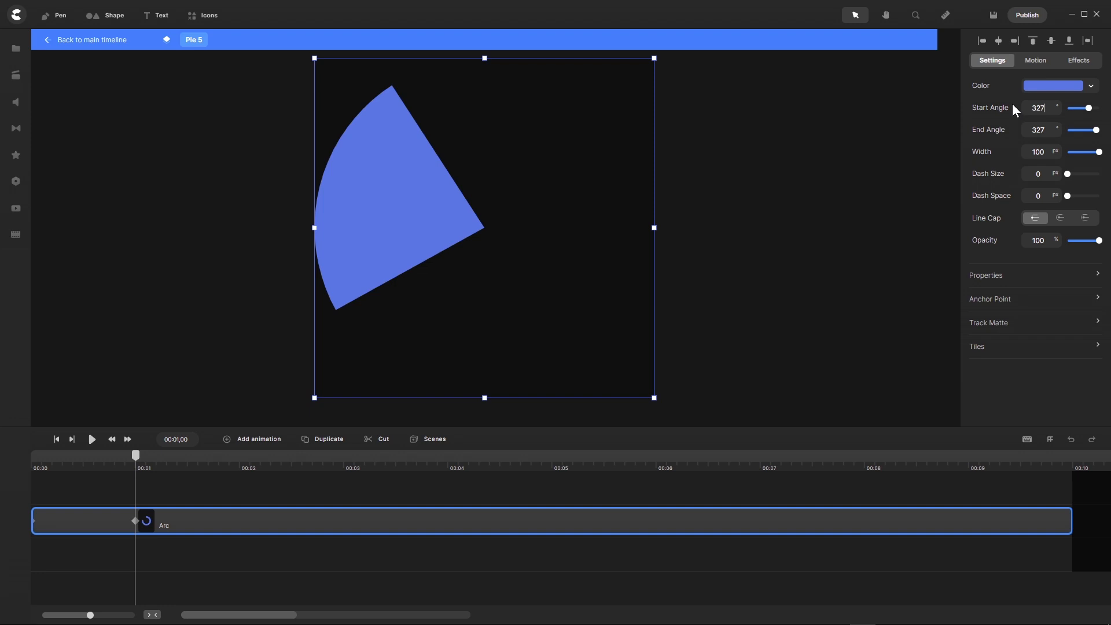
key("Return")
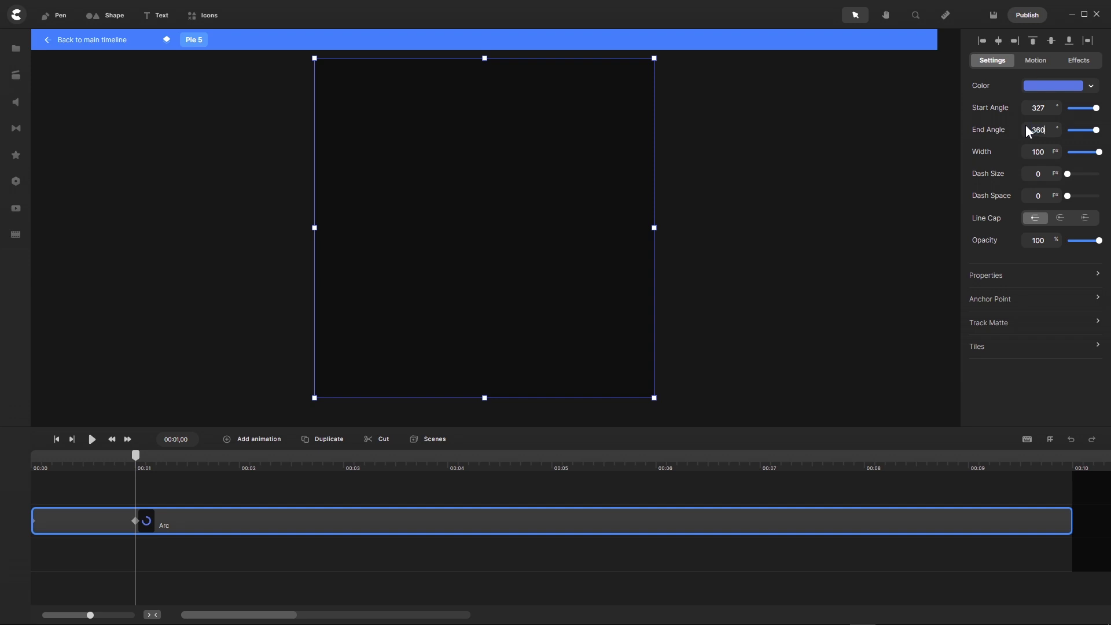
left_click(1026, 126)
type("360")
key("Return")
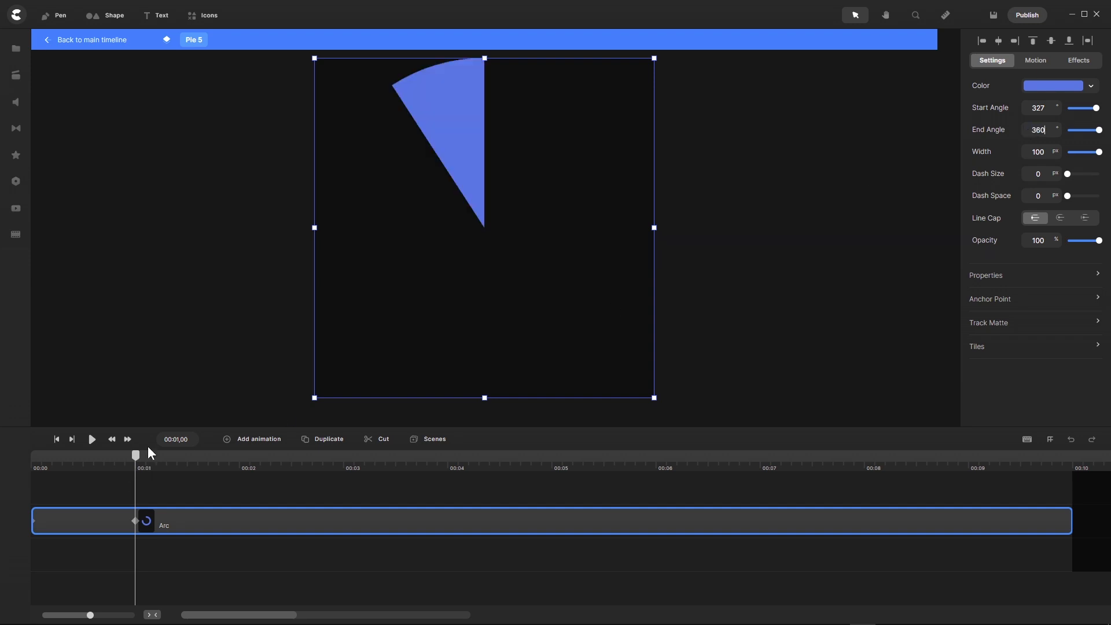
mouse_move(137, 458)
left_mouse_down()
mouse_move(30, 475)
mouse_move(135, 464)
left_mouse_up()
left_click(100, 41)
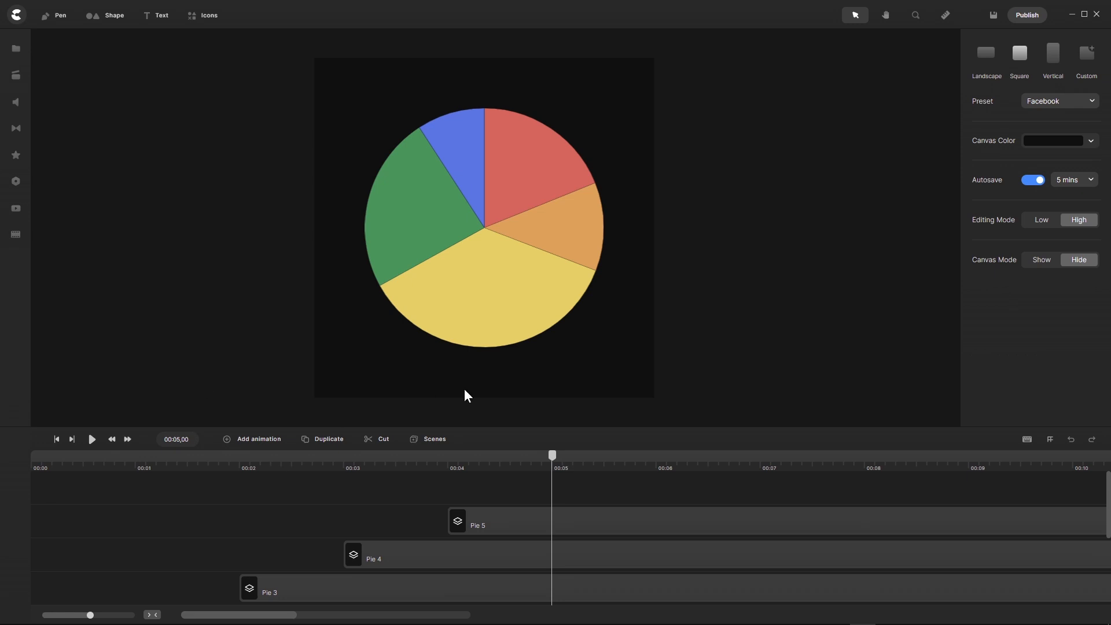
- Examine the completed pie chart closely around its center and along the seams between the slices
scroll(488, 237, "up", 5)
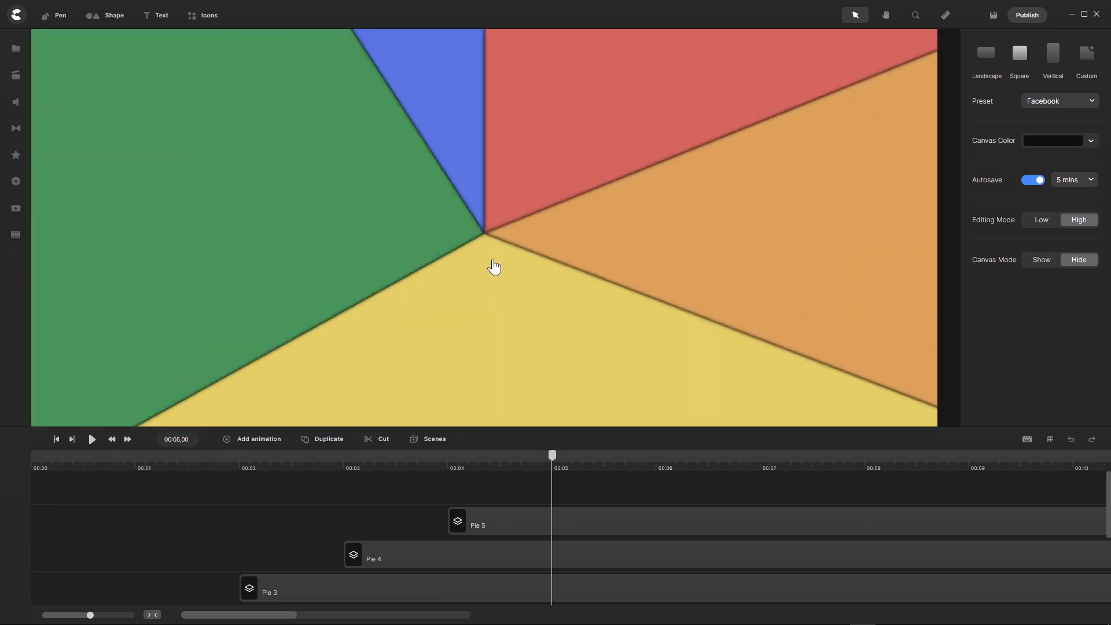
scroll(487, 240, "down", 4)
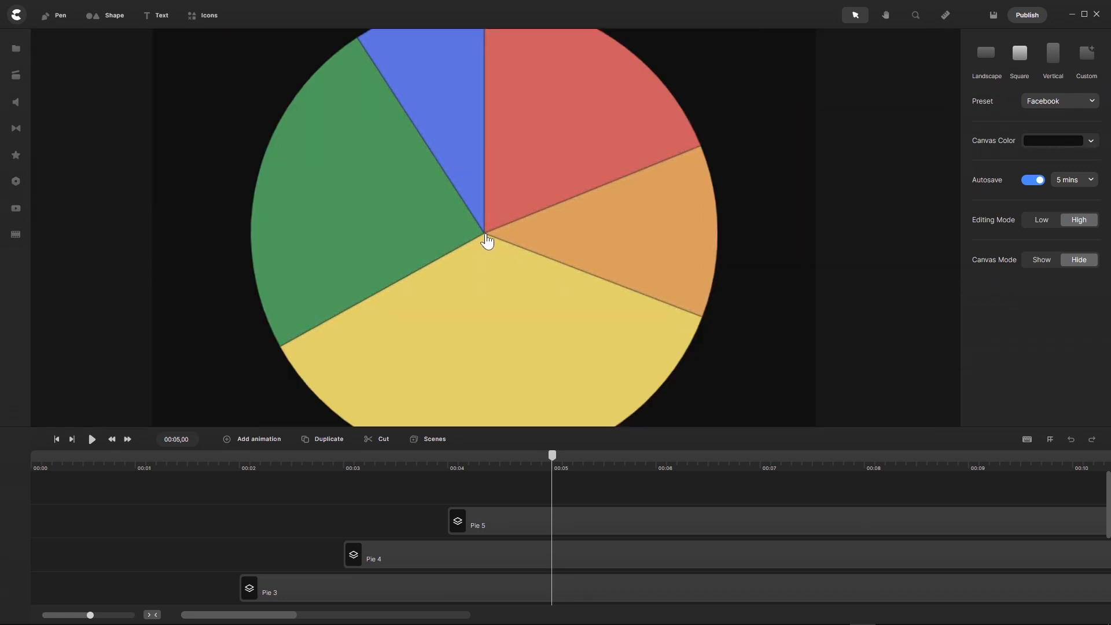
scroll(488, 241, "down", 3)
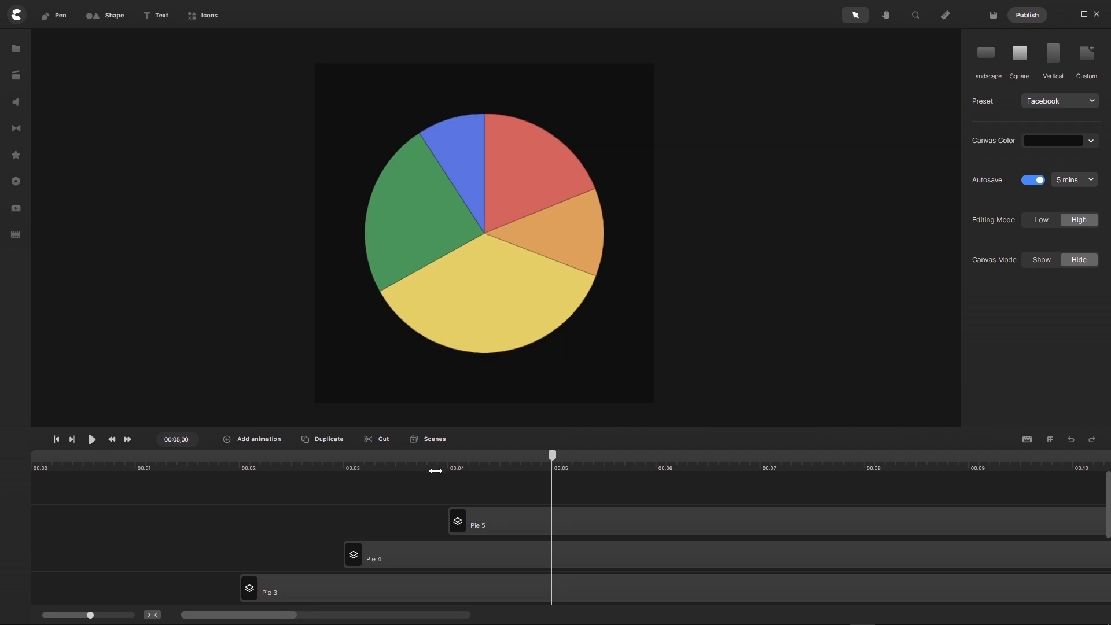
left_click_drag(556, 460, 581, 463)
scroll(510, 282, "down", 2)
scroll(510, 287, "up", 2)
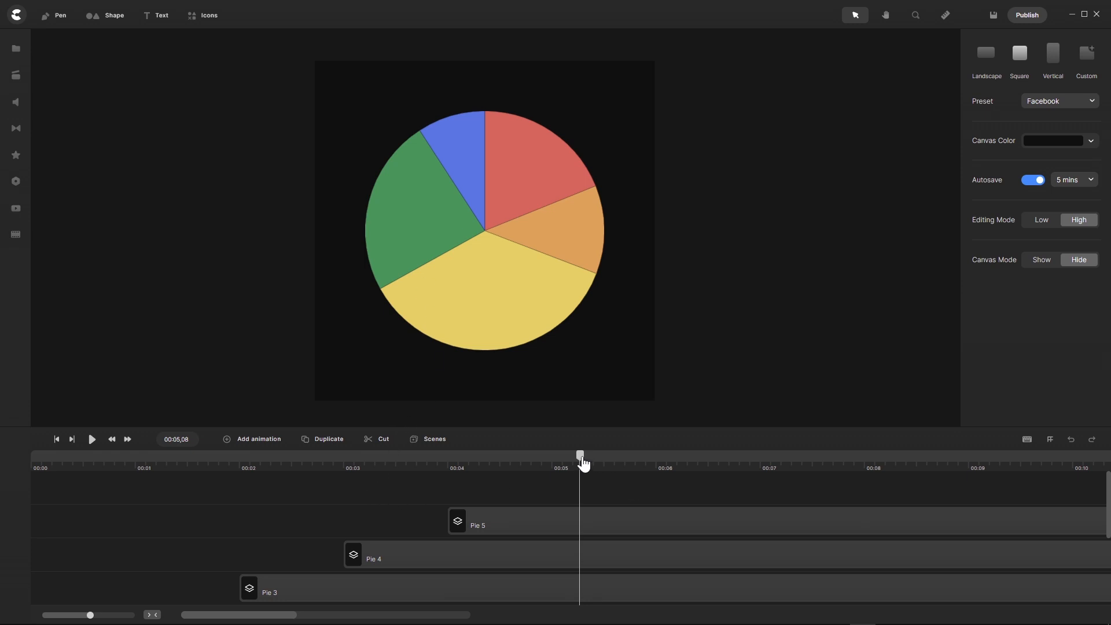
- Add a circle shape at 0 seconds on the main timeline and extend its duration to 10 seconds
left_click_drag(583, 463, 16, 500)
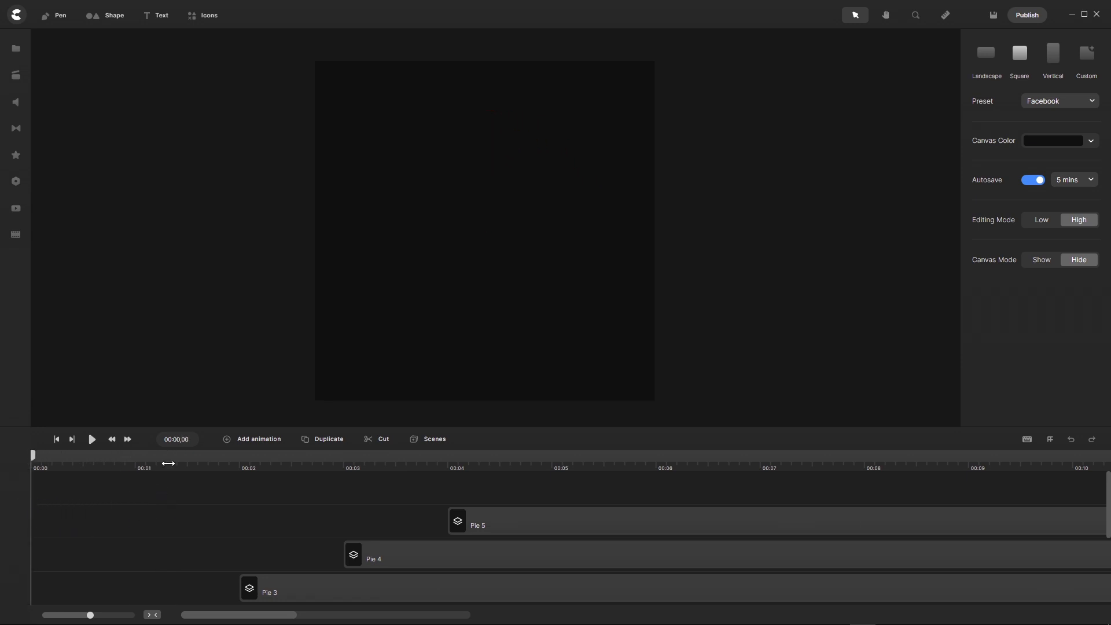
left_click(89, 15)
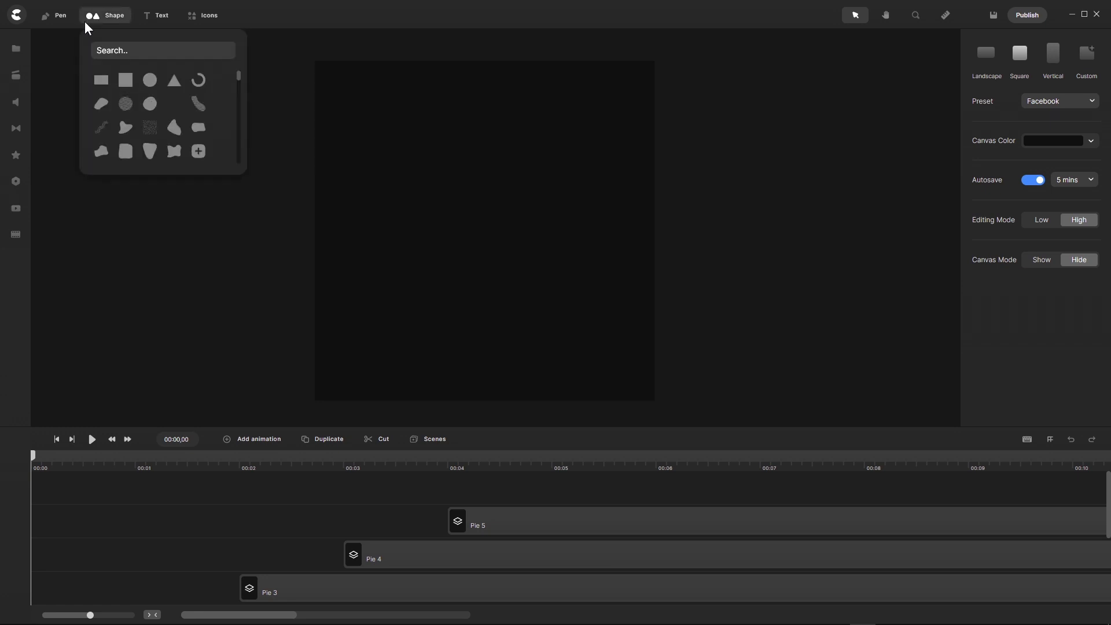
left_click(150, 81)
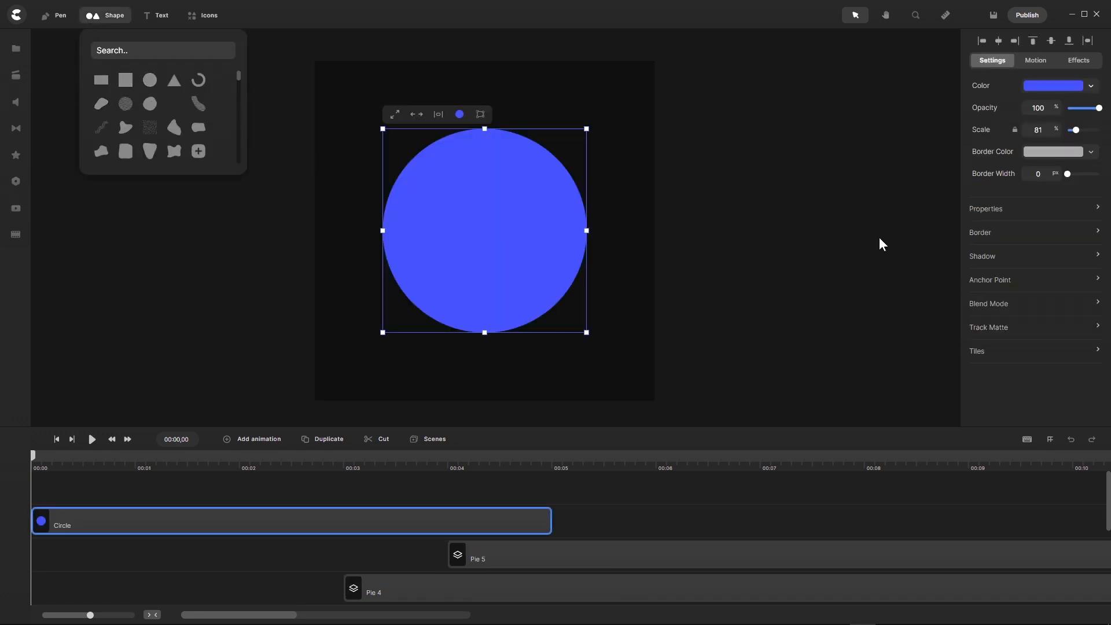
left_click_drag(551, 521, 1076, 513)
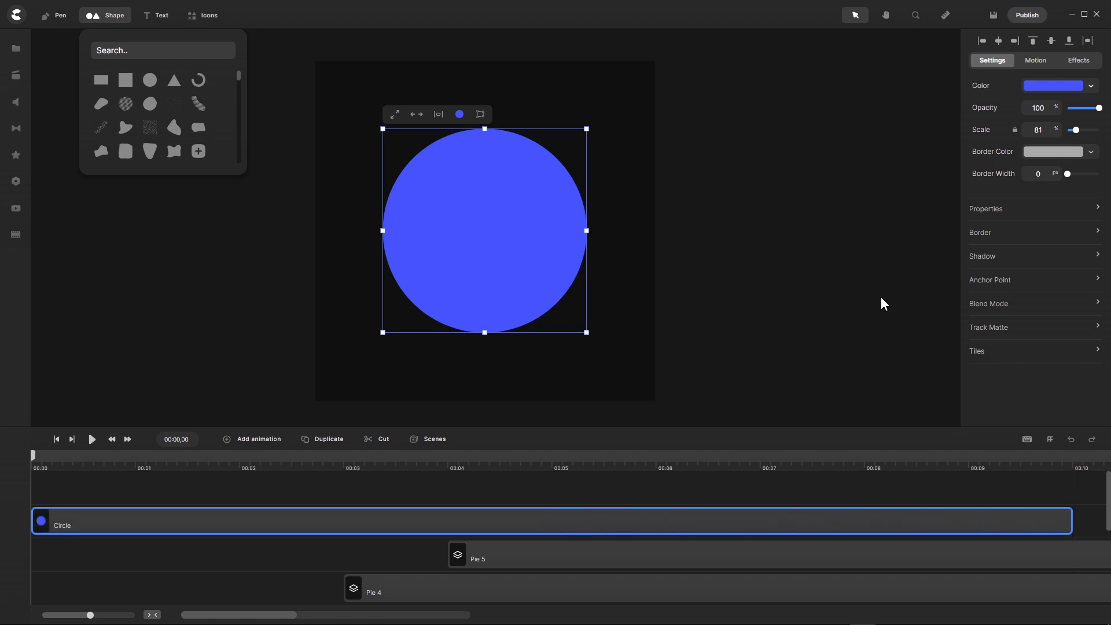
- Fill the circle with the off-white color f4f4f4 and set its scale to 34%
left_click(1067, 88)
left_click_drag(838, 78, 817, 64)
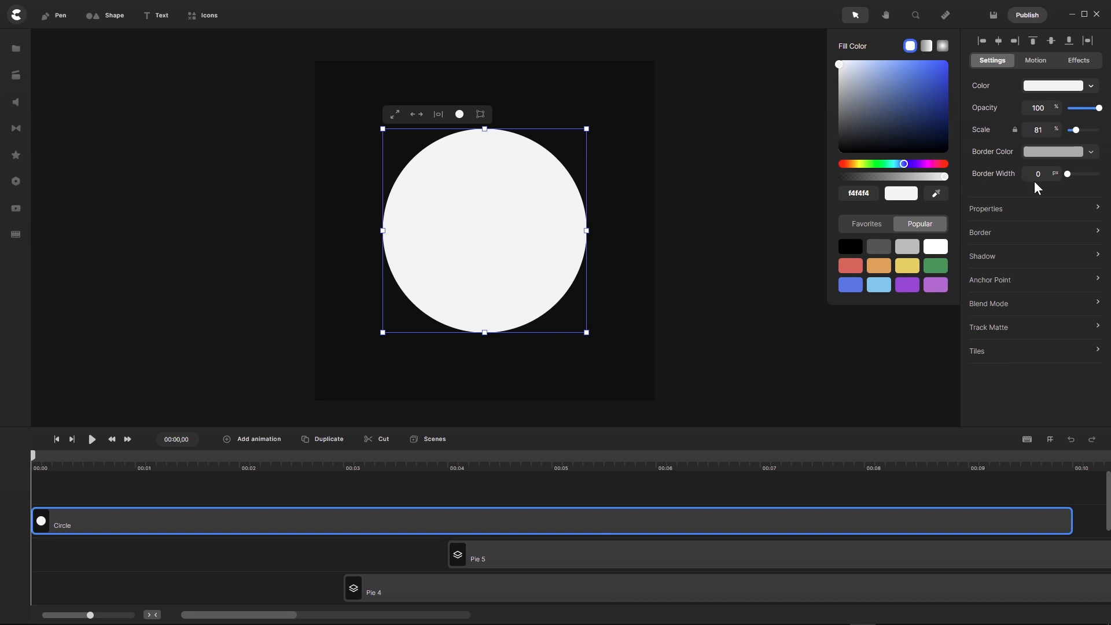
left_click_drag(1048, 131, 1019, 135)
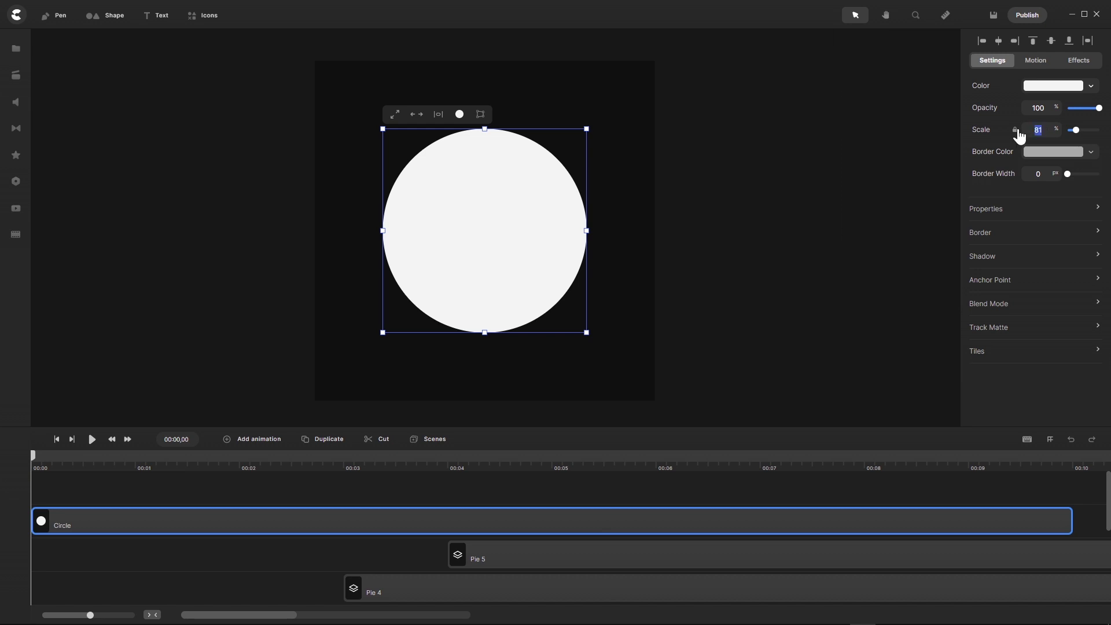
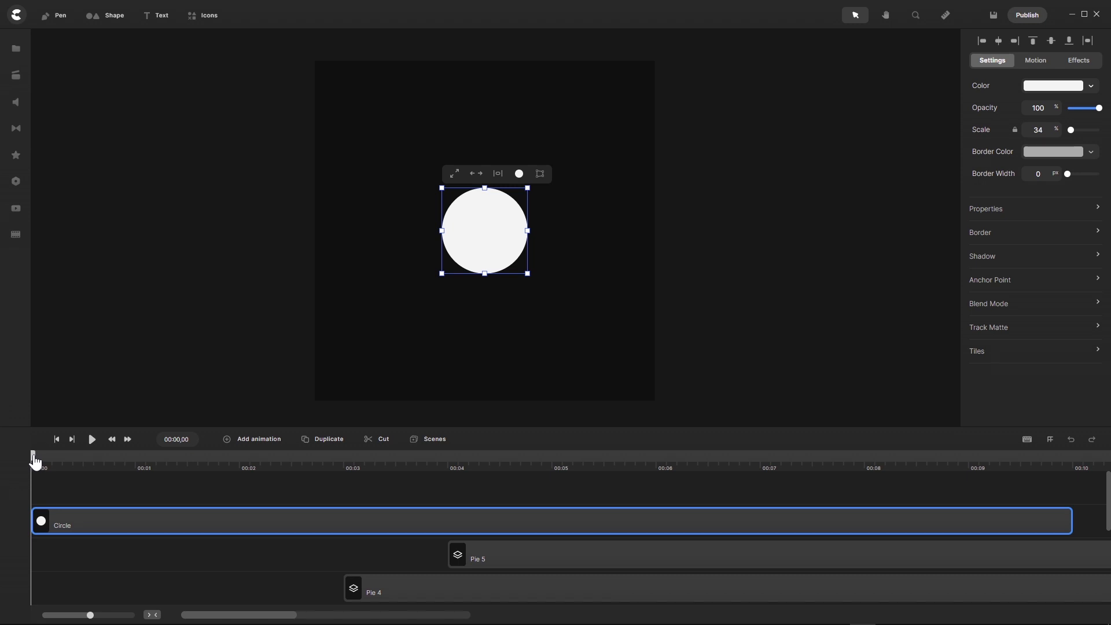
- Check the circle over the animated slices and apply the Inner Shadow effect to it
left_click_drag(35, 461, 554, 493)
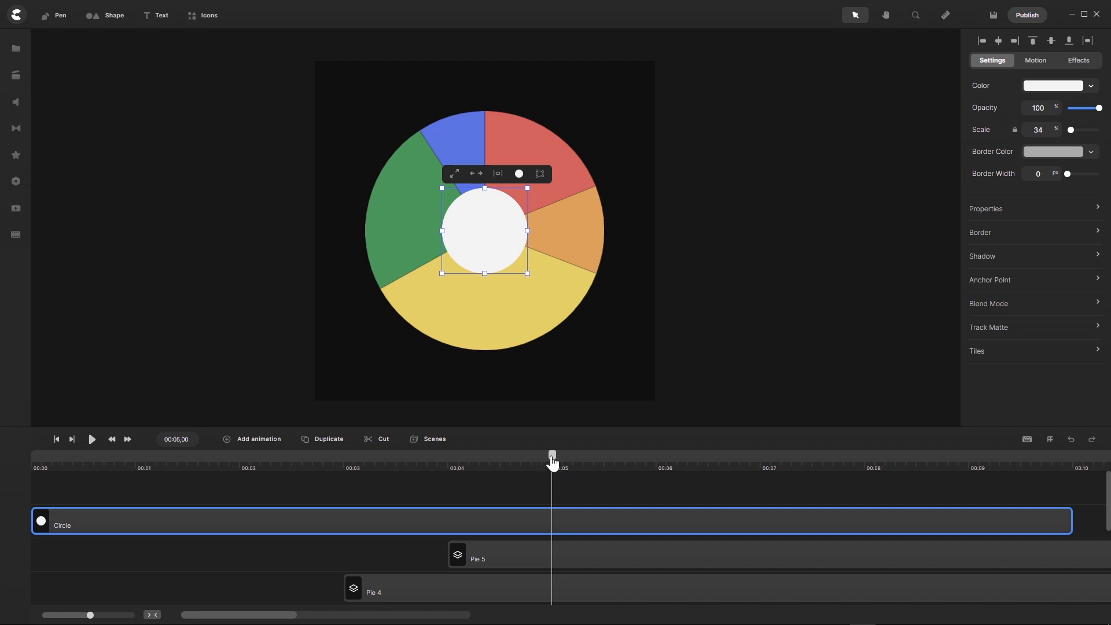
mouse_move(553, 461)
left_mouse_down()
mouse_move(508, 475)
mouse_move(559, 475)
left_mouse_up()
left_click_drag(559, 474, 499, 478)
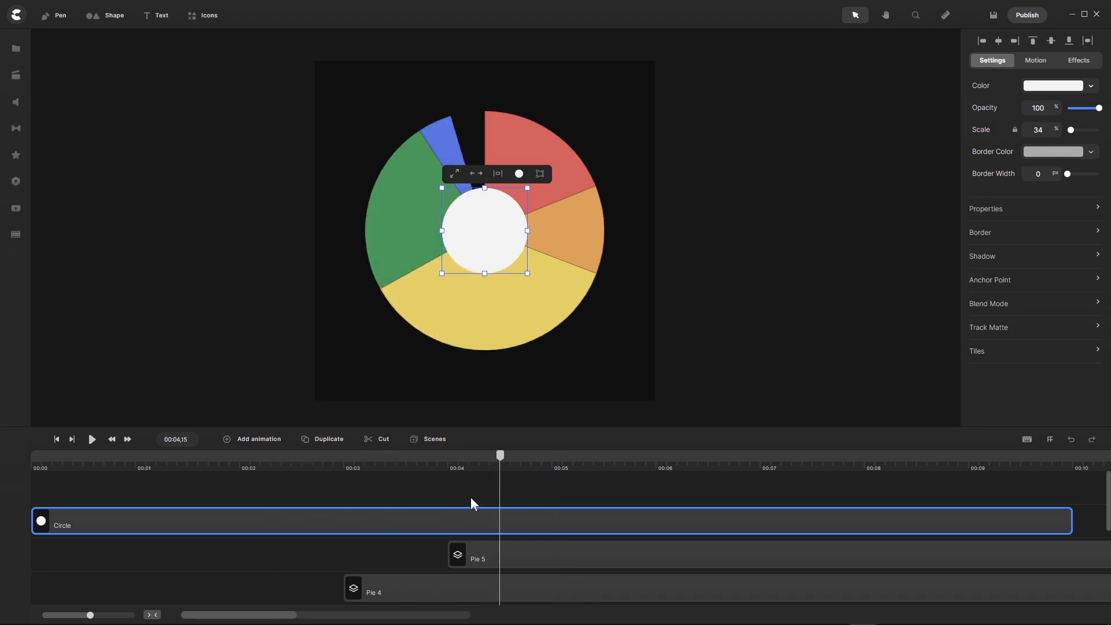
left_click(15, 159)
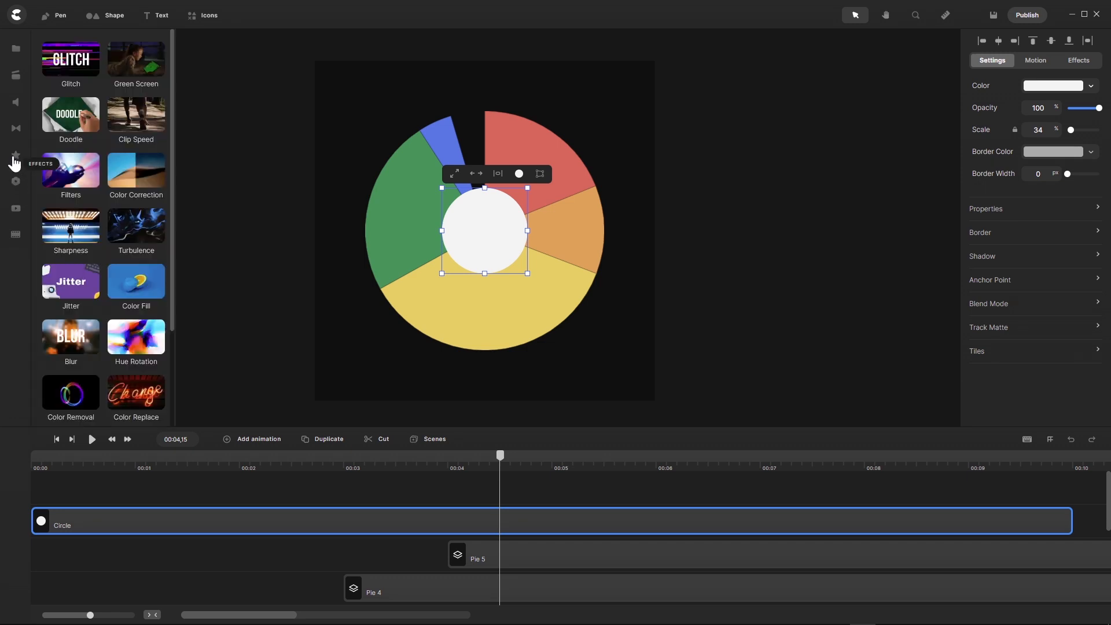
scroll(132, 292, "down", 3)
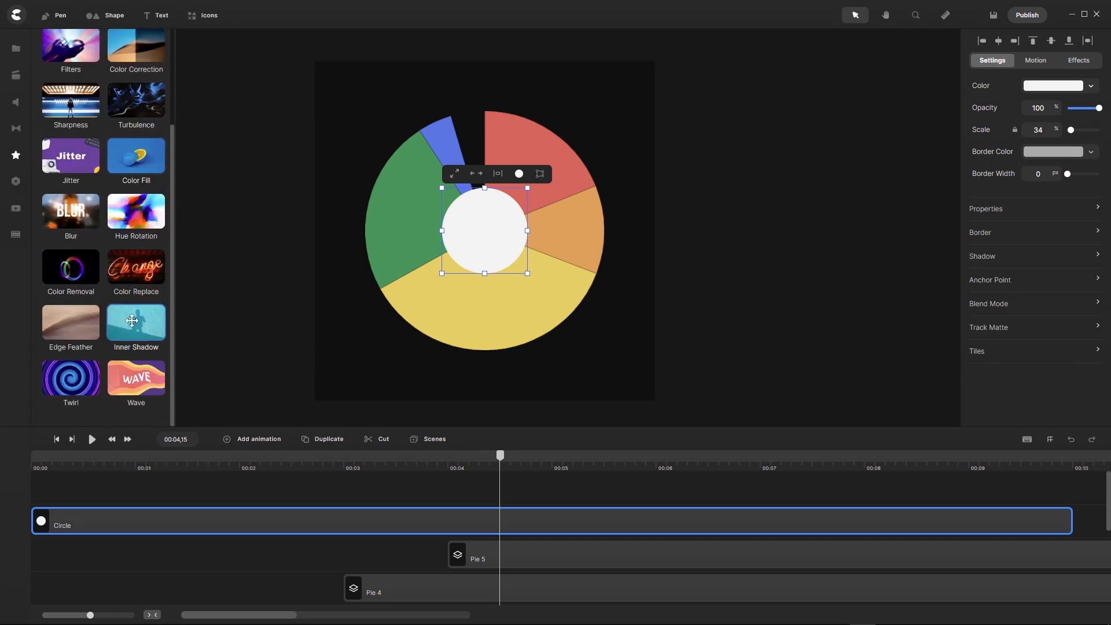
left_click_drag(132, 321, 171, 519)
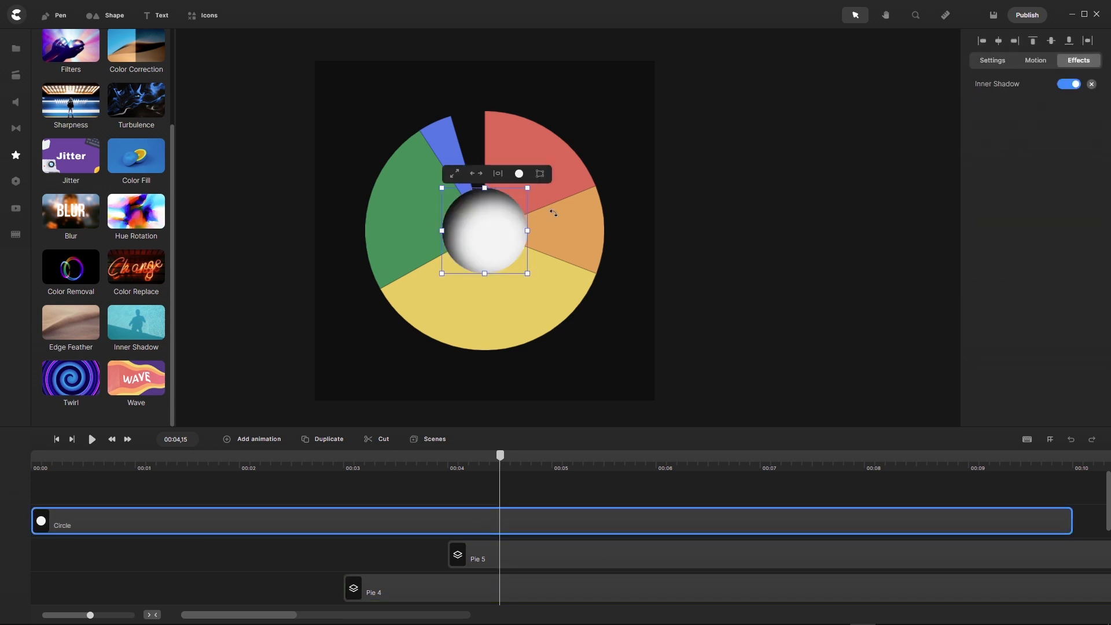
- Set the angle of the circle's inner shadow to 325°
scroll(554, 213, "up", 5)
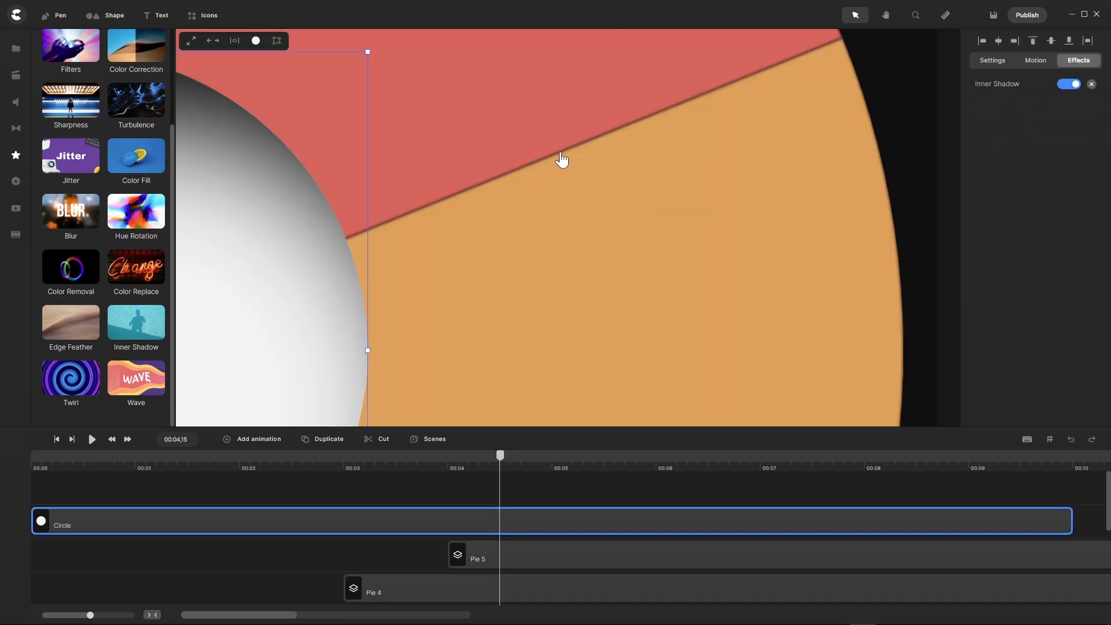
scroll(578, 168, "down", 5)
scroll(705, 240, "down", 2)
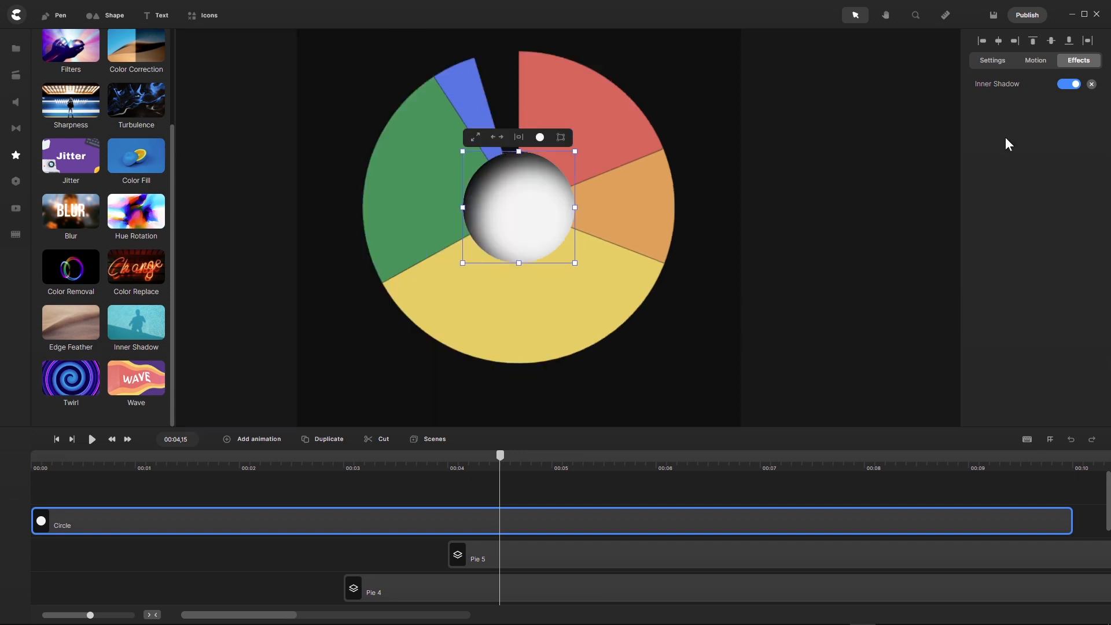
scroll(608, 199, "up", 3)
scroll(608, 199, "down", 2)
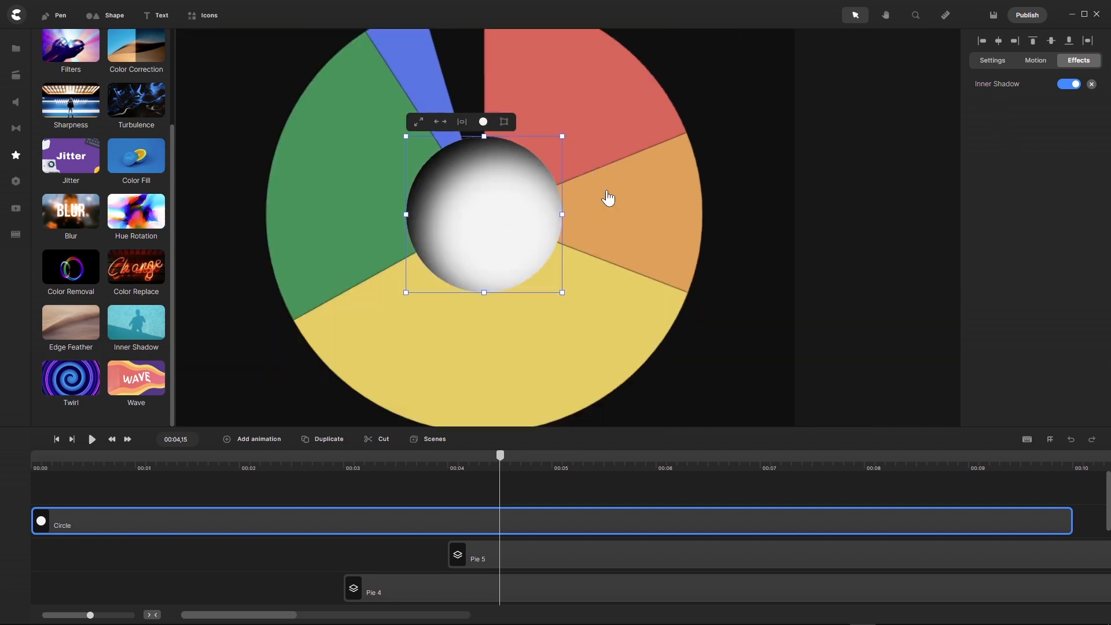
left_click(1002, 91)
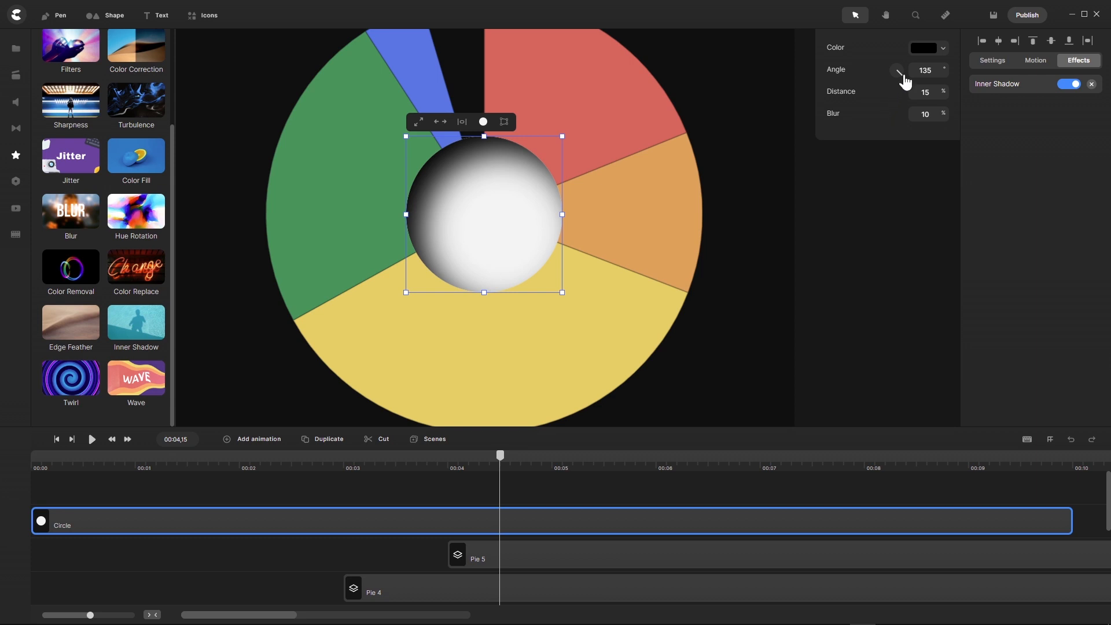
mouse_move(902, 74)
left_mouse_down()
mouse_move(870, 70)
mouse_move(870, 38)
mouse_move(878, 44)
left_mouse_up()
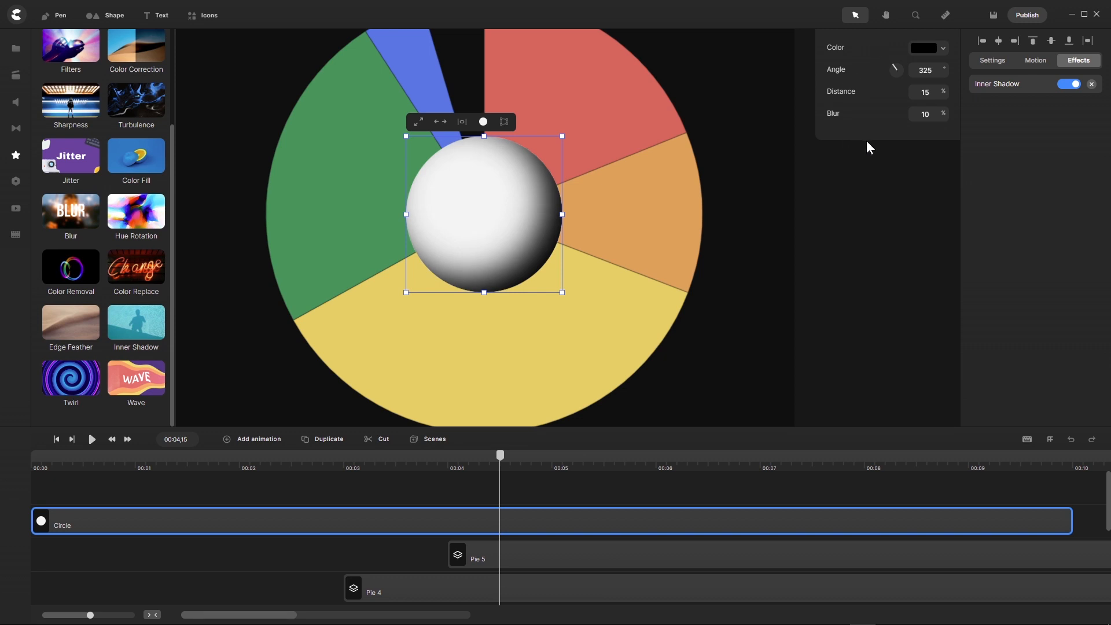
- Set the circle's inner shadow distance to 0% and its blur to 0,3%, and inspect the circle's edge up close
left_click_drag(941, 91, 963, 101)
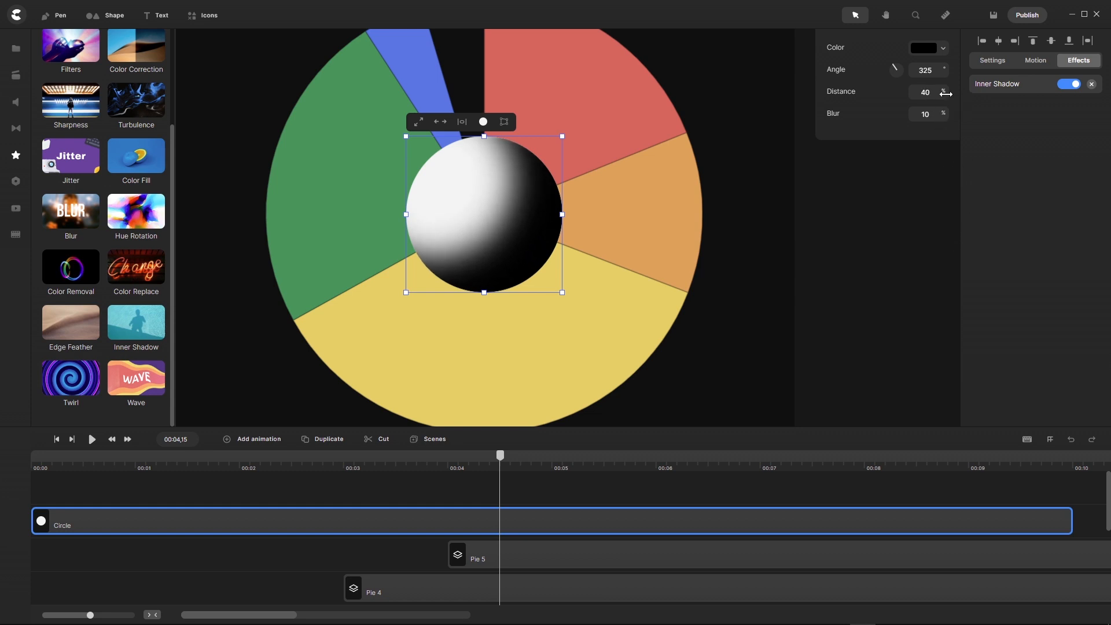
left_click_drag(943, 92, 814, 82)
left_click(933, 114)
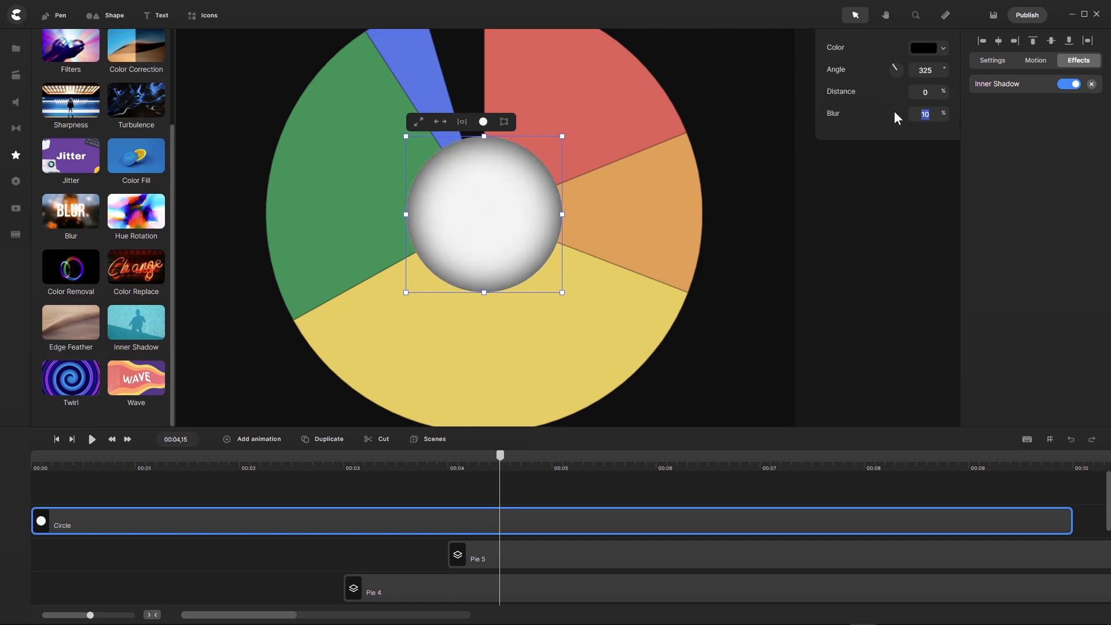
type("0,3")
key("BackSpace")
key("BackSpace")
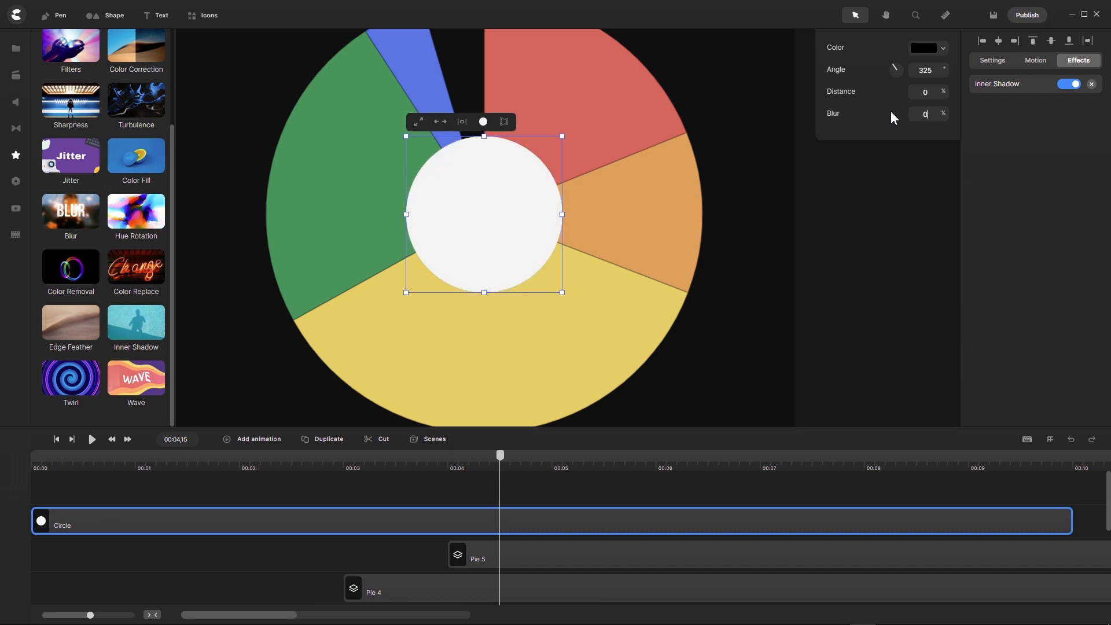
double_click(928, 115)
type("3")
scroll(555, 192, "up", 3)
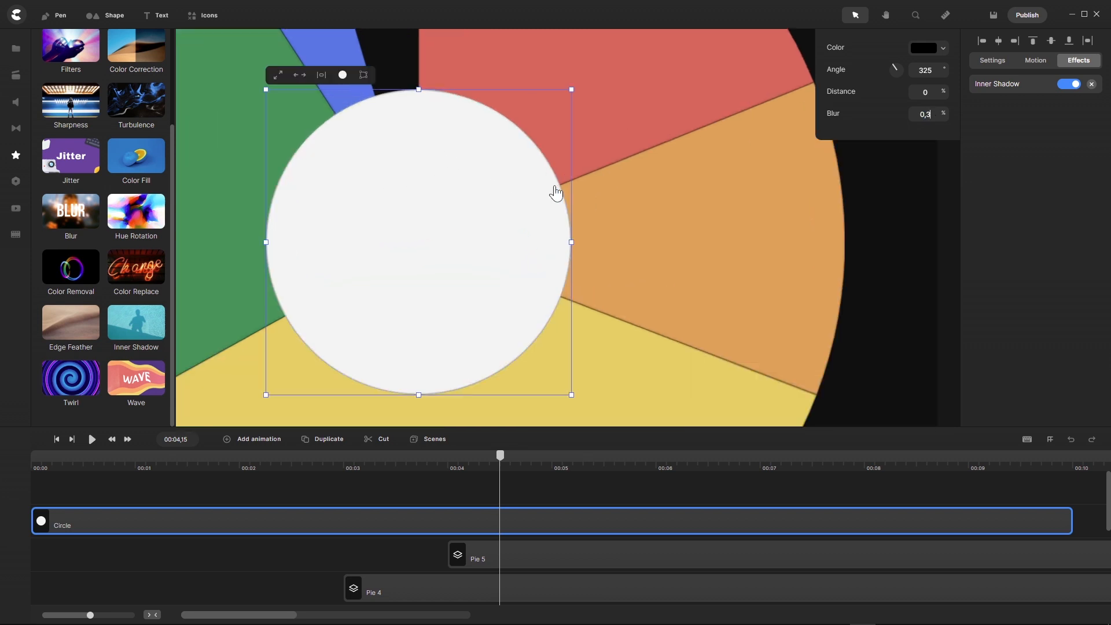
scroll(555, 193, "up", 3)
scroll(555, 192, "up", 2)
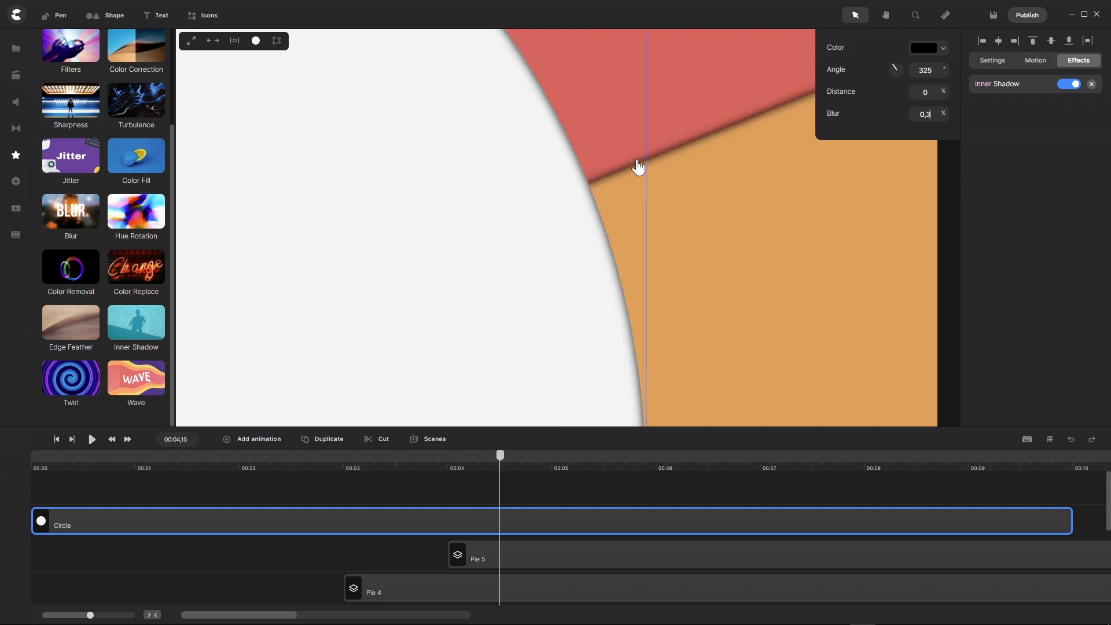
scroll(575, 189, "down", 5)
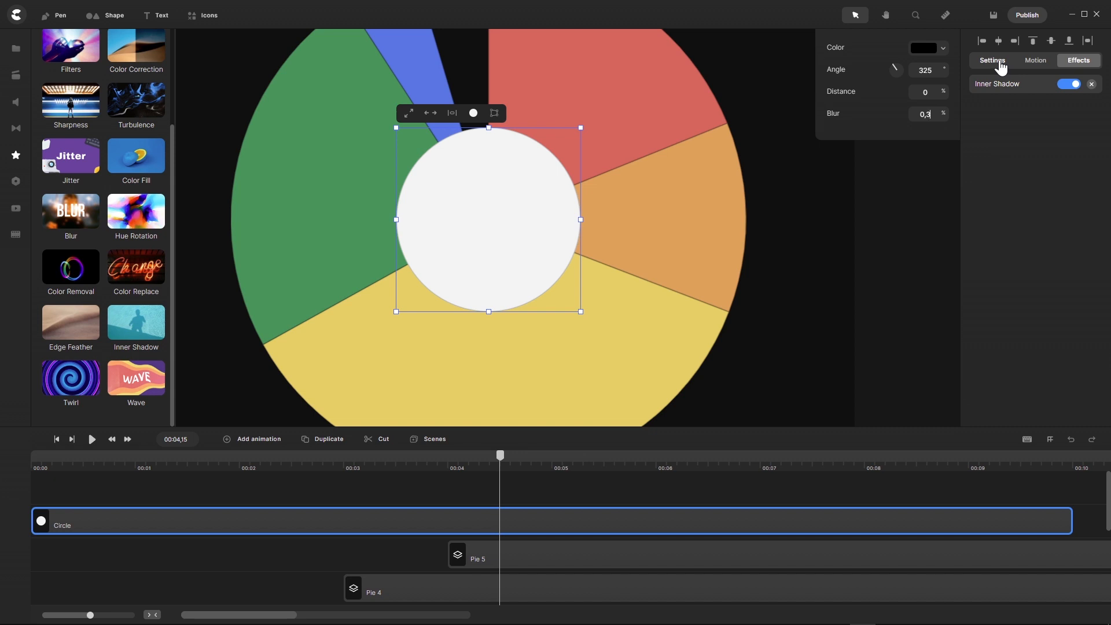
- Give the circle a regular shadow with a 2 px blur and check it over the full pie chart at about 5 seconds
left_click(997, 63)
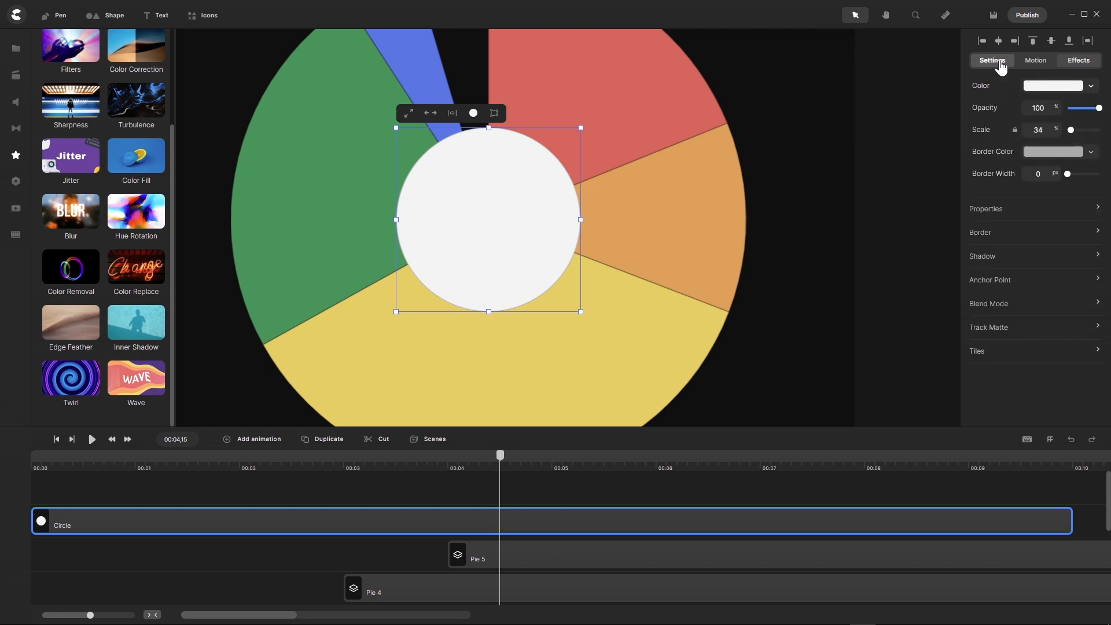
left_click(1097, 257)
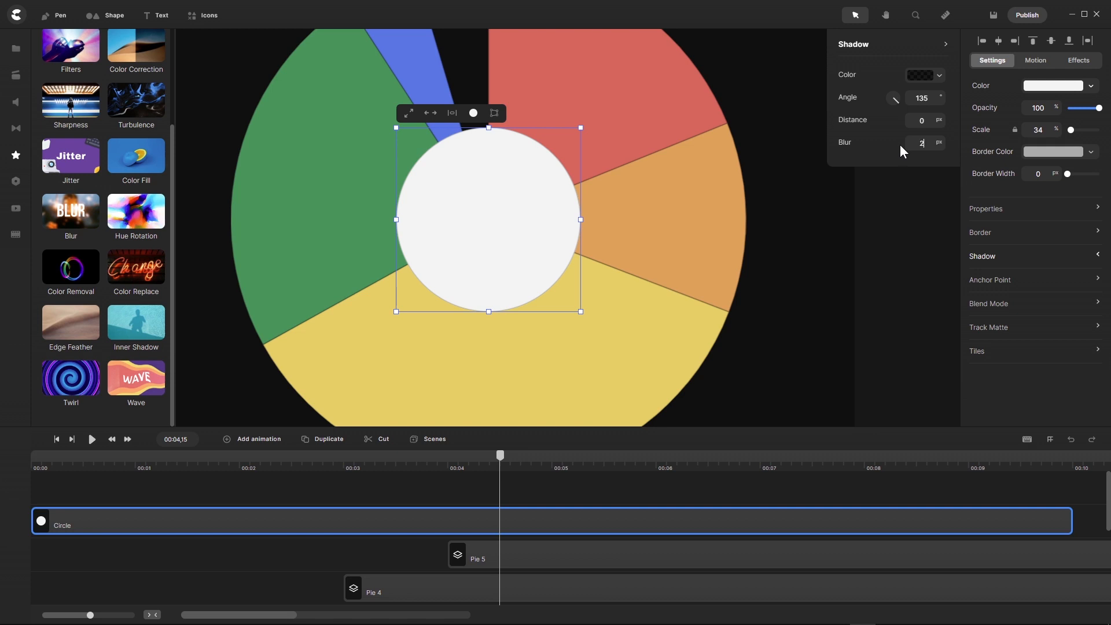
key("Return")
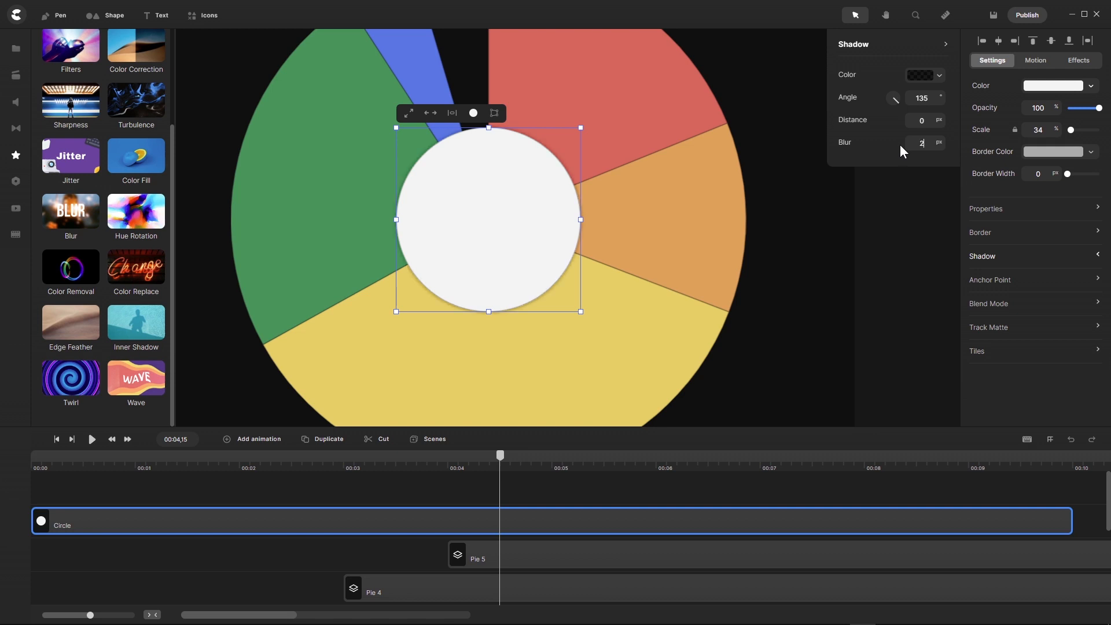
left_click(935, 230)
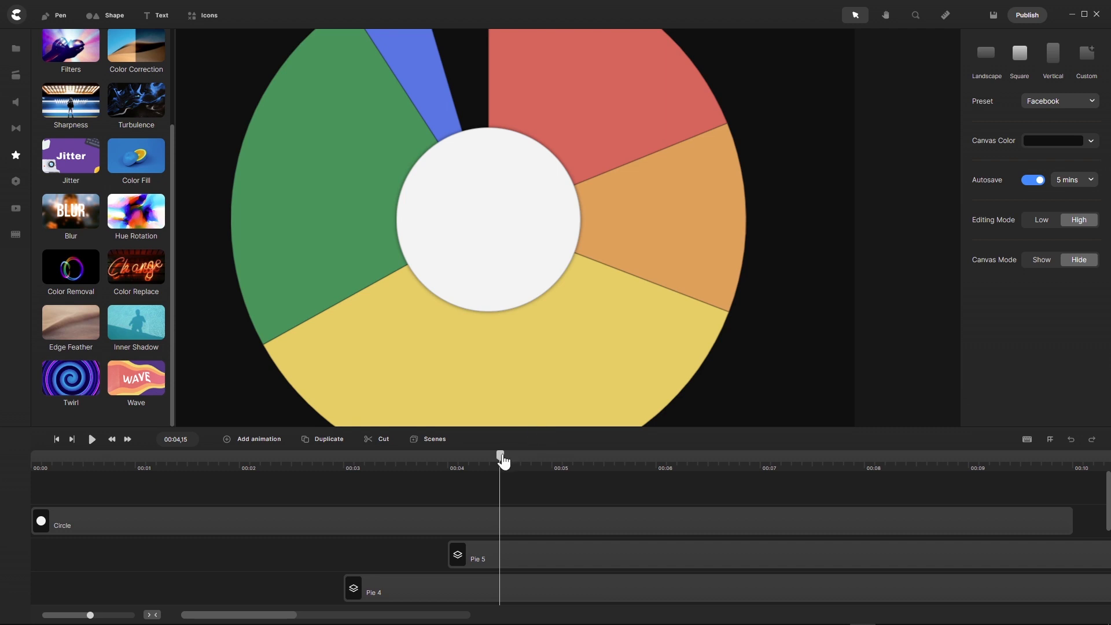
left_click_drag(500, 456, 565, 485)
scroll(526, 223, "down", 2)
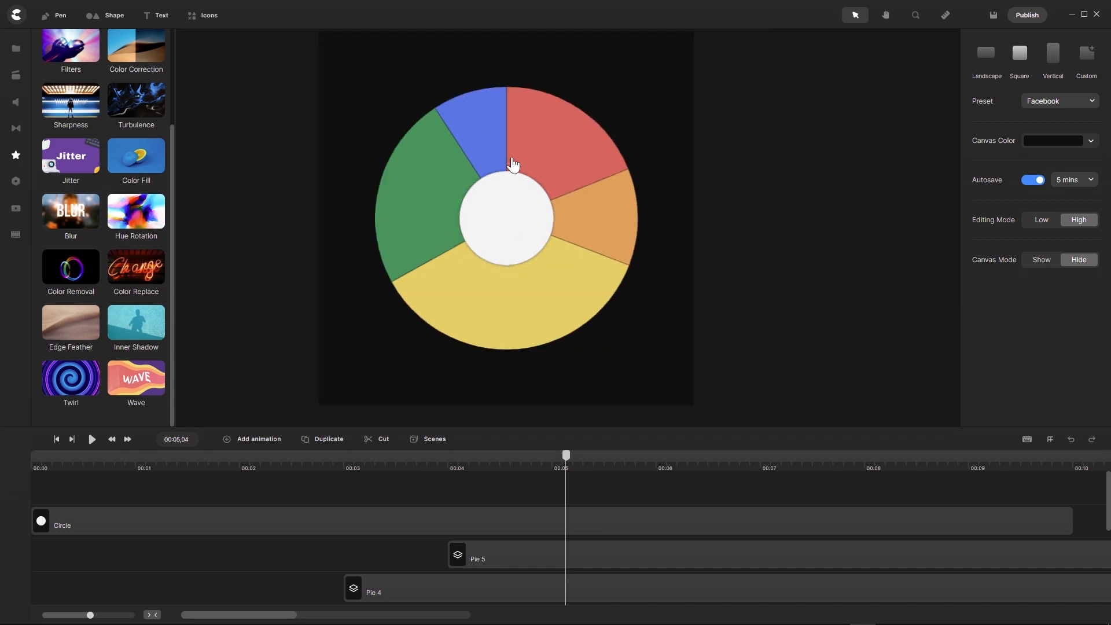
- Add a text layer at 0 seconds and color it 0f0f0f by sampling the dark canvas background
left_click_drag(540, 461, 2, 495)
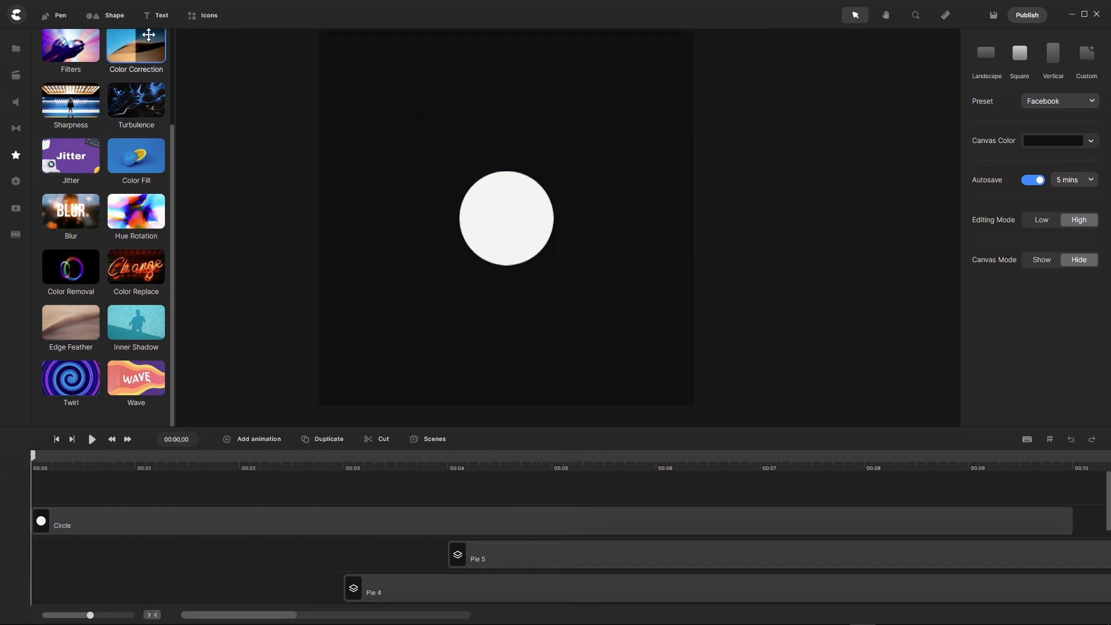
left_click(149, 21)
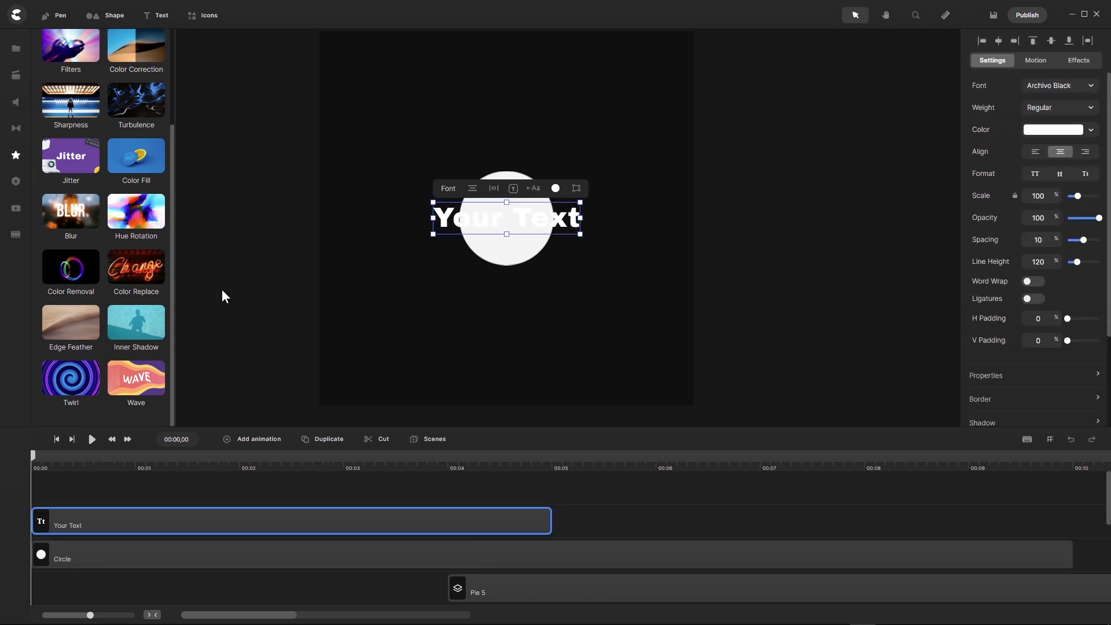
left_click(1092, 135)
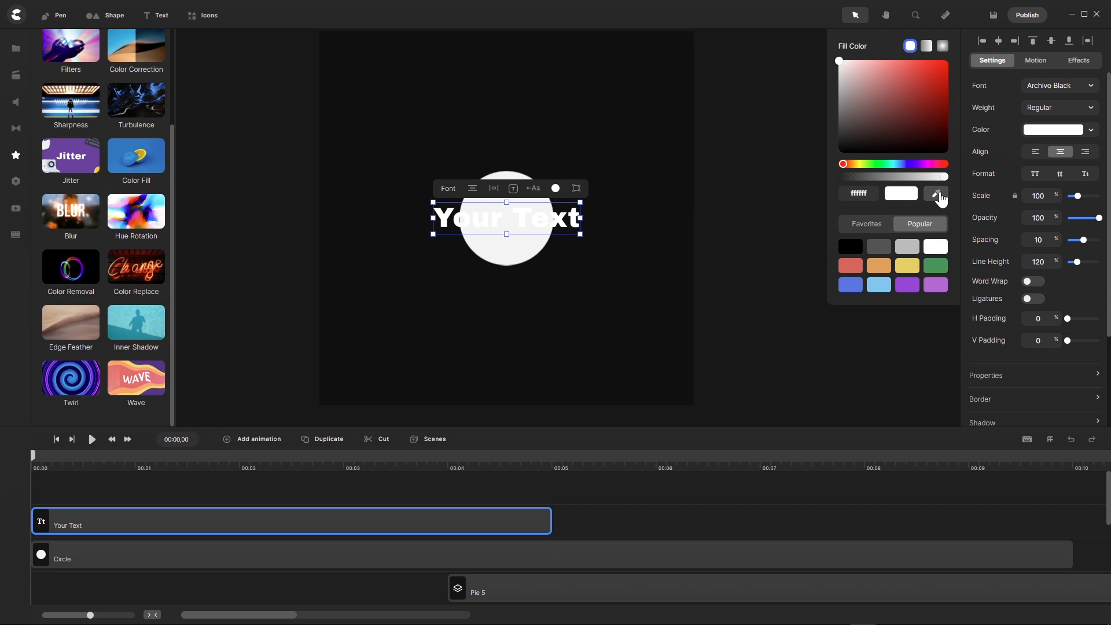
left_click(937, 195)
left_click(654, 105)
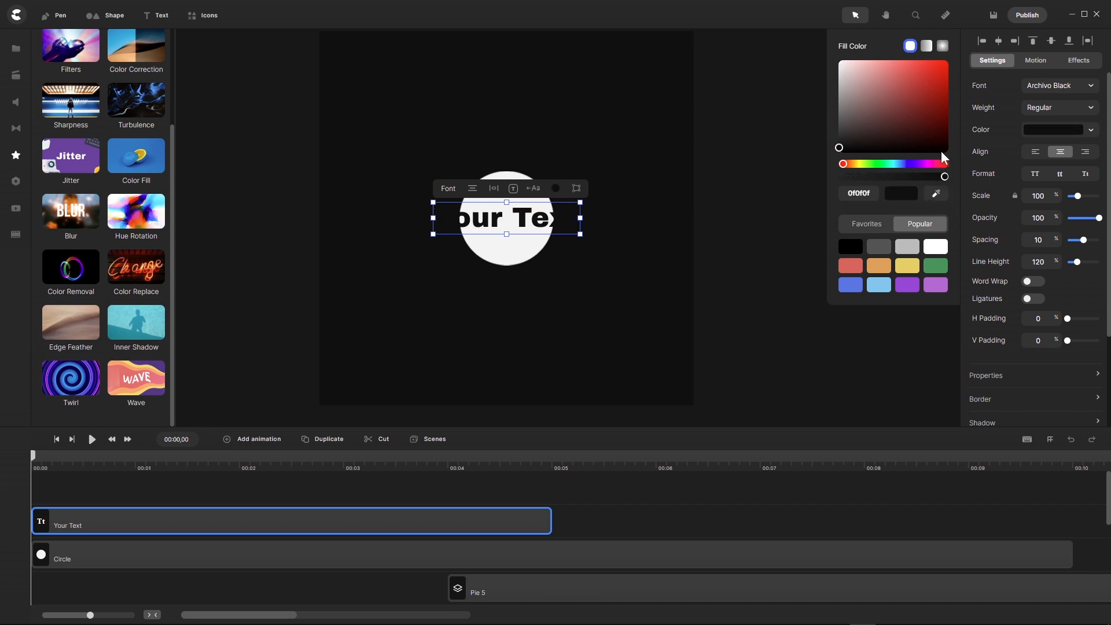
- Browse the favorite fonts to choose one for the new text layer
left_click(1071, 93)
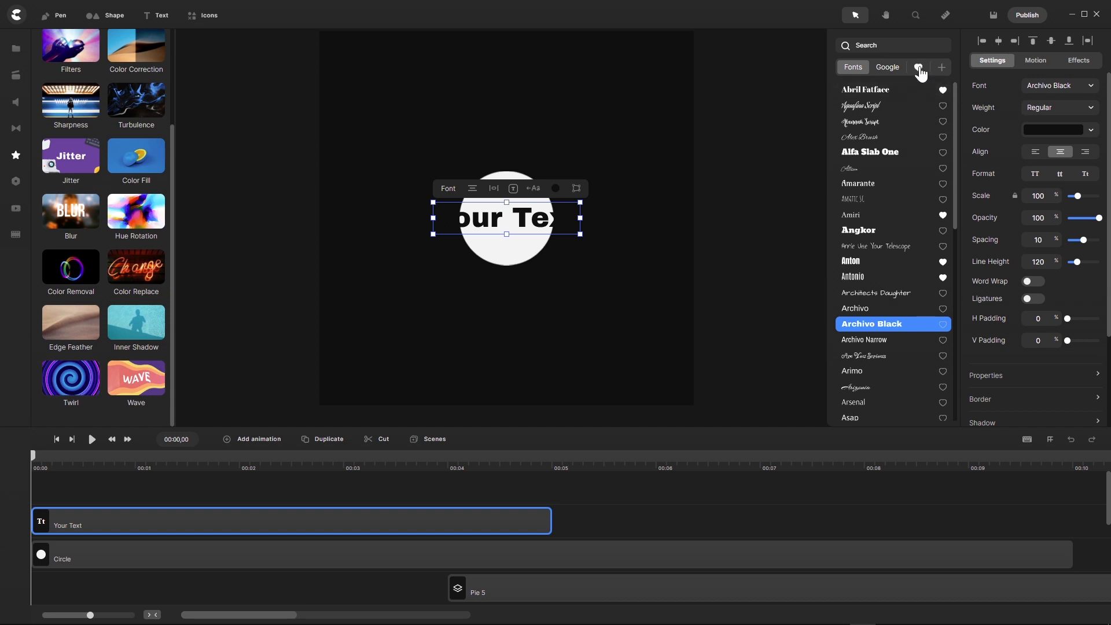
left_click(920, 70)
scroll(919, 278, "down", 5)
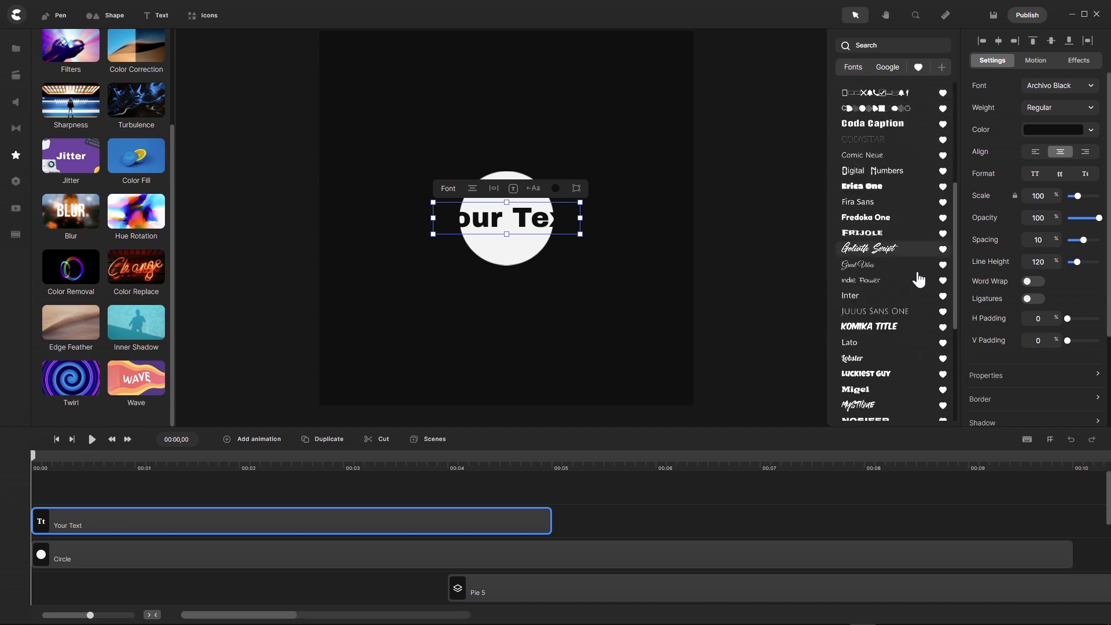
scroll(919, 279, "down", 3)
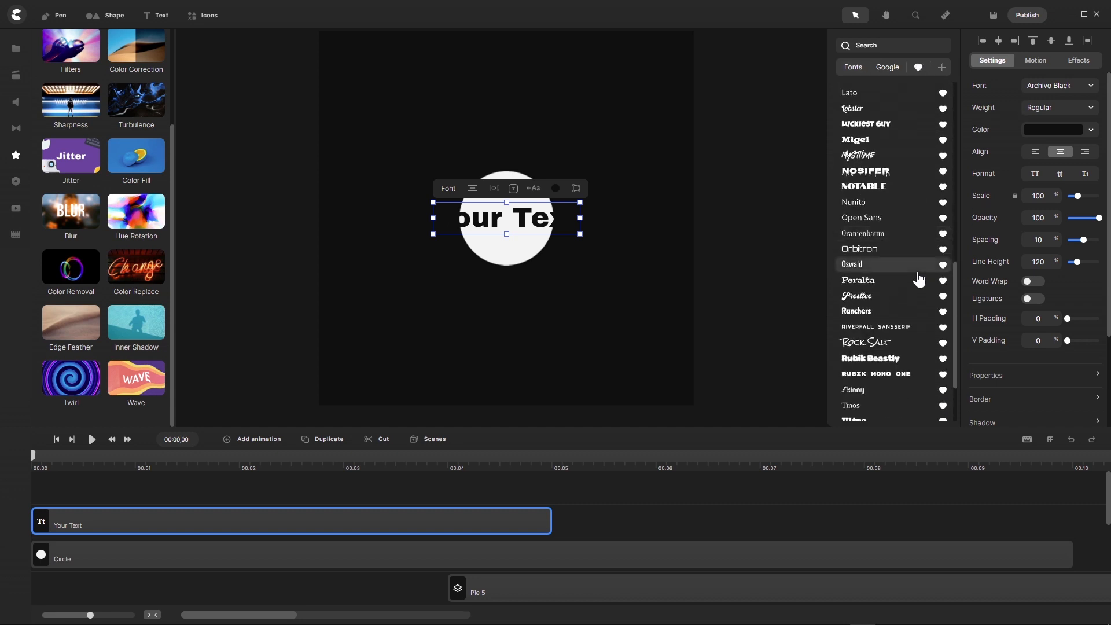
- Format the placeholder text over the circle in Open Sans Bold and scale it to 70%
left_click(895, 224)
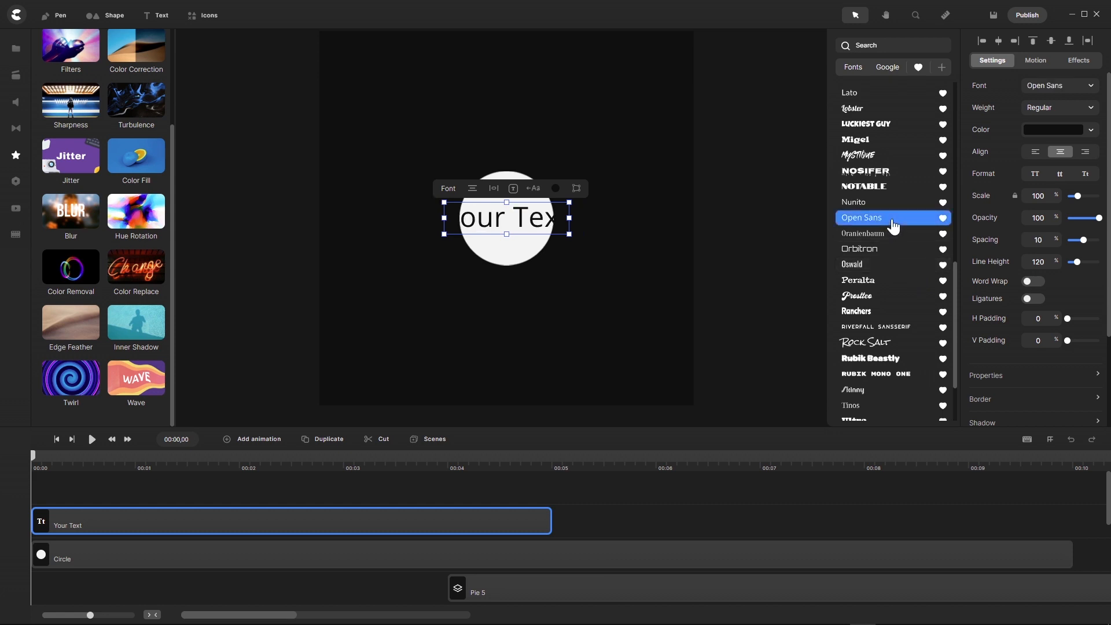
left_click(1091, 109)
left_click(1051, 127)
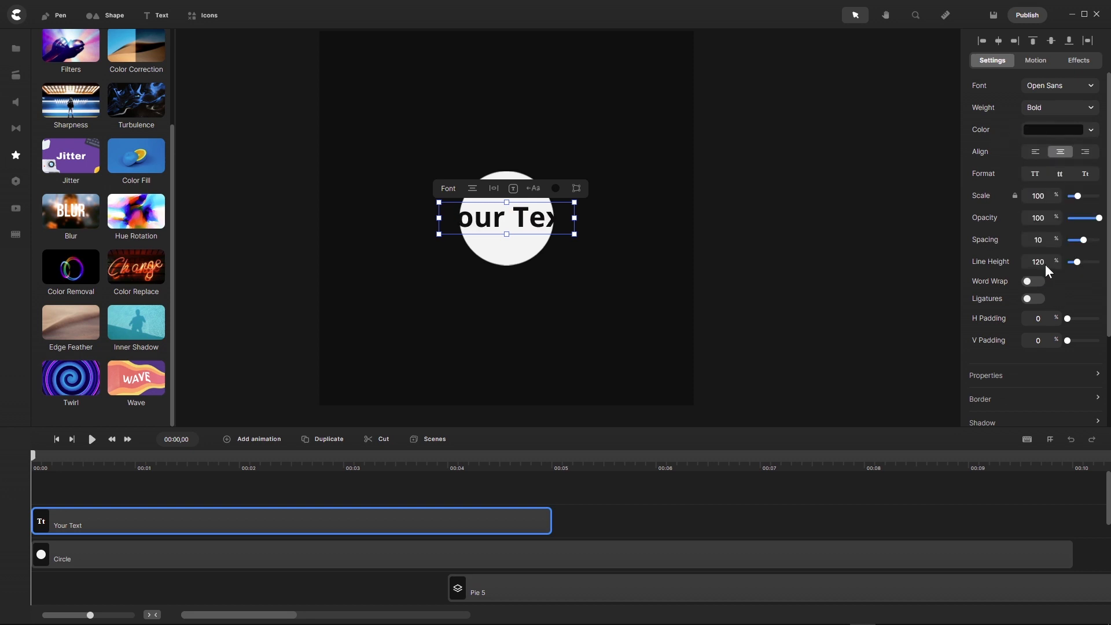
double_click(1047, 198)
type("70")
key("Return")
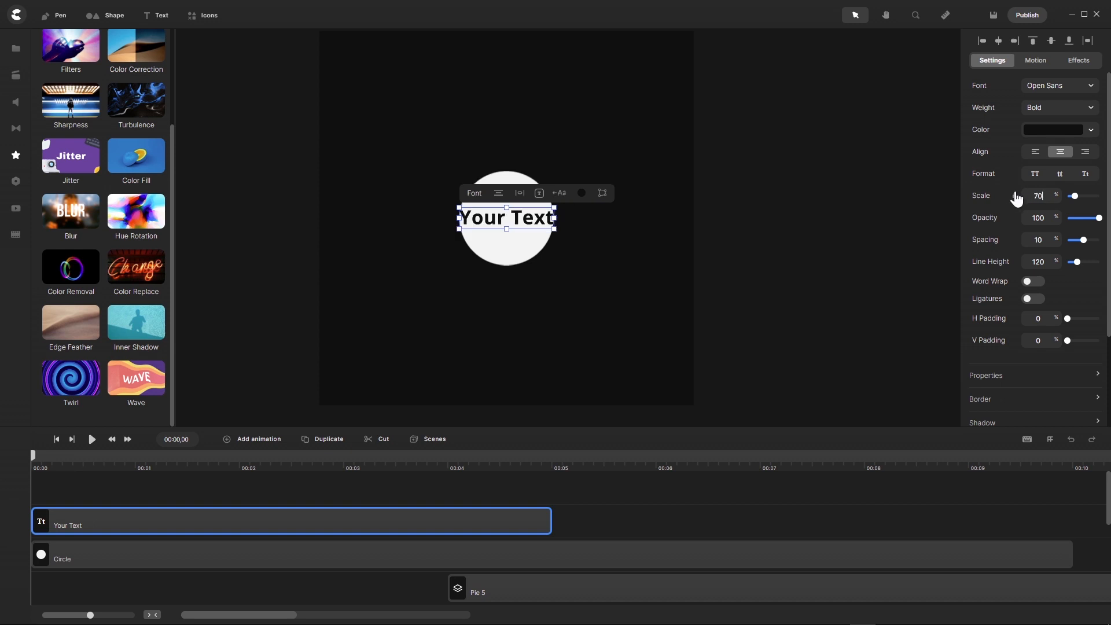
- Replace the placeholder text with "PIE CHART", putting each word on its own line
double_click(516, 224)
left_click(514, 218)
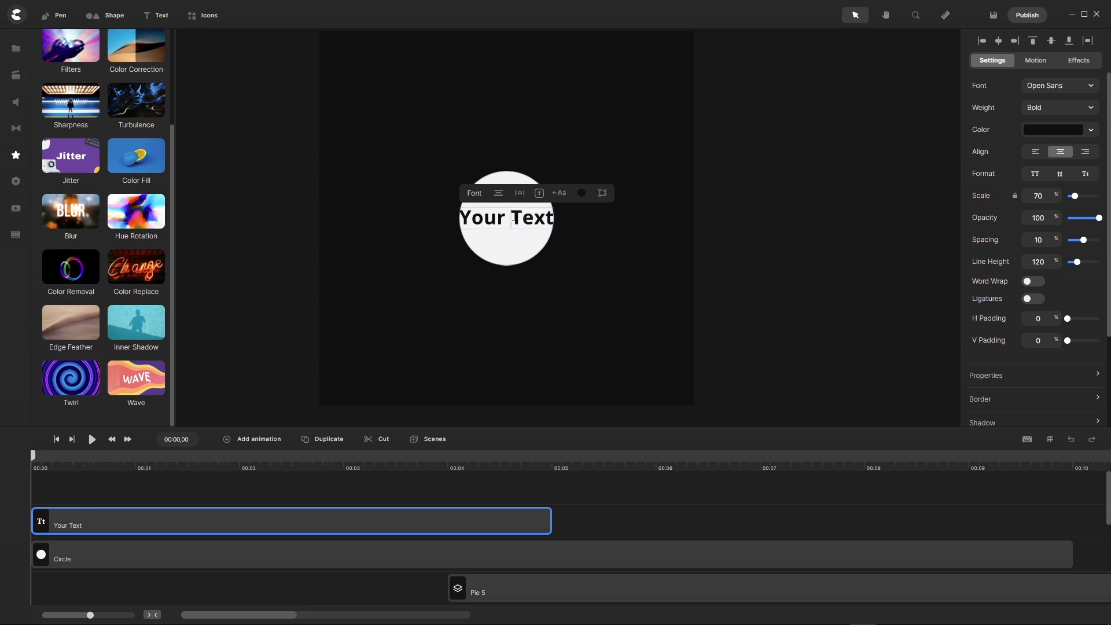
left_click_drag(553, 219, 460, 219)
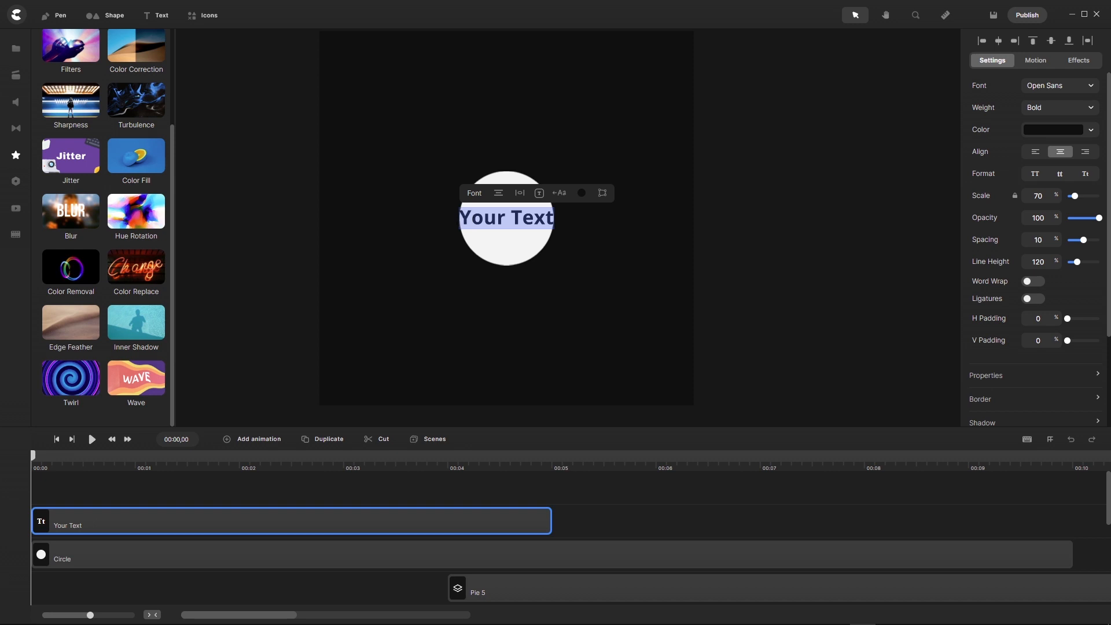
type("PIE")
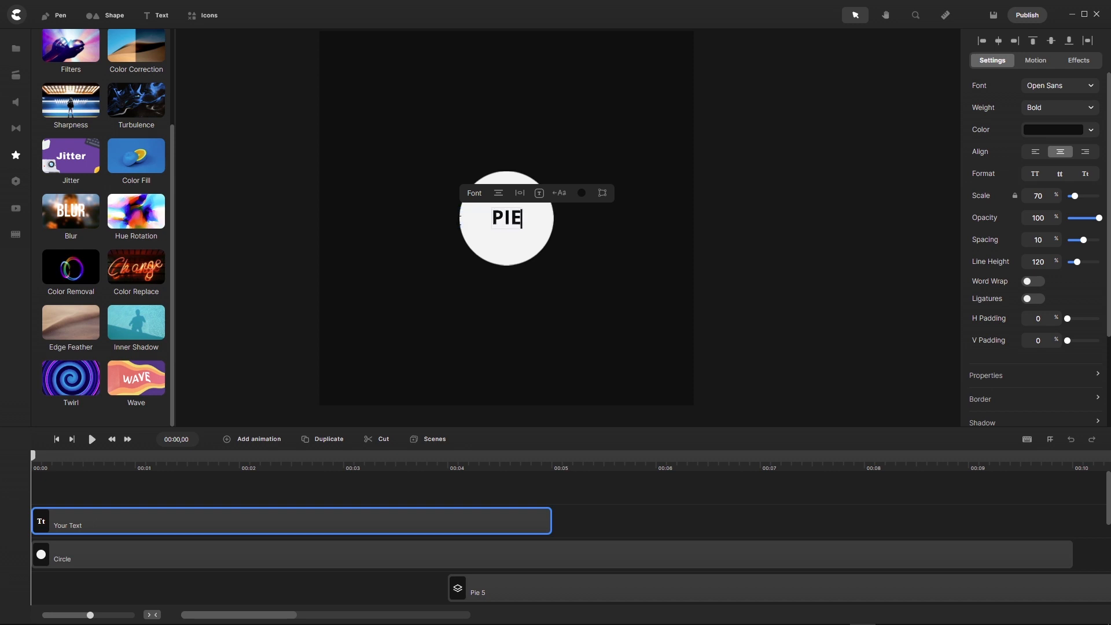
key("Return")
type("q")
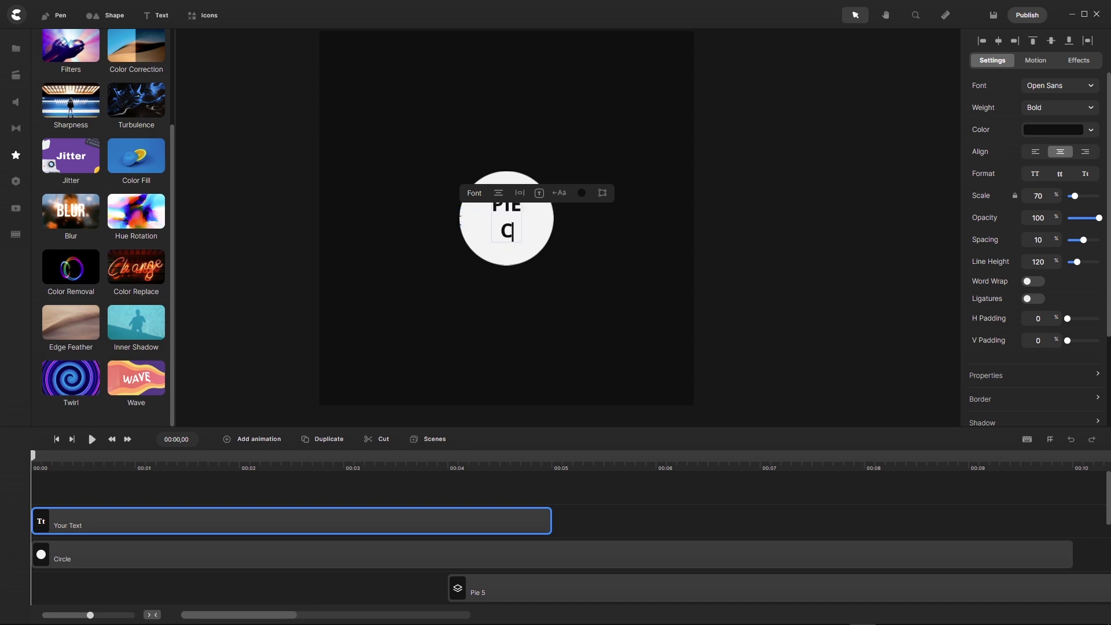
type("HART")
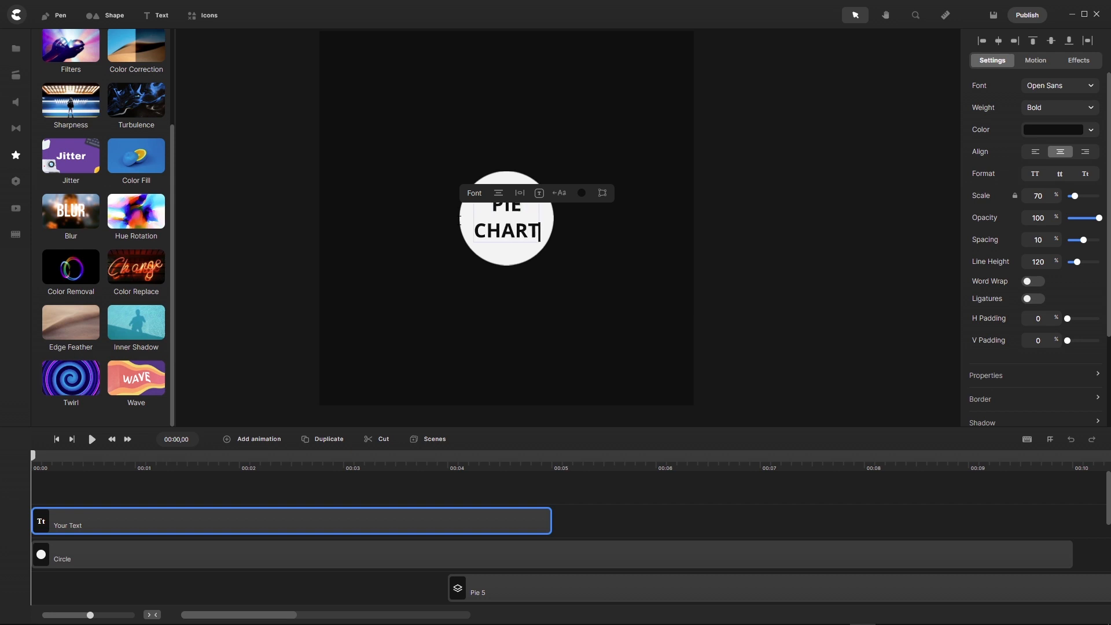
- Set the PIE CHART text's line height to 100%
left_click(1038, 261)
type("100")
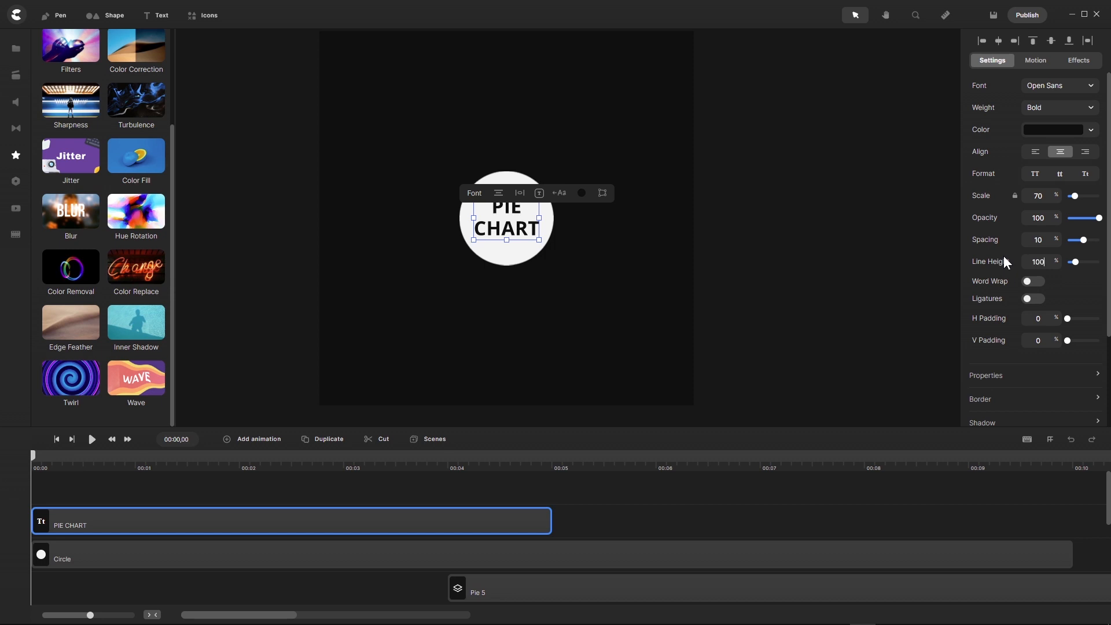
left_click(766, 264)
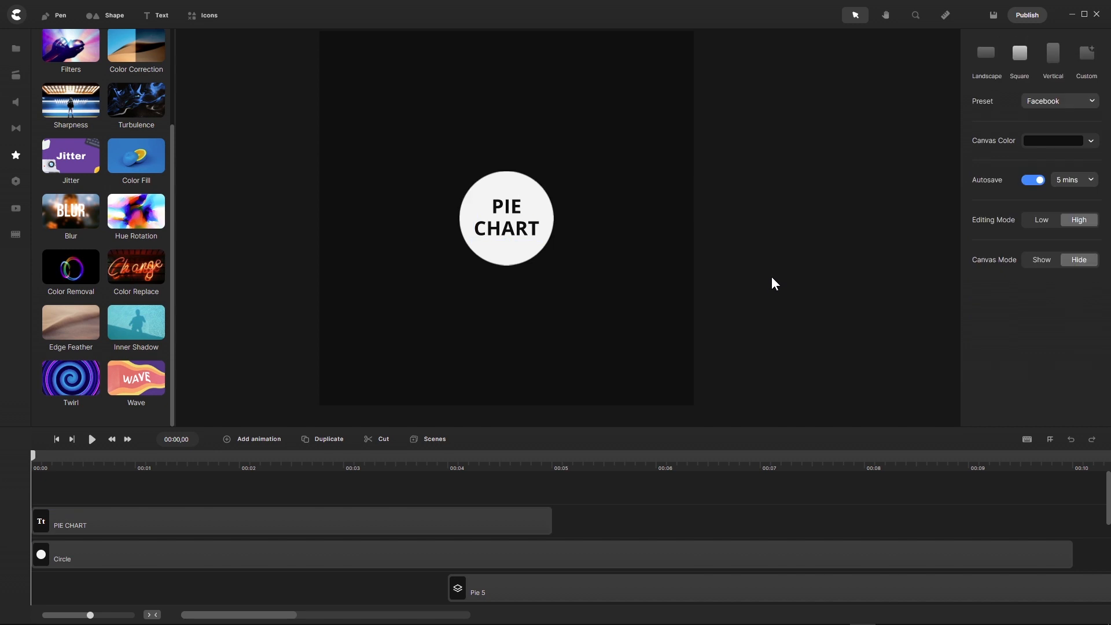
- Extend the PIE CHART text layer in the timeline so it ends together with the Circle layer
left_click(366, 521)
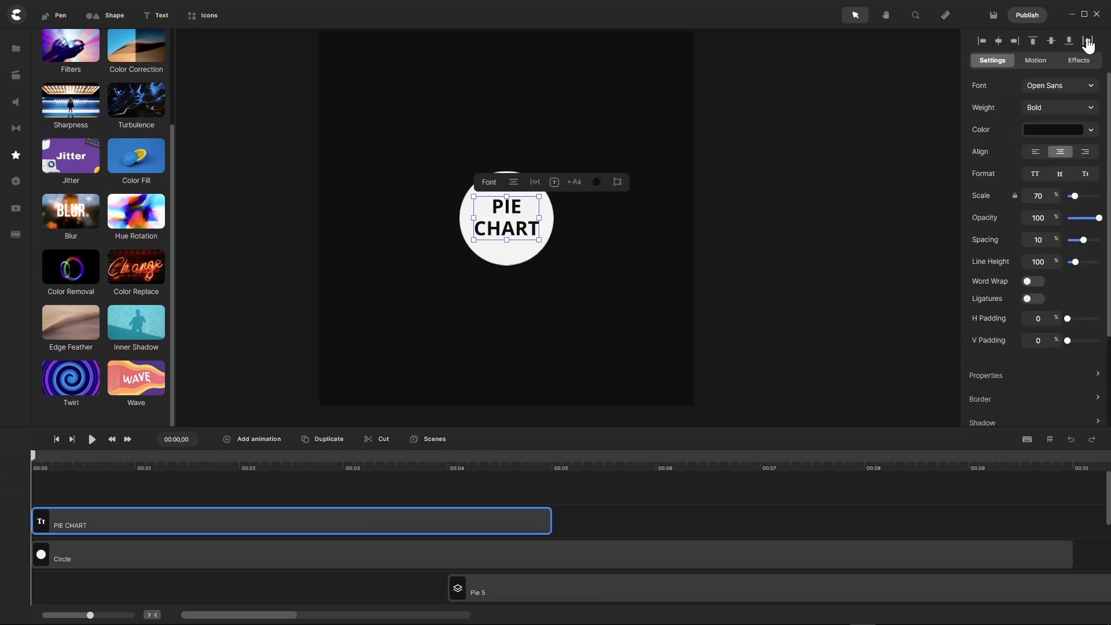
left_click_drag(551, 521, 1072, 537)
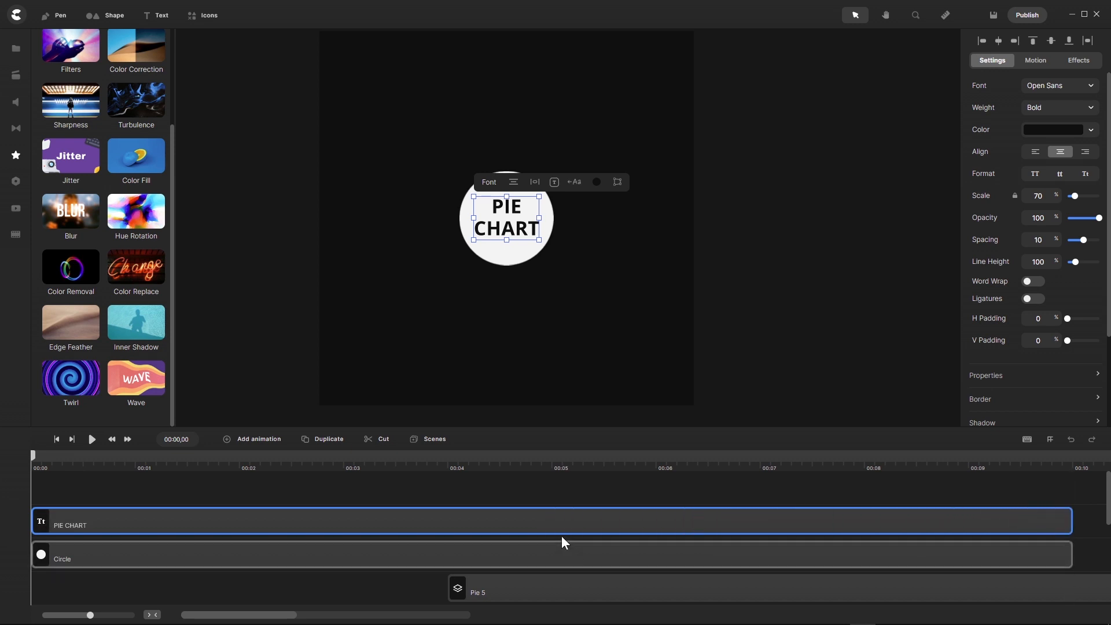
left_click(554, 496)
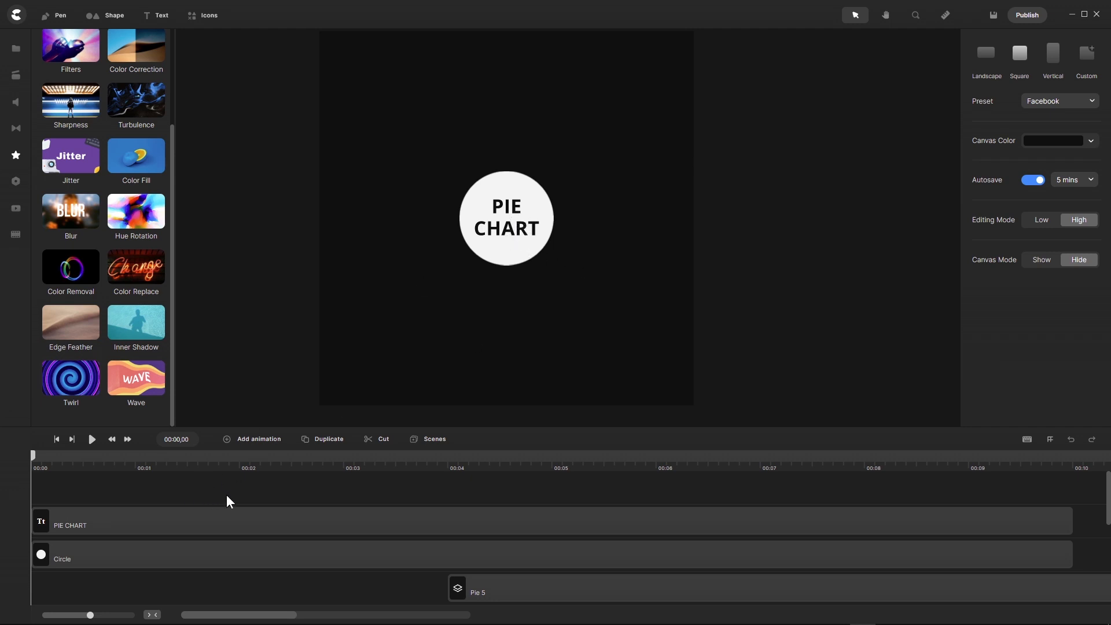
- Group the PIE CHART and Circle layers and rename the group "Text on Circle"
left_click_drag(227, 493, 160, 558)
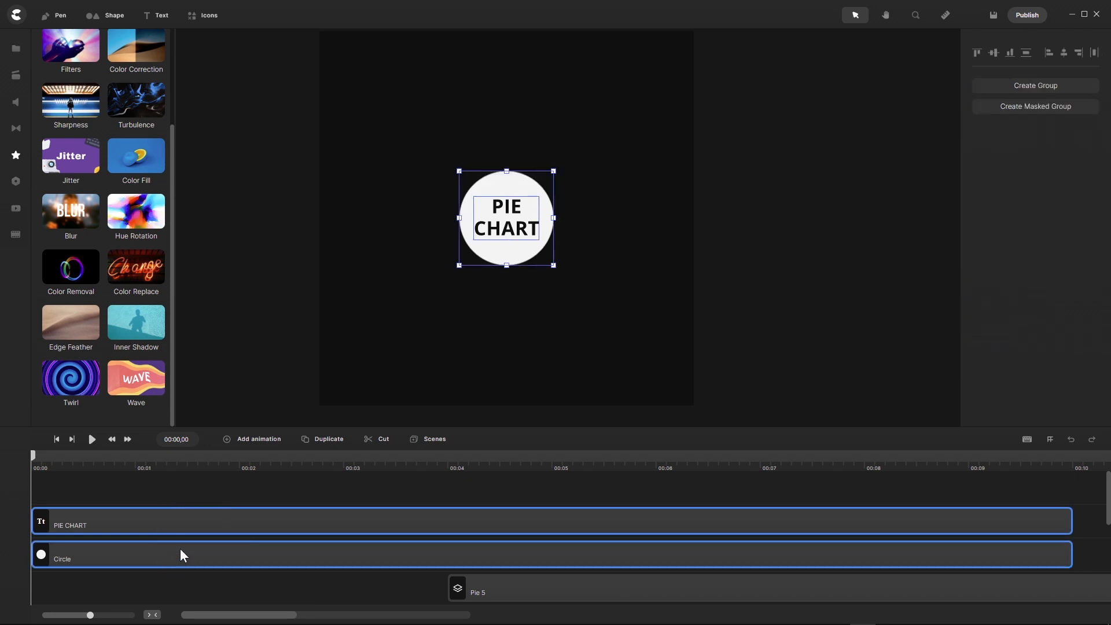
key("ctrl+g")
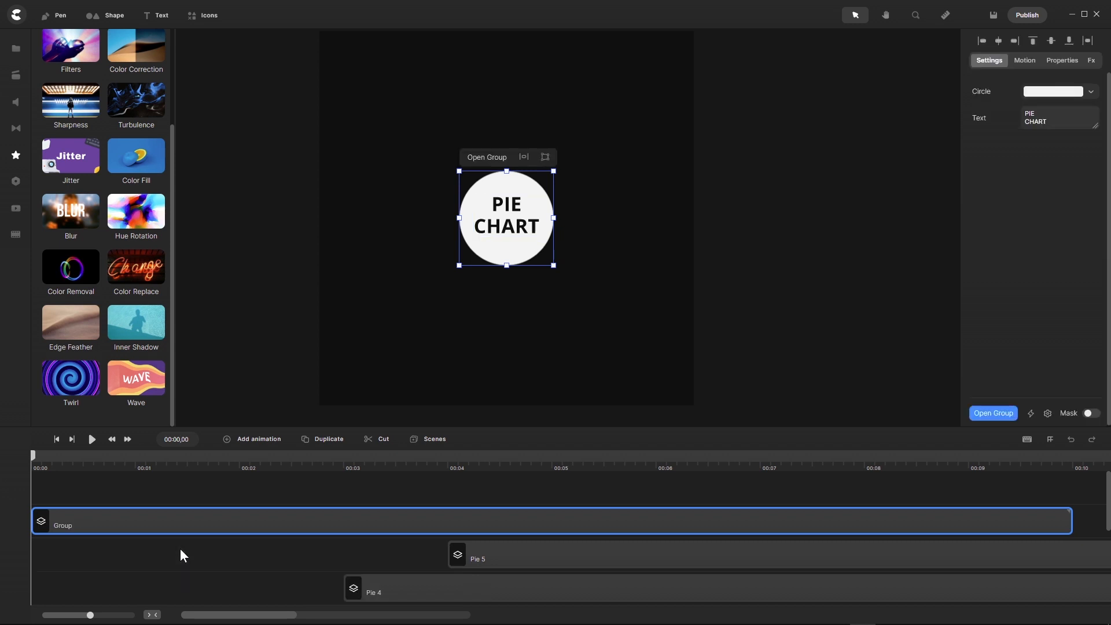
right_click(64, 522)
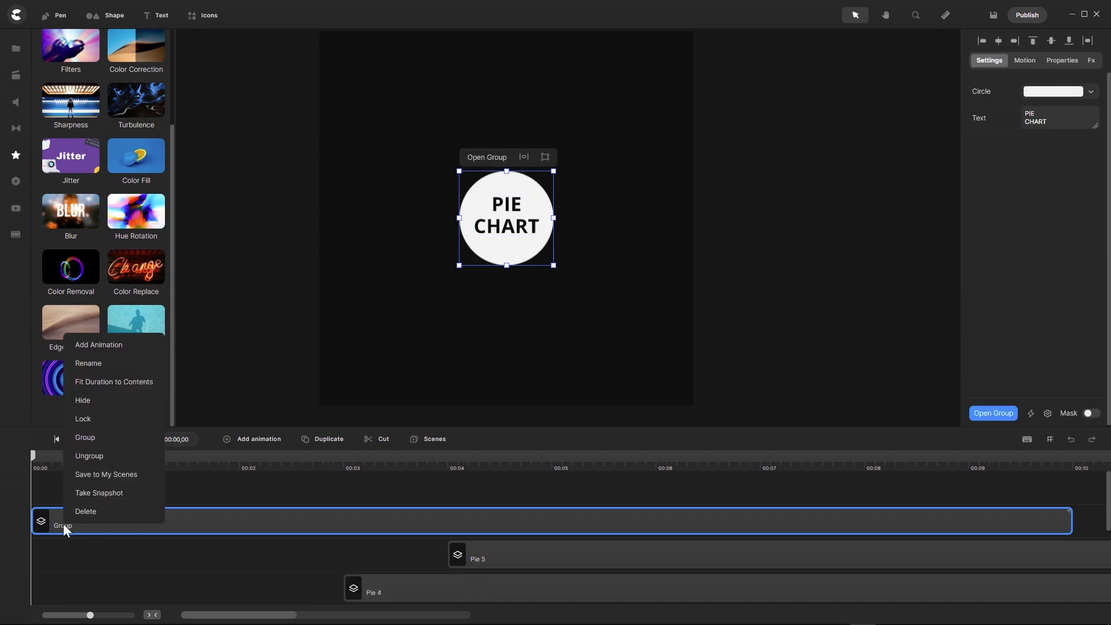
left_click(103, 367)
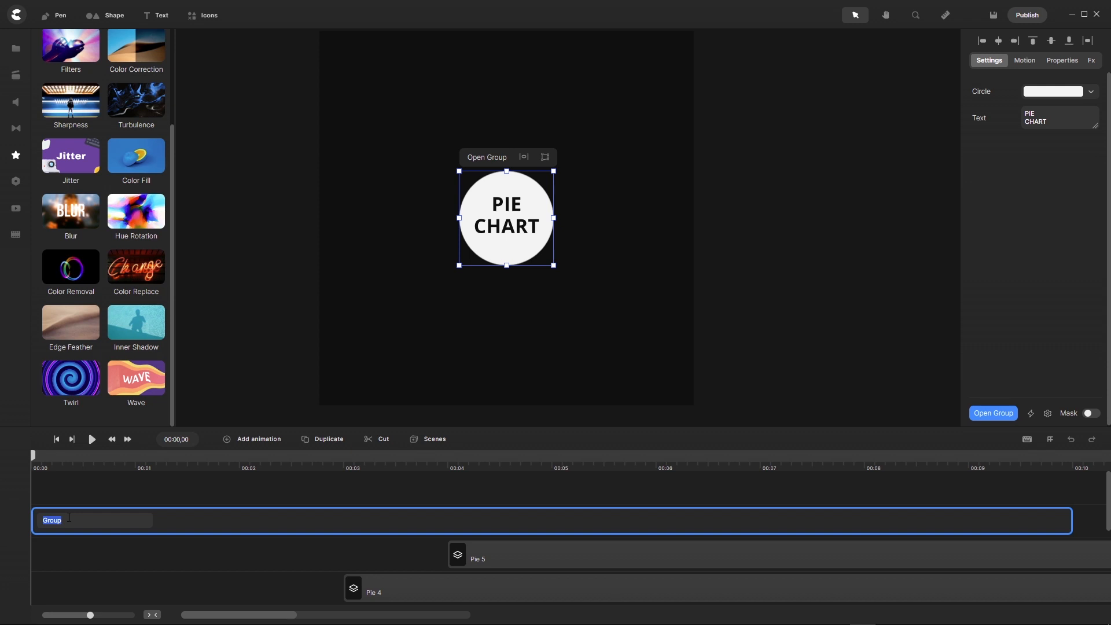
type("Text on Circle")
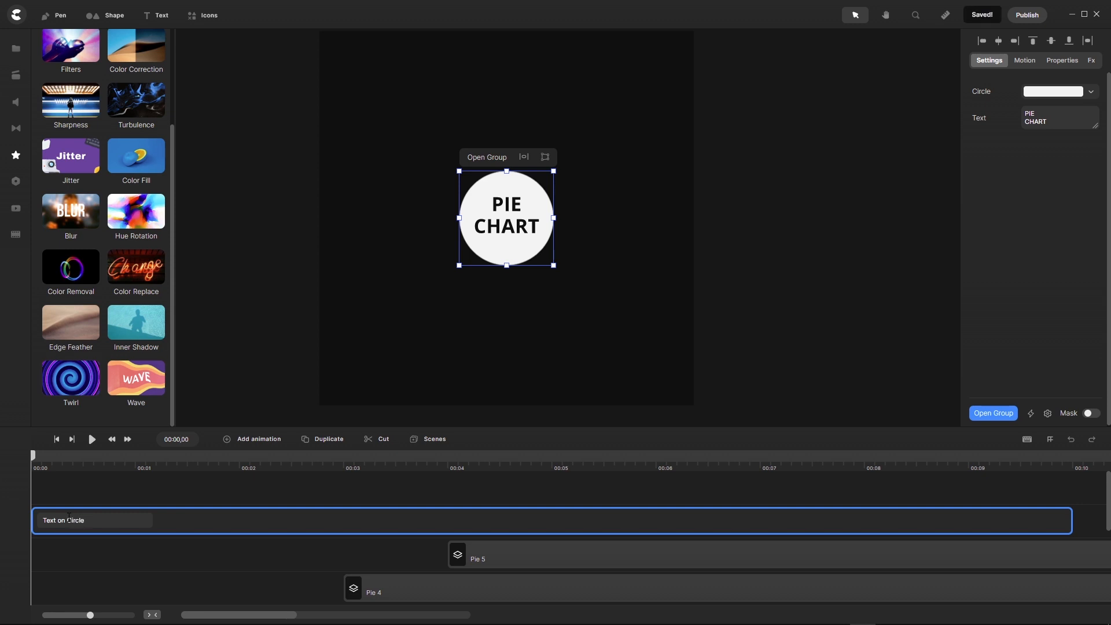
key("Return")
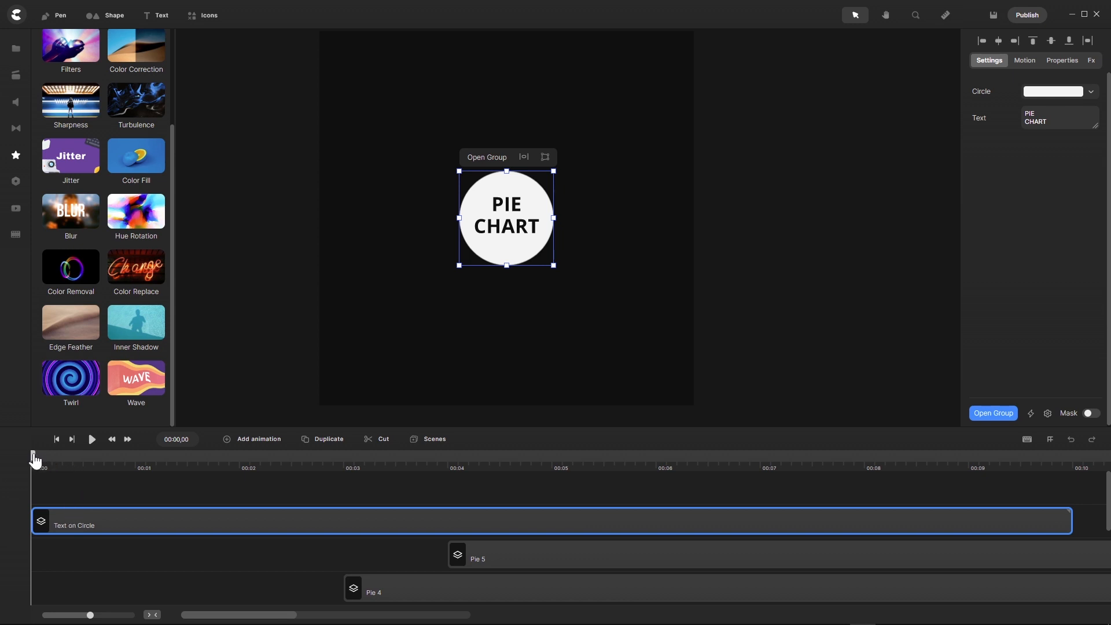
- Add a Scale animation with Out Back easing at 00:00 to the Text on Circle group, starting from 0% scale
mouse_move(34, 460)
left_mouse_down()
mouse_move(75, 461)
mouse_move(25, 465)
left_mouse_up()
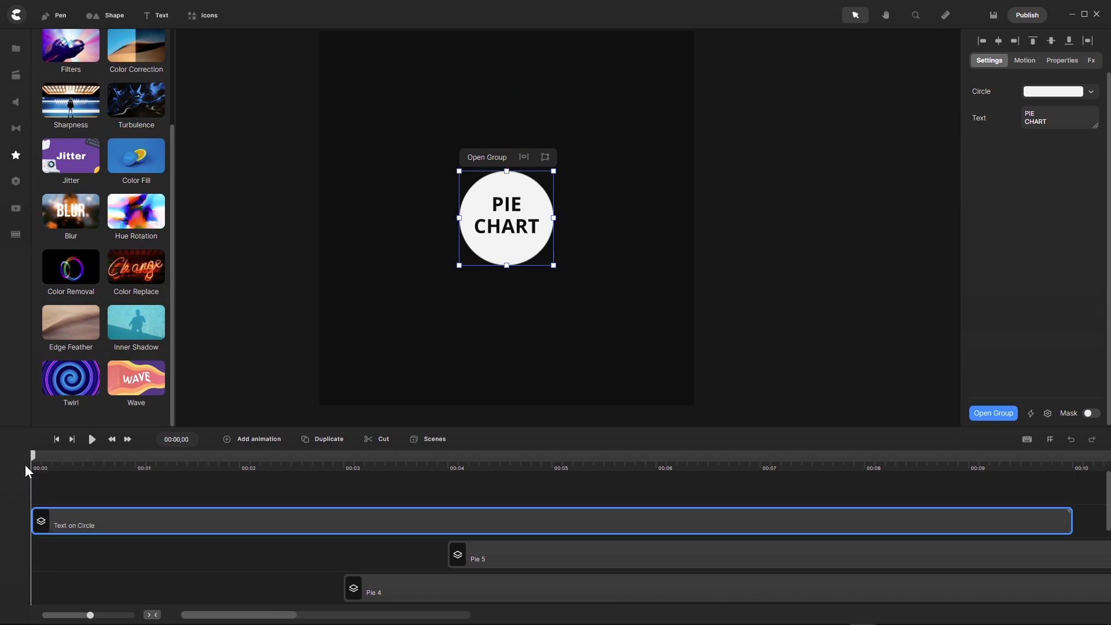
left_click(227, 441)
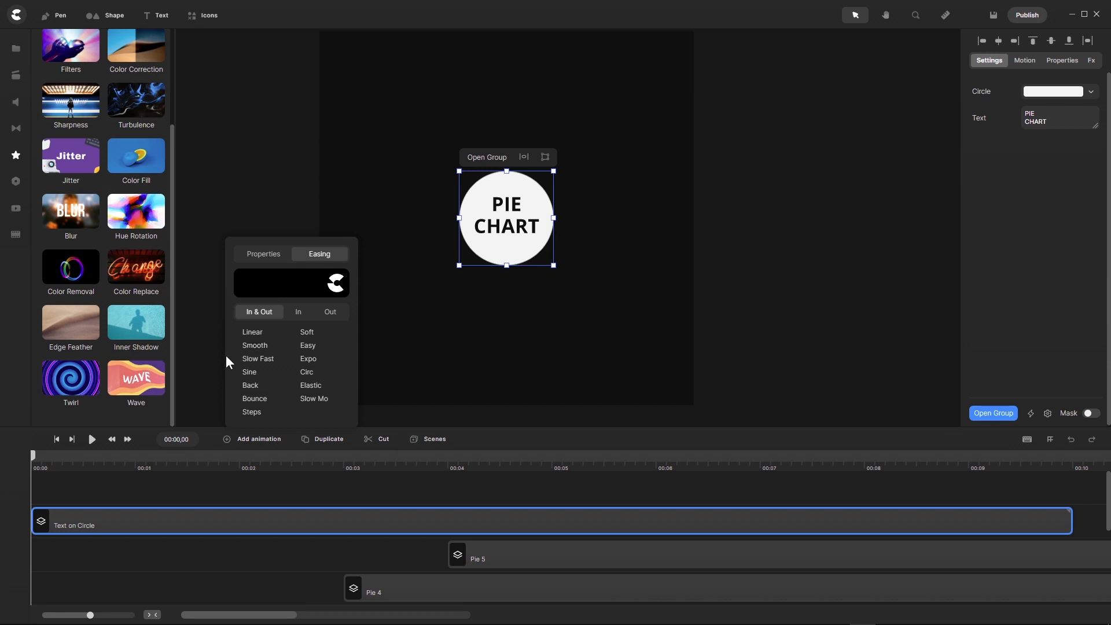
left_click(334, 313)
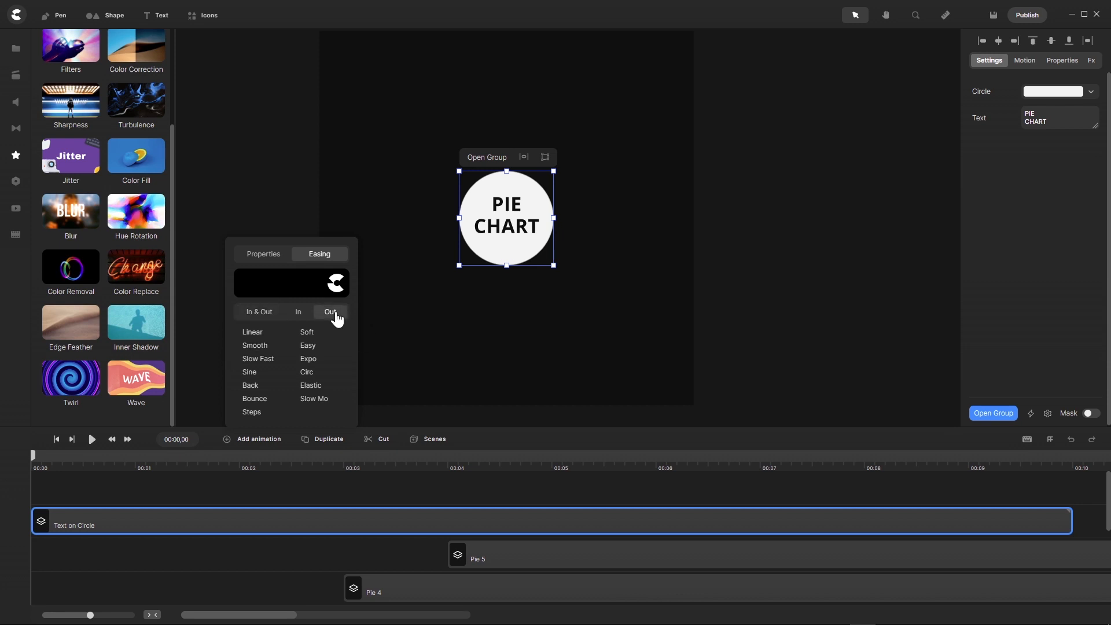
left_click(261, 386)
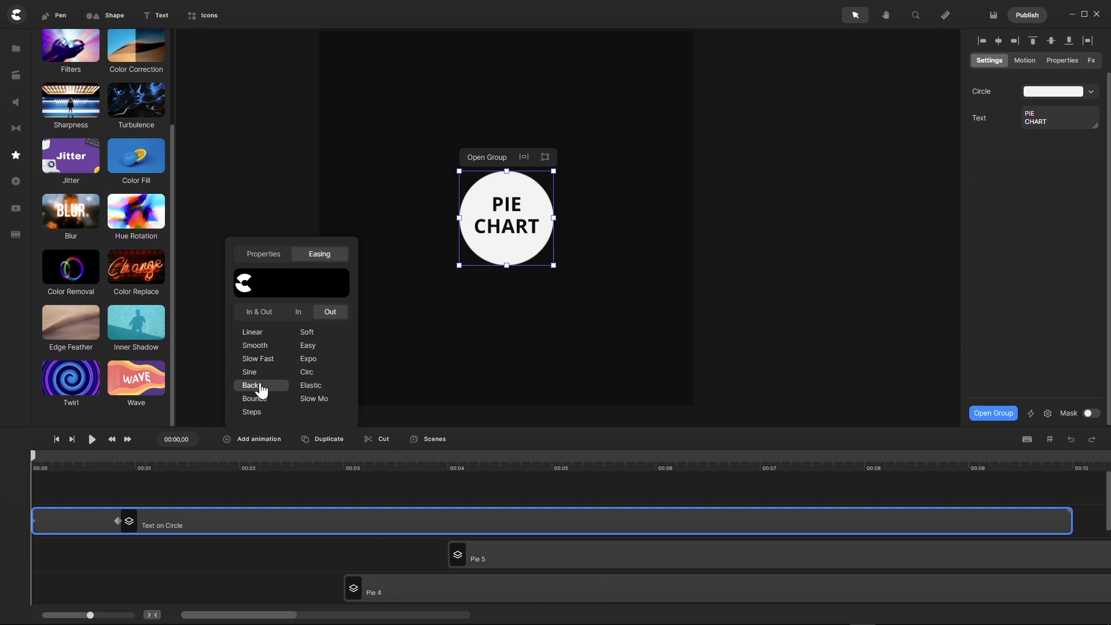
left_click(273, 262)
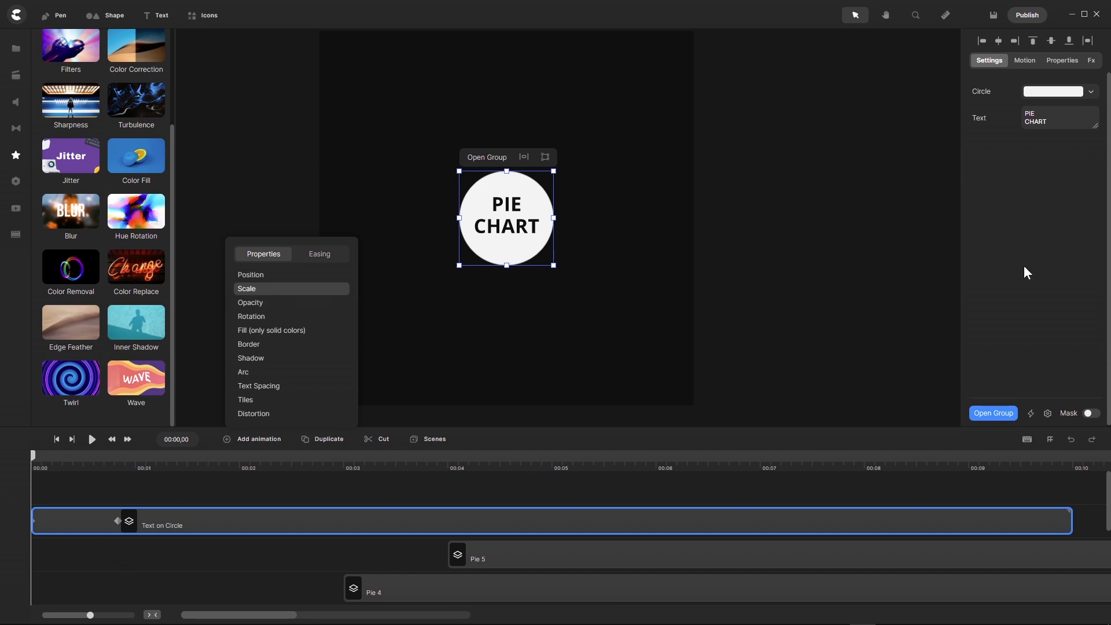
left_click(1064, 61)
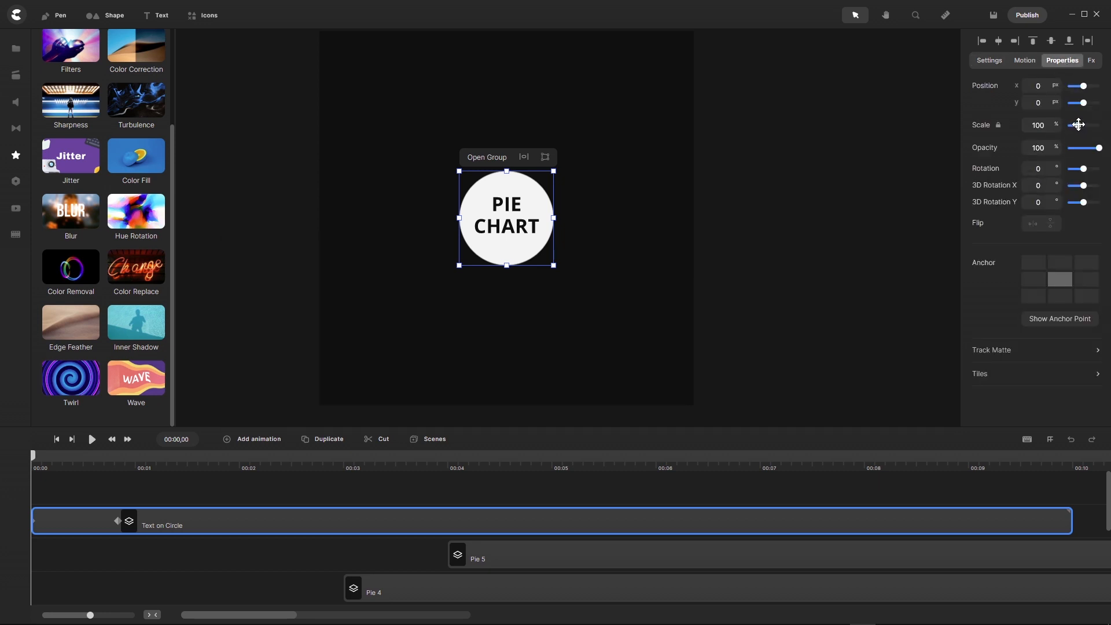
left_click_drag(1077, 125, 1056, 126)
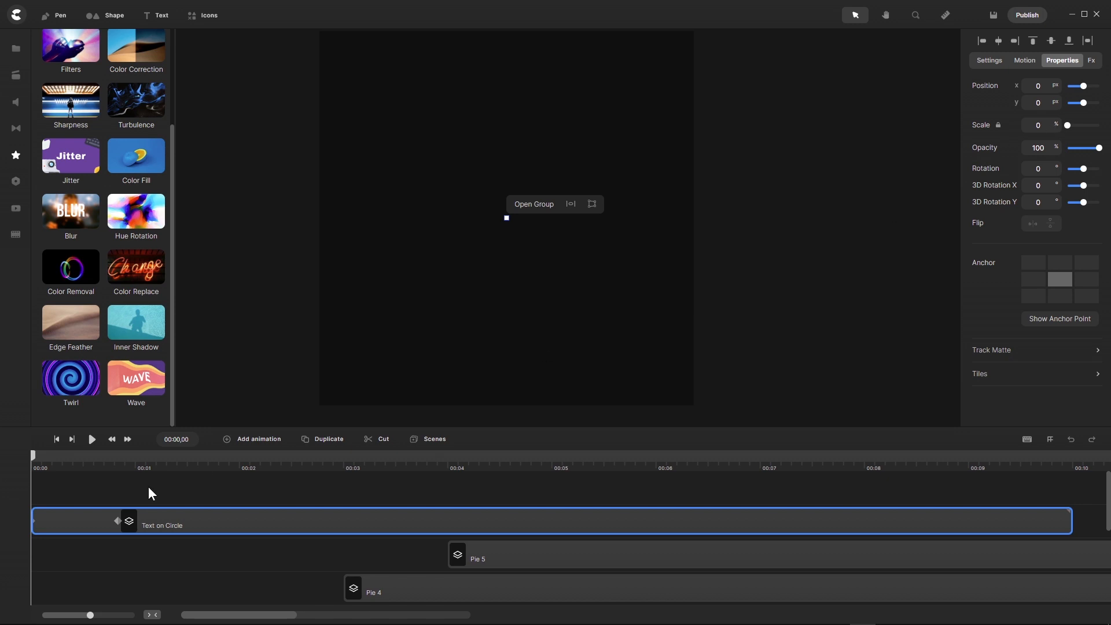
- Preview the scale animation and shorten it by moving the group's end keyframe to 00:00,15
left_click(91, 439)
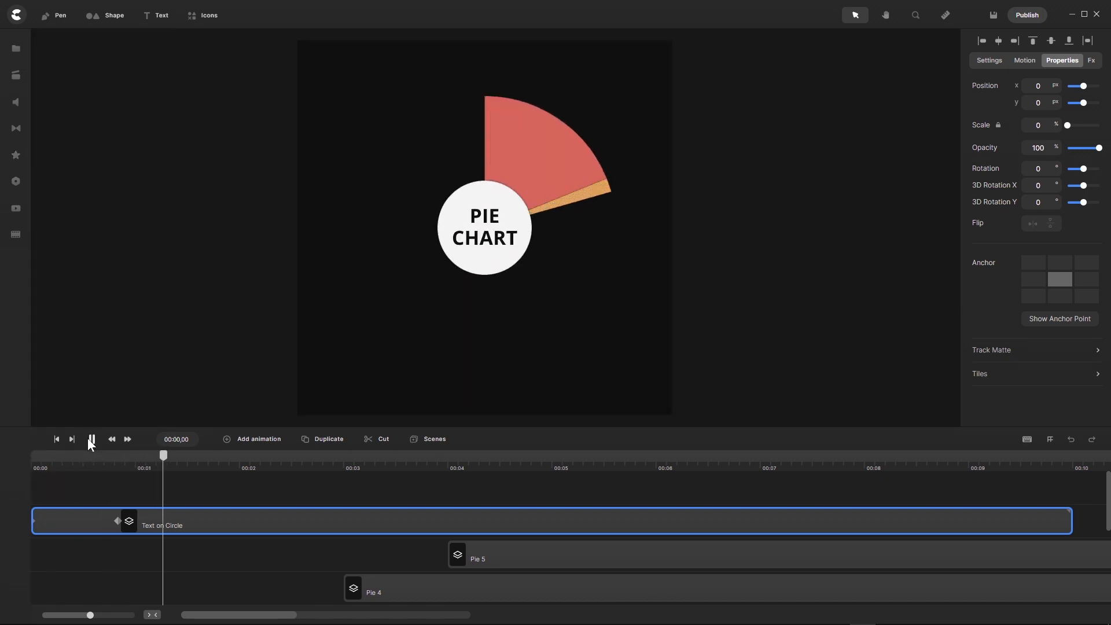
left_click(88, 439)
left_click_drag(164, 460, 83, 472)
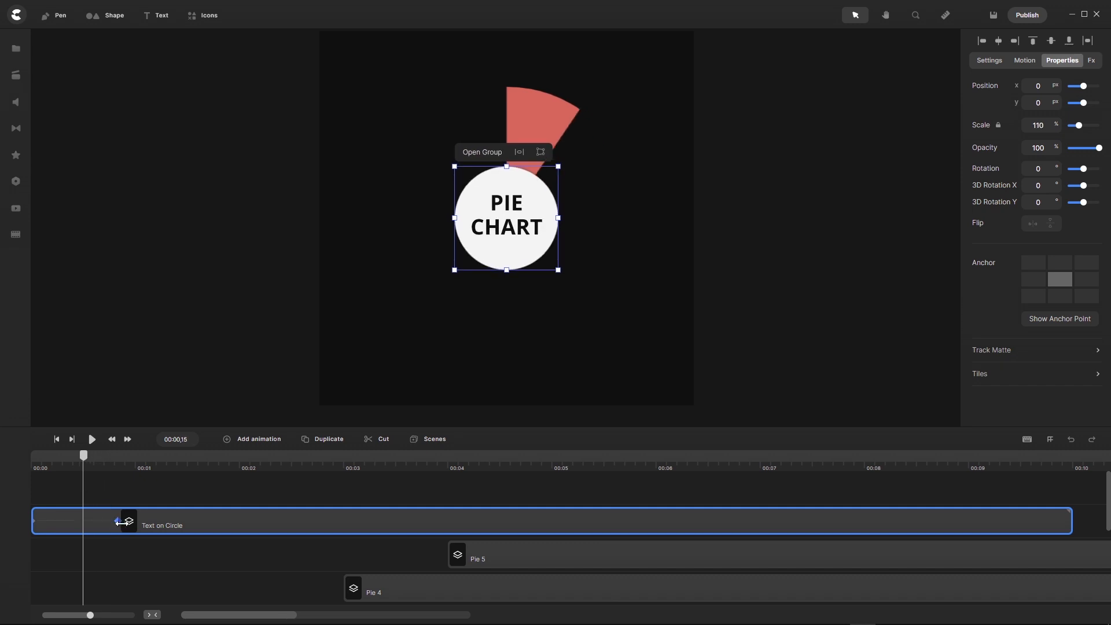
left_click_drag(117, 521, 86, 532)
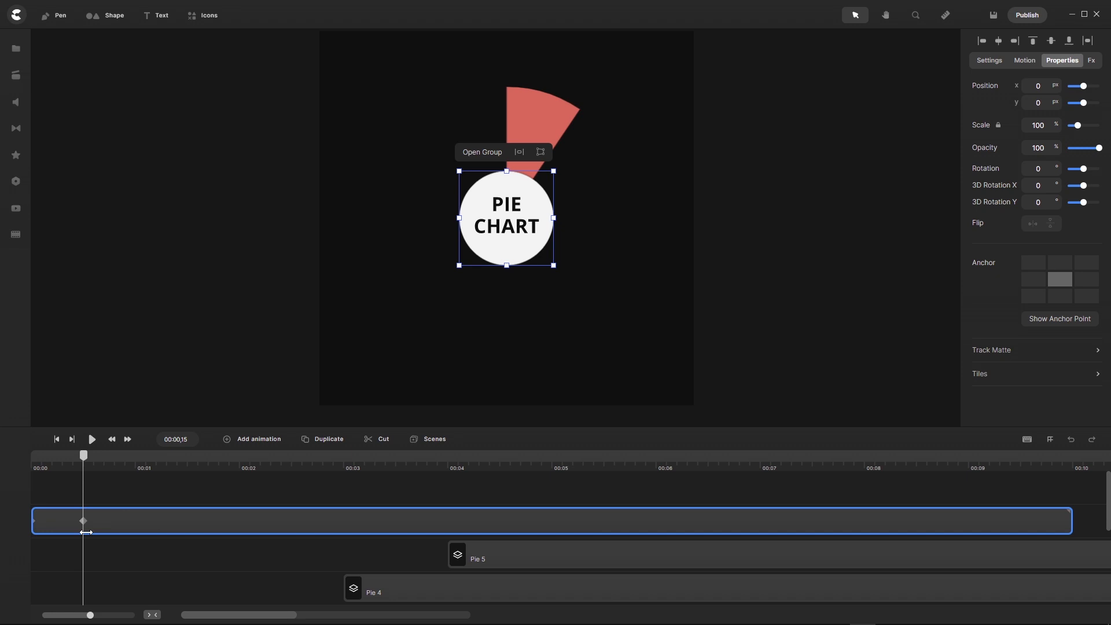
- Play the composition from the beginning to check the timing of the Text on Circle animation
left_click(117, 492)
left_click(57, 440)
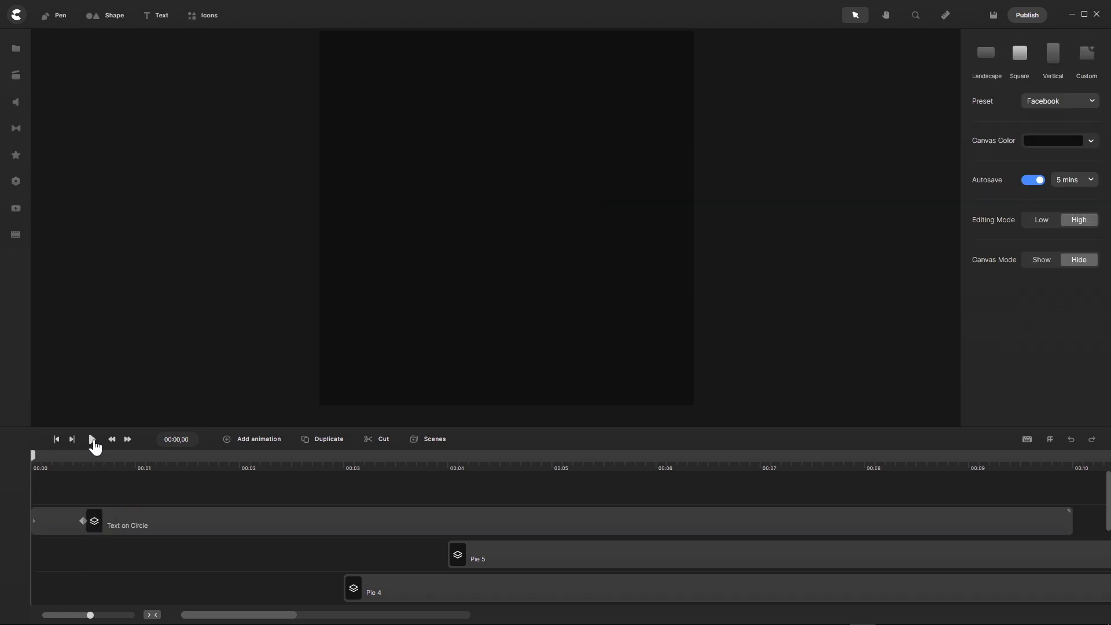
left_click(92, 439)
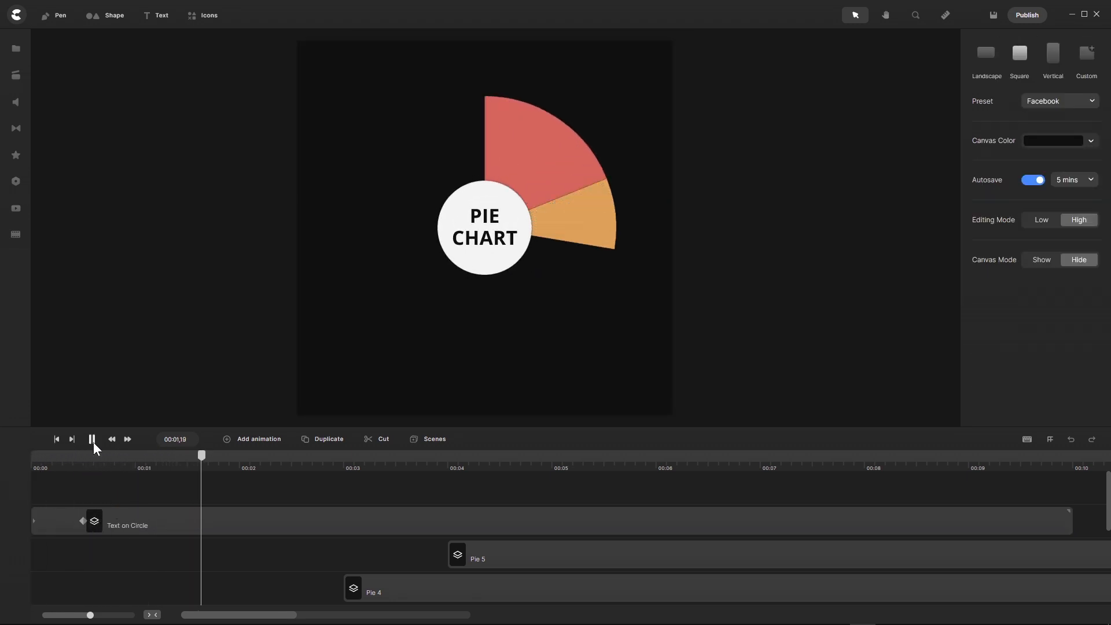
left_click(92, 441)
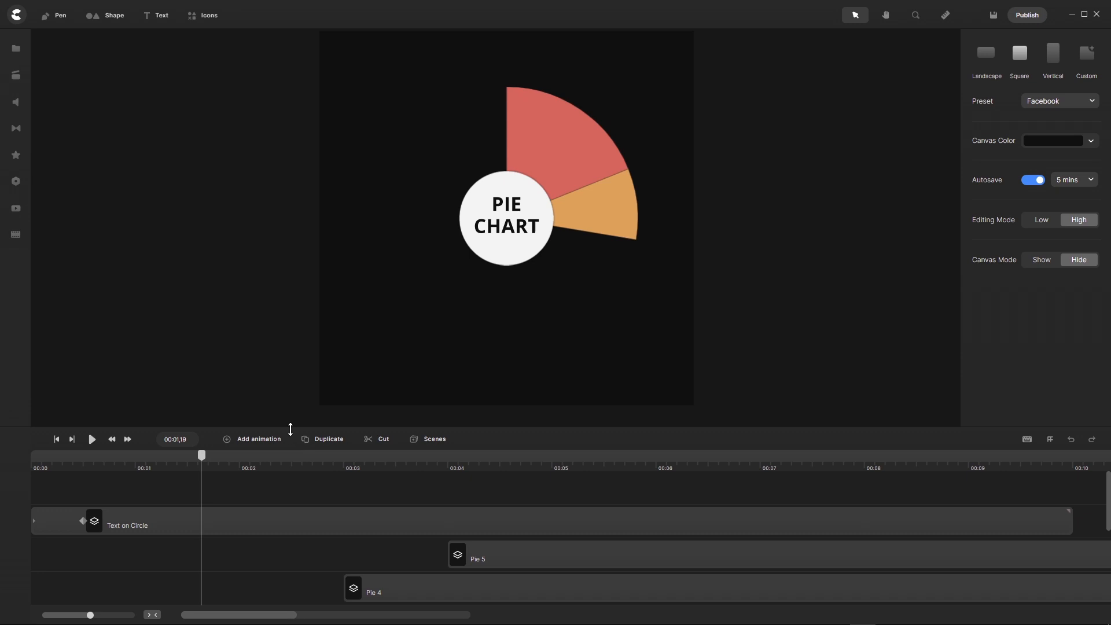
- Shift the layers Pie 1 to Pie 5 together so that Pie 1 starts at 00:00,15, keeping their stagger
left_click_drag(291, 429, 297, 174)
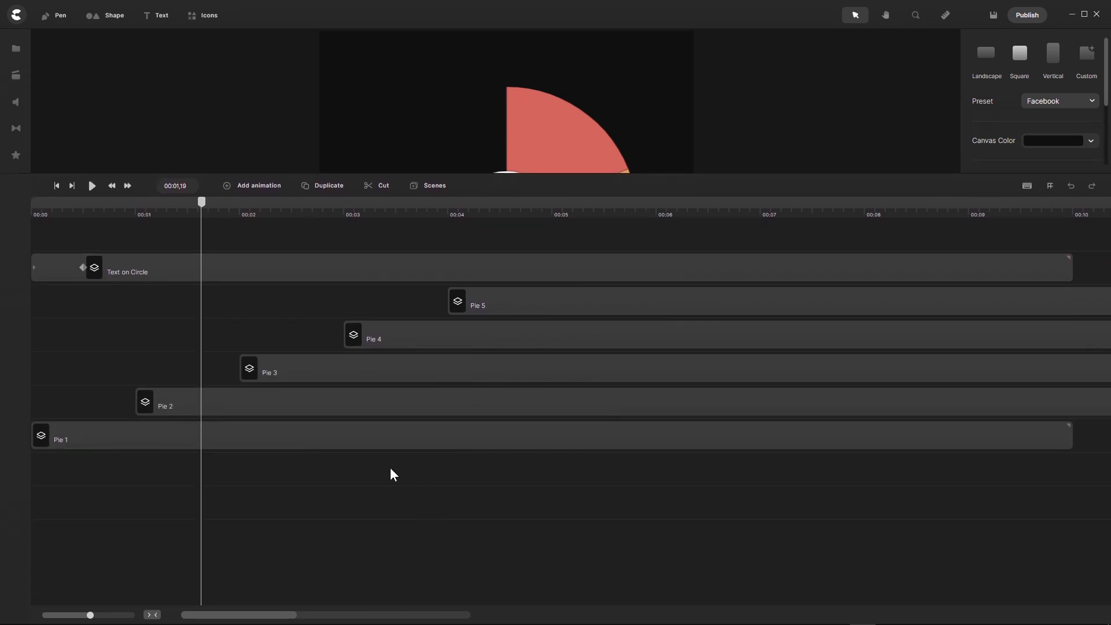
left_click_drag(202, 202, 82, 283)
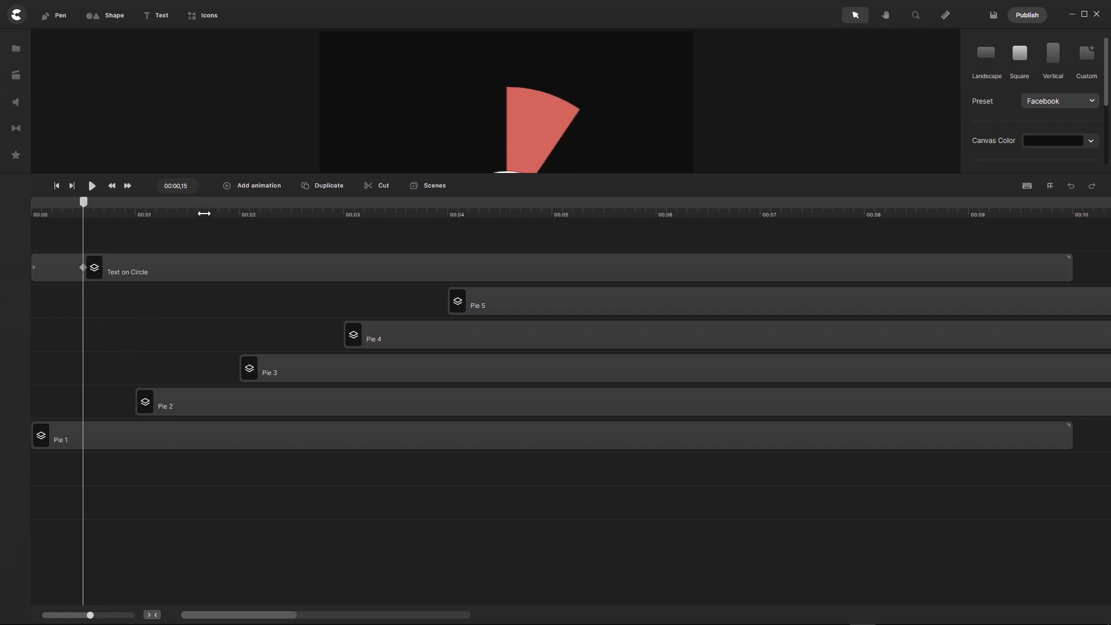
left_click_drag(260, 496, 612, 305)
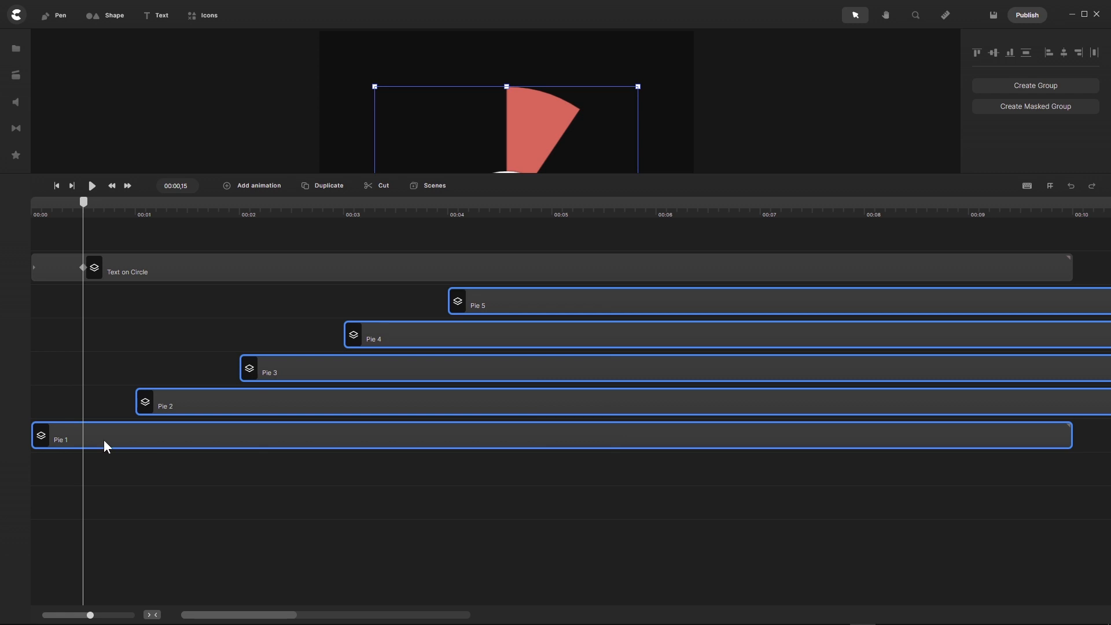
left_click_drag(104, 446, 157, 445)
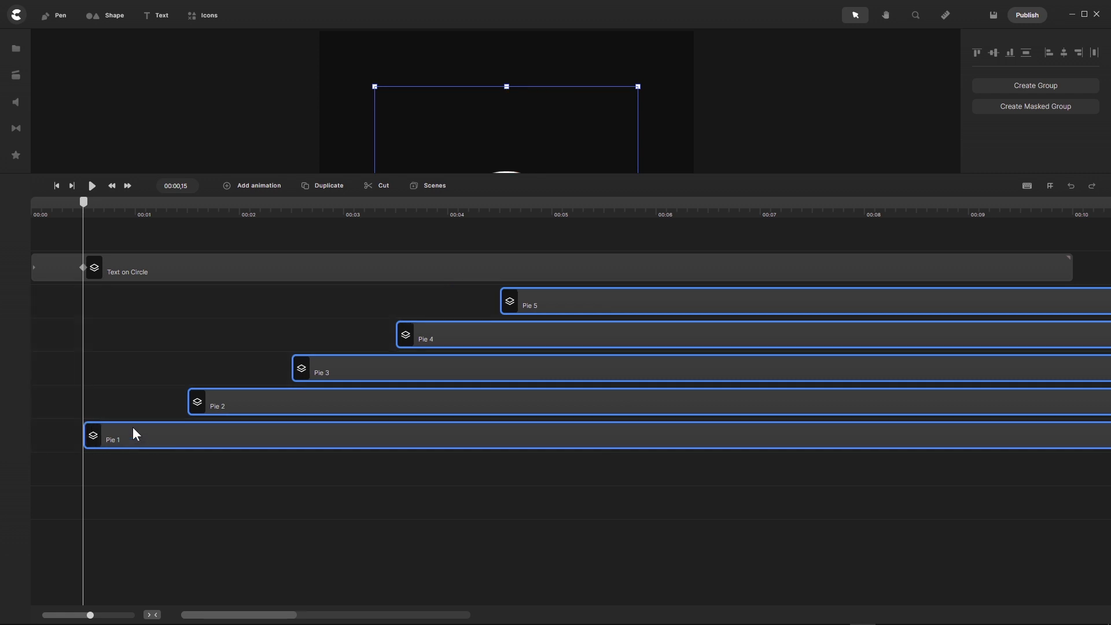
left_click(131, 399)
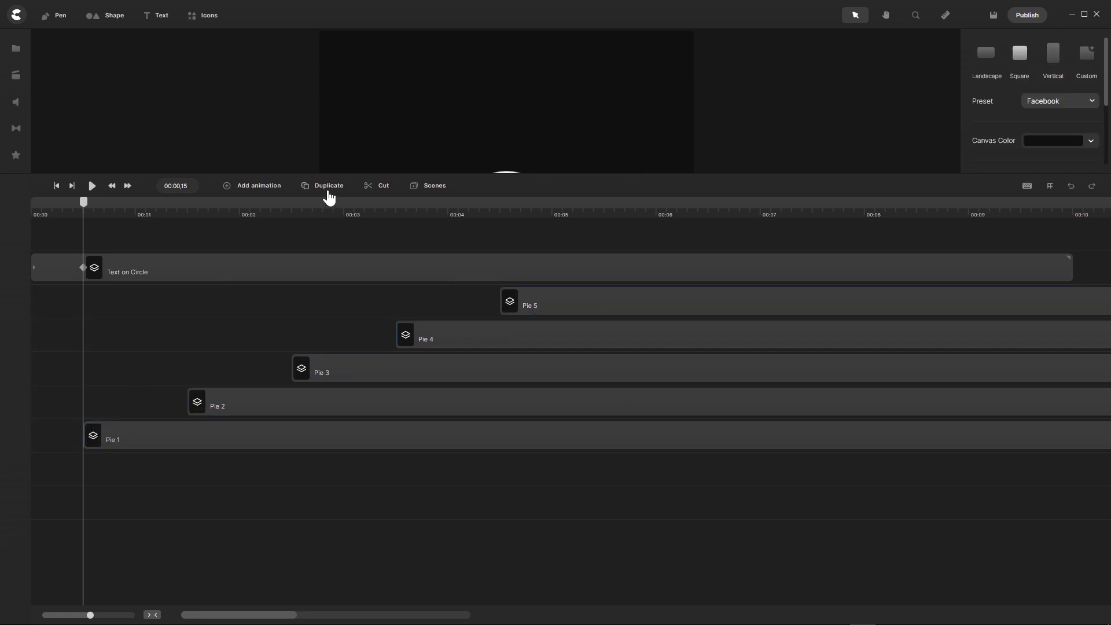
left_click_drag(288, 175, 251, 401)
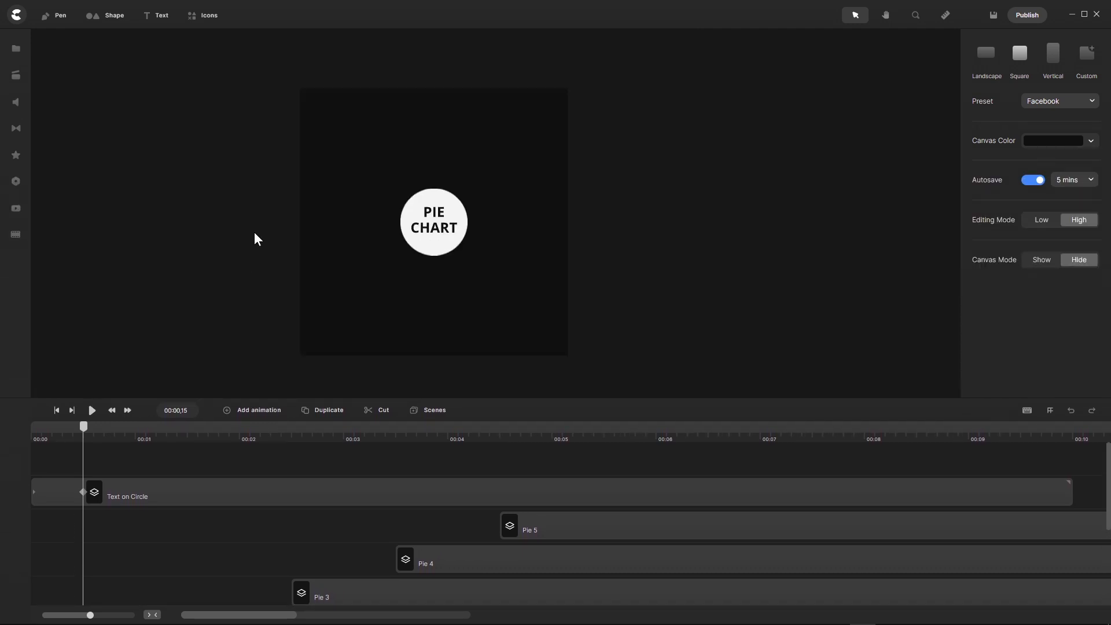
- Play the composition from the beginning to check the shifted pie slices against the title circle's scale animation
left_click(57, 410)
left_click(91, 411)
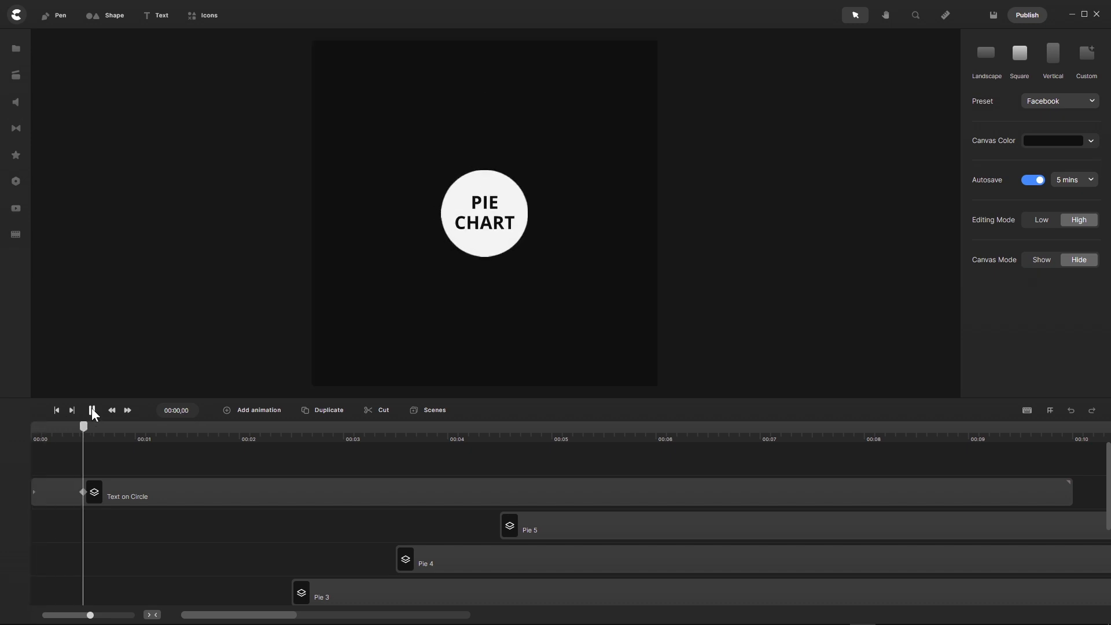
left_click(57, 410)
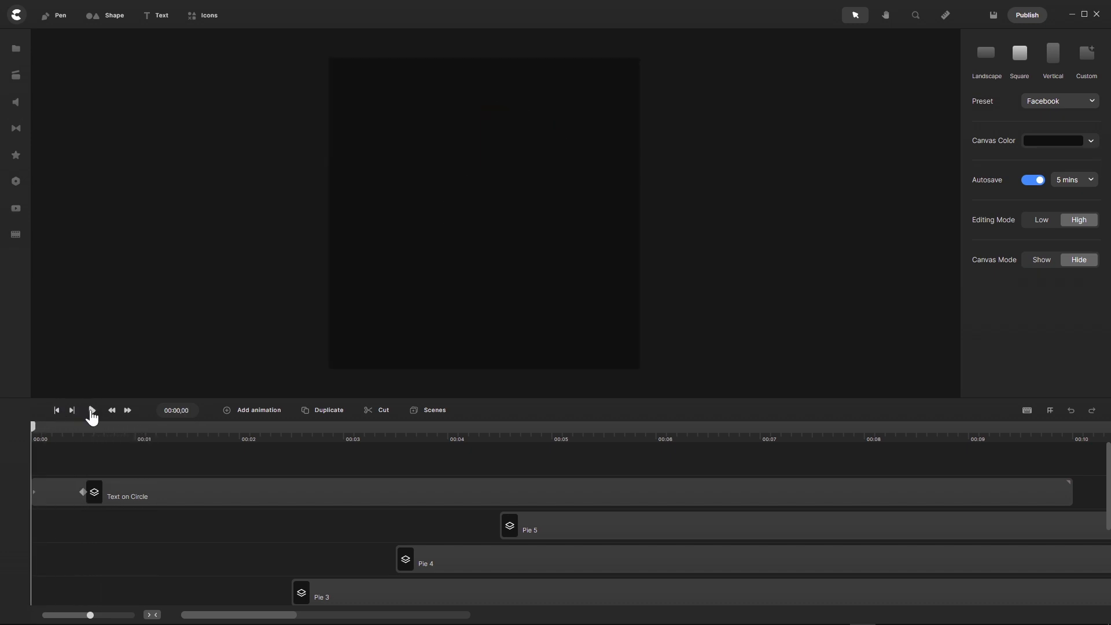
left_click(92, 410)
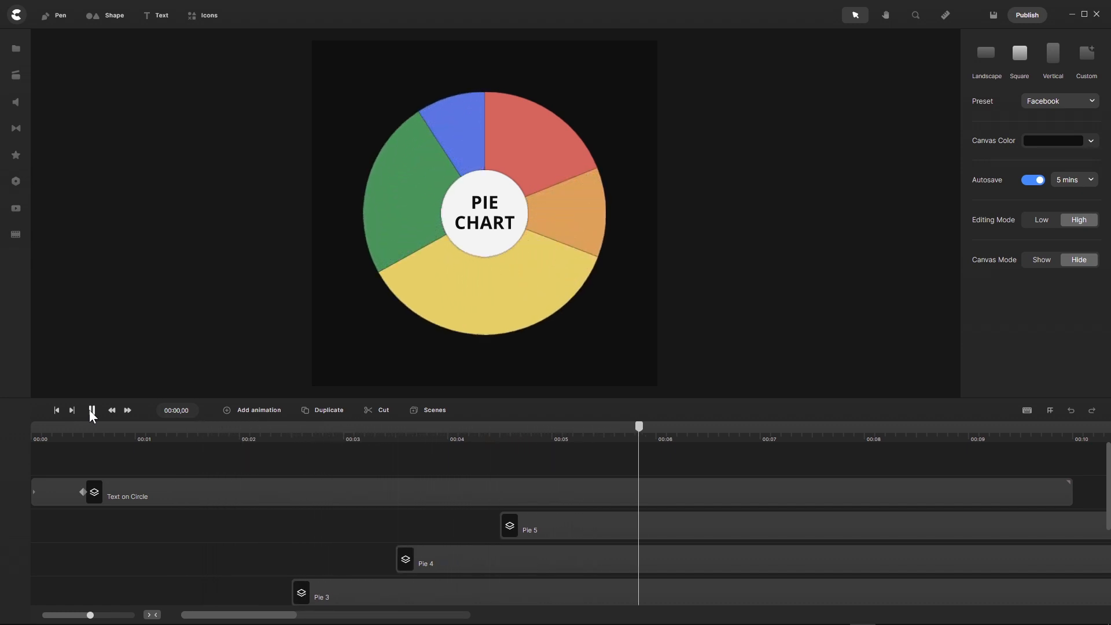
left_click(92, 411)
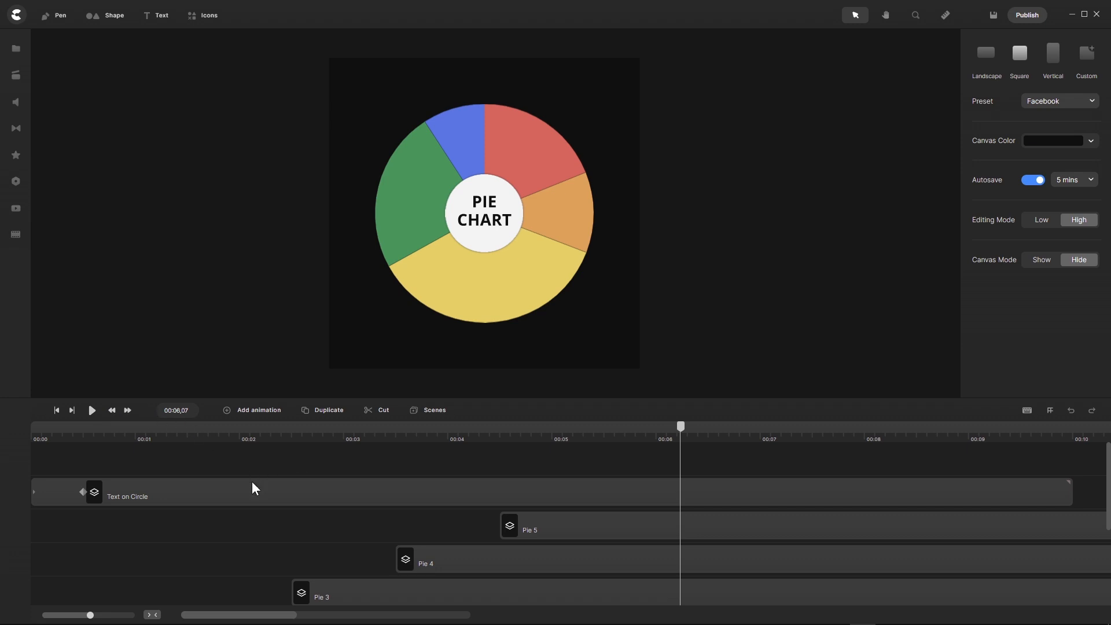
scroll(284, 539, "down", 4)
scroll(284, 539, "up", 4)
- Group the Text on Circle layer with all five pie layers into a single group
left_click_drag(683, 434, 633, 434)
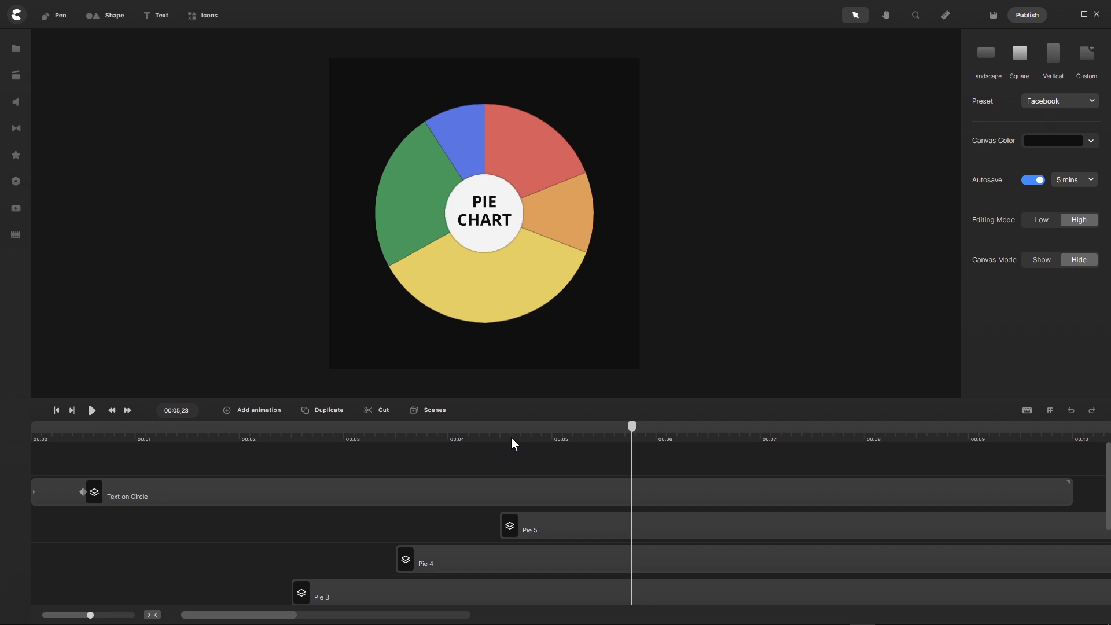
left_click_drag(521, 398, 536, 283)
left_click_drag(566, 338, 439, 588)
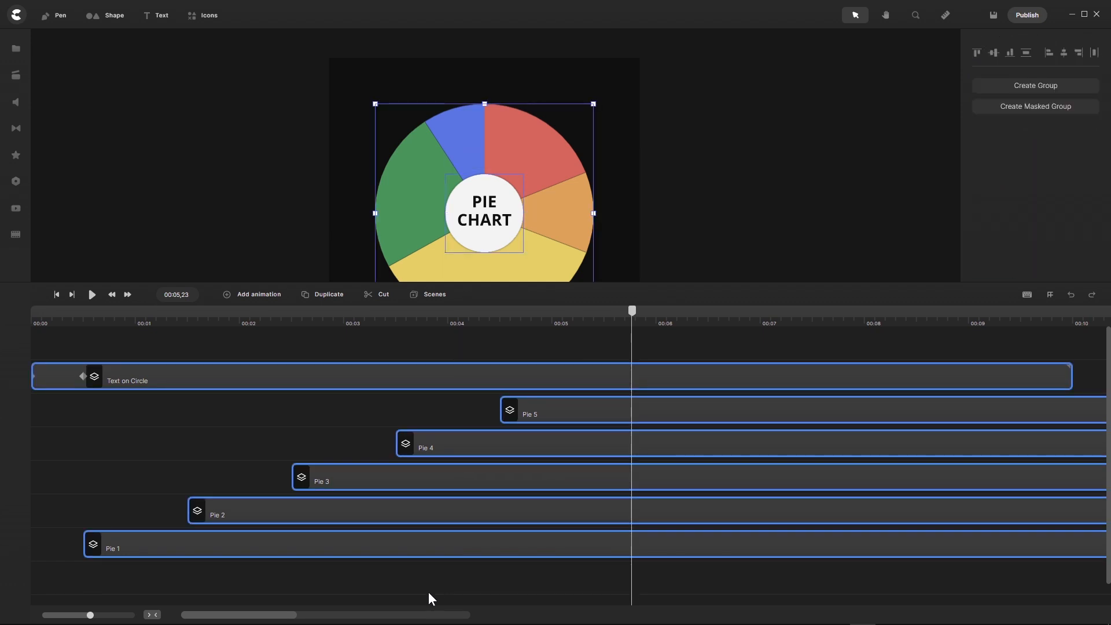
key("ctrl+g")
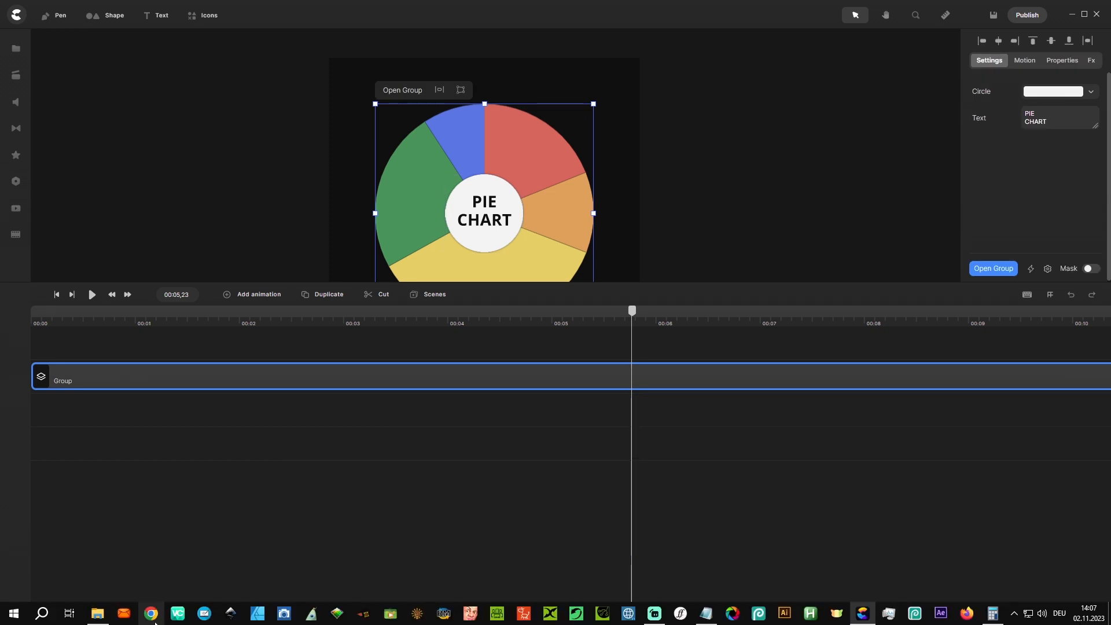
left_click(151, 615)
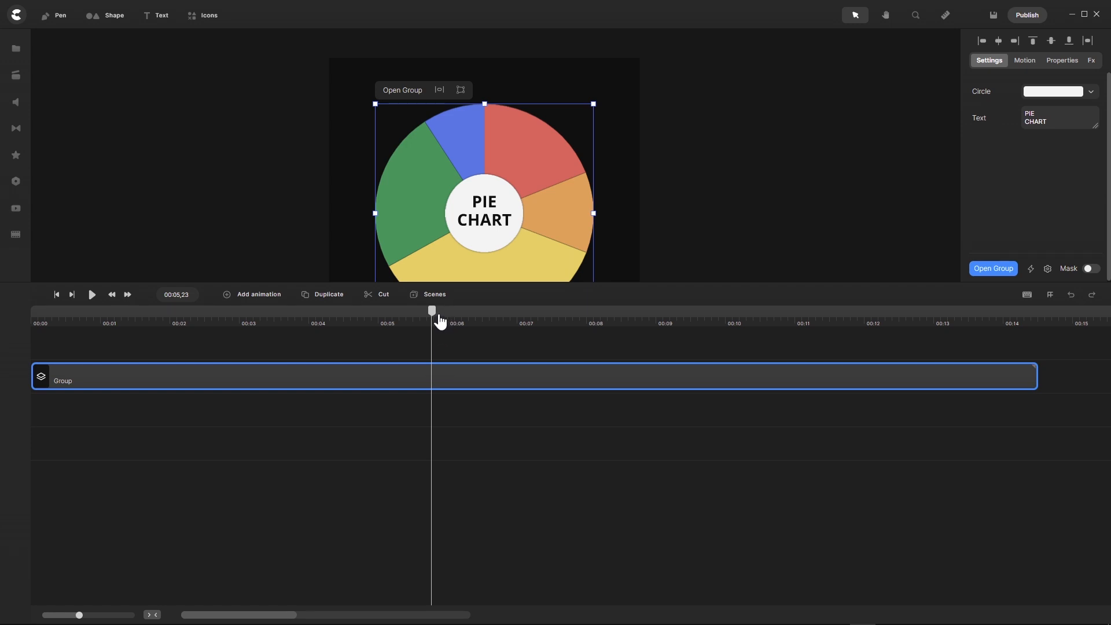
- Shorten the new group's duration so that it ends at 00:08,00 and fit the timeline to it
left_click_drag(431, 311, 589, 331)
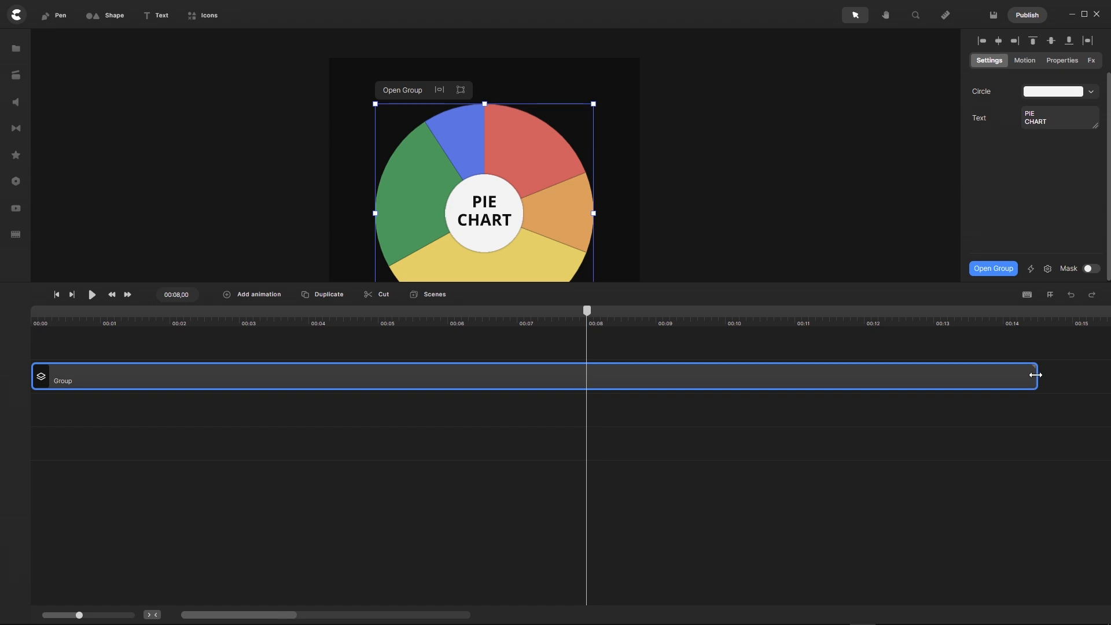
left_click_drag(1034, 376, 584, 397)
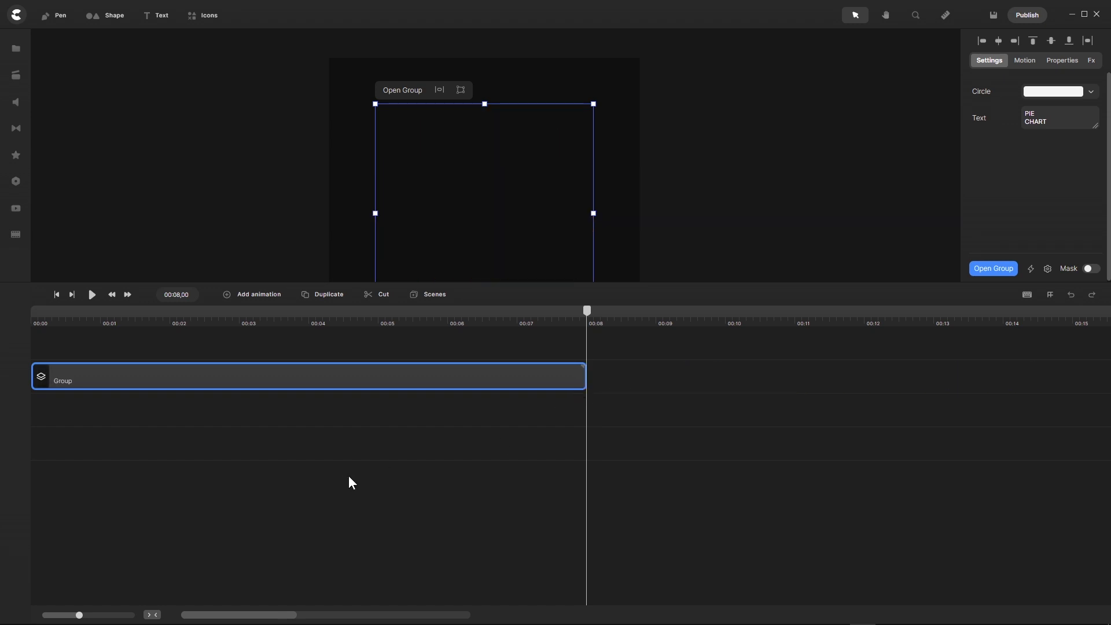
left_click(152, 616)
left_click_drag(213, 287, 218, 422)
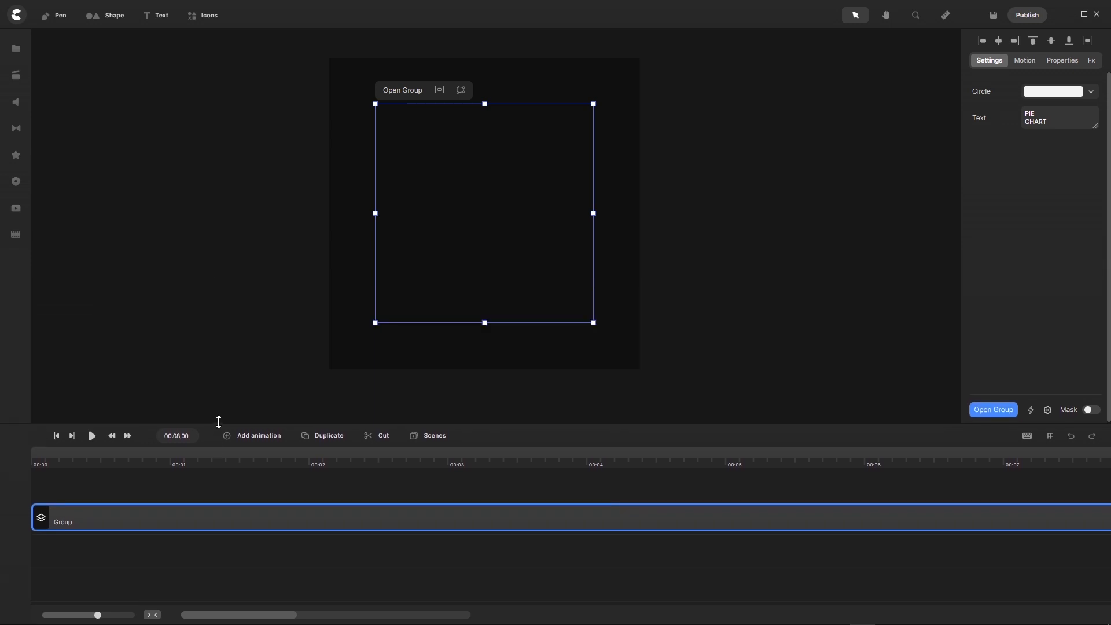
- Rename the group "Pies qith Text on Circle"
right_click(104, 520)
left_click(135, 360)
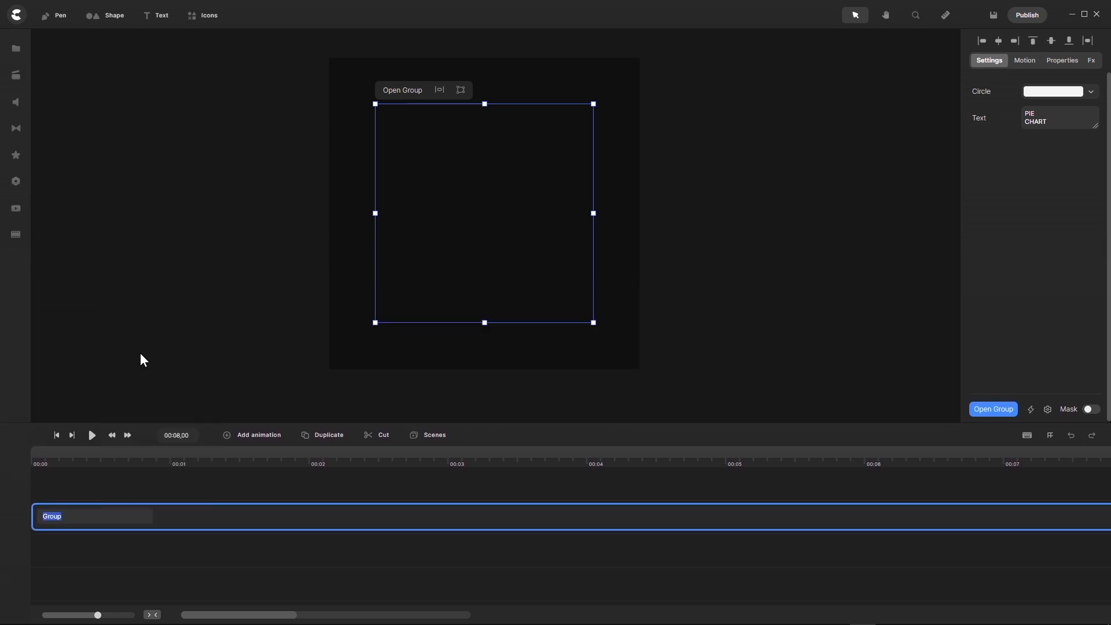
type("P")
type("ie")
type("s c")
type("ith Text on")
type(" C")
type("irc")
type("le")
left_click(154, 571)
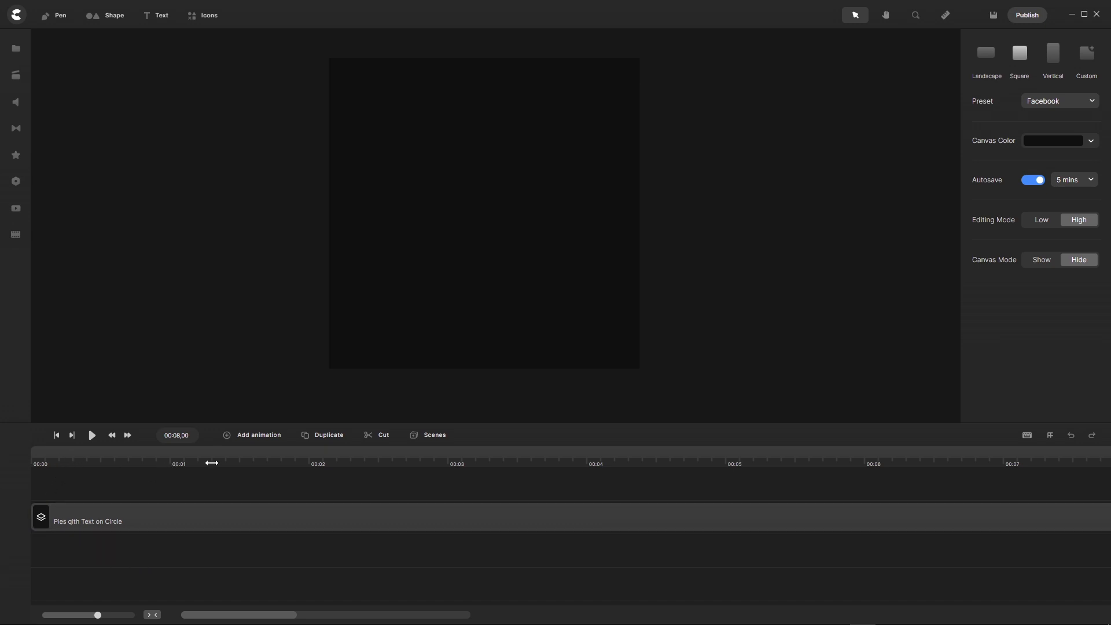
- Play the grouped pie chart animation from the beginning
left_click(56, 435)
left_click(92, 435)
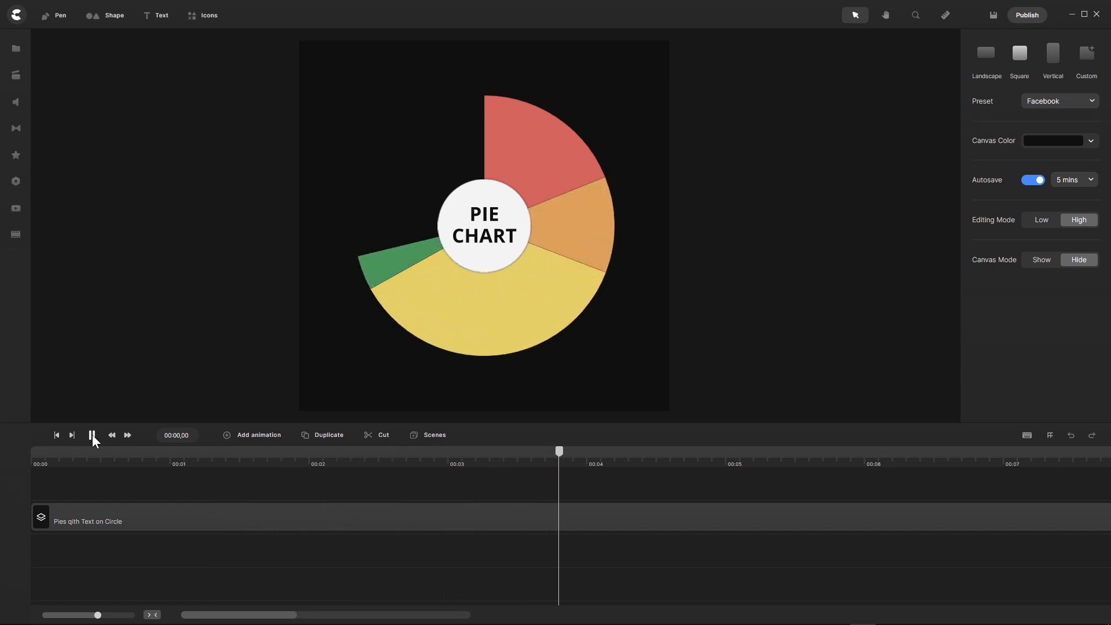
left_click(92, 435)
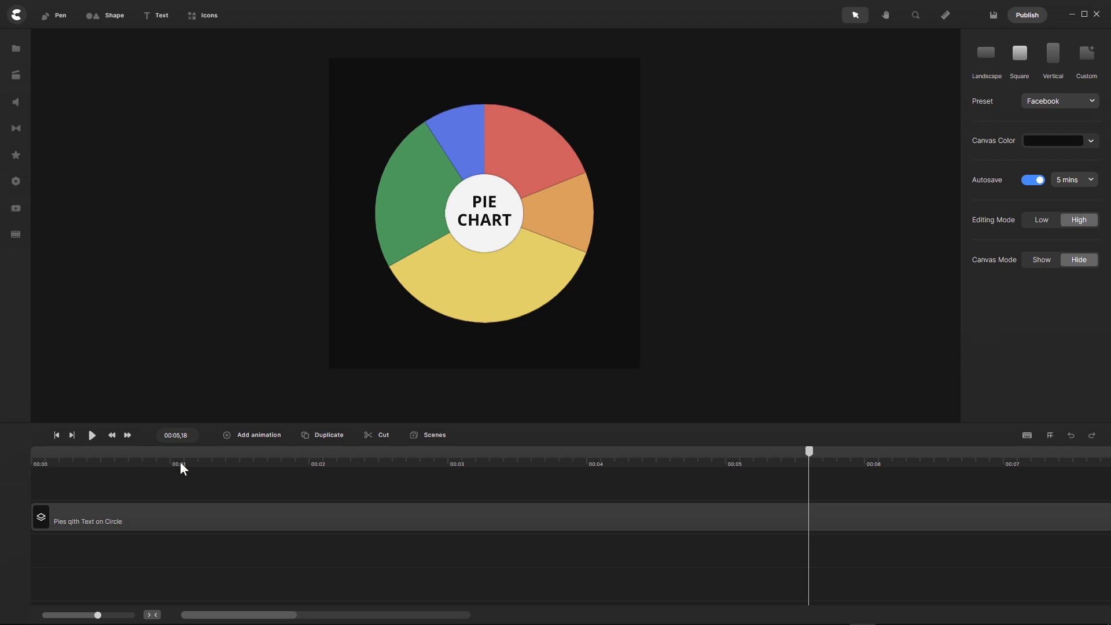
- Tilt the whole pie chart group by setting its 3D Rotation X to -76°
left_click(291, 511)
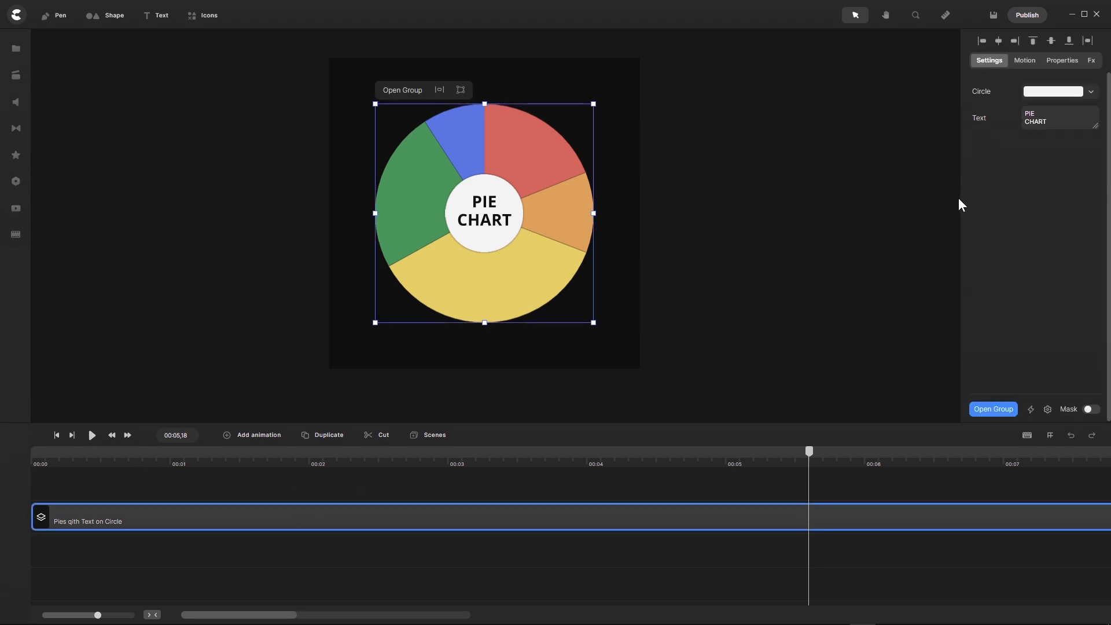
left_click(1066, 66)
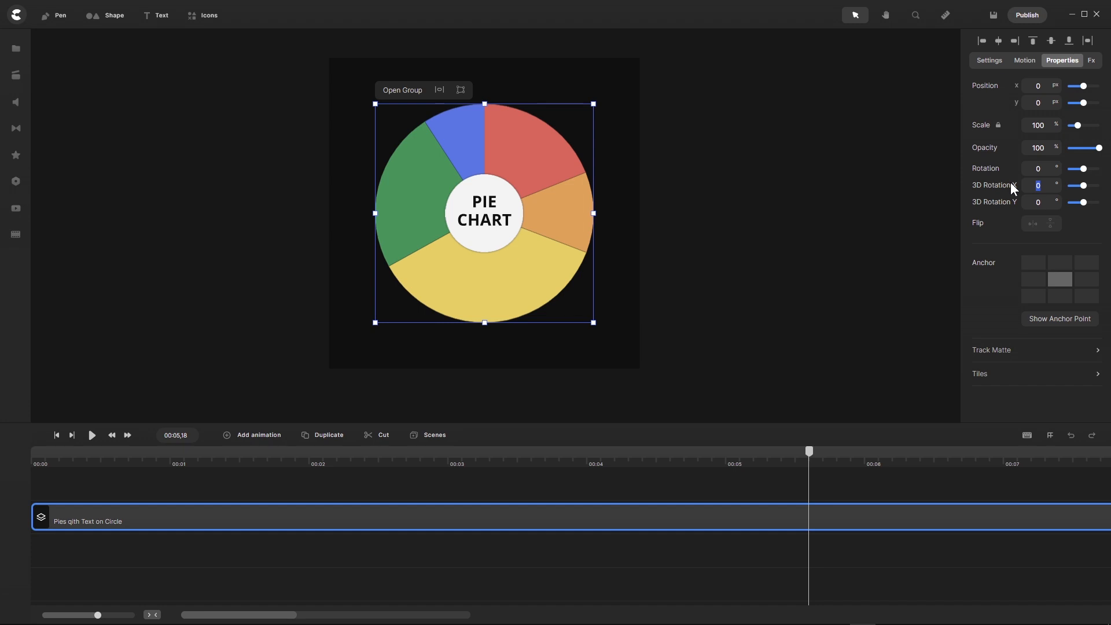
type("-76")
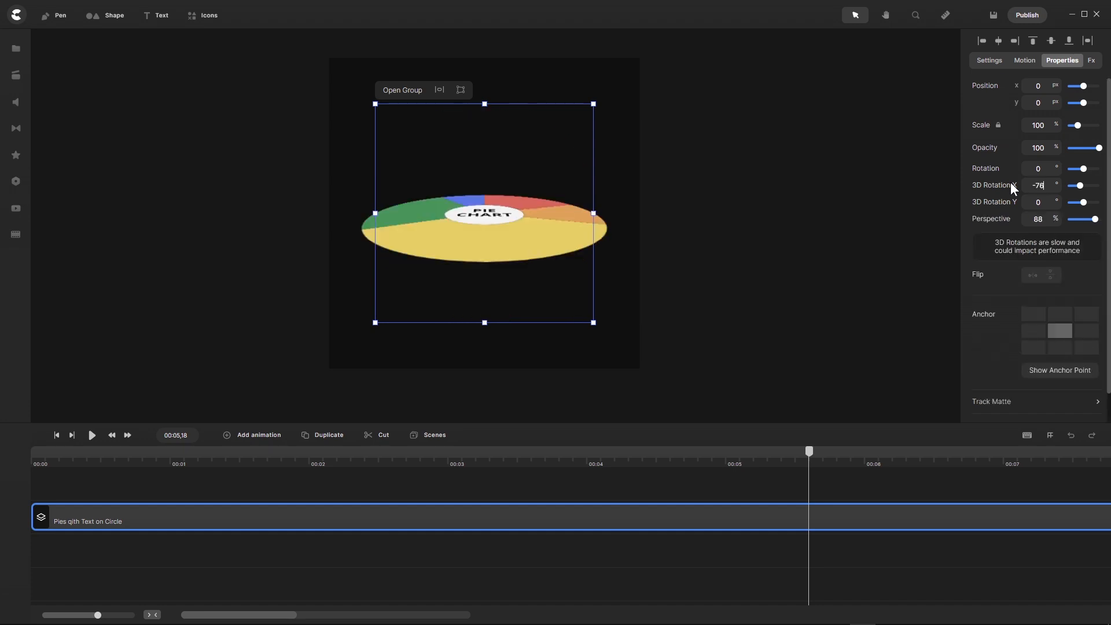
- Play the tilted pie chart animation from the beginning and examine the slices and title circle up close
left_click(56, 436)
left_click(92, 435)
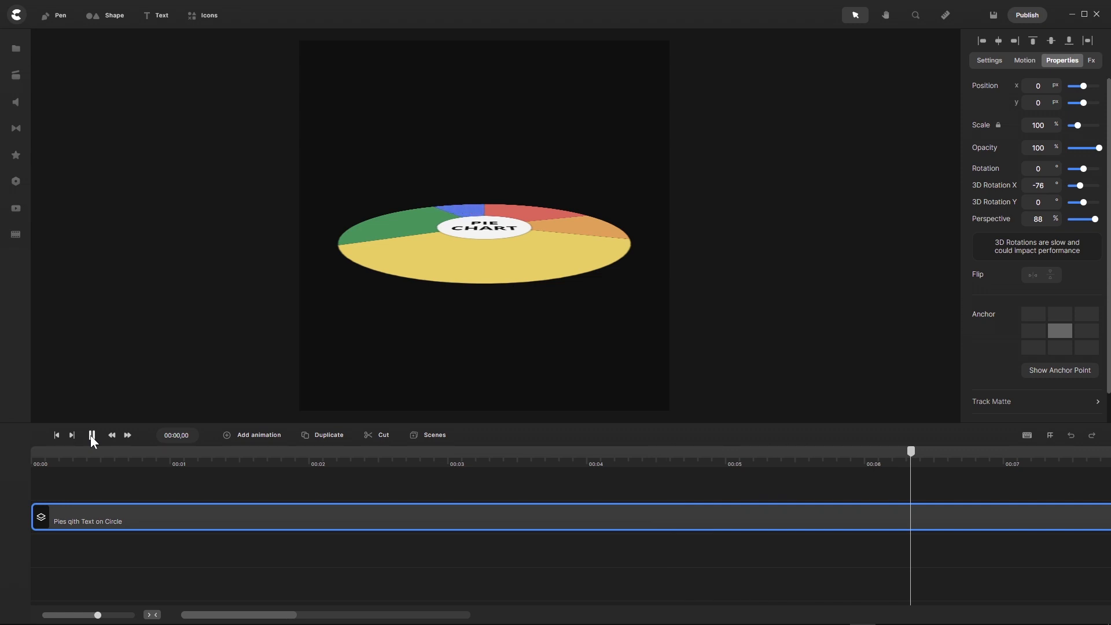
left_click(91, 436)
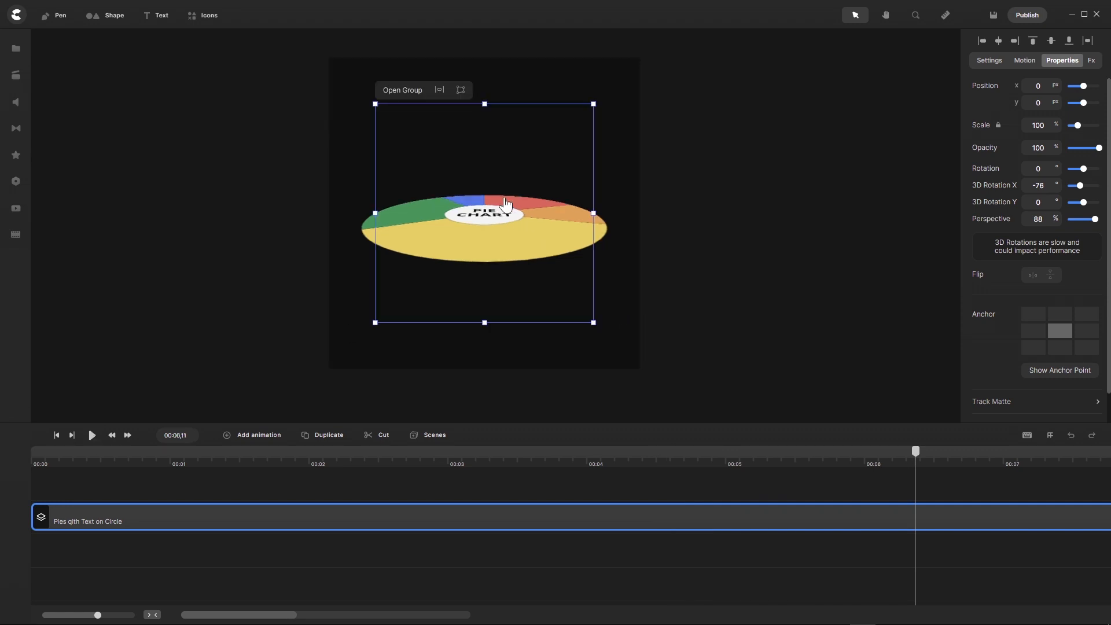
scroll(507, 206, "up", 5)
scroll(469, 215, "up", 2)
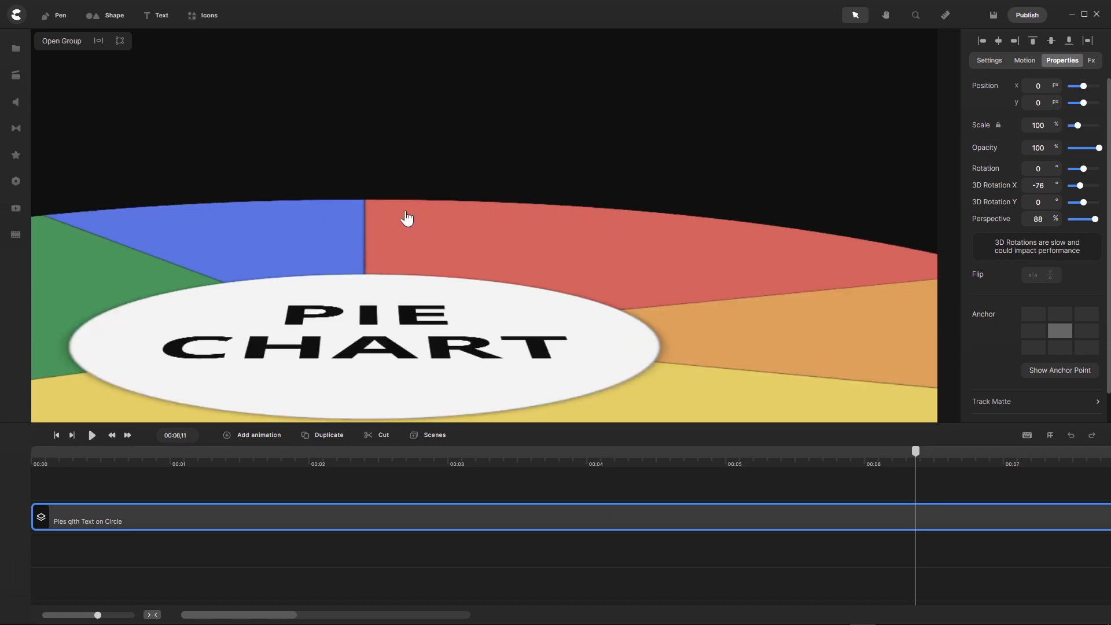
scroll(565, 169, "down", 5)
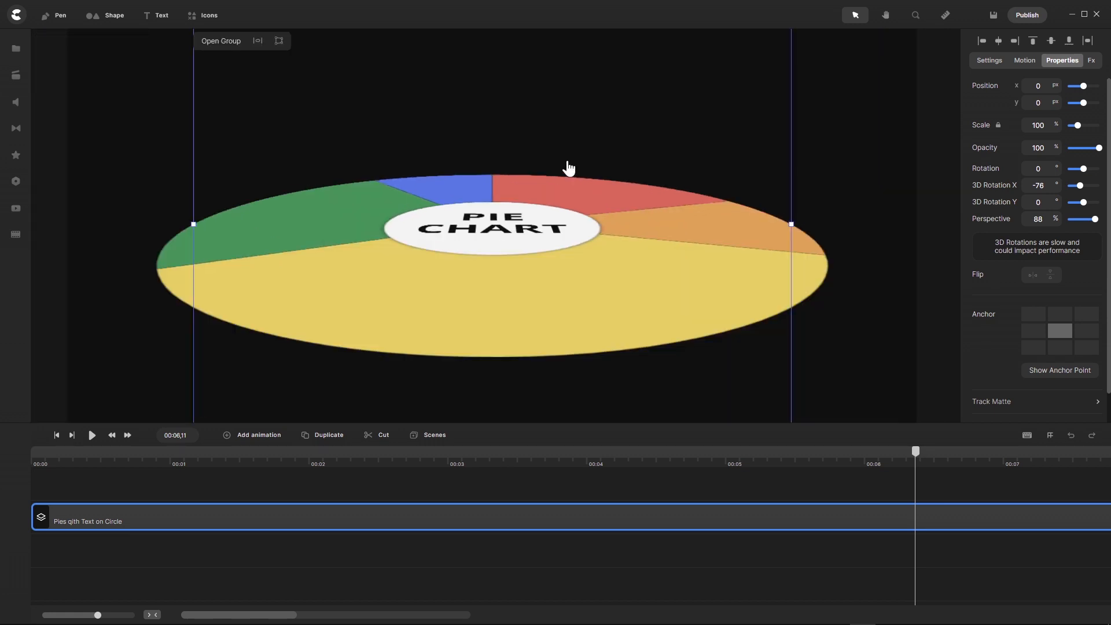
scroll(567, 167, "down", 3)
scroll(571, 145, "down", 3)
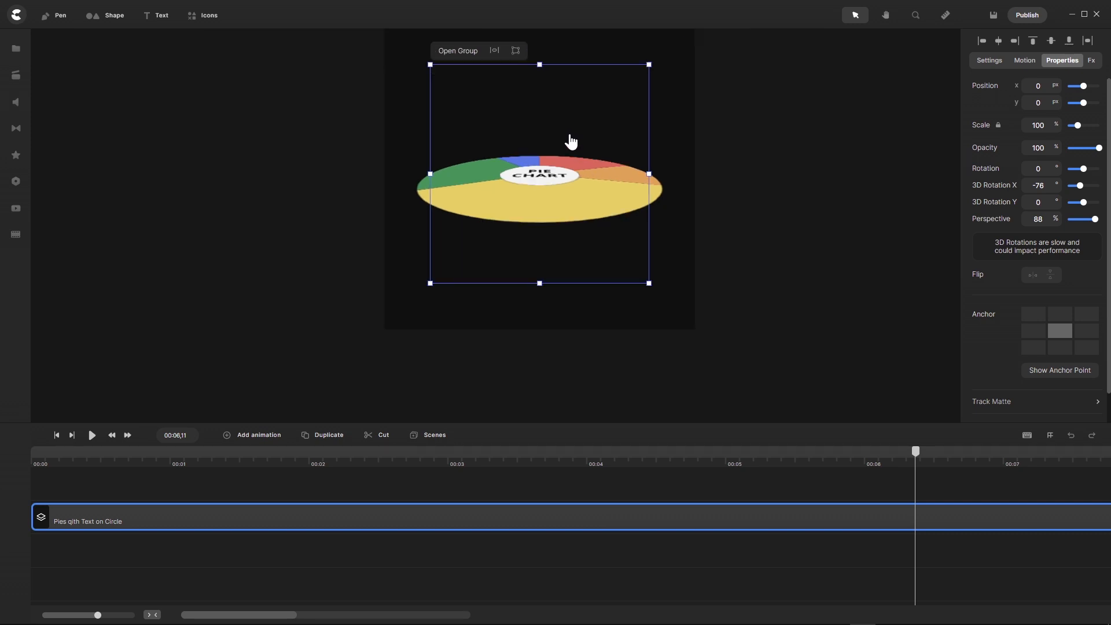
scroll(582, 62, "up", 2)
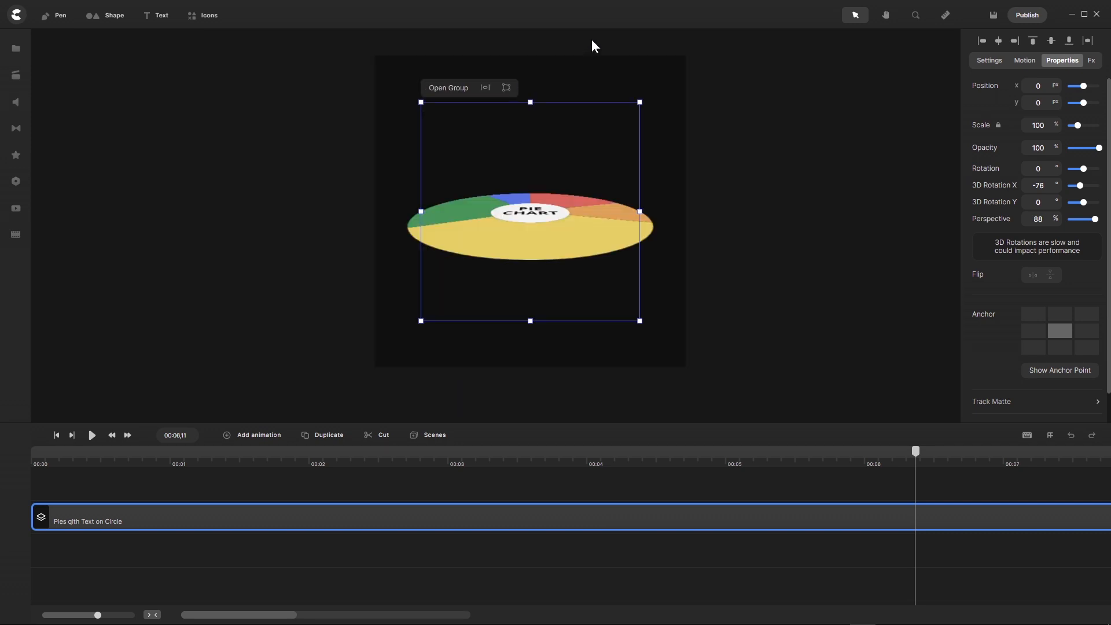
left_click(59, 438)
left_click(92, 435)
- Reset the pie chart group's 3D Rotation X to 0°
double_click(1048, 186)
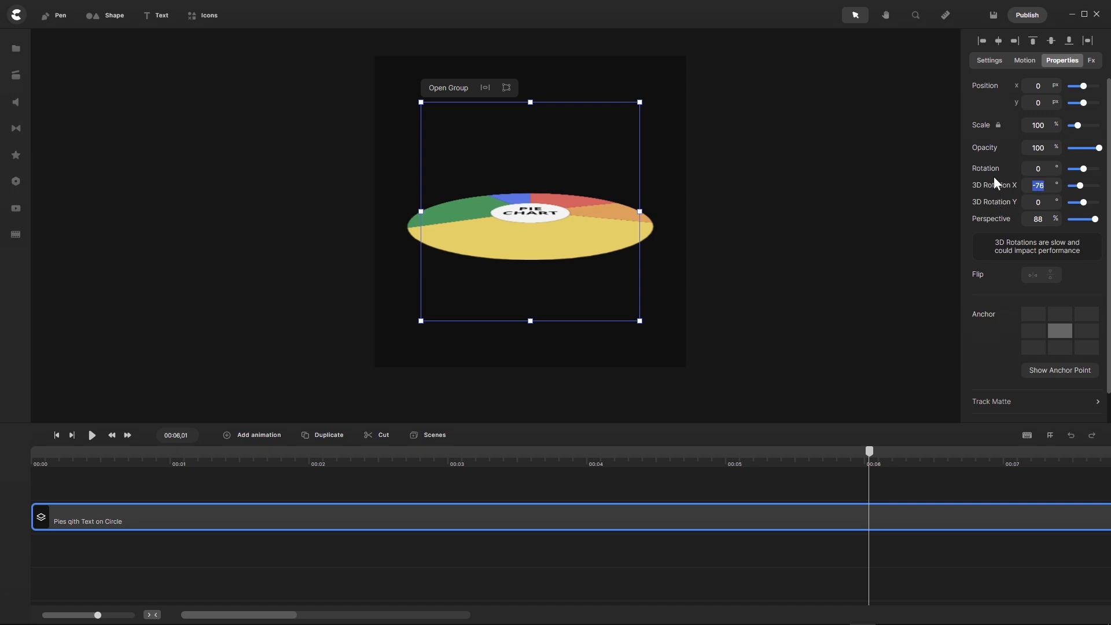
type("0")
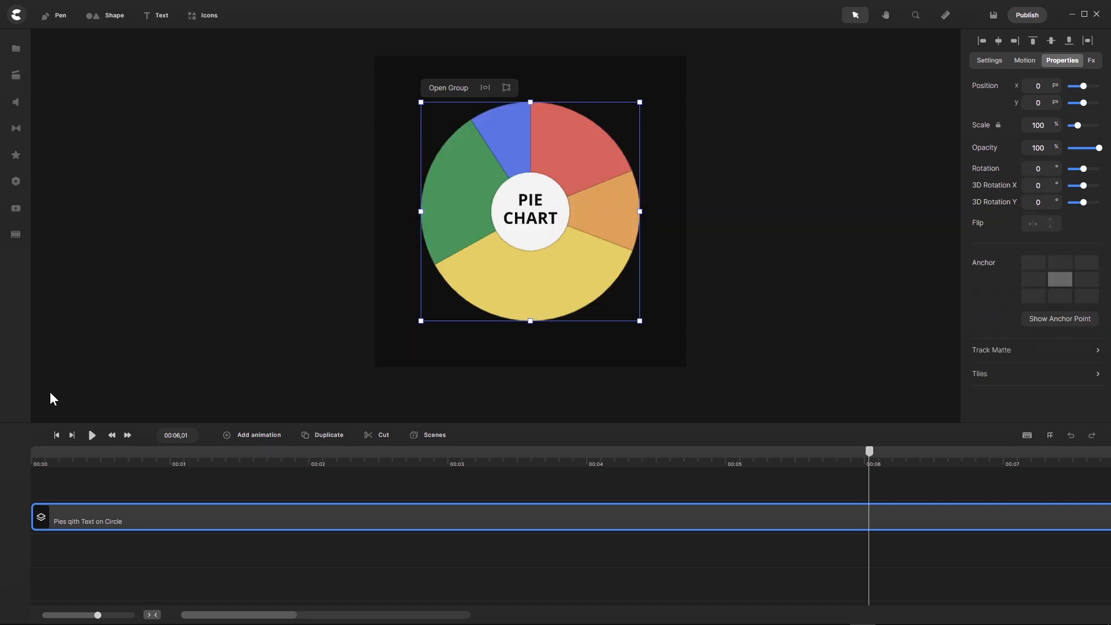
- Add a Number Counter element at the centre of the canvas, starting at 00:00
left_click(57, 435)
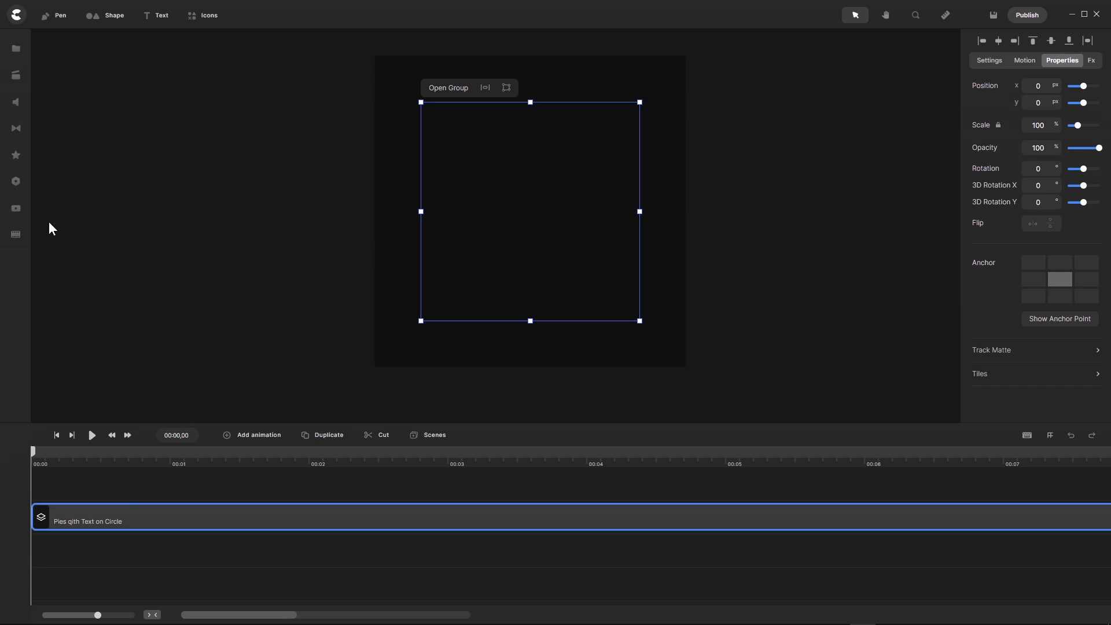
left_click(15, 181)
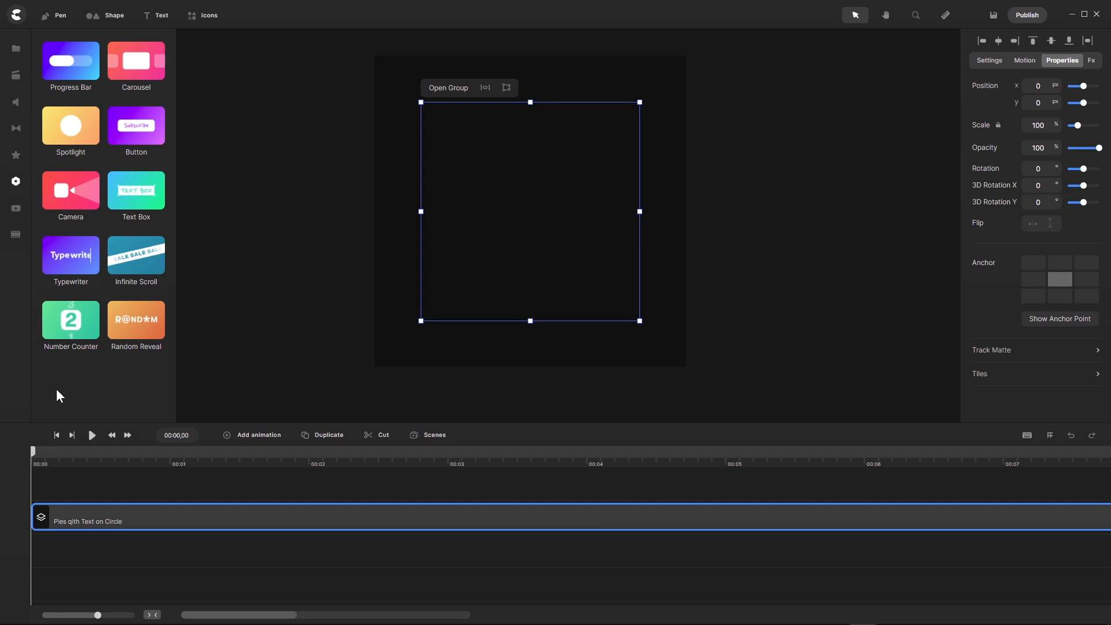
left_click_drag(69, 327, 529, 211)
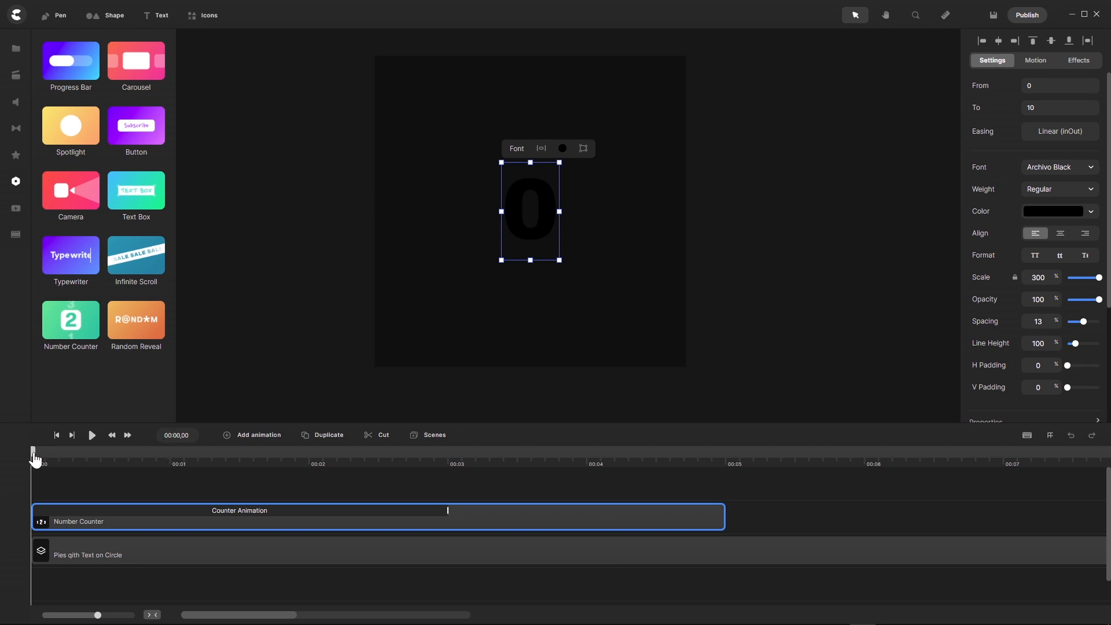
- Shorten the number counter's counting animation so that it ends at 00:01,00
left_click_drag(38, 453, 171, 468)
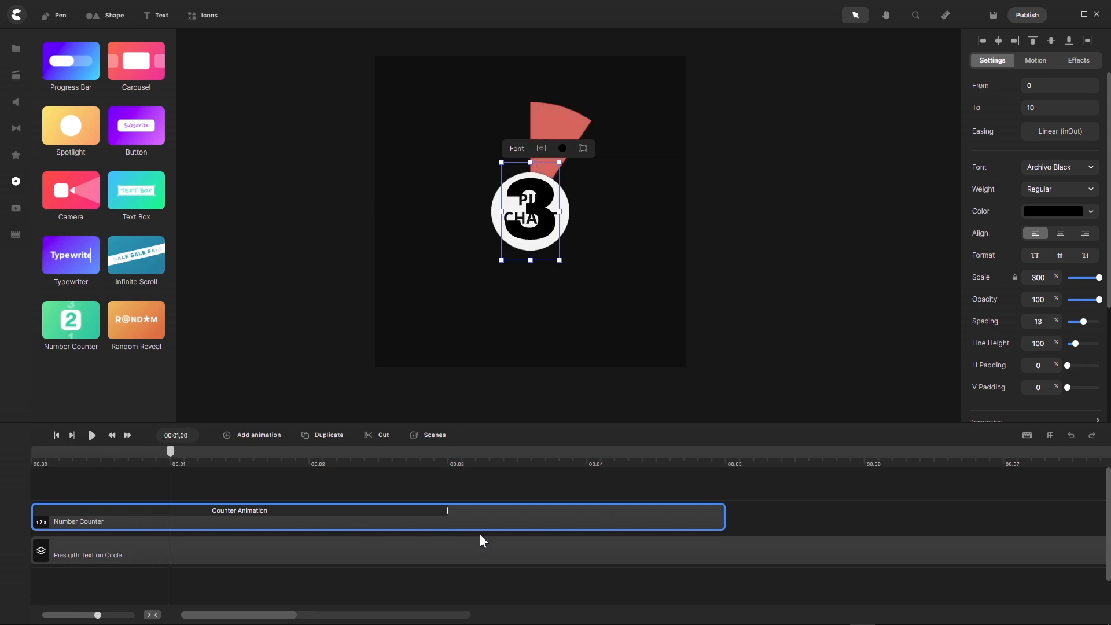
left_click_drag(444, 514, 169, 529)
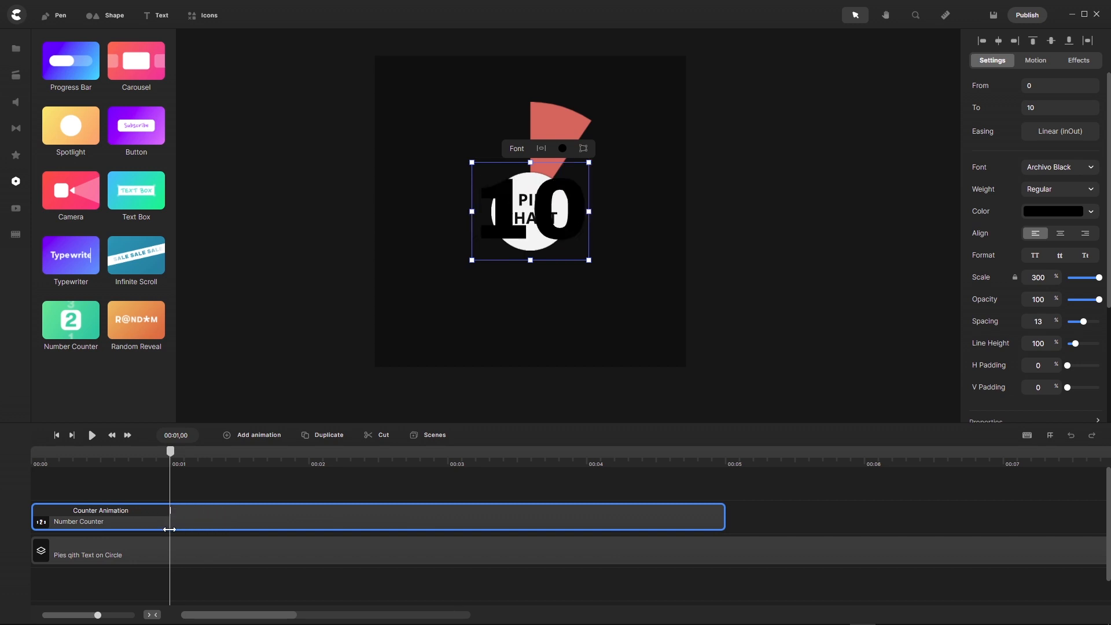
mouse_move(169, 454)
left_mouse_down()
mouse_move(30, 478)
mouse_move(173, 470)
left_mouse_up()
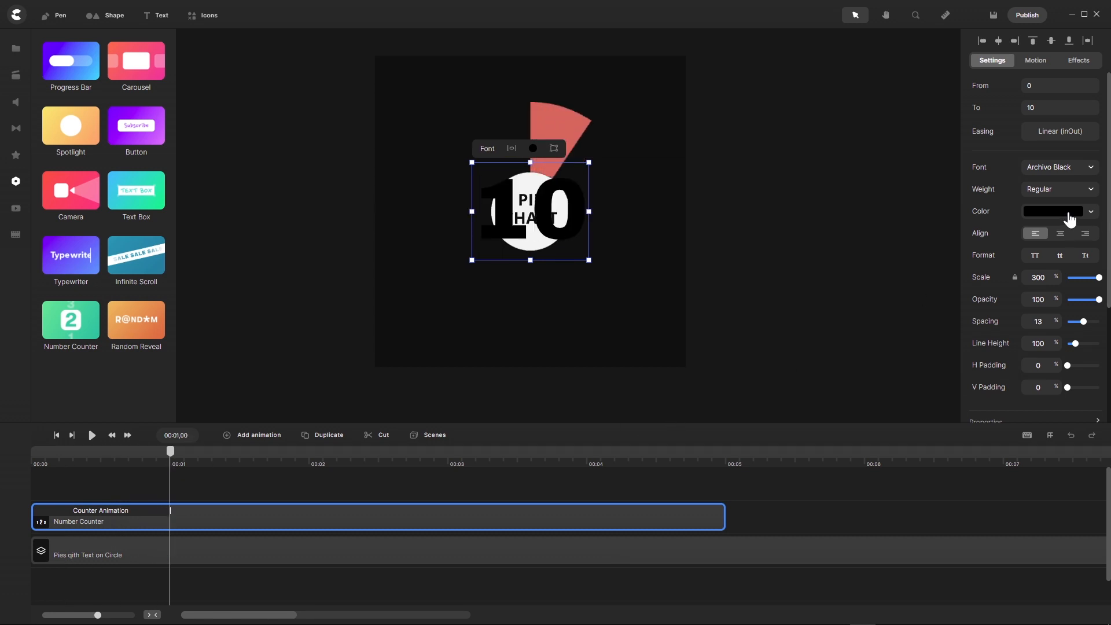
- Colour the number counter light grey (bcbcbd) and set its easing to Soft (InOut)
left_click(1068, 215)
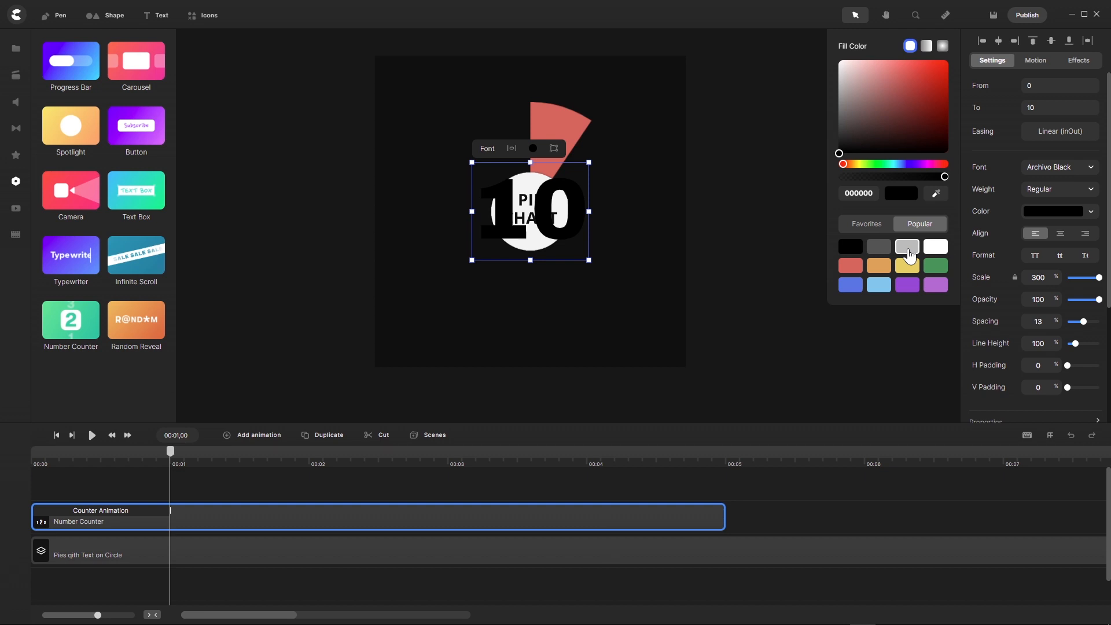
left_click(908, 248)
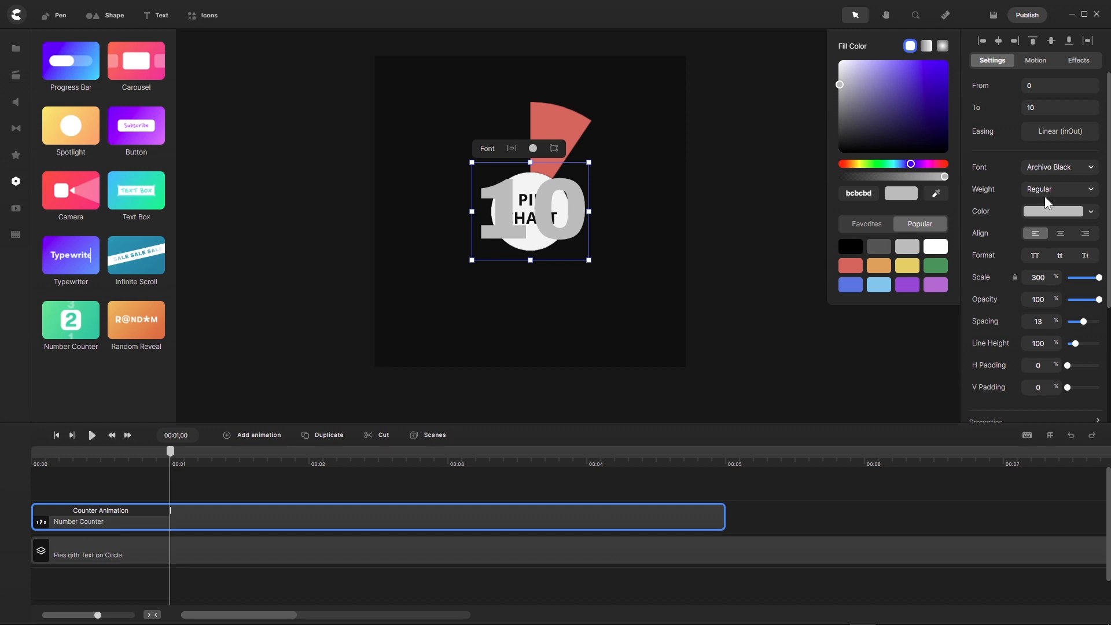
left_click(1059, 139)
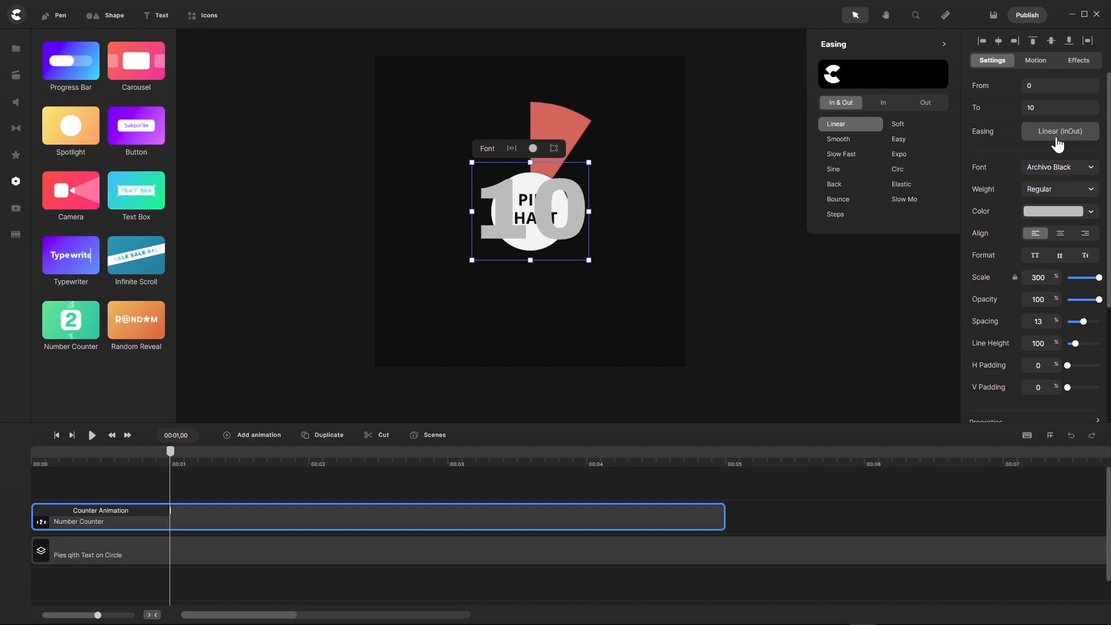
left_click(897, 125)
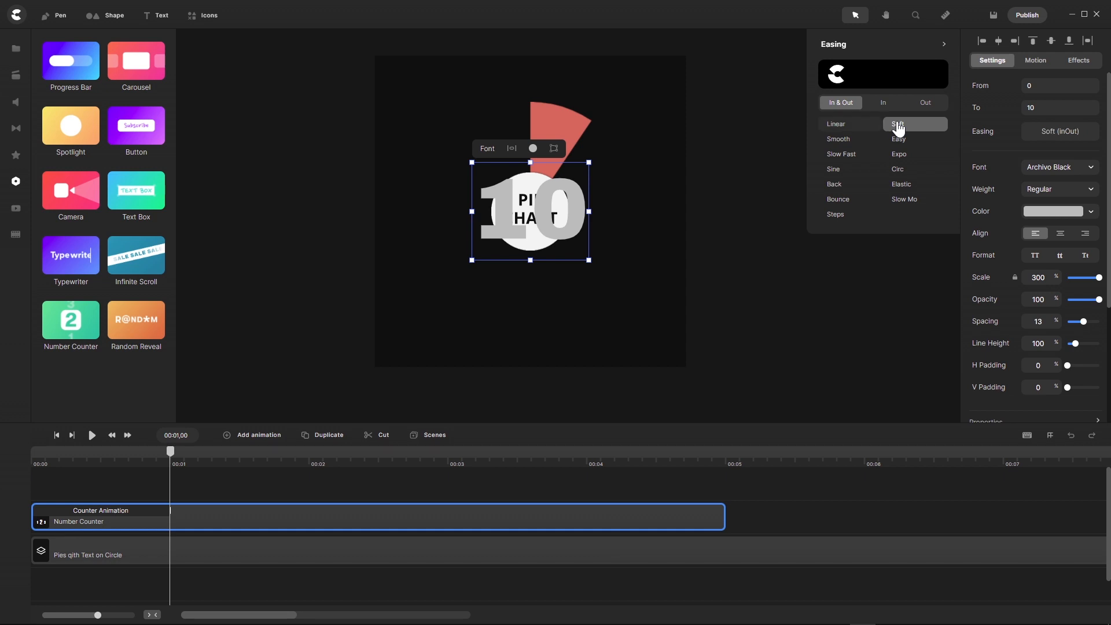
- Change the number counter's font to Open Sans from the favourite fonts
left_click(1063, 169)
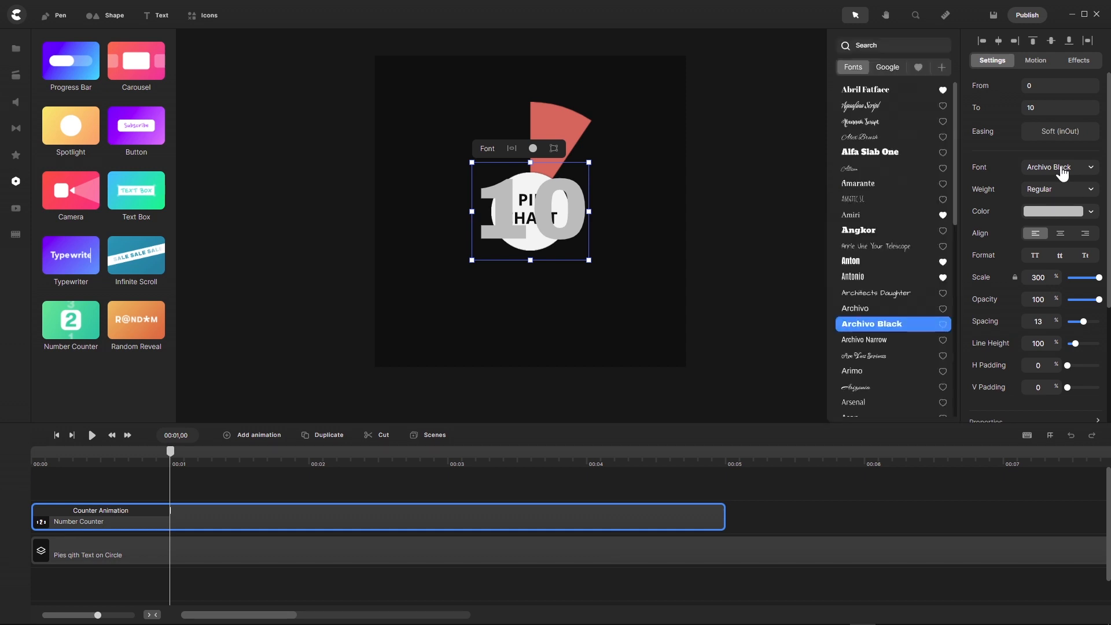
left_click(918, 68)
scroll(917, 204, "down", 5)
scroll(918, 204, "down", 5)
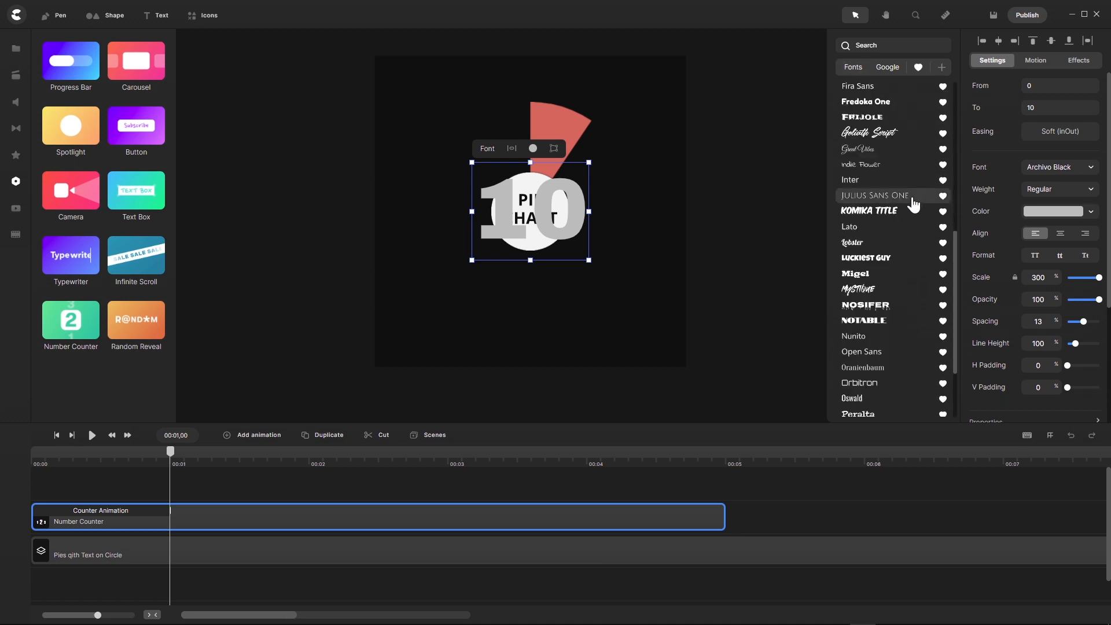
scroll(913, 204, "down", 3)
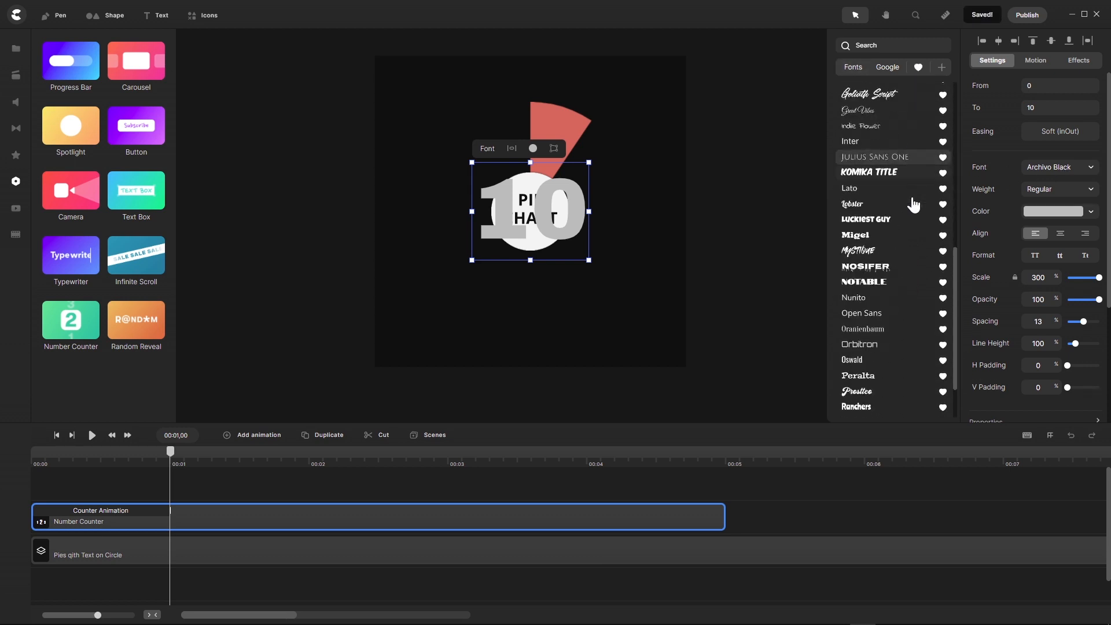
left_click(873, 275)
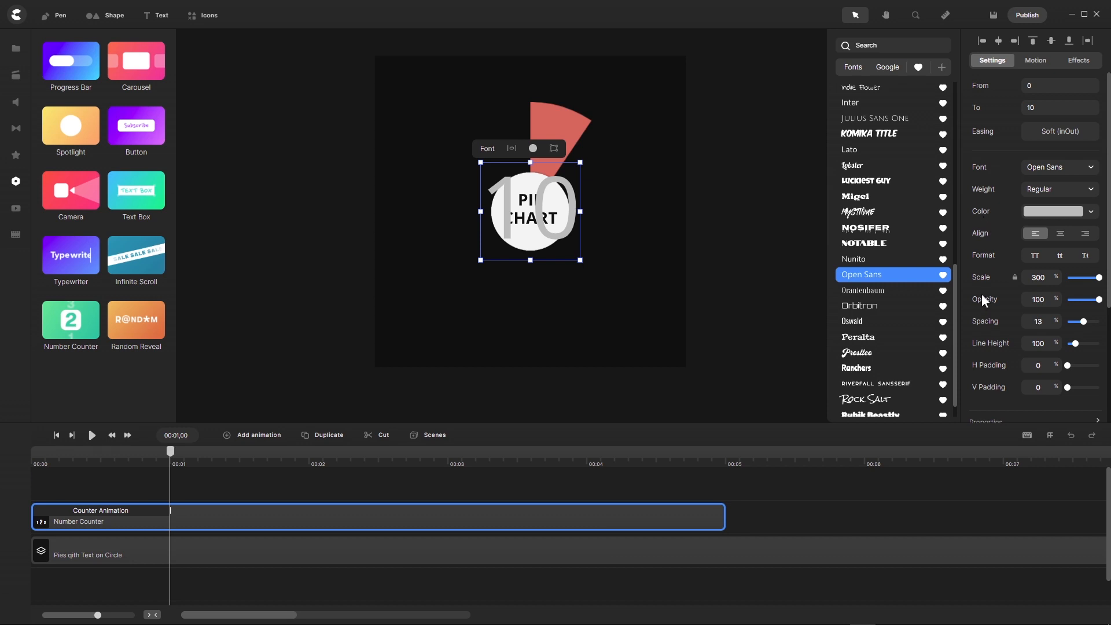
- Set the number counter's scale to 60%
left_click(1051, 281)
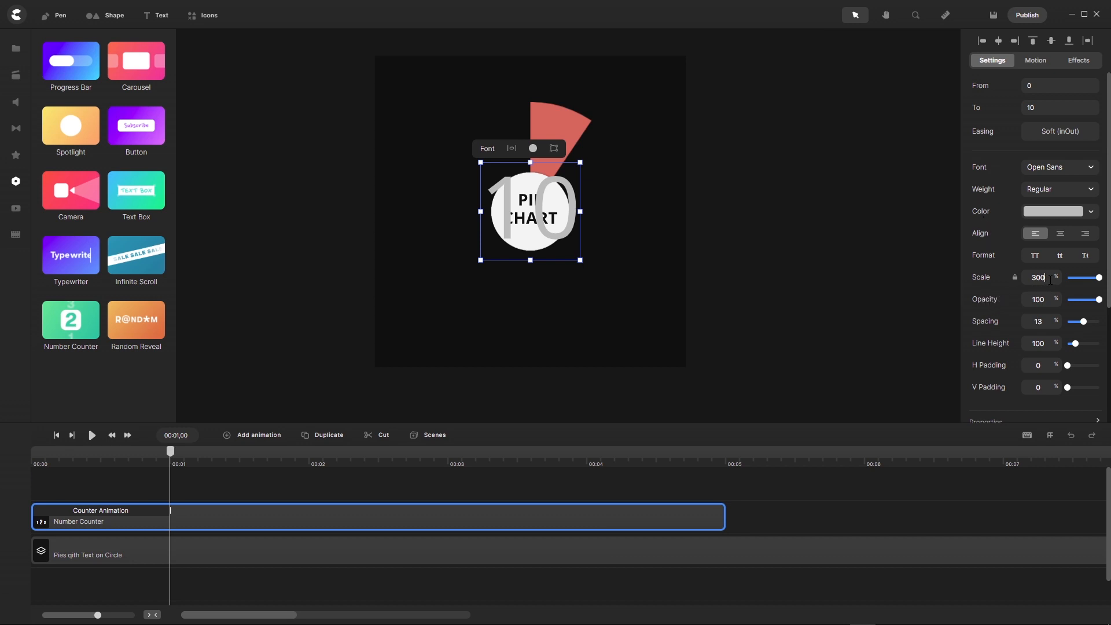
type("60")
key("Return")
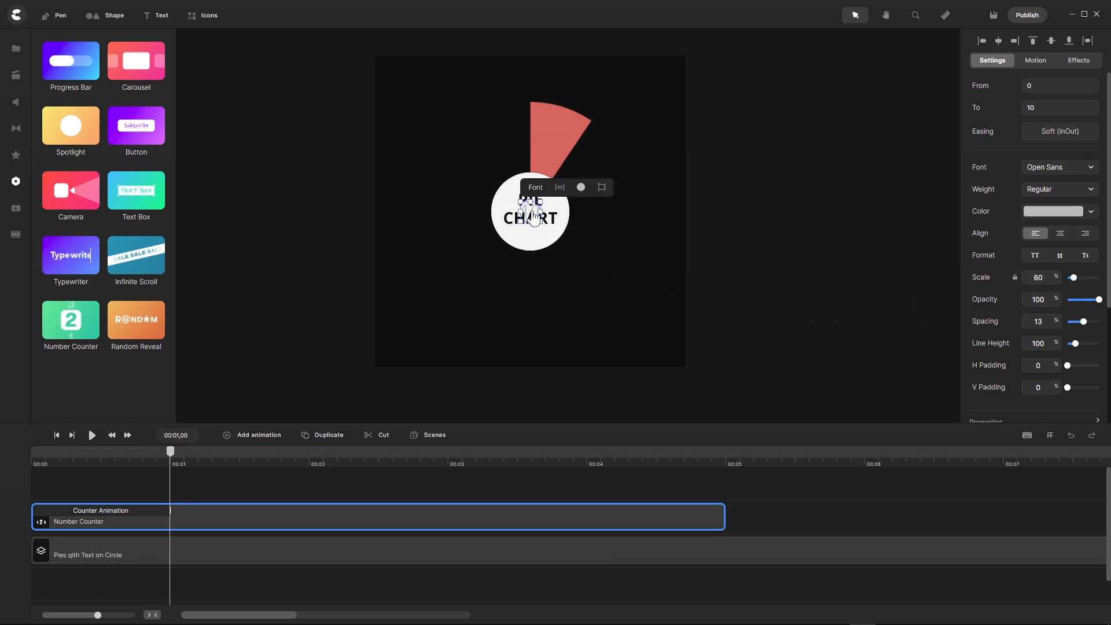
- Place the number counter just outside the curved edge of the fully opened red slice
left_click_drag(534, 217, 574, 86)
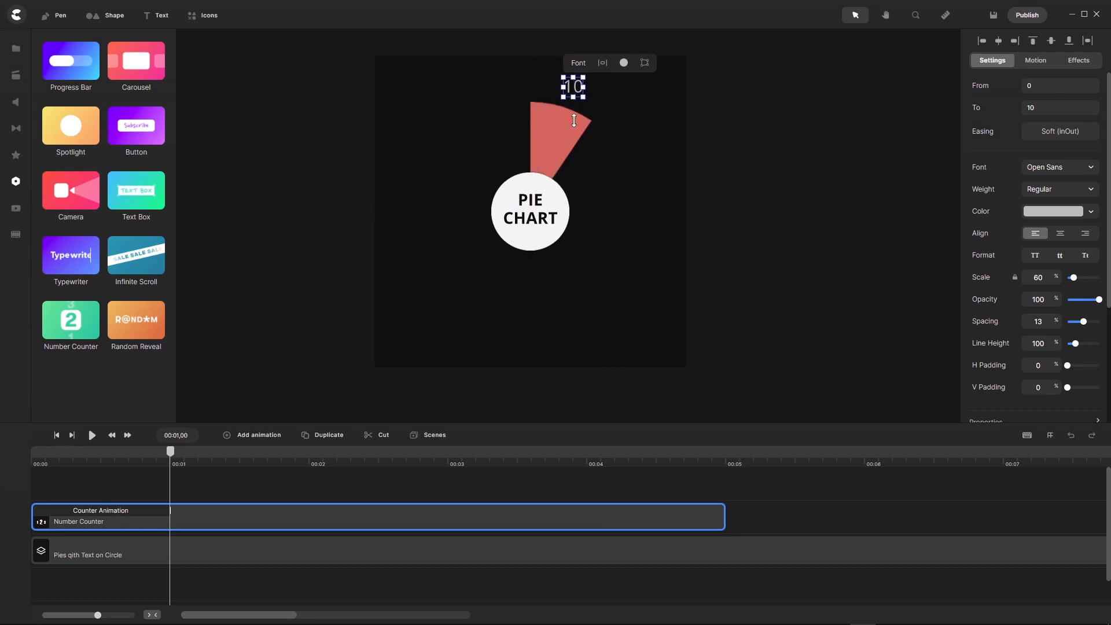
scroll(576, 91, "up", 3)
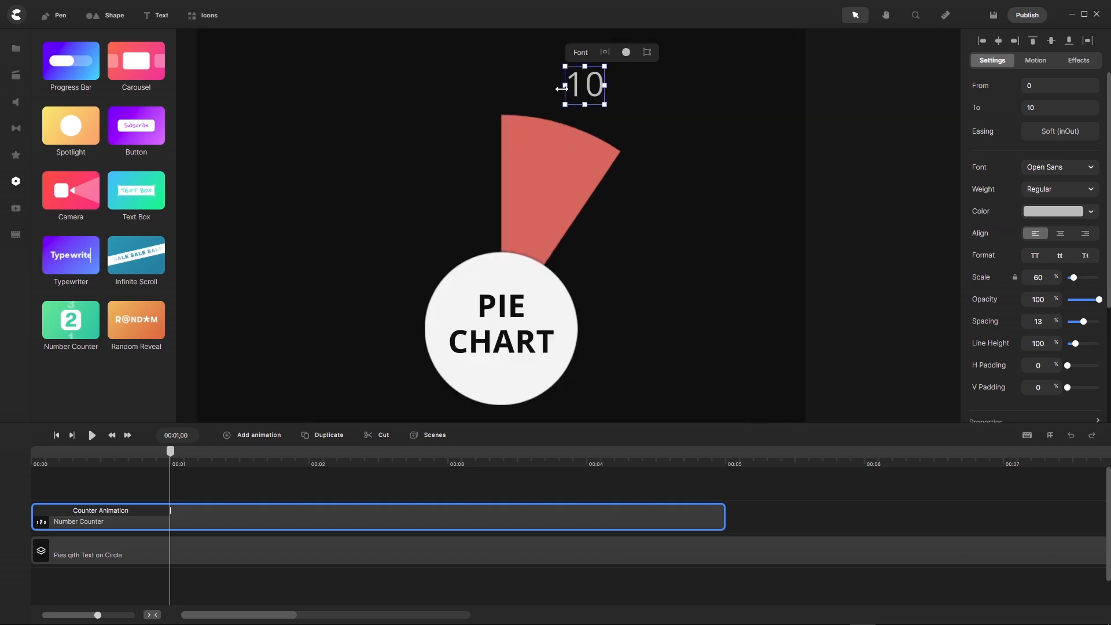
left_click_drag(589, 100, 583, 102)
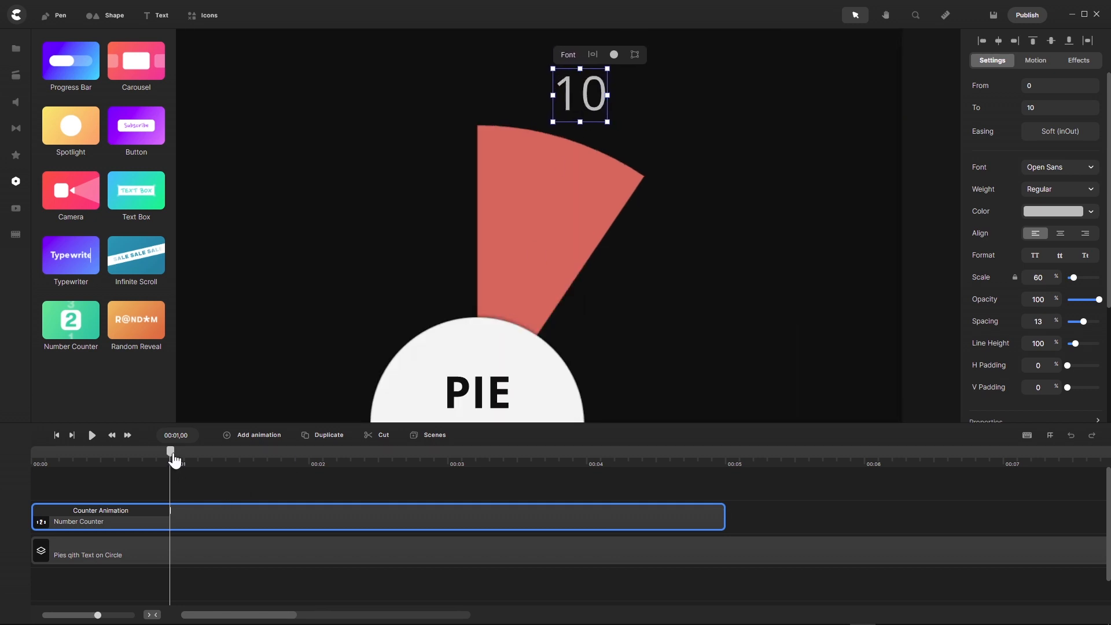
left_click_drag(172, 452, 285, 474)
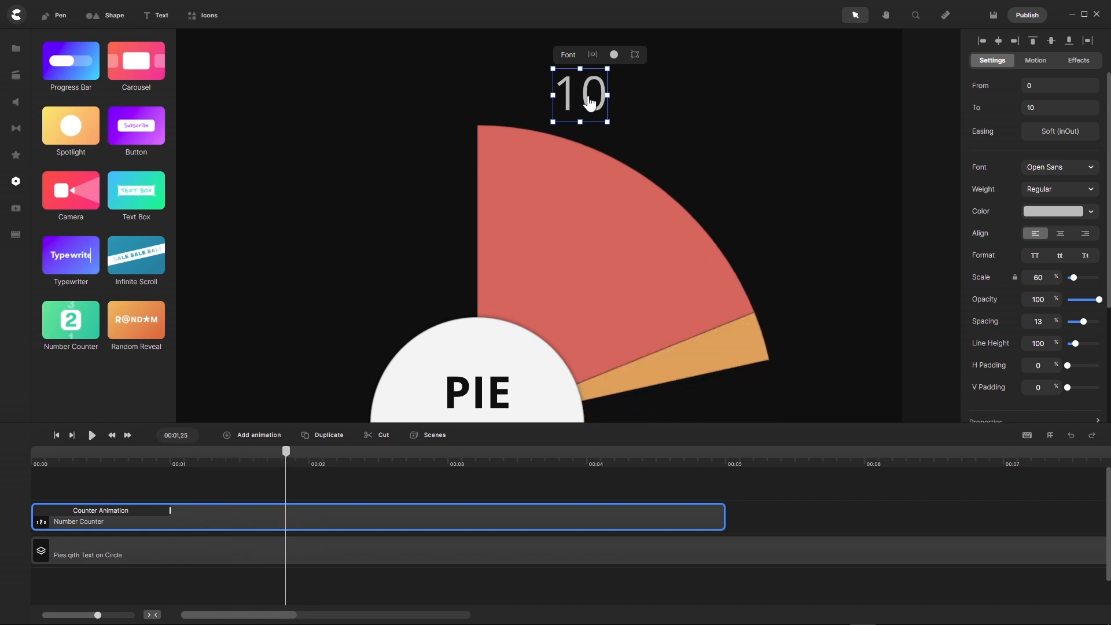
left_click_drag(584, 95, 700, 155)
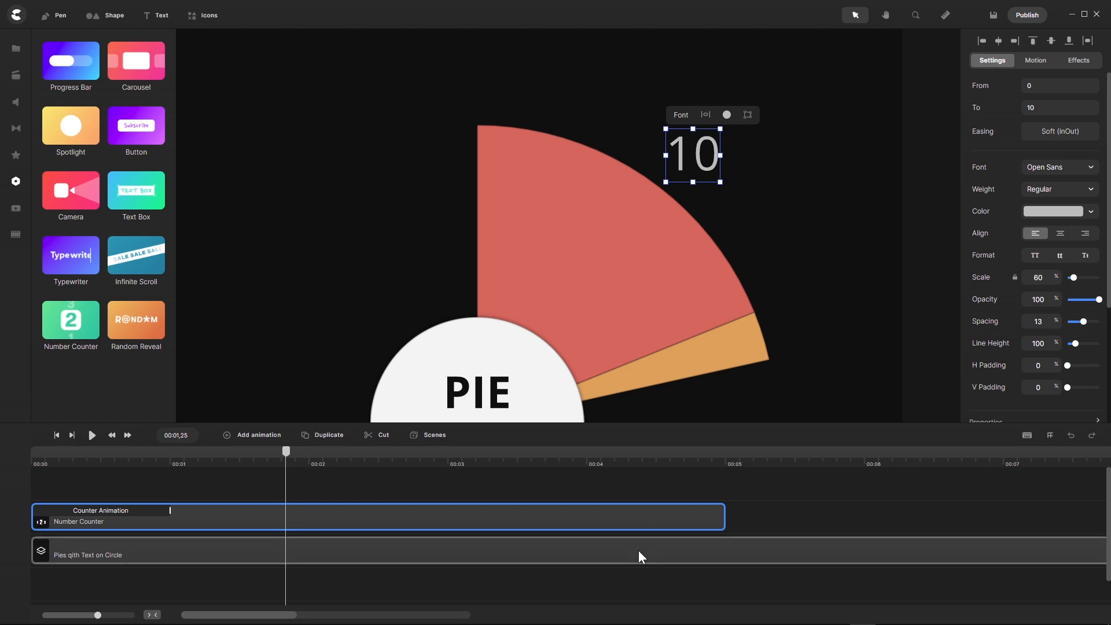
- Set the counter's end value to 19 from the Pie Numbers 2.txt notes and shift its layer to start at 00:00,15
left_click(706, 621)
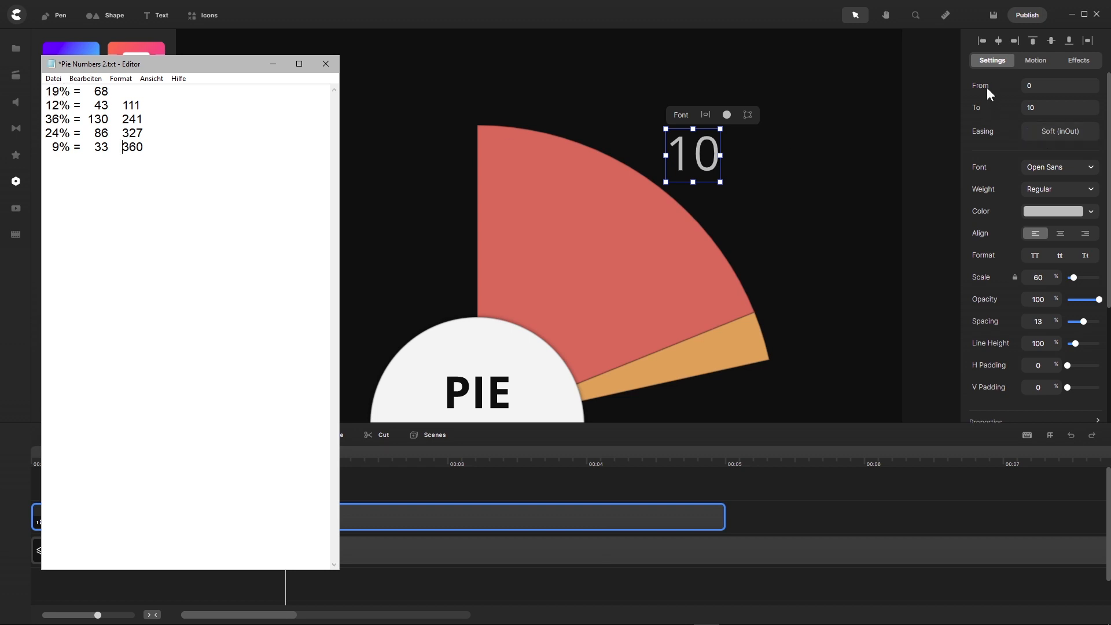
left_click(1040, 109)
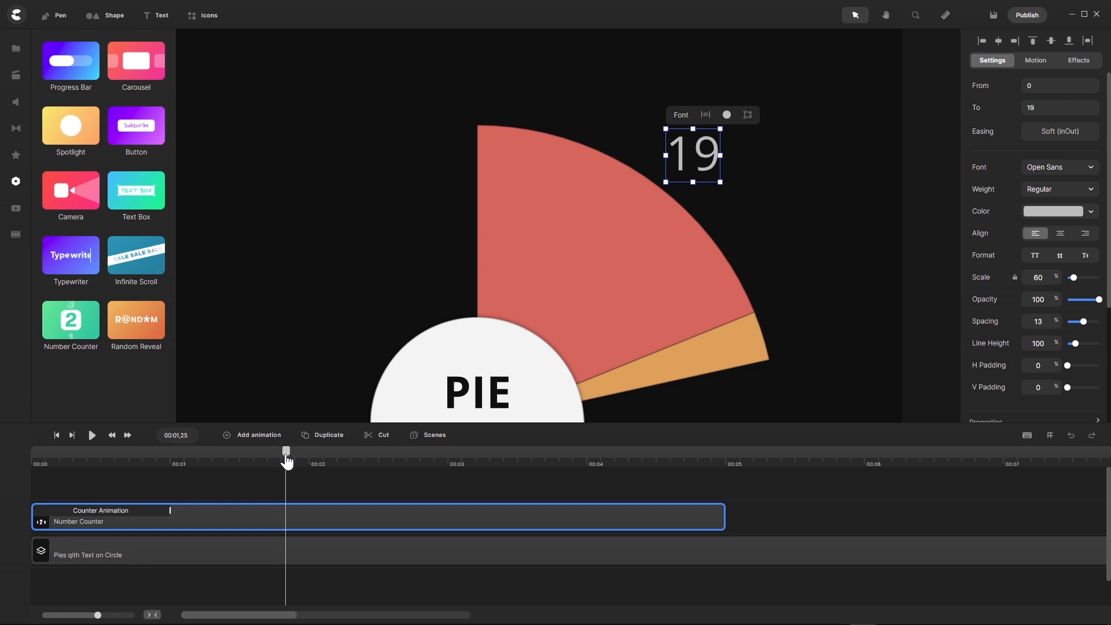
left_click_drag(287, 461, 100, 469)
left_click_drag(197, 518, 267, 521)
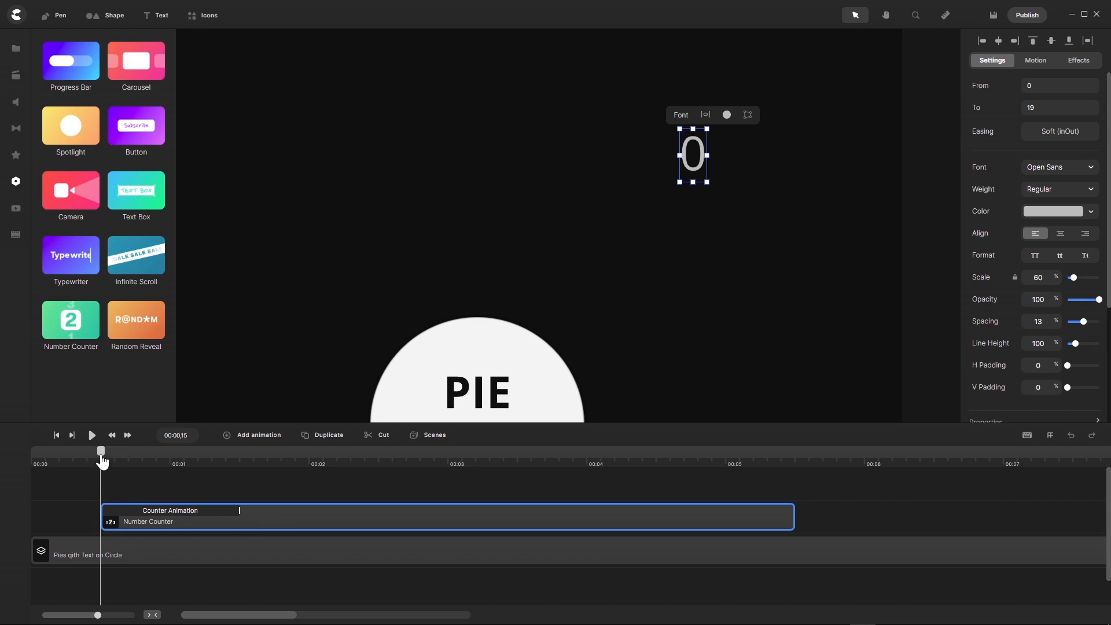
left_click_drag(99, 454, 286, 483)
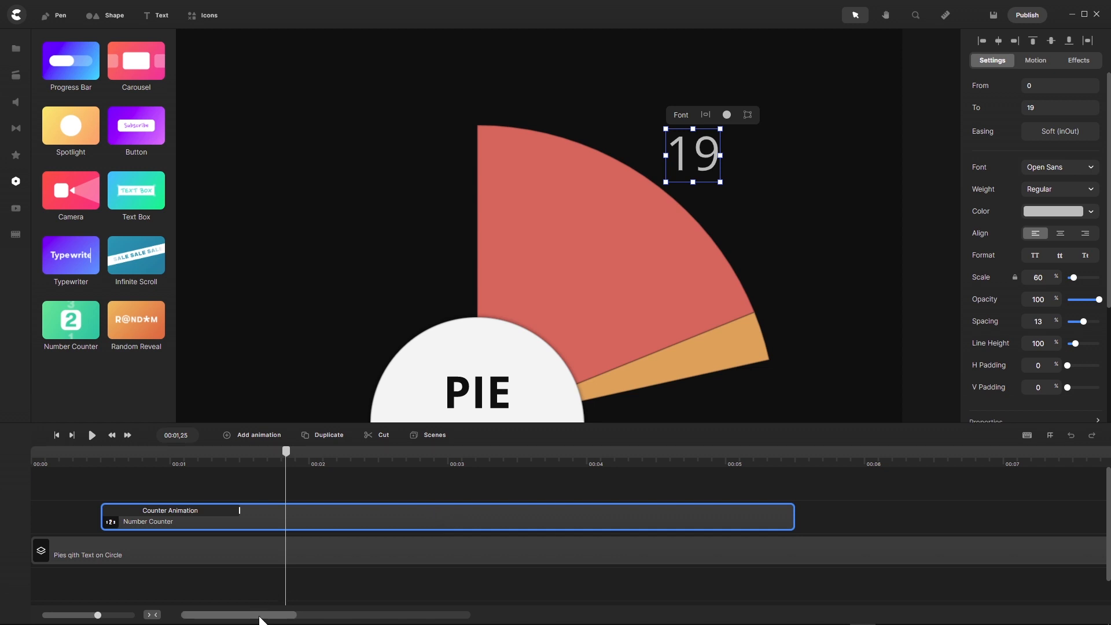
- Extend the number counter layer's duration to end at 00:08, level with the pie chart group
left_click_drag(262, 616, 268, 615)
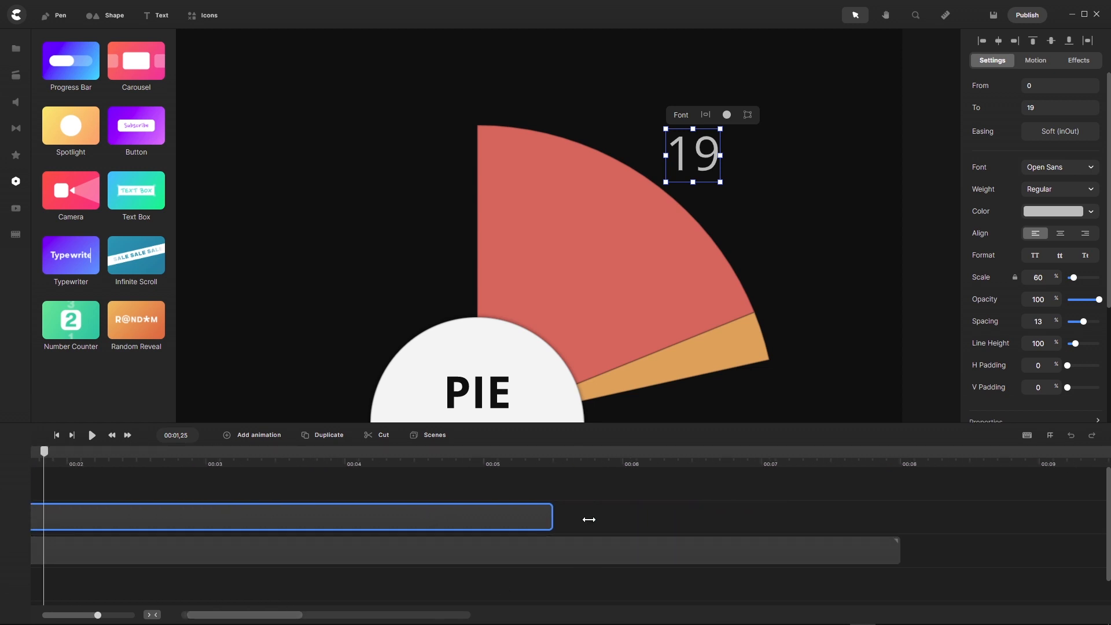
left_click_drag(589, 519, 898, 517)
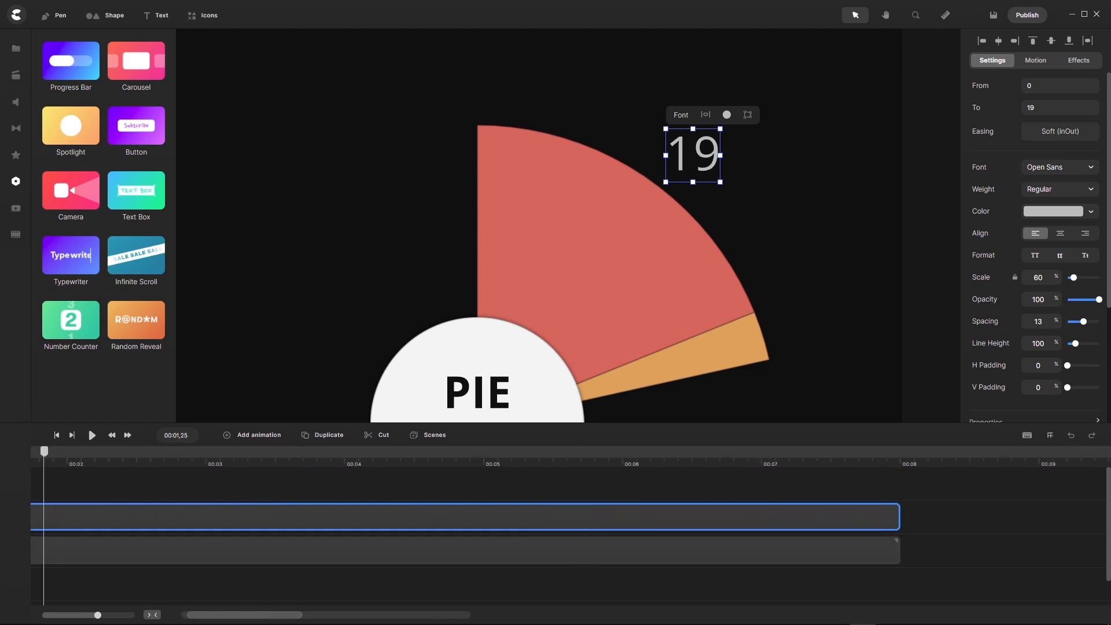
left_click_drag(252, 615, 246, 615)
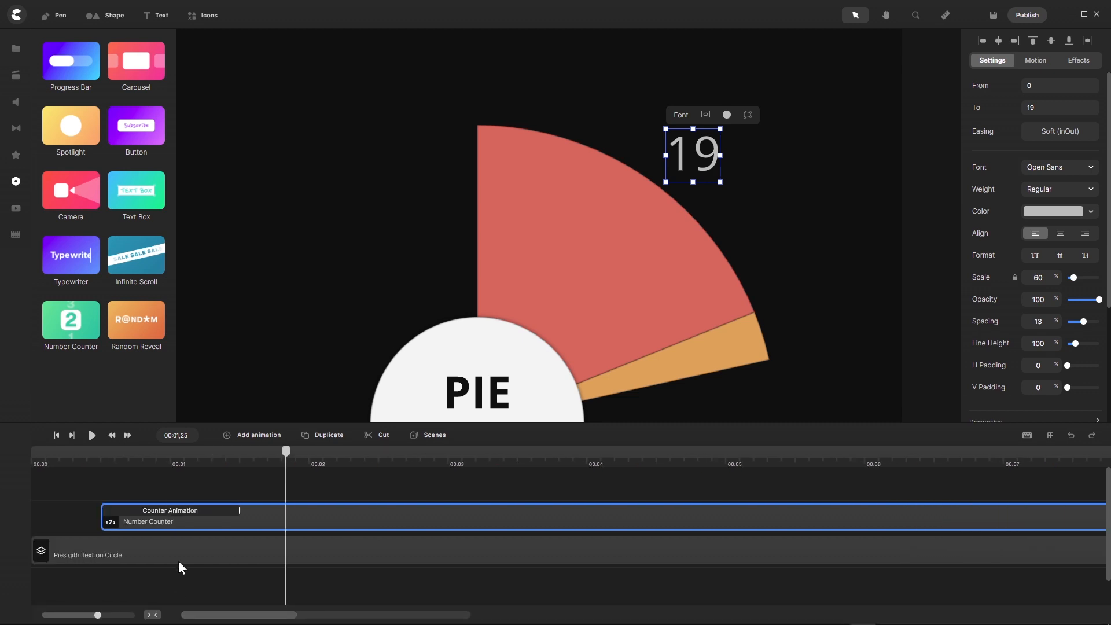
left_click_drag(286, 457, 236, 469)
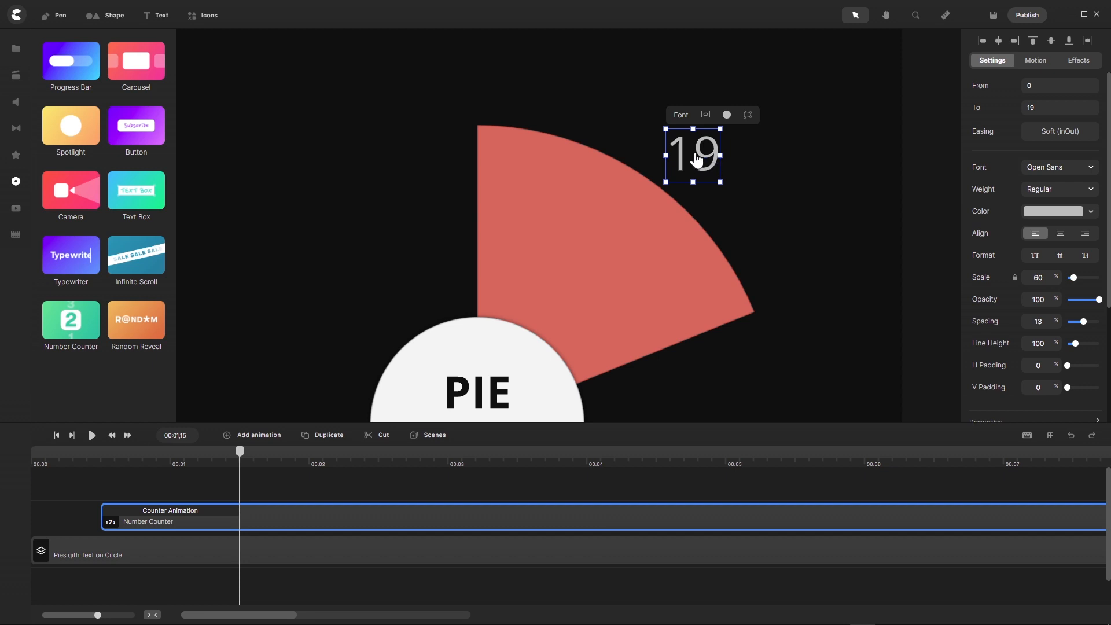
- Add a text layer starting at 00:00,15, place it above the title circle, and colour it light grey (bcbcbd)
left_click_drag(239, 463, 102, 470)
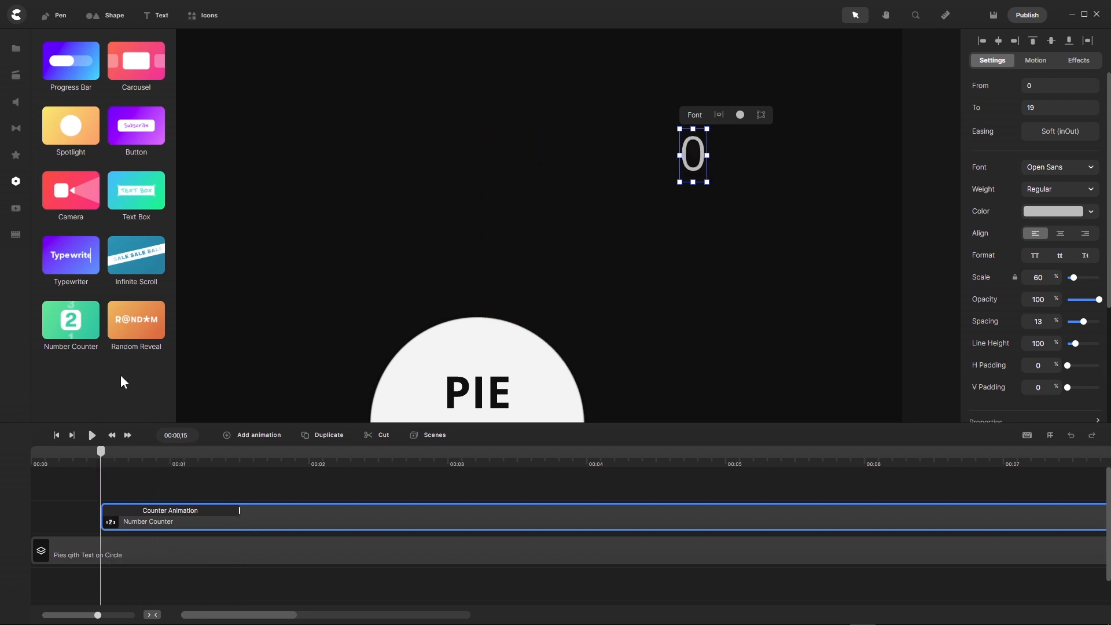
left_click(154, 17)
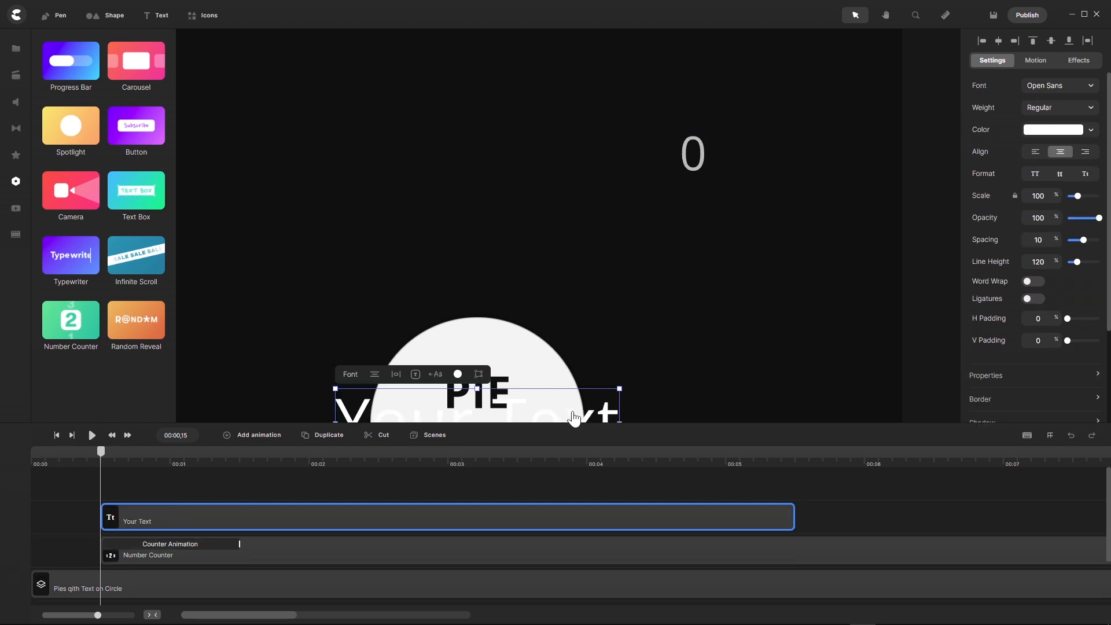
left_click_drag(574, 418, 606, 215)
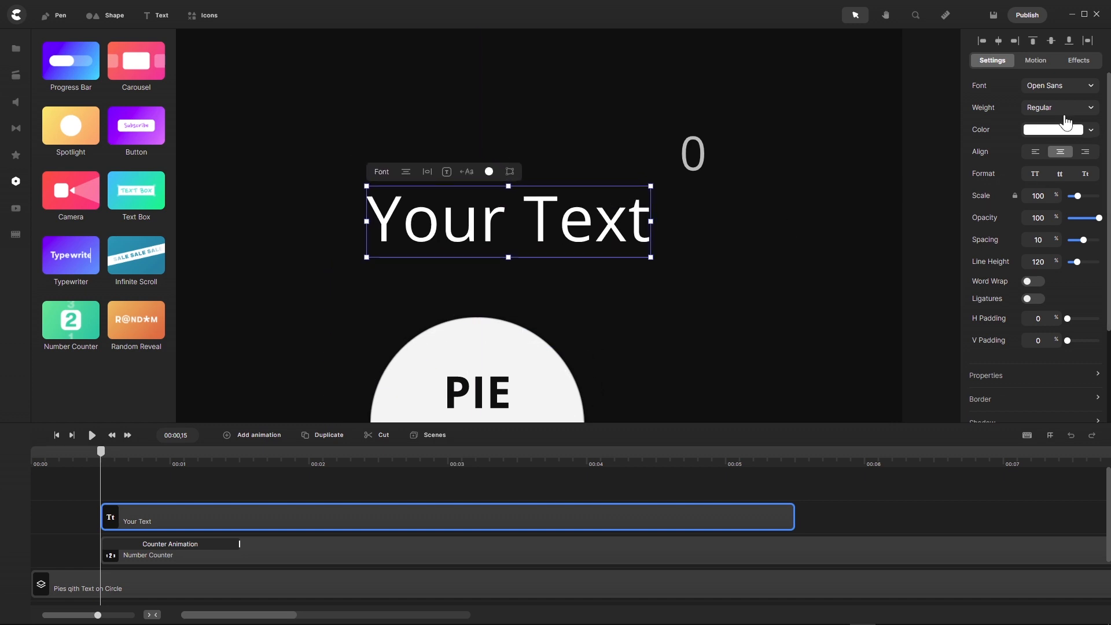
left_click(1065, 131)
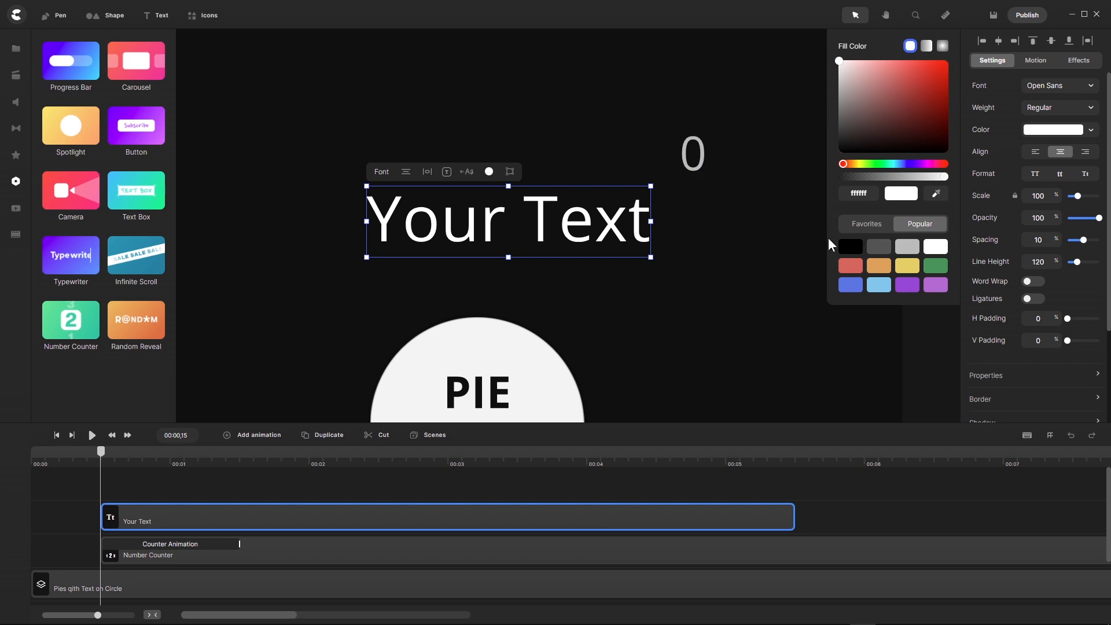
left_click(910, 249)
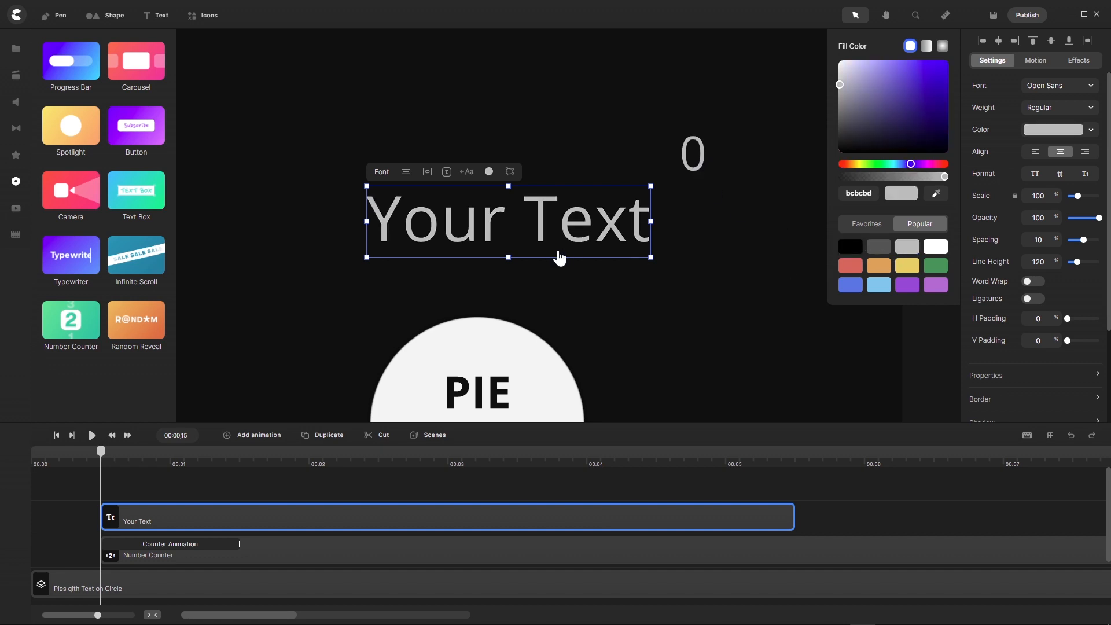
- Replace the placeholder text above the title circle with a % sign and set its scale to 75%
triple_click(570, 234)
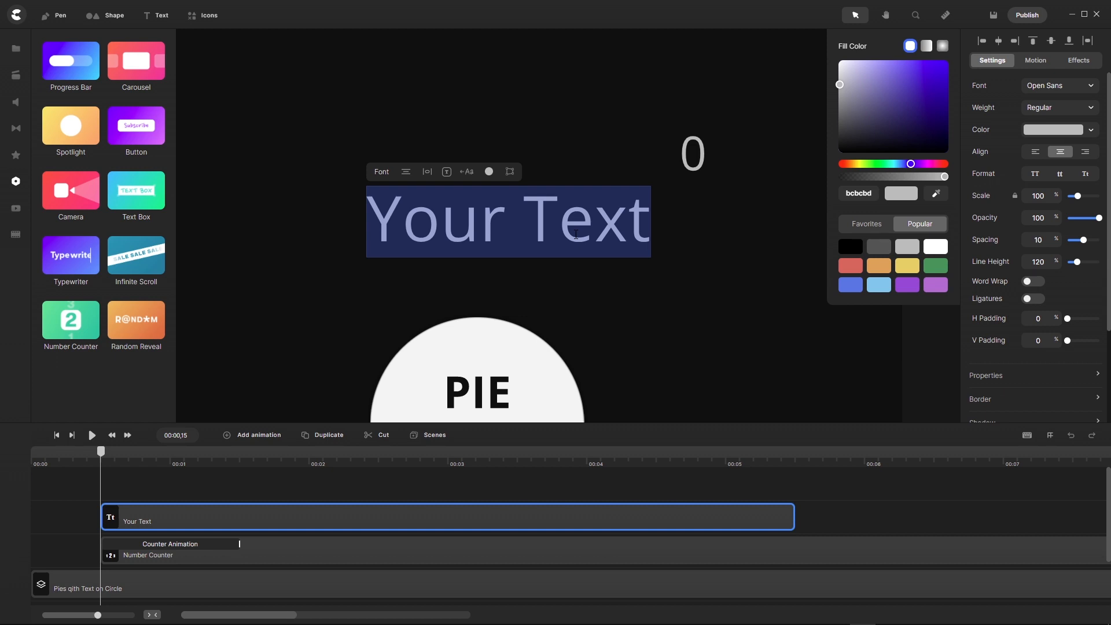
type("%")
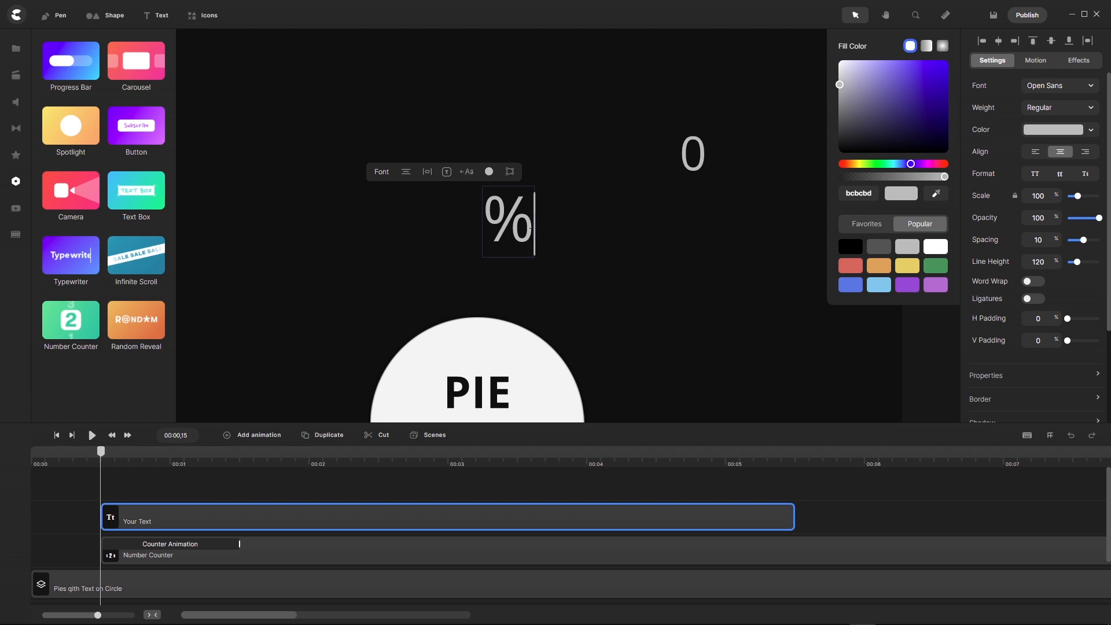
key("ctrl+a")
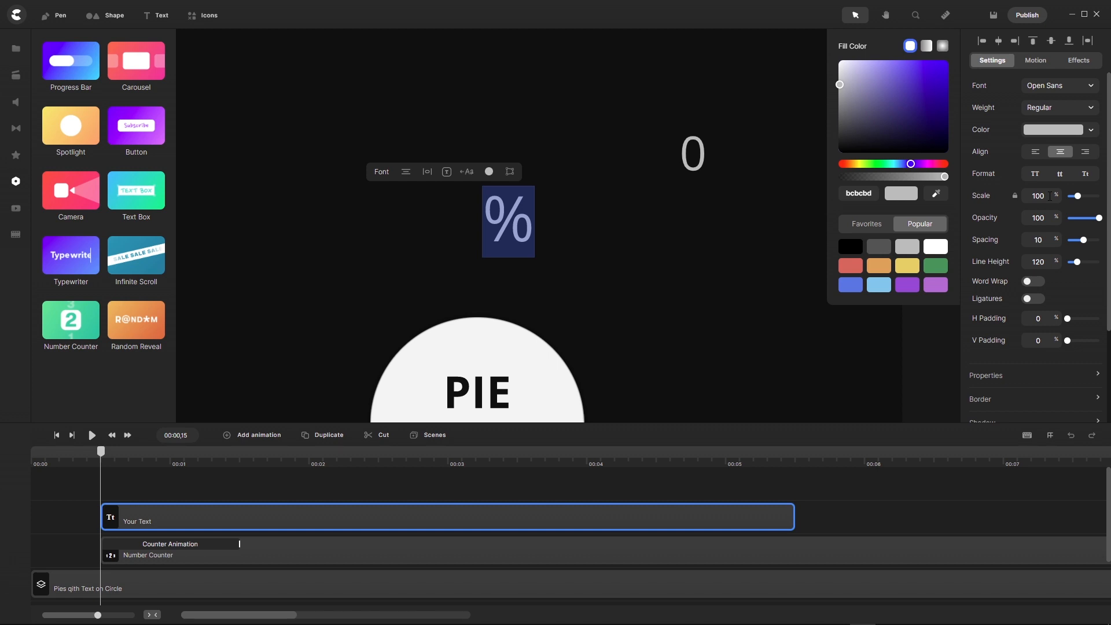
left_click(1050, 195)
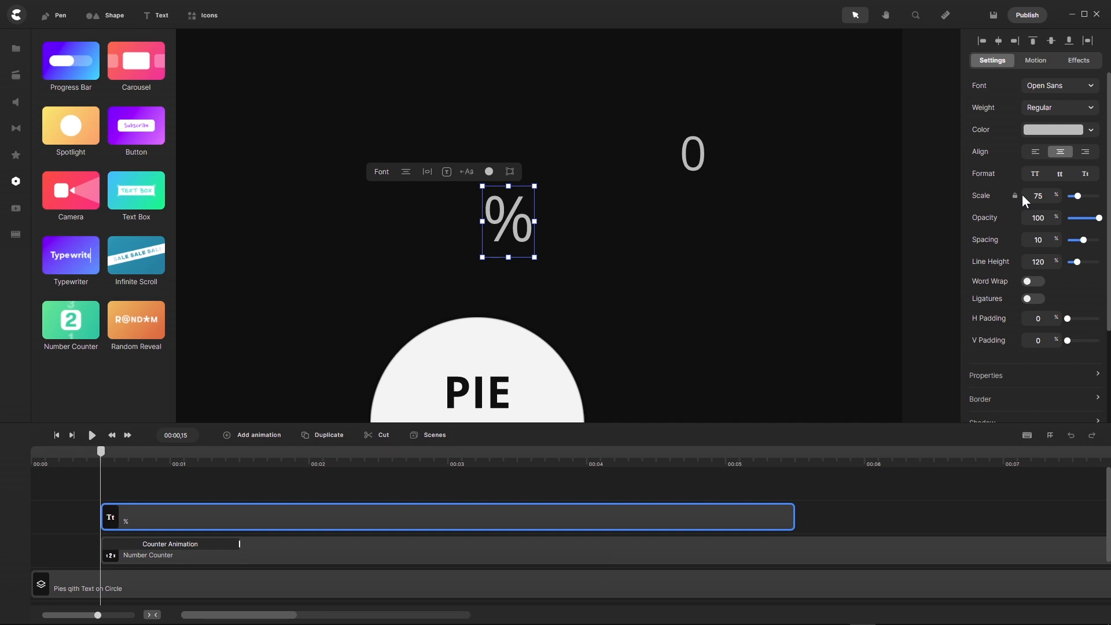
key("Return")
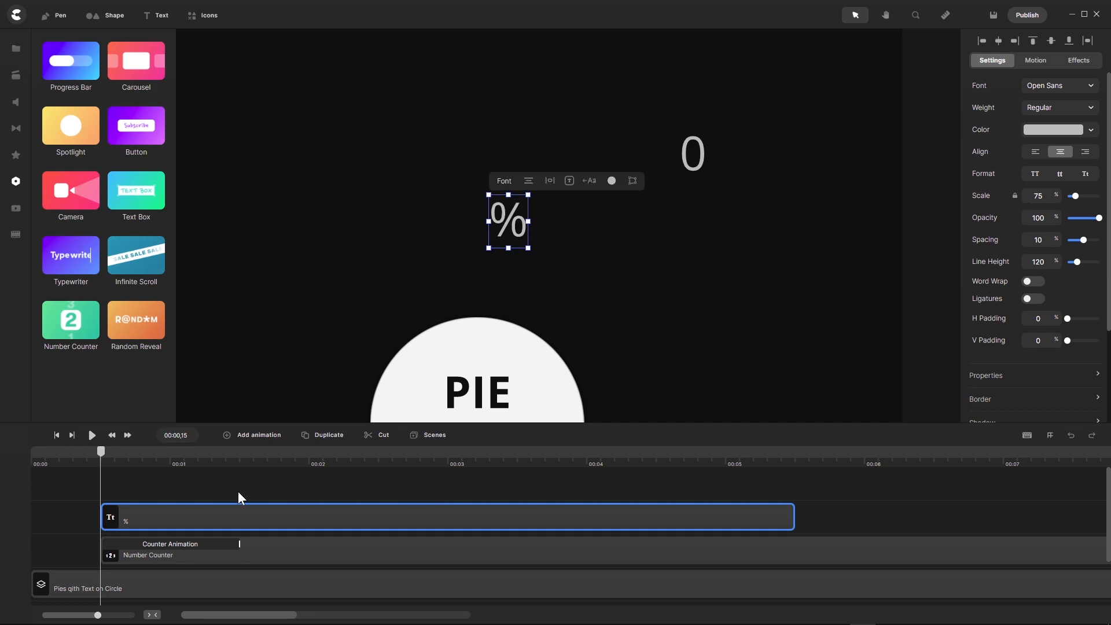
- Place the % sign directly after the finished counter number and extend its layer to end at 00:08, level with the other layers
left_click_drag(110, 449, 248, 467)
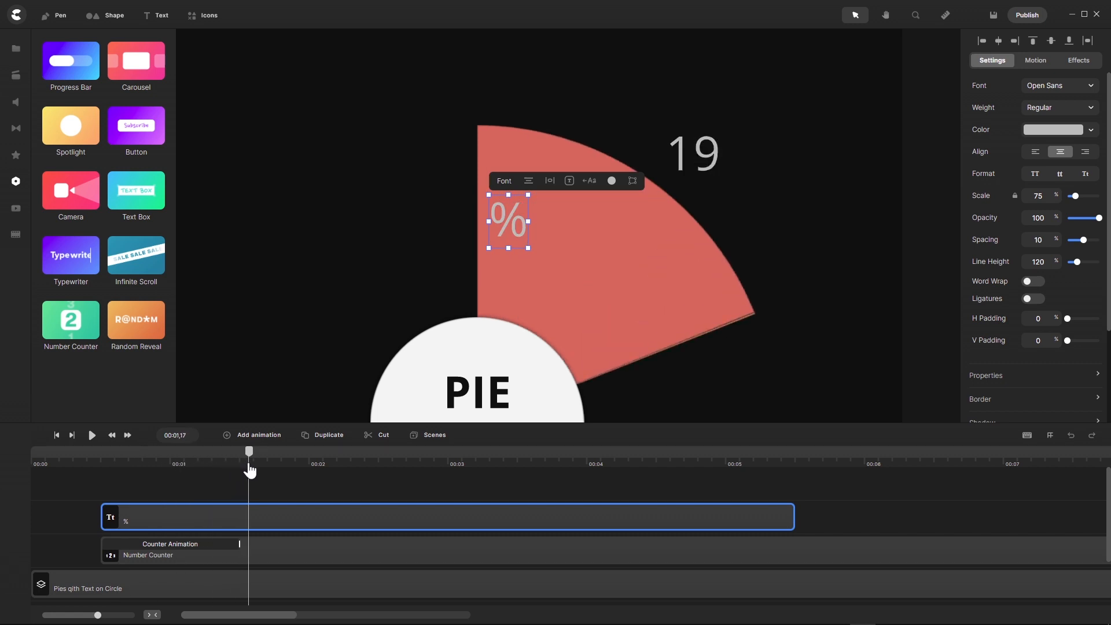
left_click_drag(515, 222, 741, 154)
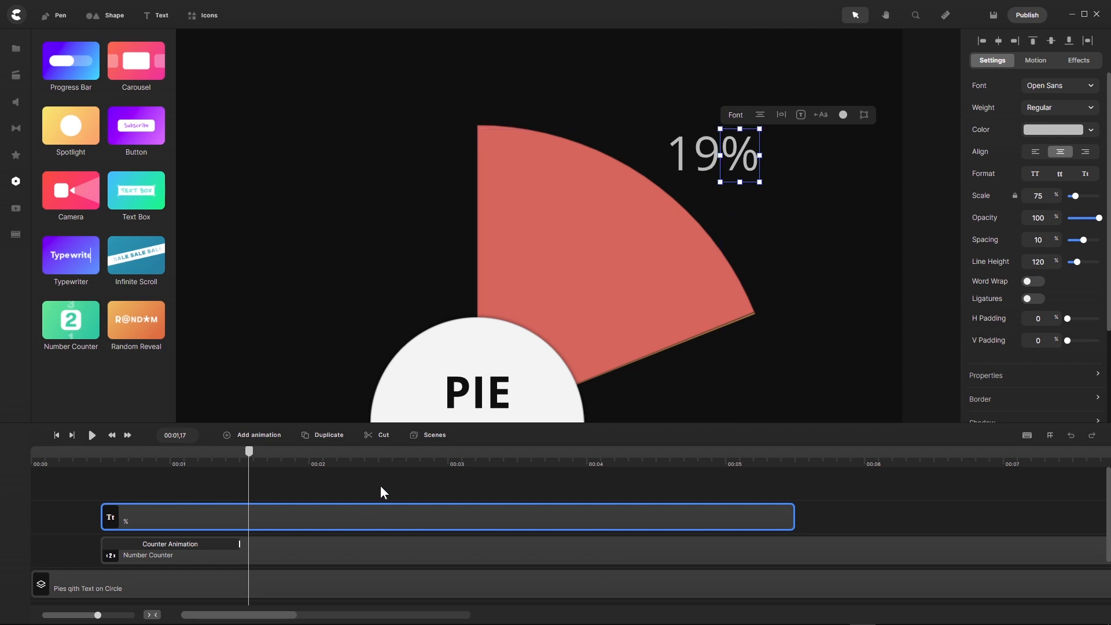
scroll(434, 585, "right", 5)
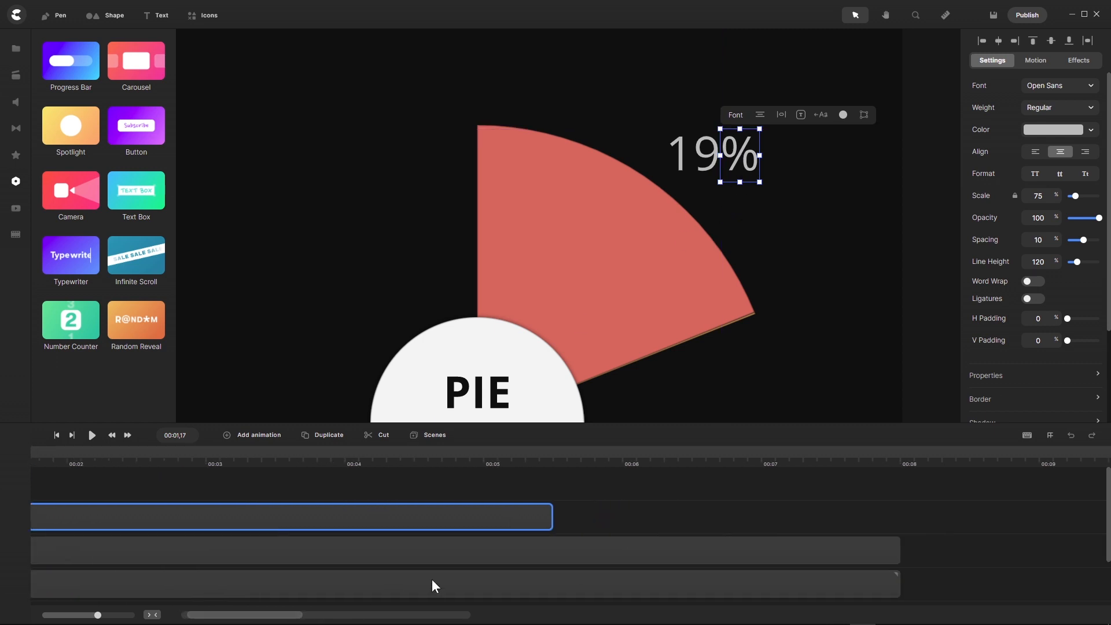
left_click_drag(557, 524, 895, 495)
scroll(240, 619, "left", 5)
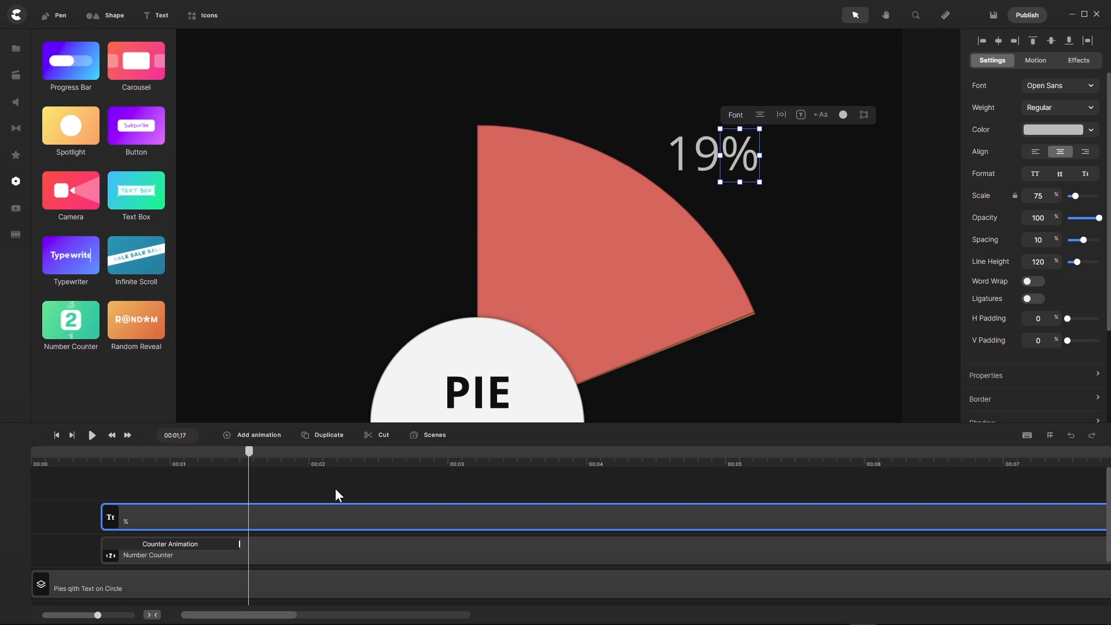
- Examine the spacing between the counter and the % sign at several moments while the red slice opens
left_click(379, 488)
left_click_drag(422, 483, 356, 551)
scroll(731, 153, "up", 5)
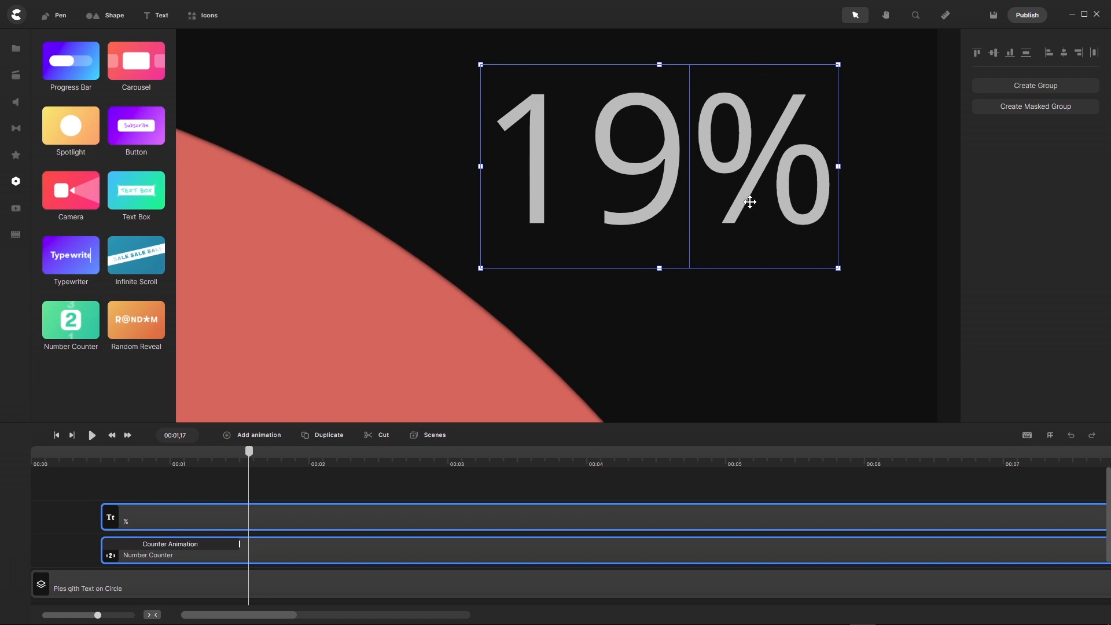
scroll(741, 201, "down", 4)
scroll(696, 168, "down", 3)
scroll(696, 168, "down", 2)
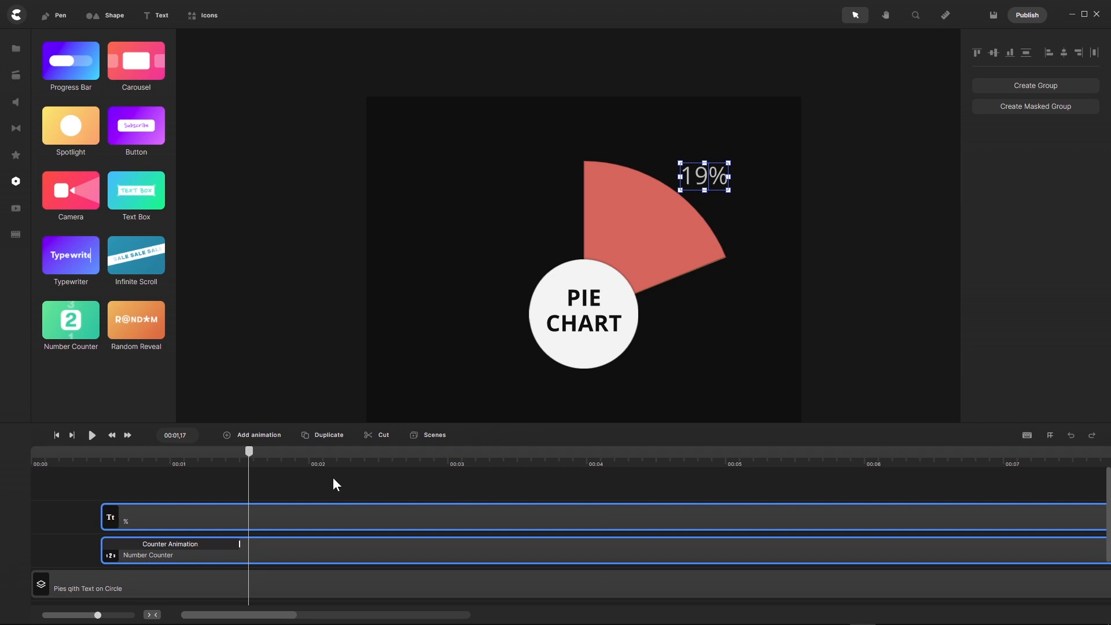
left_click_drag(249, 452, 161, 482)
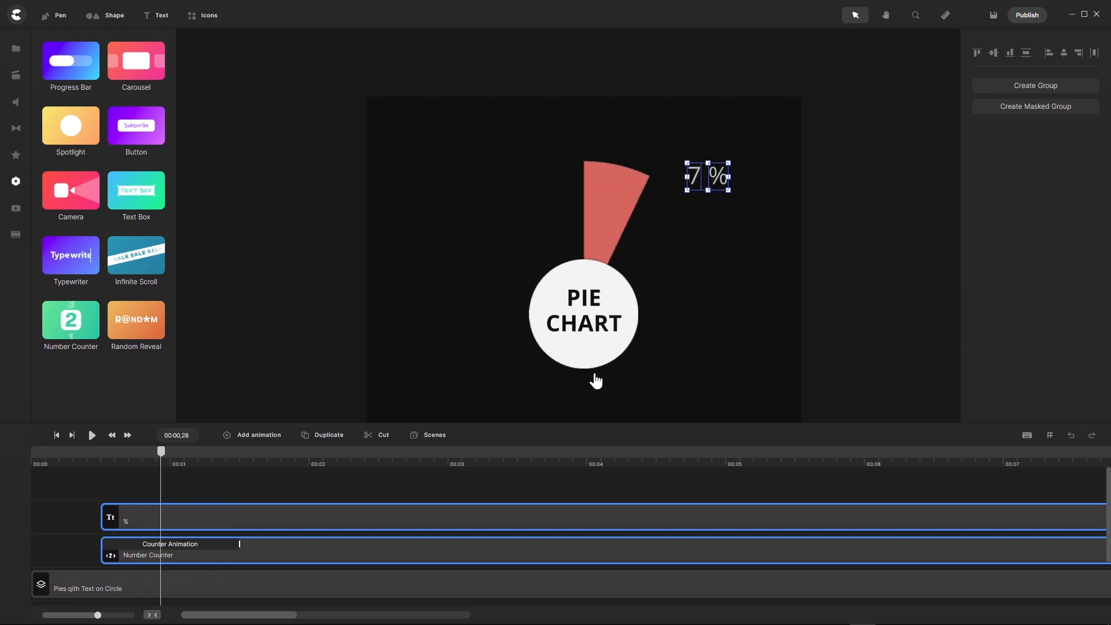
scroll(735, 171, "up", 5)
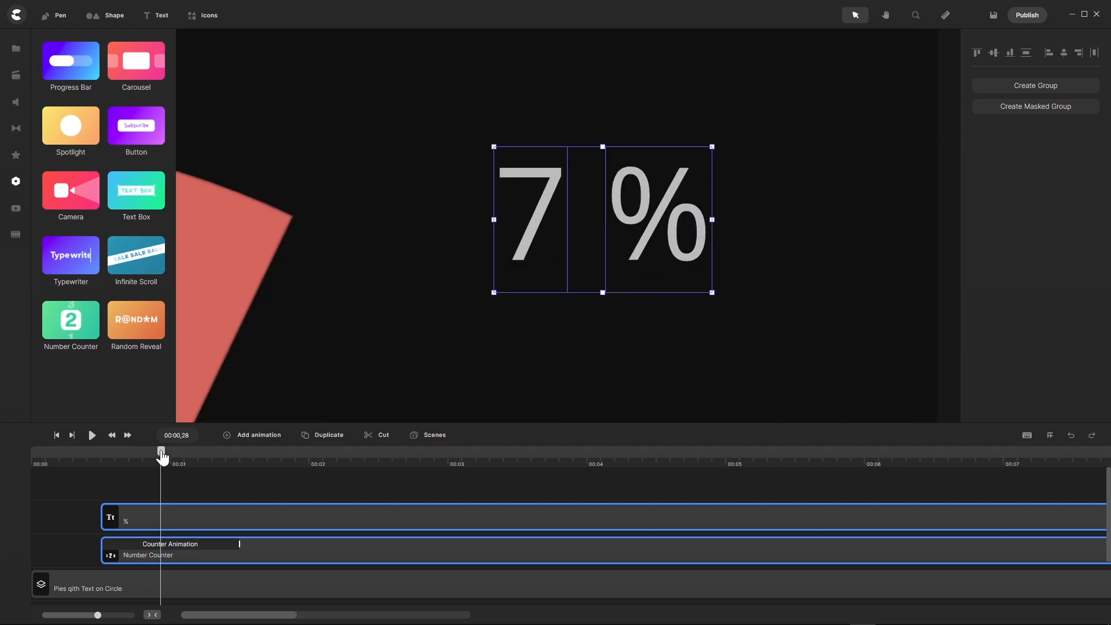
left_click_drag(161, 452, 175, 459)
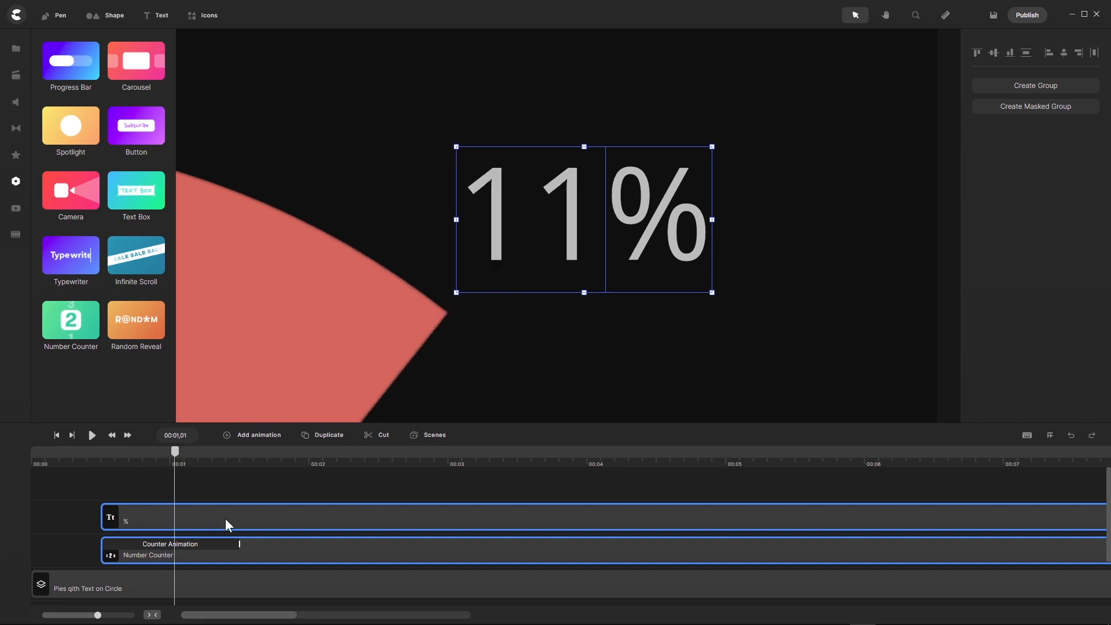
- Set the number counter's anchor point to the middle of its right edge
left_click(281, 549)
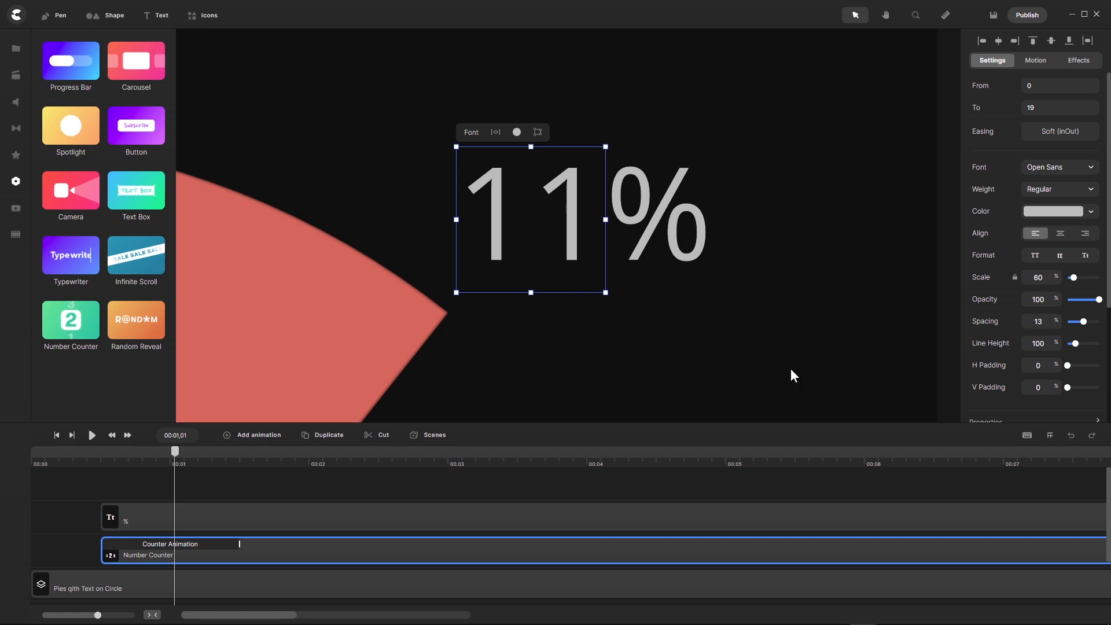
scroll(1084, 198, "down", 5)
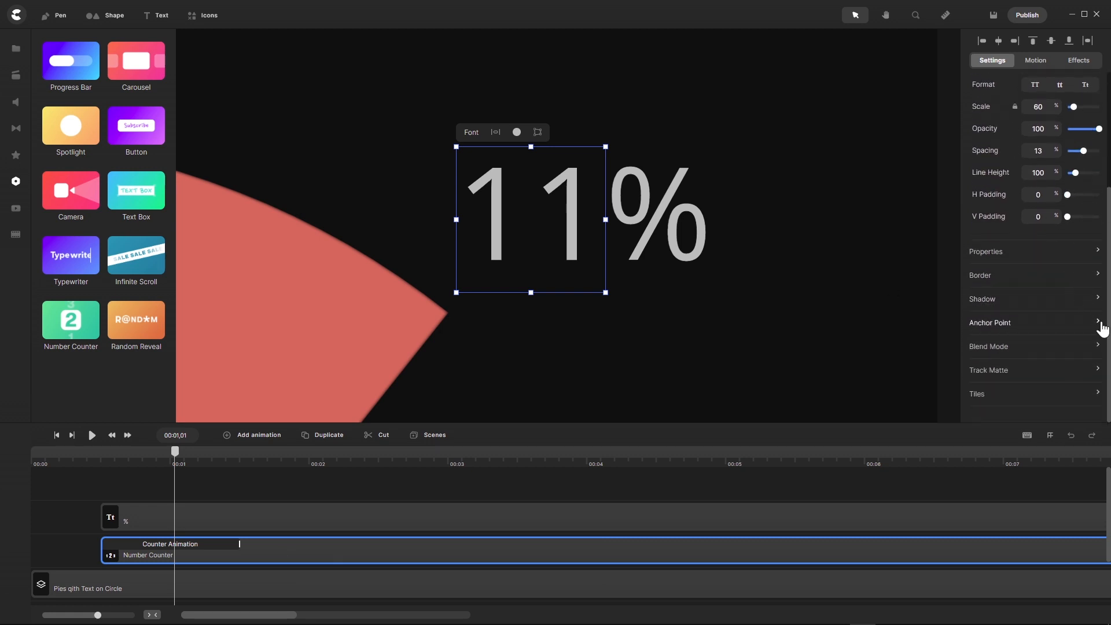
left_click(1099, 324)
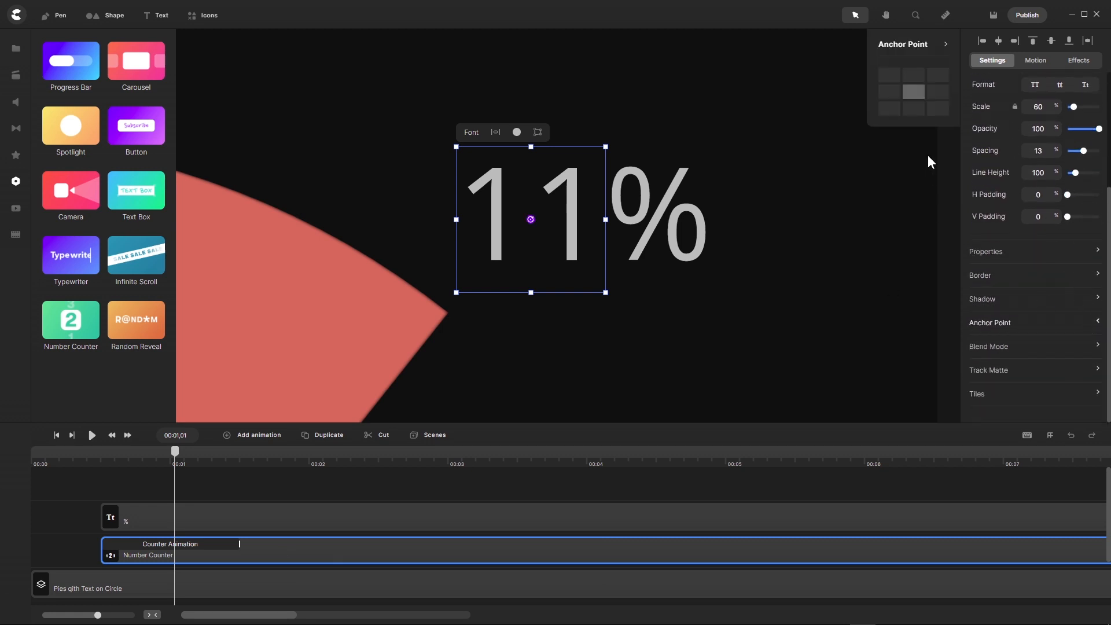
left_click(940, 94)
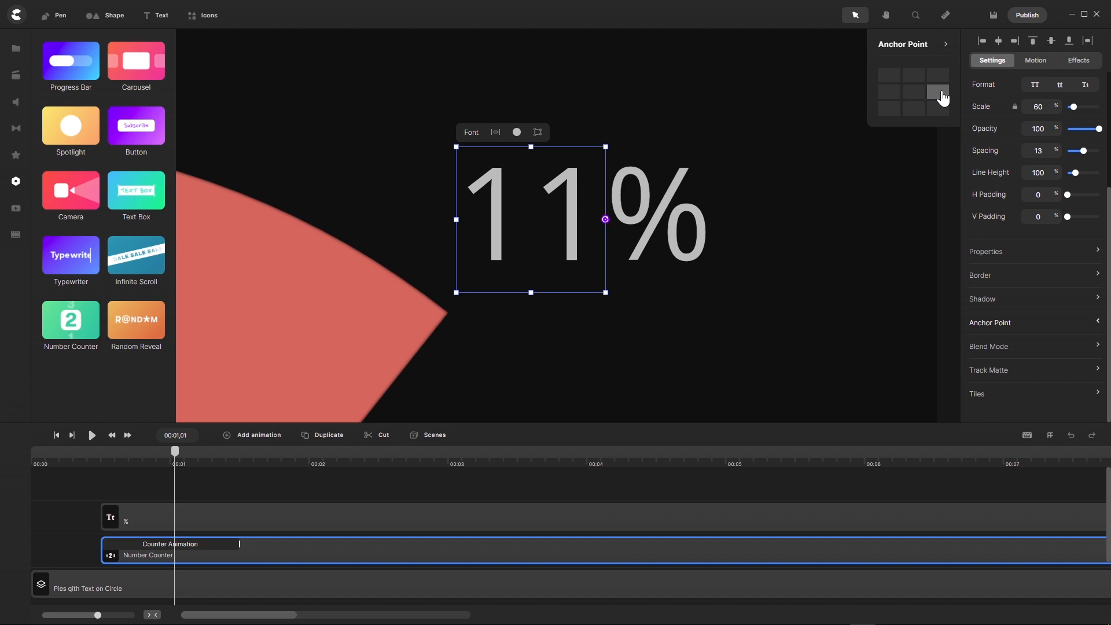
- Check the counter's alignment with the % sign as it counts up, and preview the whole animation from the start
left_click_drag(177, 457, 105, 462)
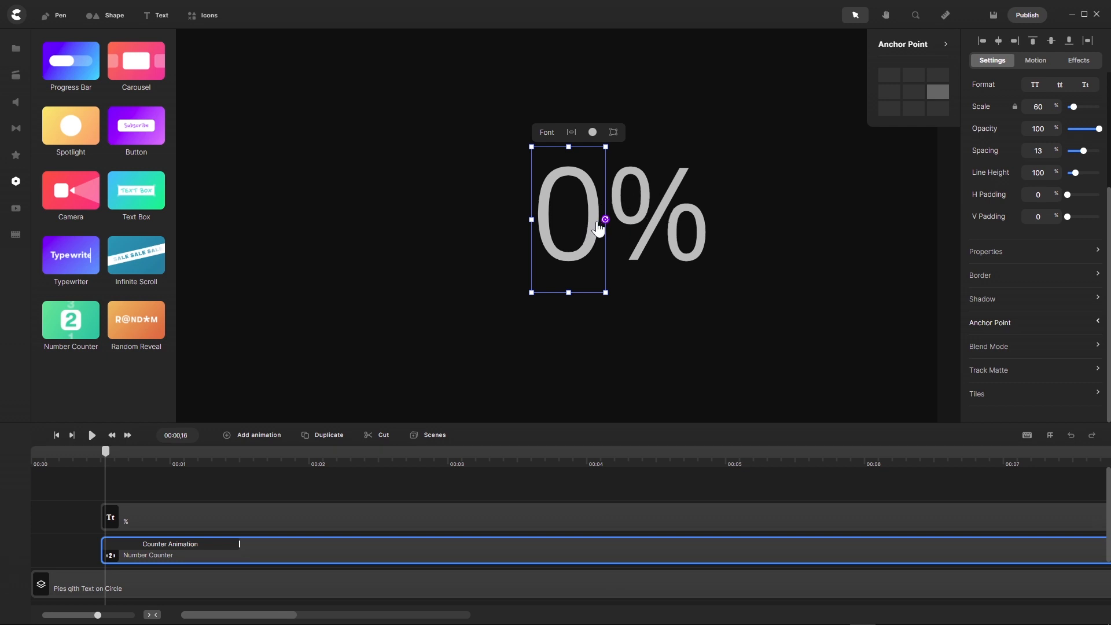
left_click_drag(109, 457, 170, 463)
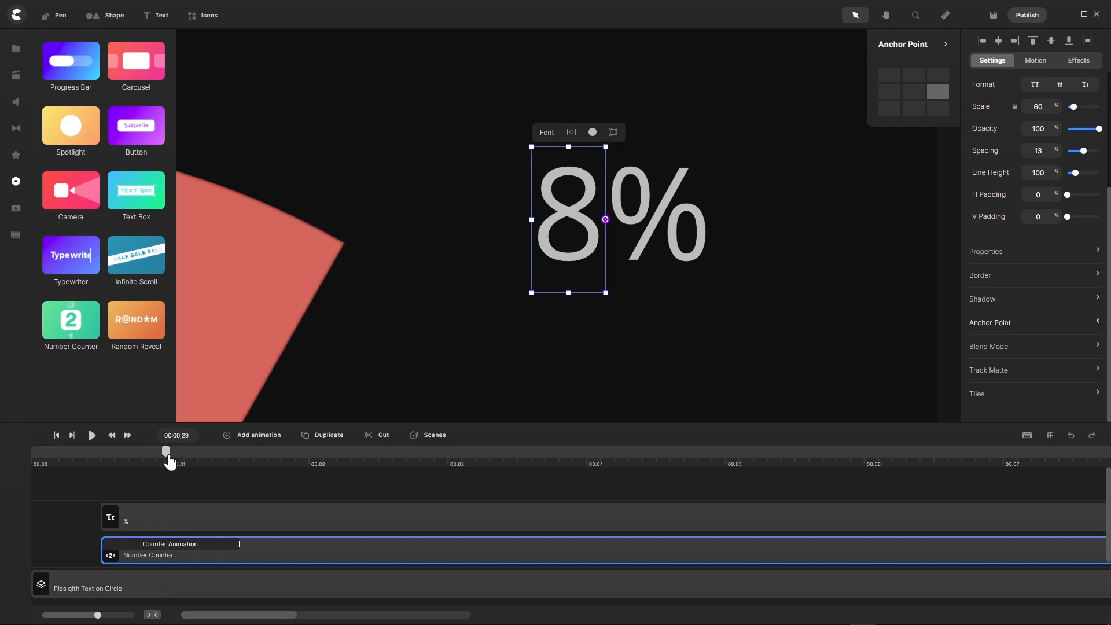
left_click_drag(169, 462, 174, 463)
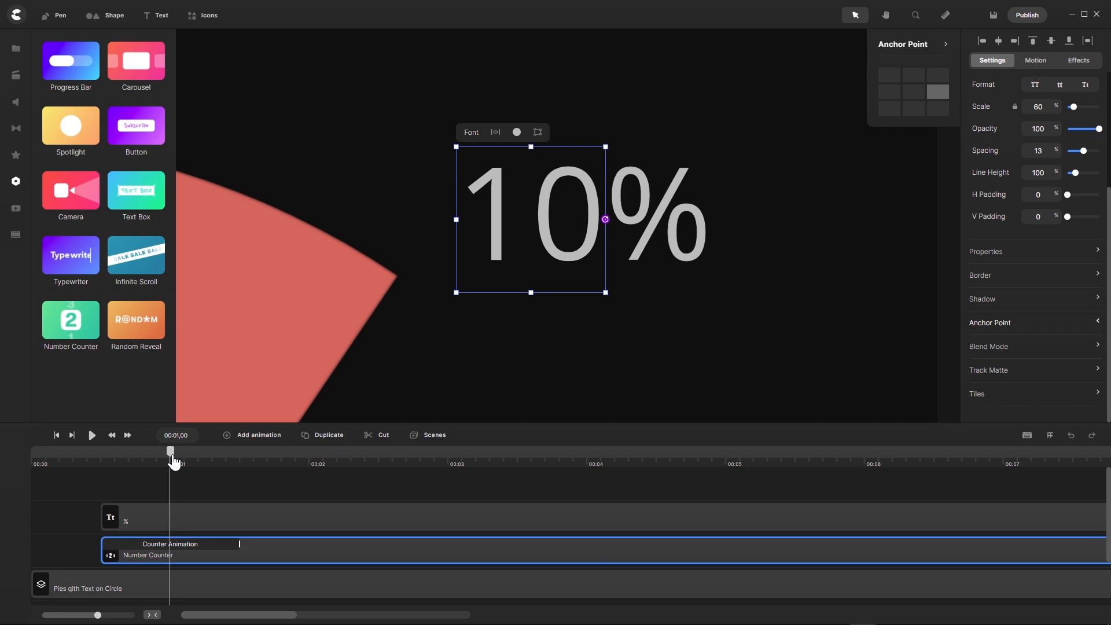
scroll(556, 322, "down", 5)
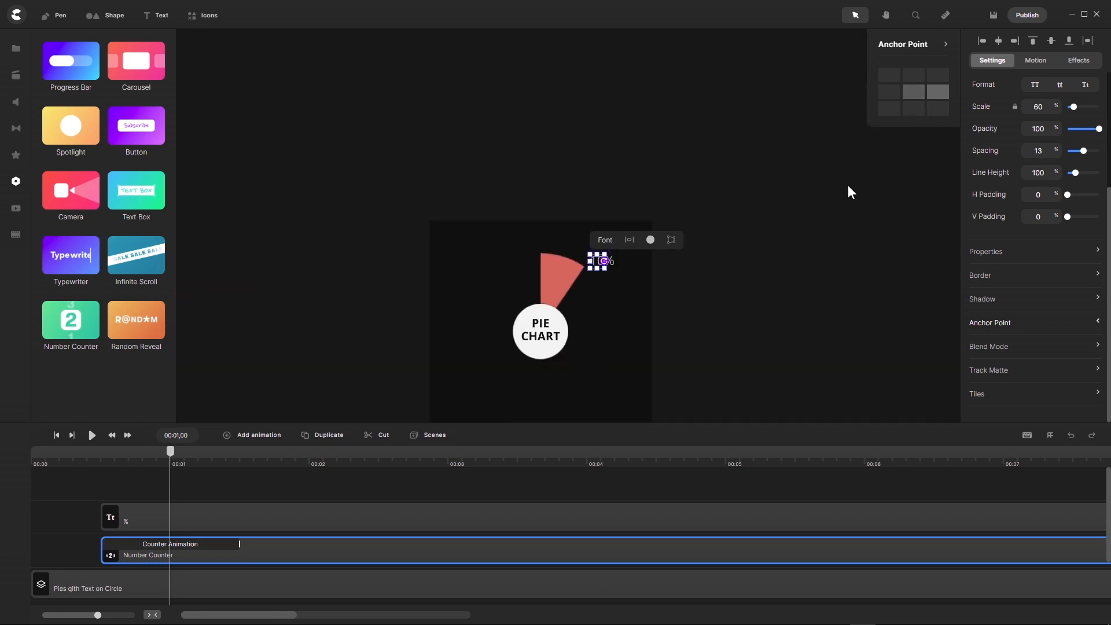
scroll(551, 295, "down", 2)
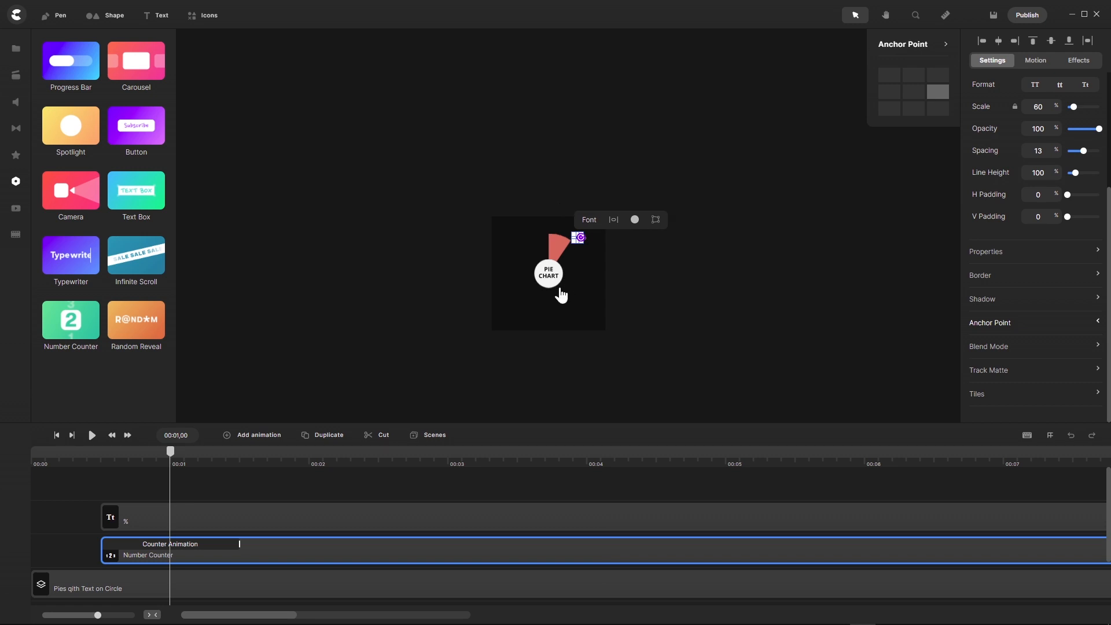
scroll(560, 295, "up", 4)
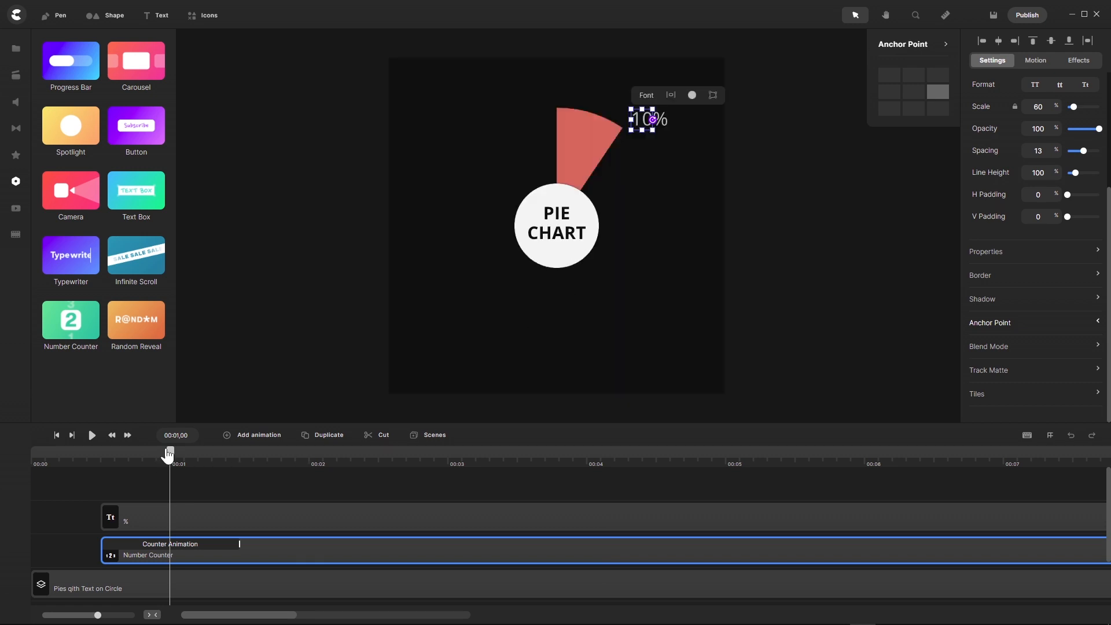
left_click_drag(167, 454, 8, 478)
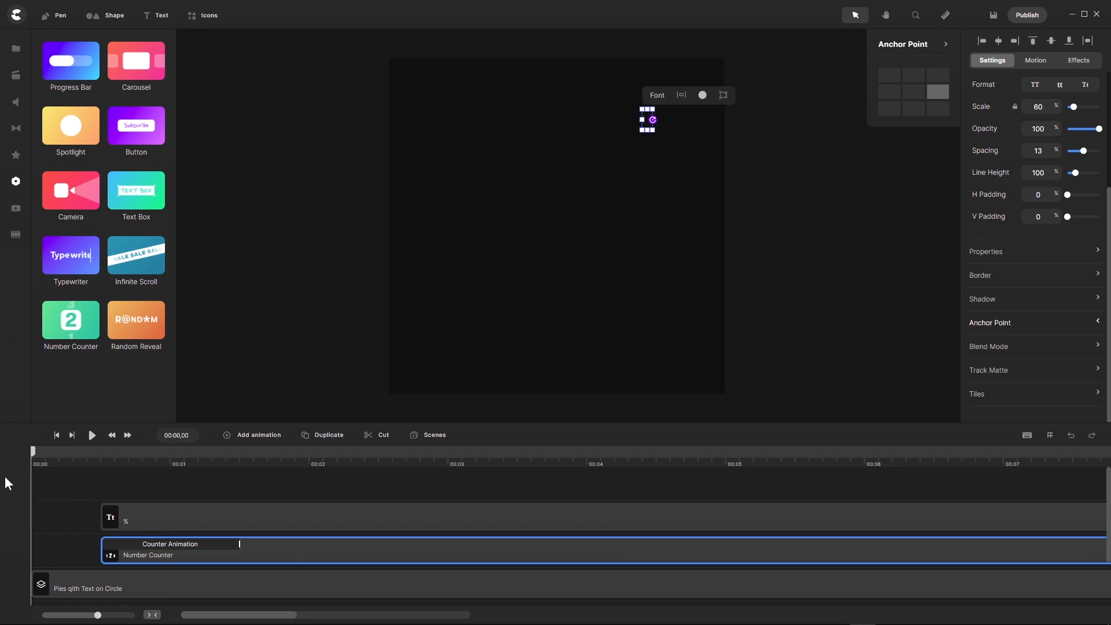
left_click(92, 436)
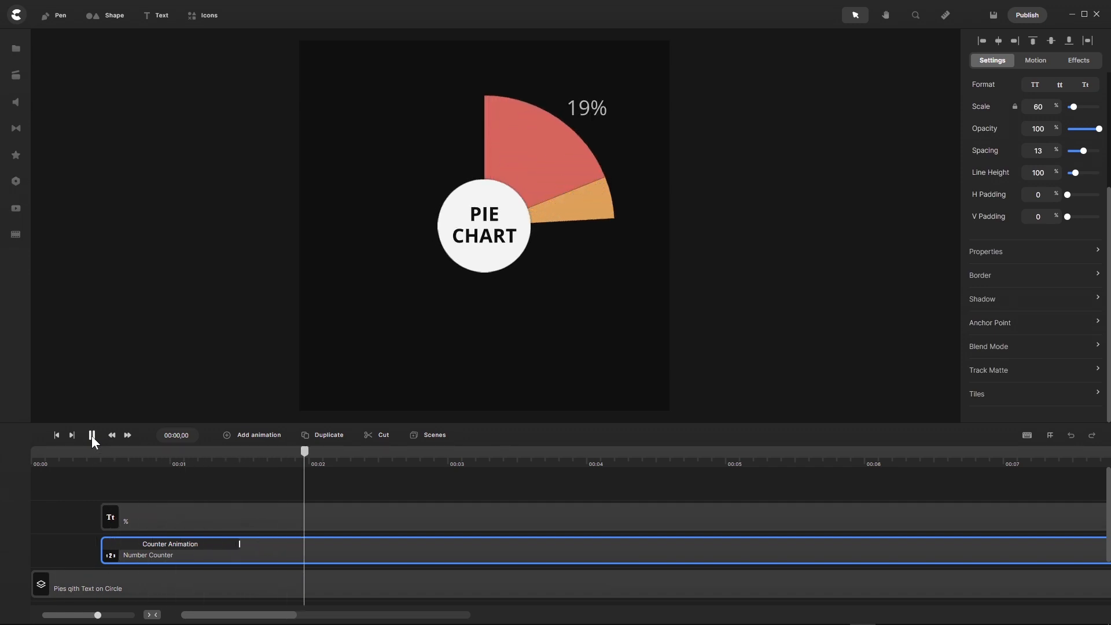
left_click(92, 437)
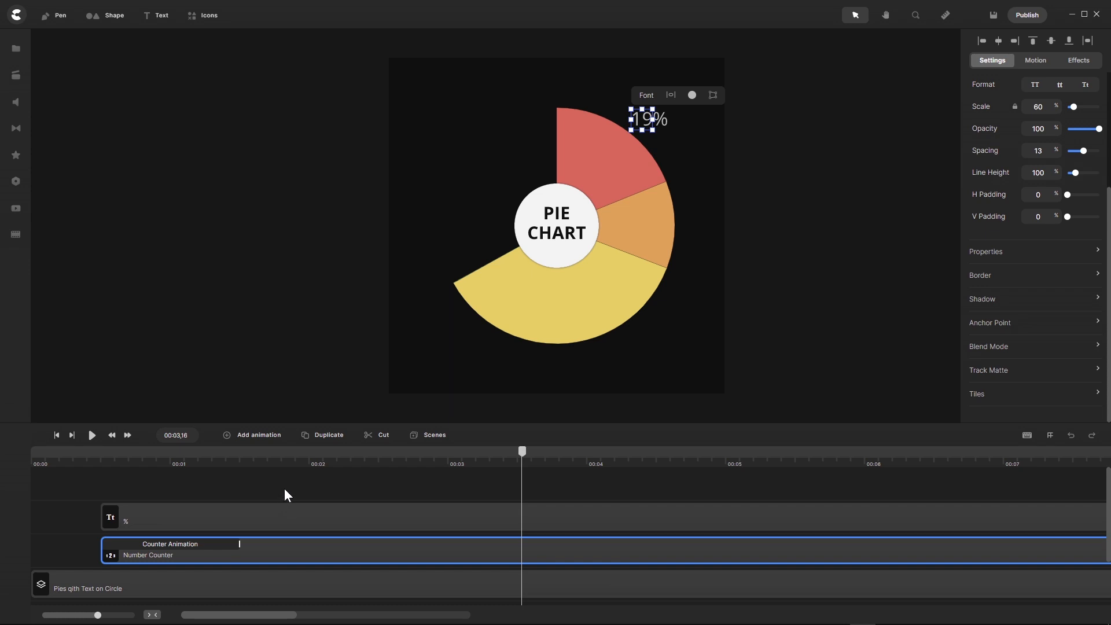
- Shift the % text and number counter layers together to start at 00:00
left_click_drag(284, 489, 322, 558)
mouse_move(223, 617)
left_mouse_down()
mouse_move(233, 617)
mouse_move(224, 618)
left_mouse_up()
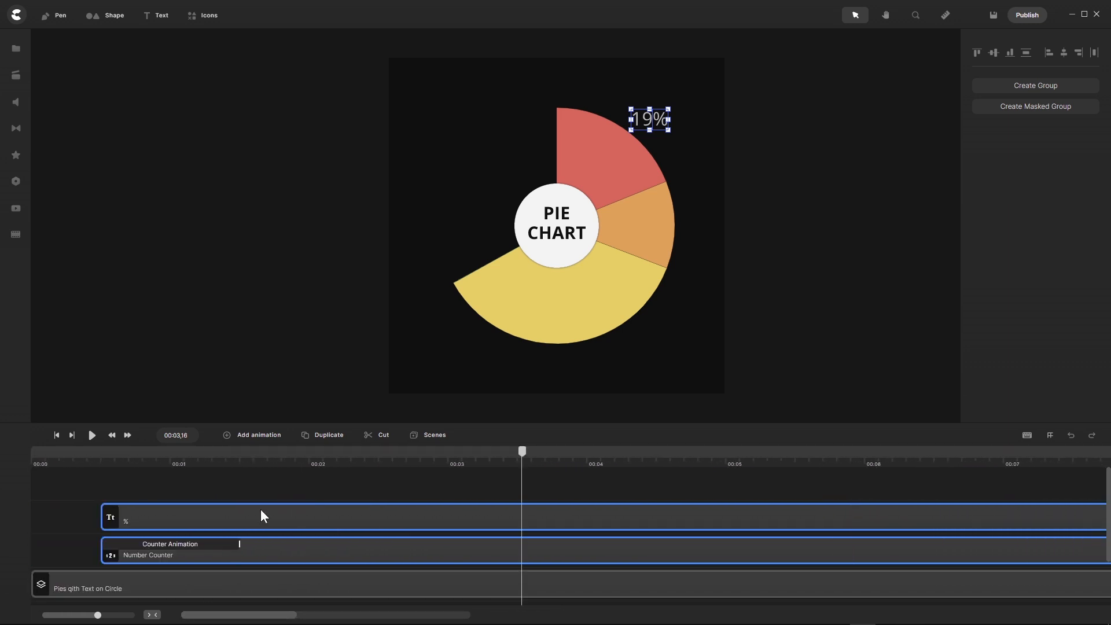
left_click(289, 478)
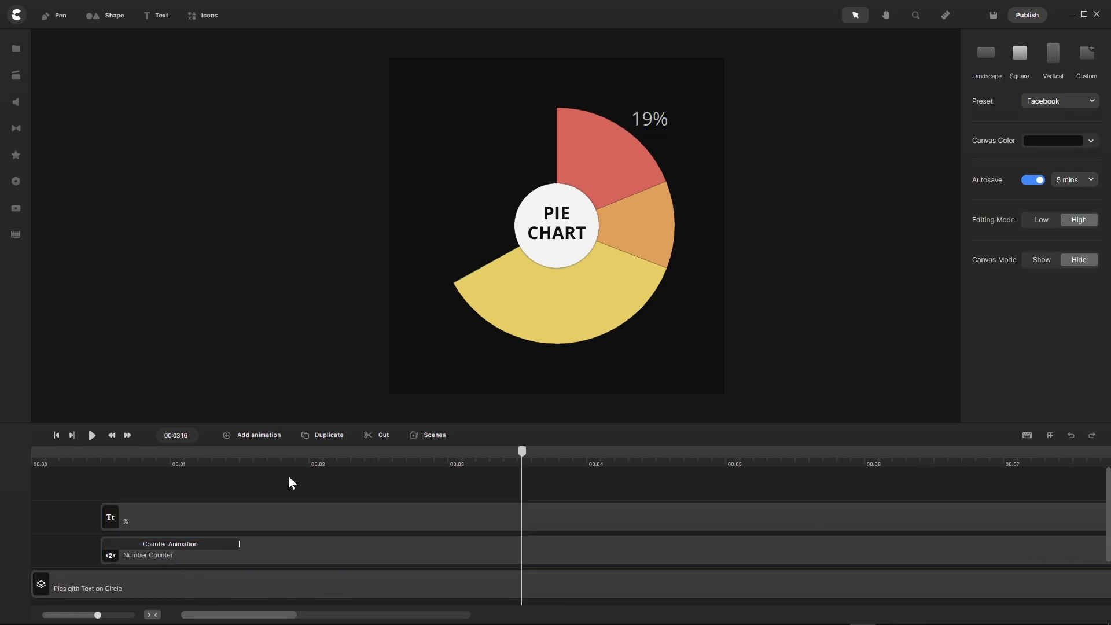
left_click_drag(324, 488, 298, 564)
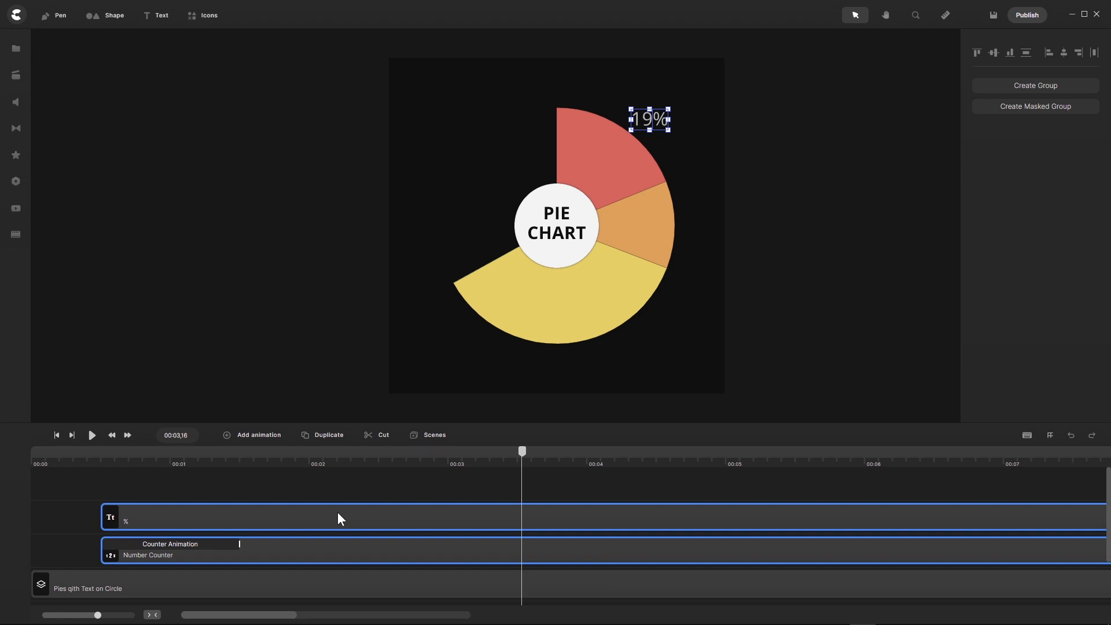
left_click_drag(338, 513, 243, 514)
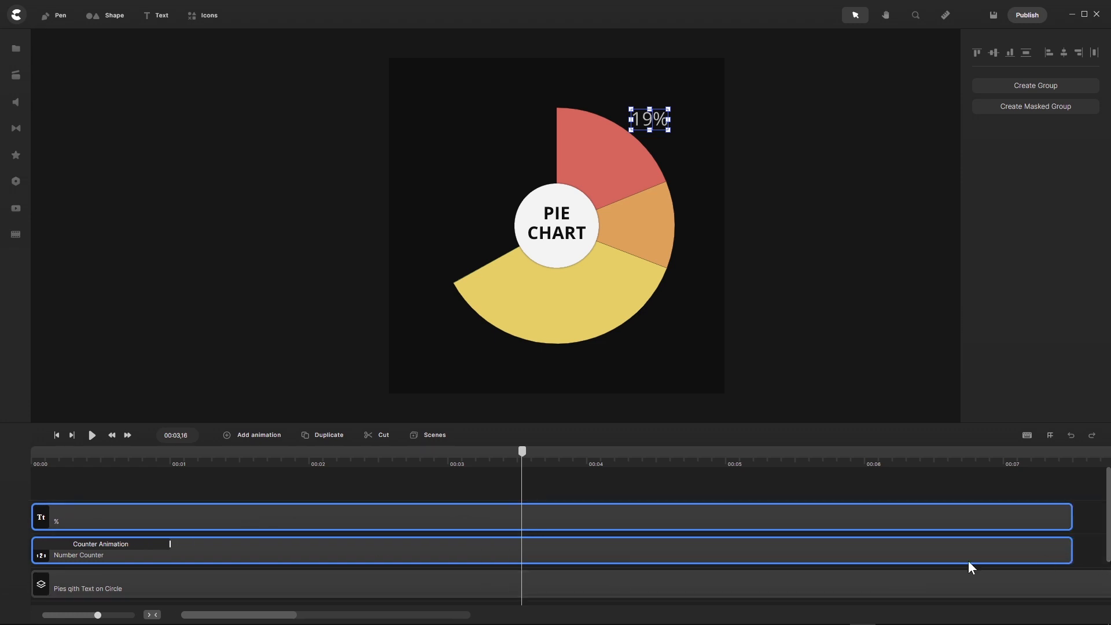
- Extend the % text and number counter layers to end at 00:08, level with the pie chart group
left_click_drag(286, 615, 295, 617)
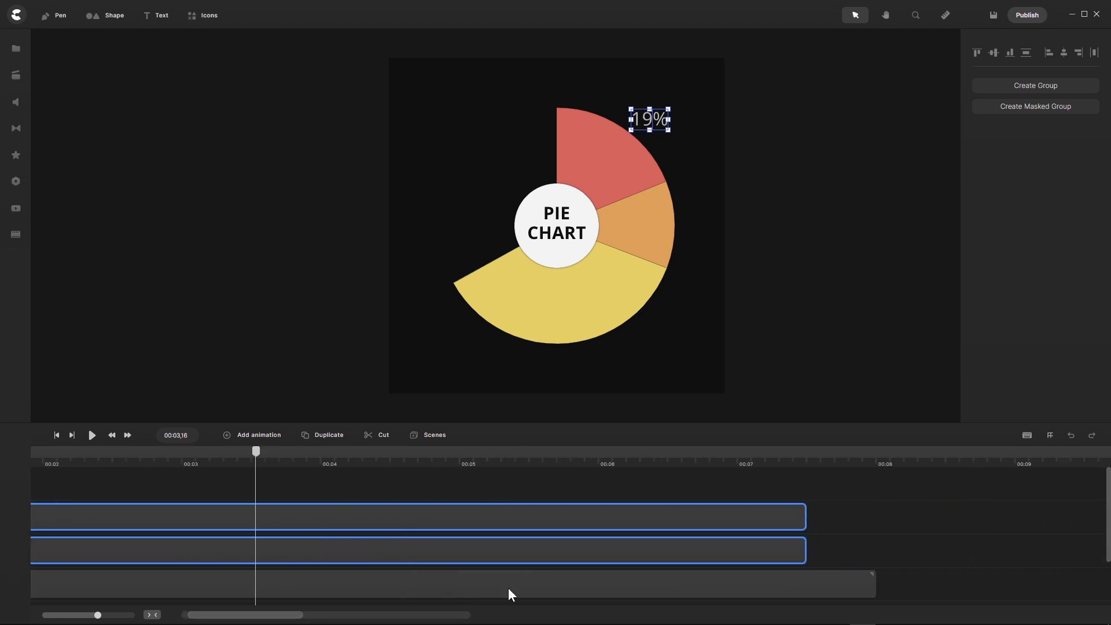
left_click_drag(806, 519, 876, 520)
left_click_drag(302, 619, 255, 615)
- Group the % text layer with the number counter layer
left_click_drag(402, 488, 312, 553)
right_click(312, 554)
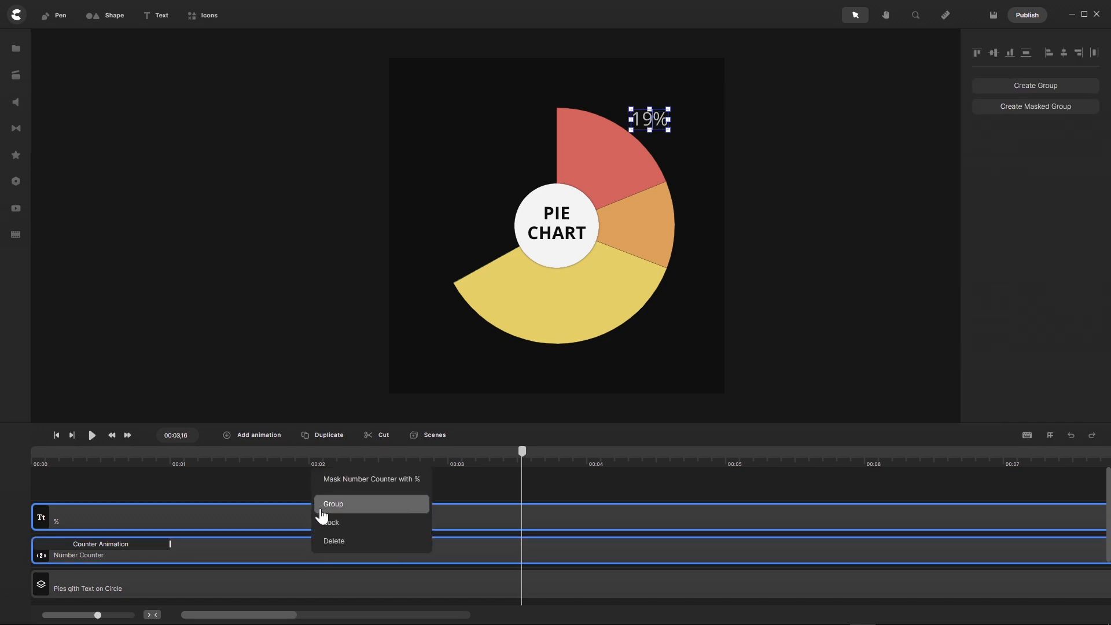
left_click(331, 506)
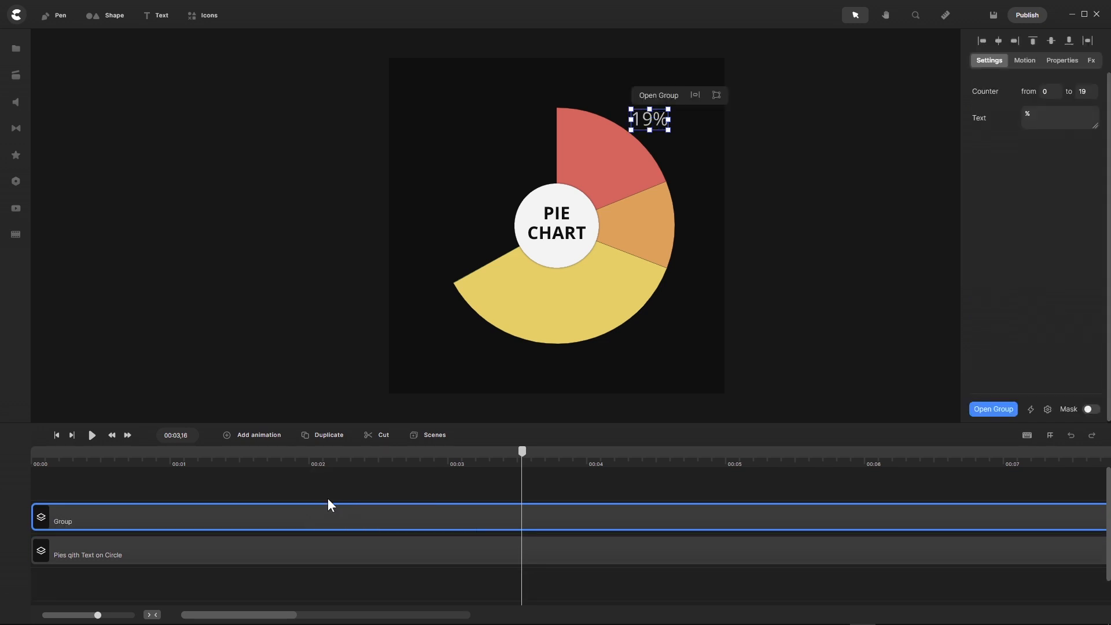
- Rename the grouped % text and number counter as Counter % 1
right_click(105, 519)
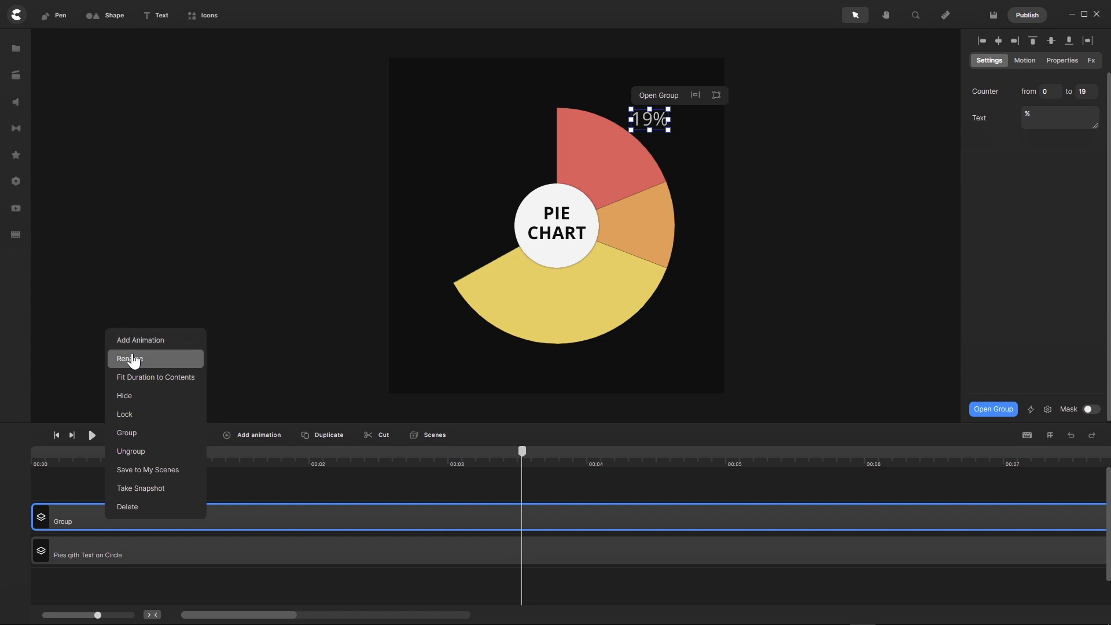
left_click(131, 355)
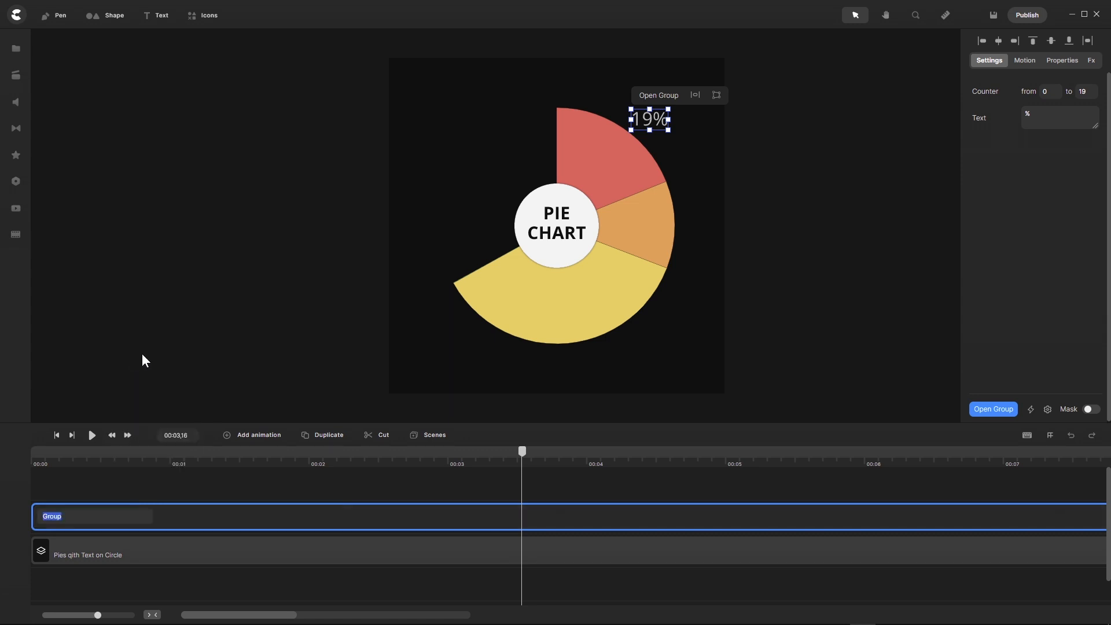
type("Counter % 1")
key("Return")
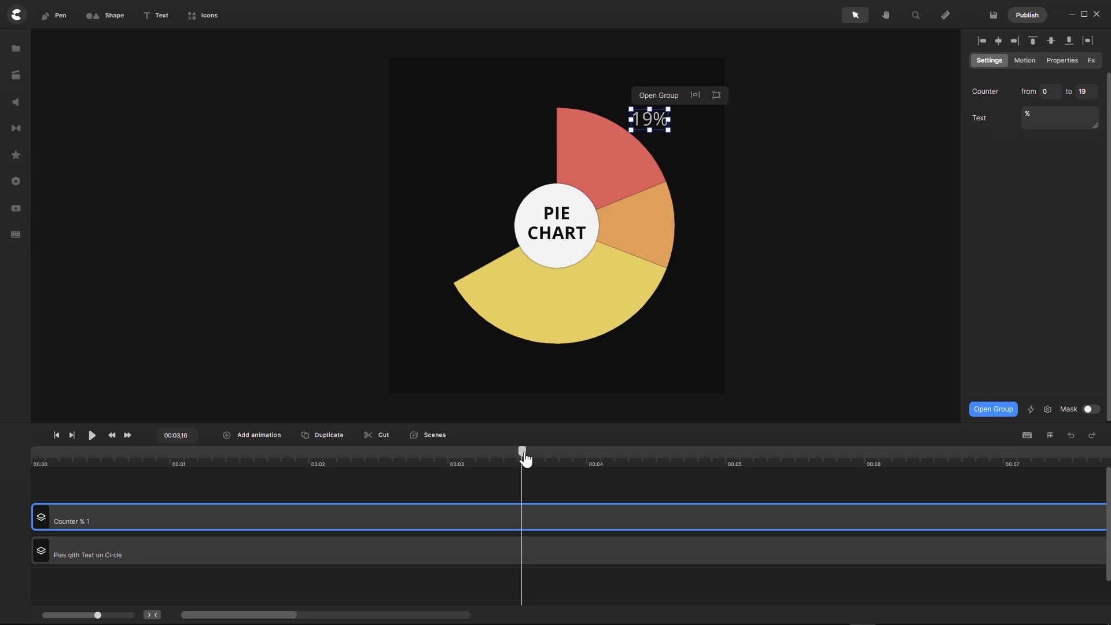
- Duplicate the Counter % 1 group and shift the copy to start at 00:01
left_click_drag(524, 459, 172, 480)
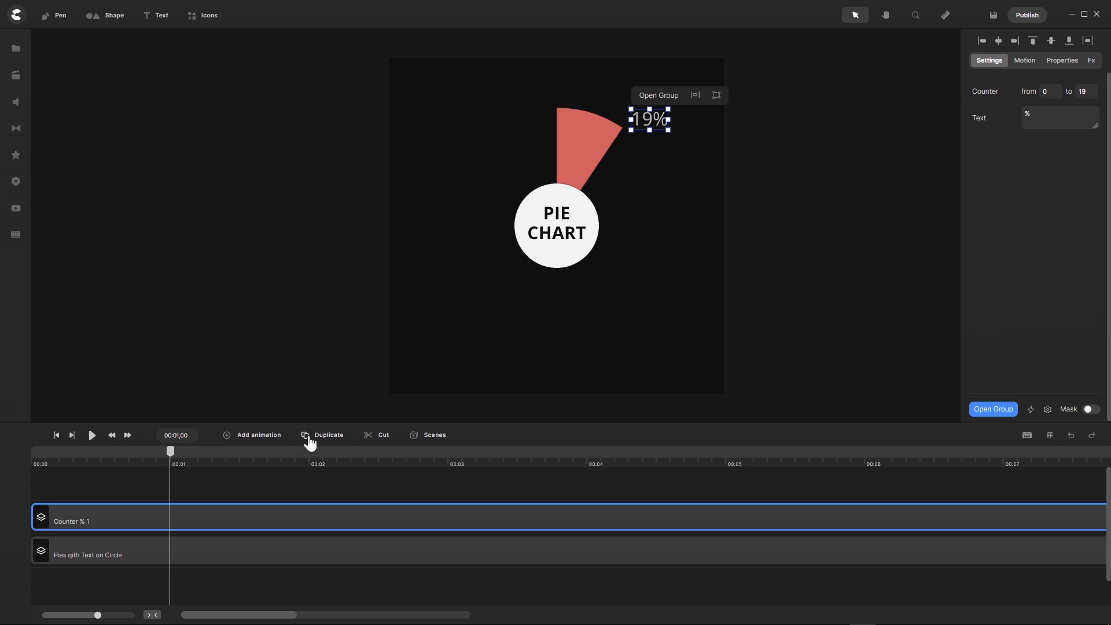
left_click(311, 441)
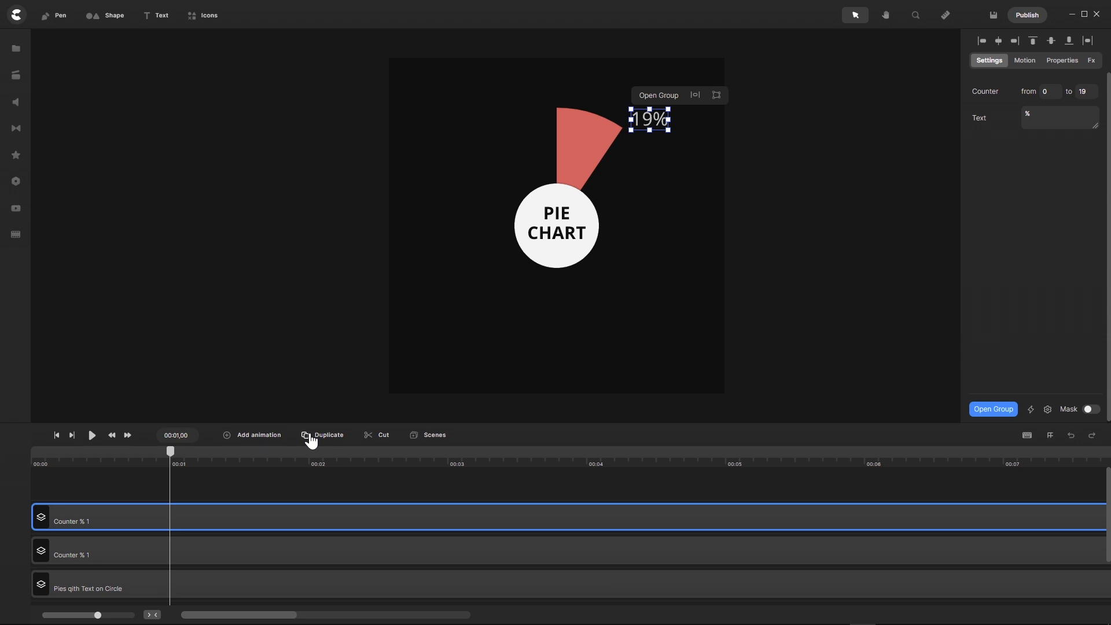
left_click_drag(179, 523, 320, 521)
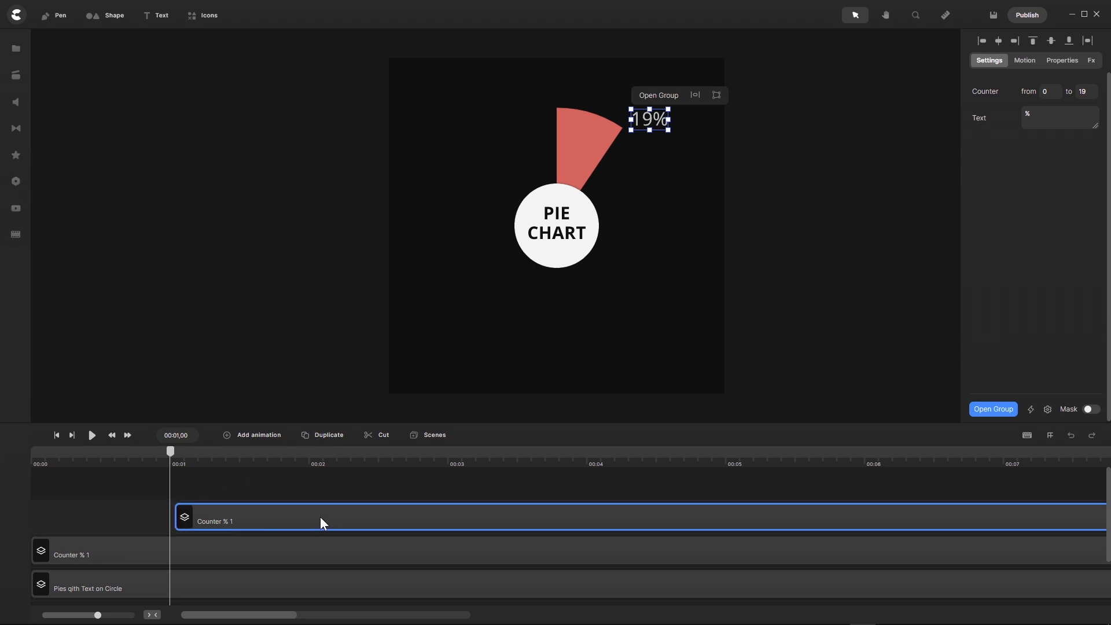
- Rename the duplicated group starting at 00:01 as Counter % 2
right_click(228, 528)
left_click(259, 366)
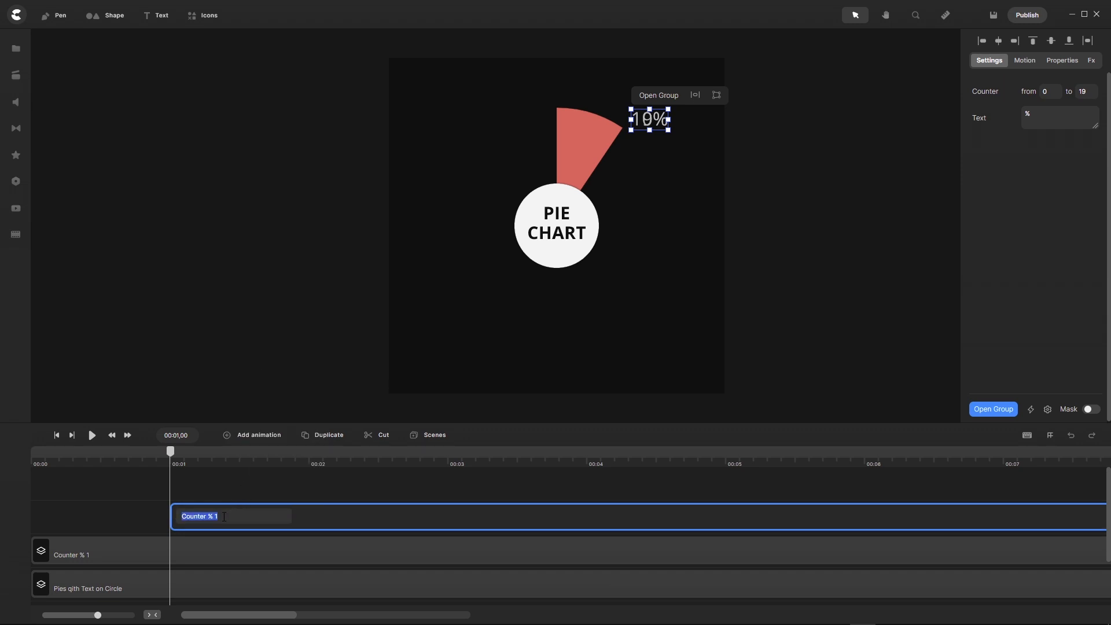
left_click(224, 517)
type("2")
key("Return")
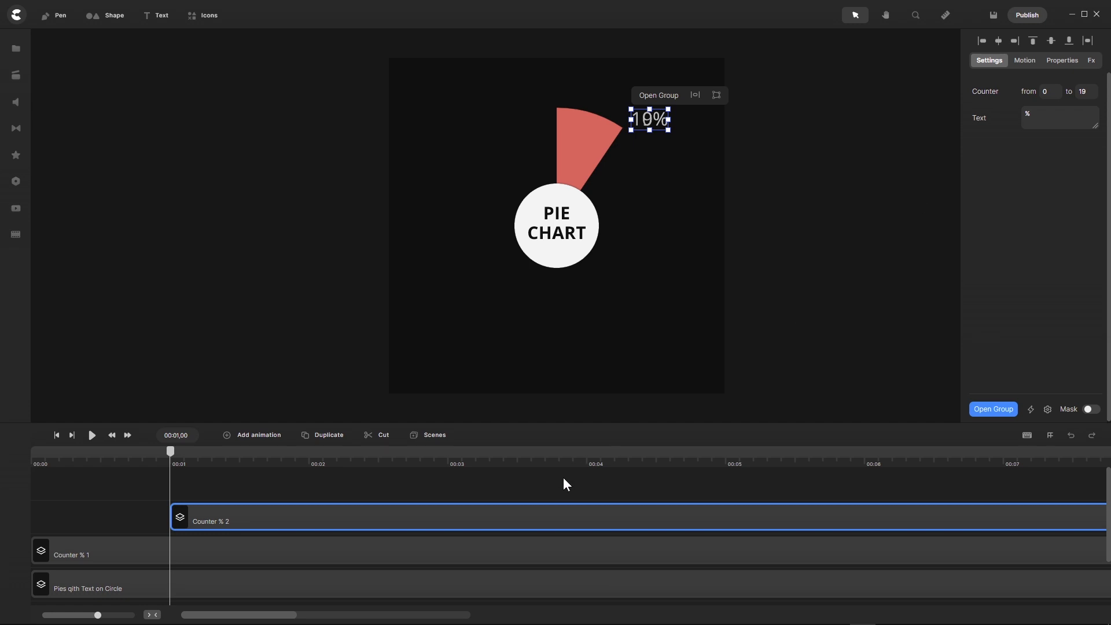
- Look up the second slice's percentage in Pie Numbers 2.txt in Notepad and set Counter % 2 to count up to 12
mouse_move(577, 623)
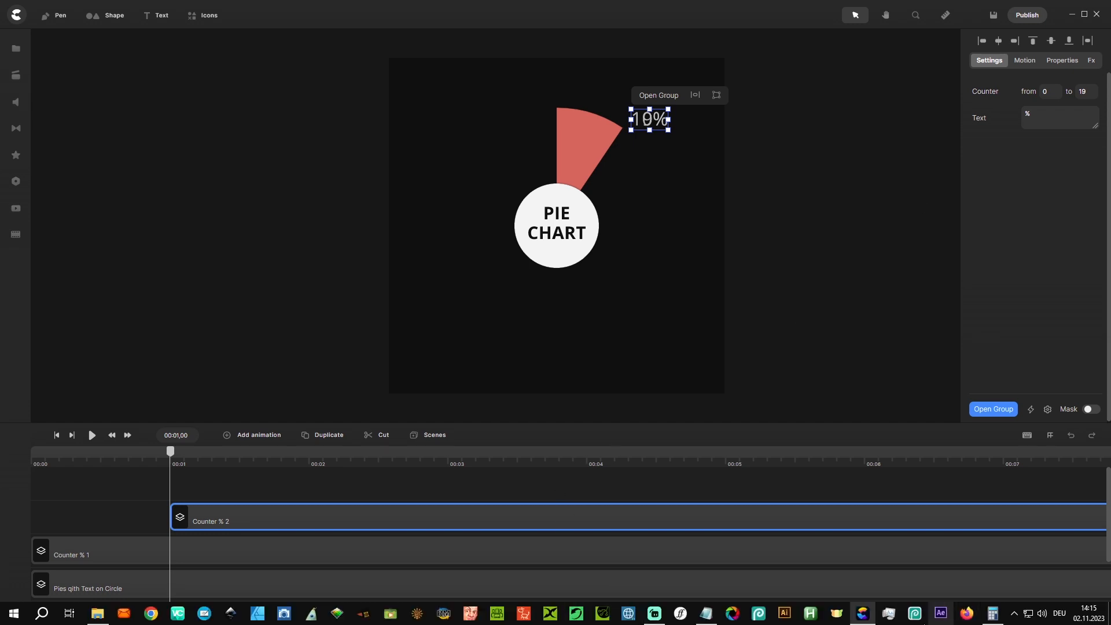
left_click(707, 613)
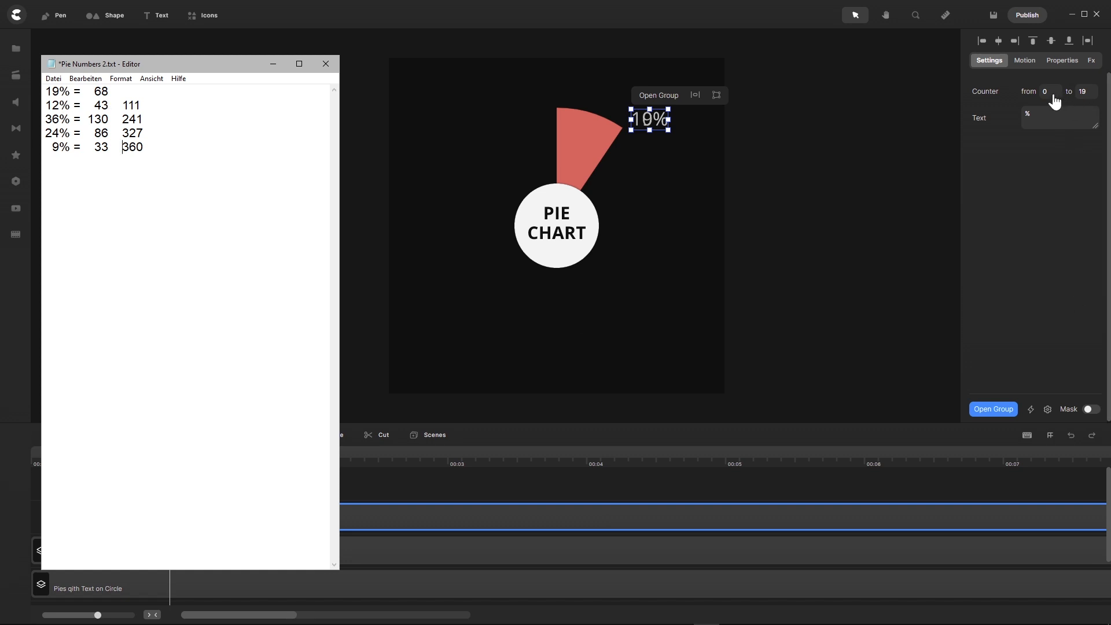
left_click(1090, 94)
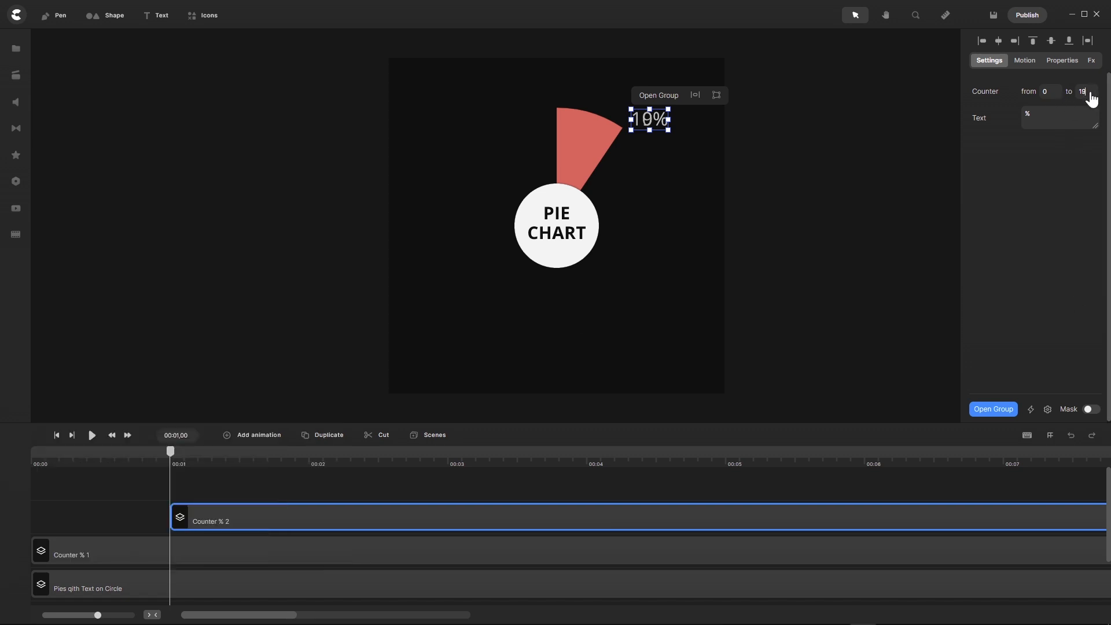
key("BackSpace")
type("2")
- Advance the timeline to 00:02,29 and place the Counter % 2 group on the canvas just outside the orange slice
left_click(174, 452)
left_click_drag(189, 462, 443, 474)
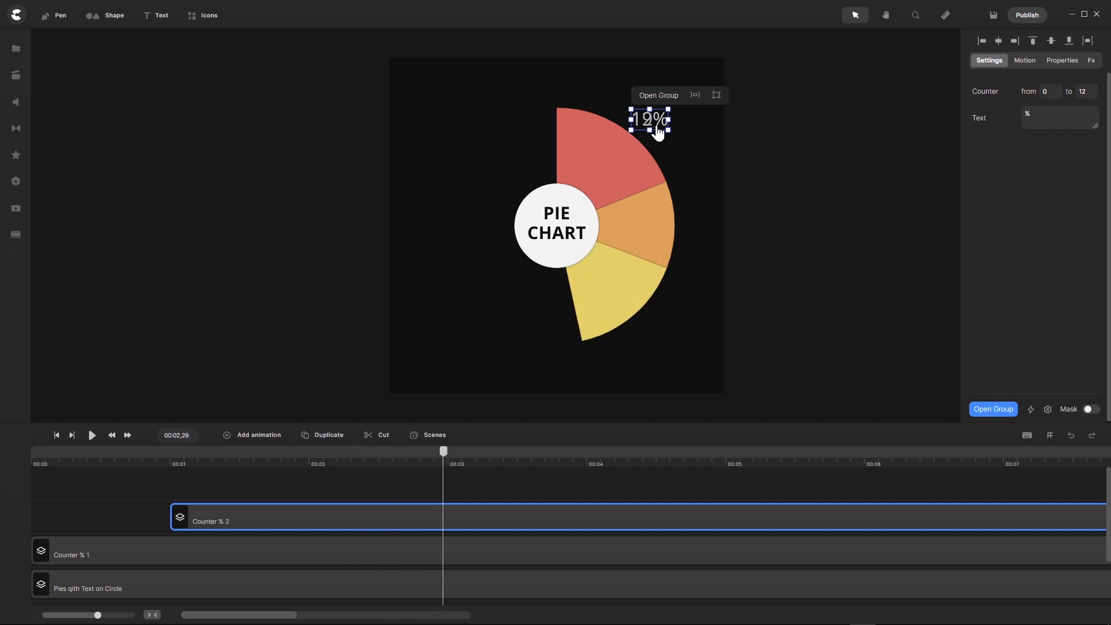
left_click_drag(658, 125, 707, 222)
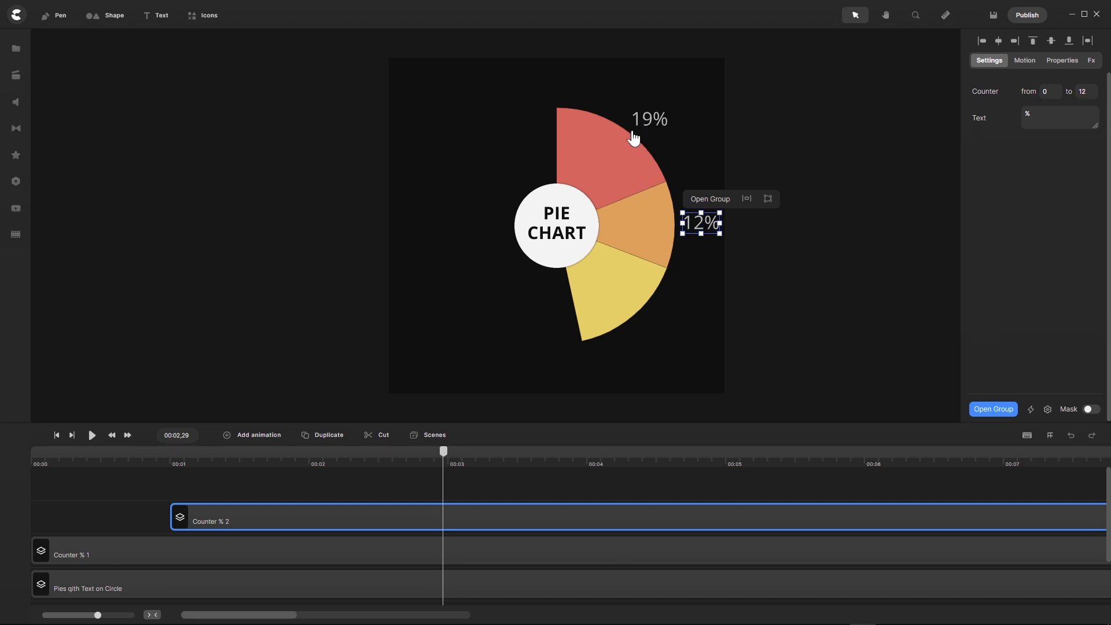
scroll(691, 242, "up", 2)
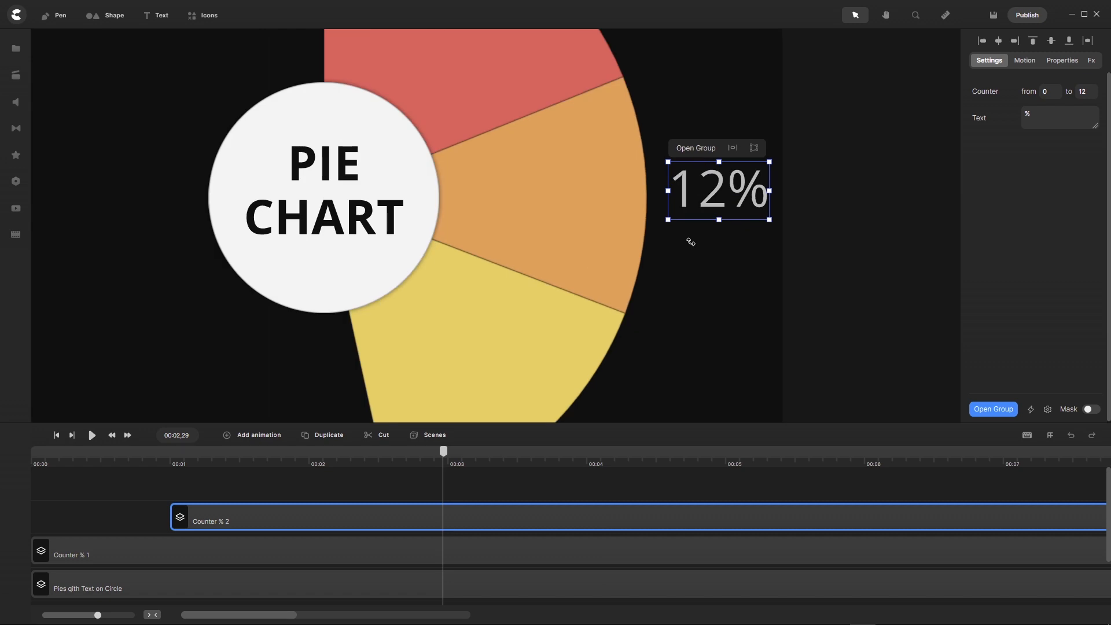
scroll(690, 242, "down", 1)
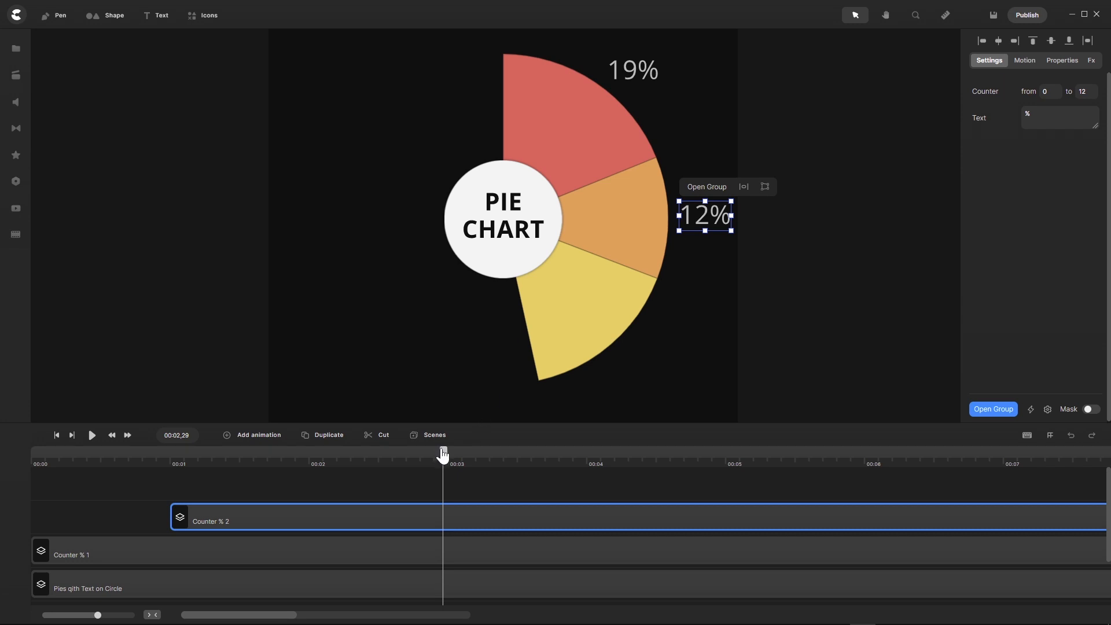
- Duplicate the Counter % 2 group and shift the copy to start at 00:02
left_click_drag(443, 451, 308, 465)
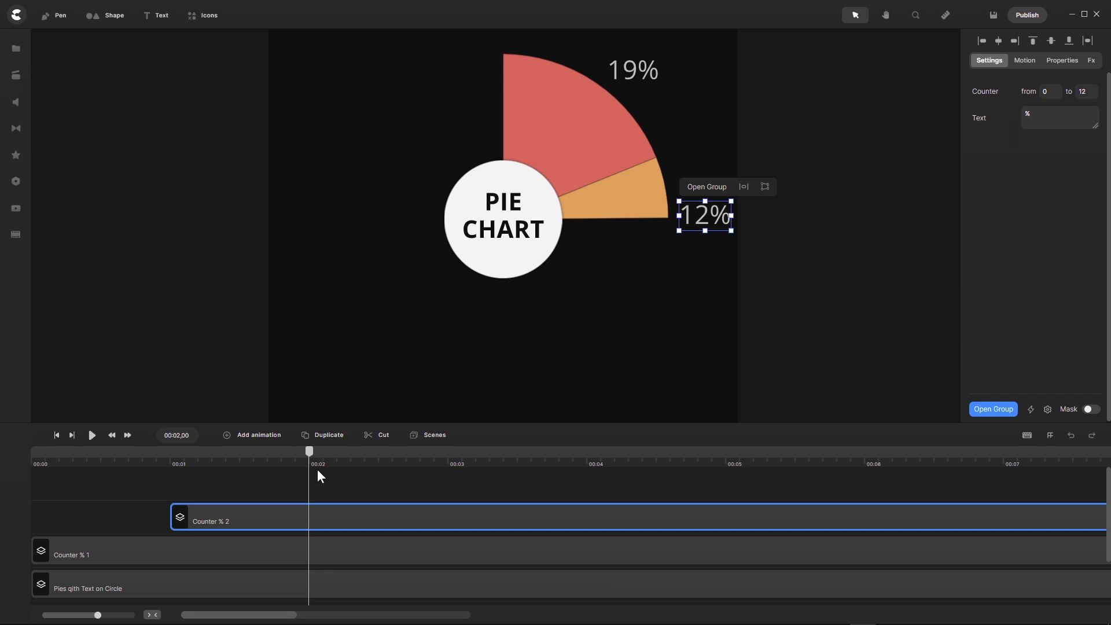
left_click(325, 440)
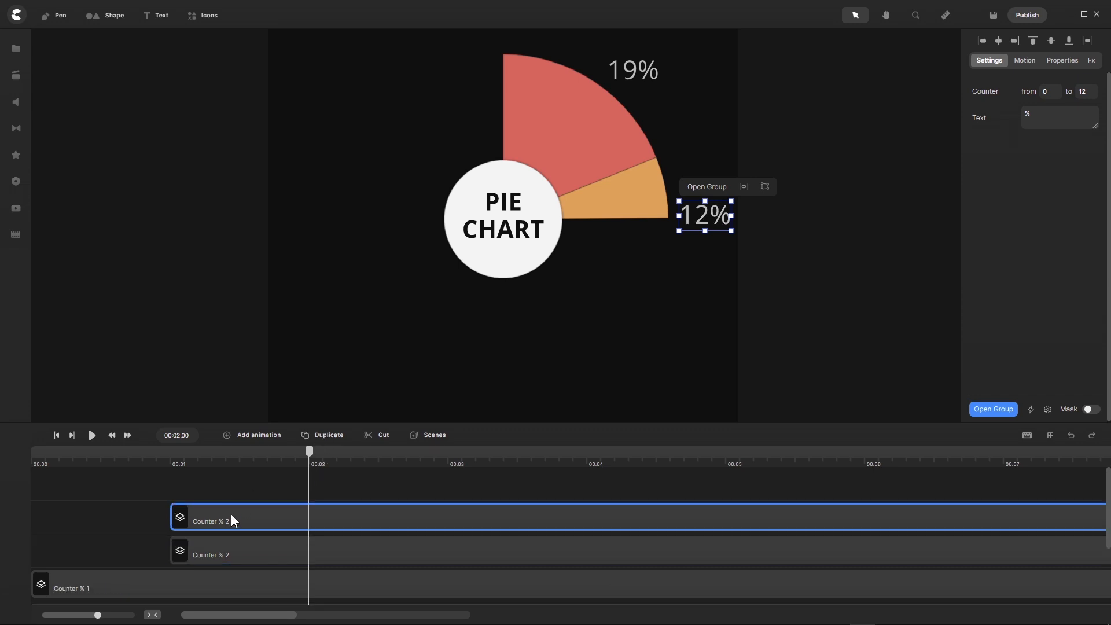
left_click_drag(226, 518, 364, 526)
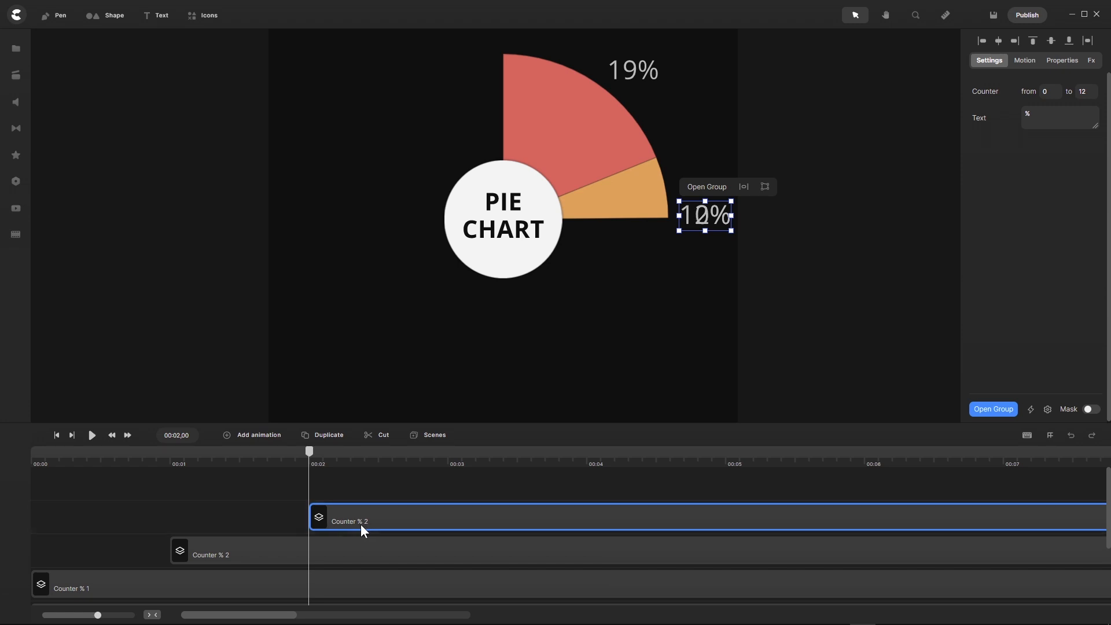
- Rename the duplicated group starting at 00:02 as Counter % 3
right_click(361, 523)
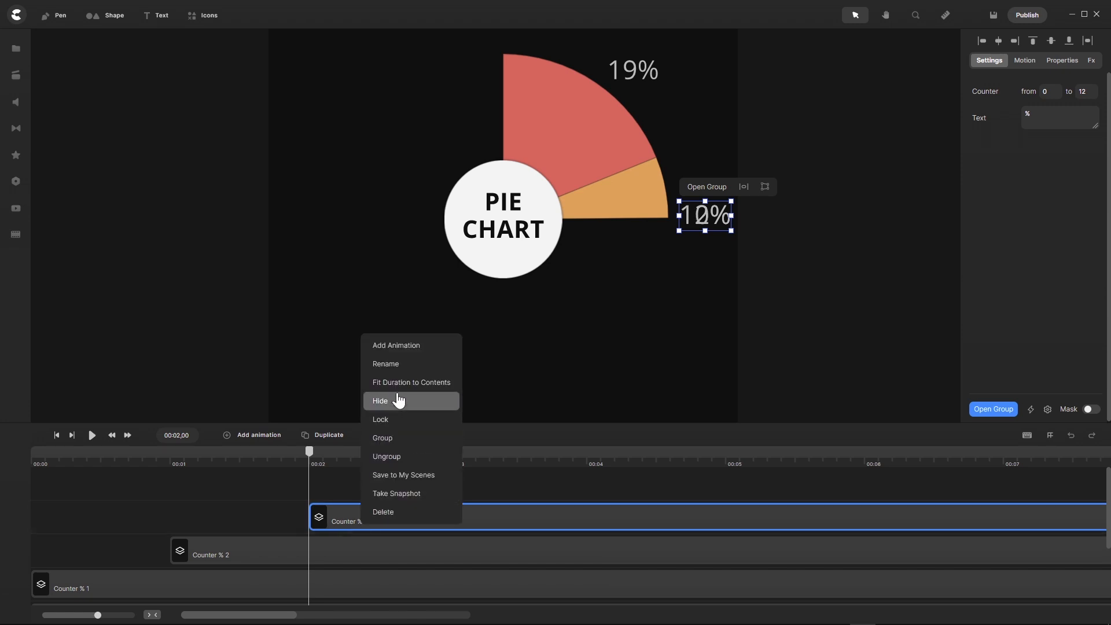
left_click(396, 365)
left_click(365, 519)
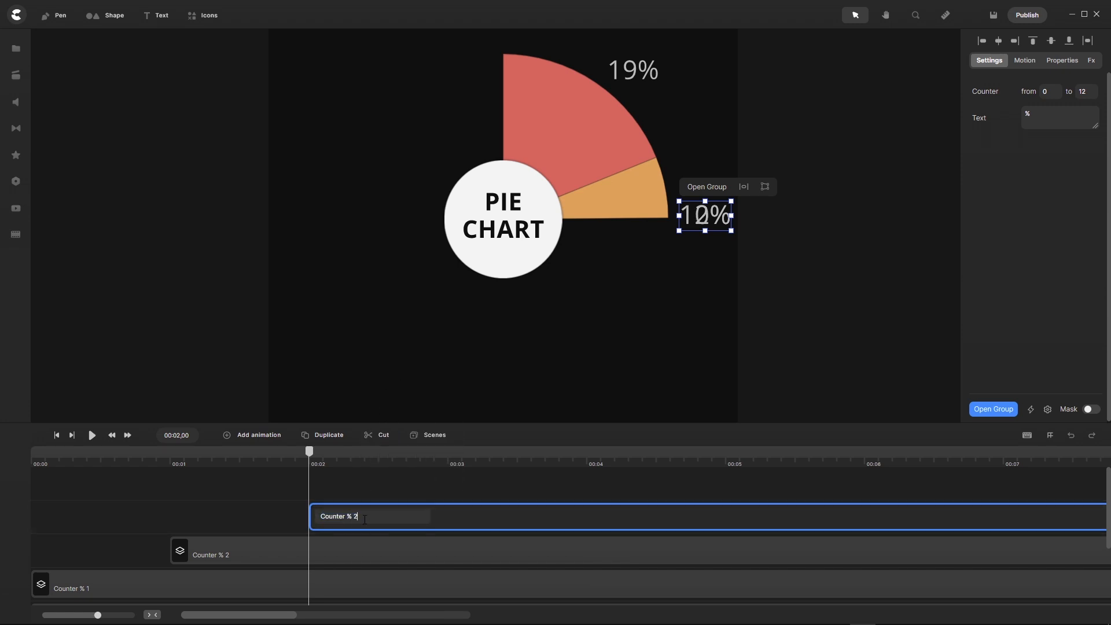
type("3")
key("Return")
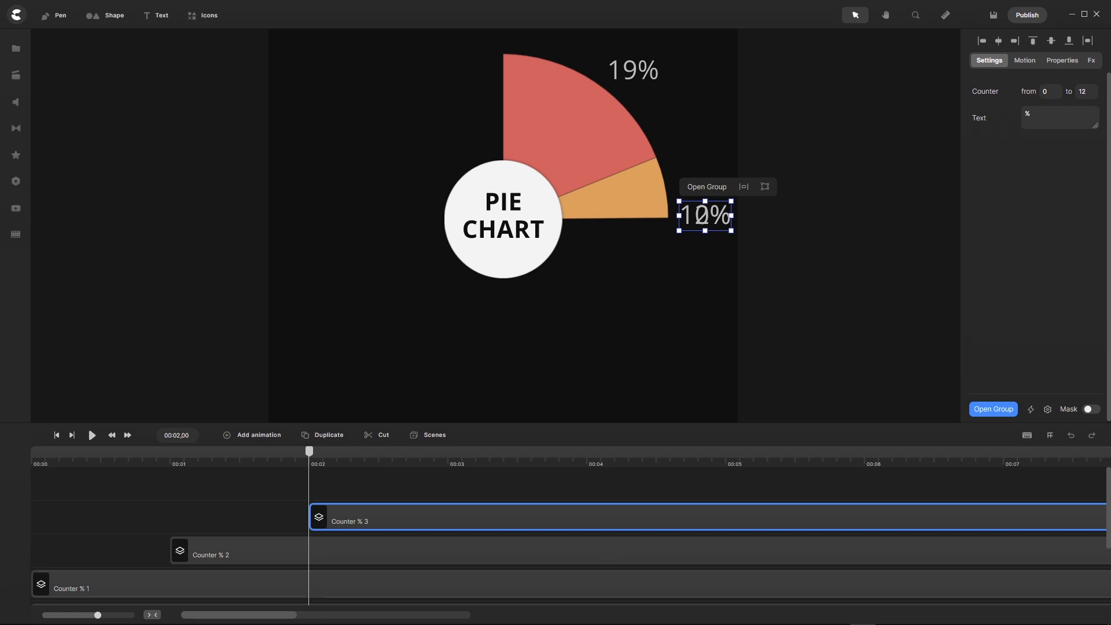
- Look up the third slice's percentage in Pie Numbers 2.txt in Notepad and set Counter % 3 to count up to 36
mouse_move(551, 614)
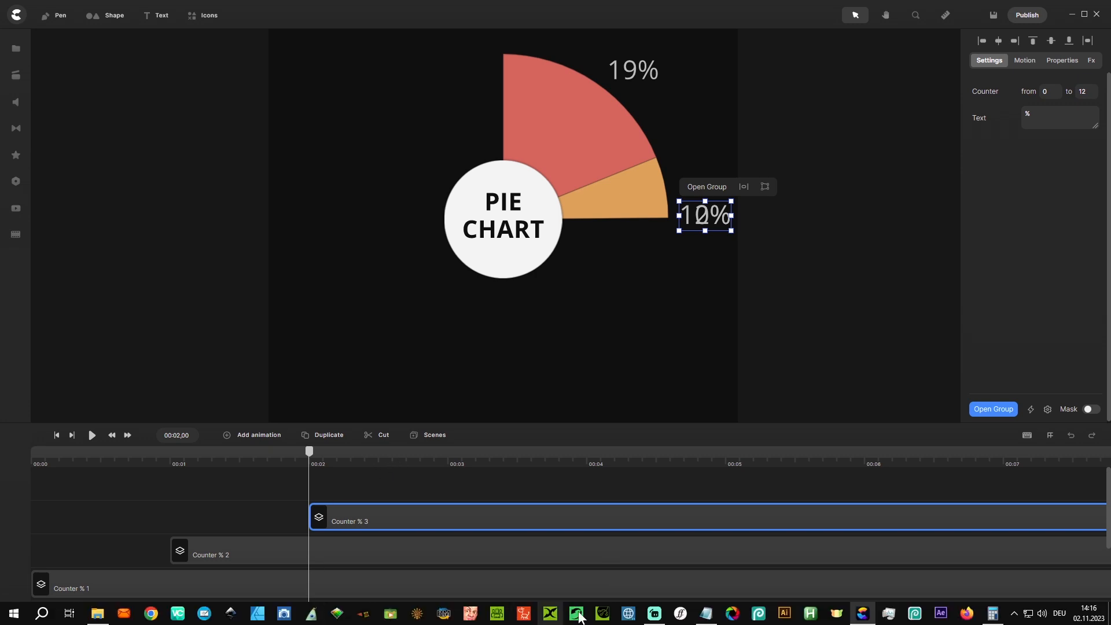
left_click(709, 616)
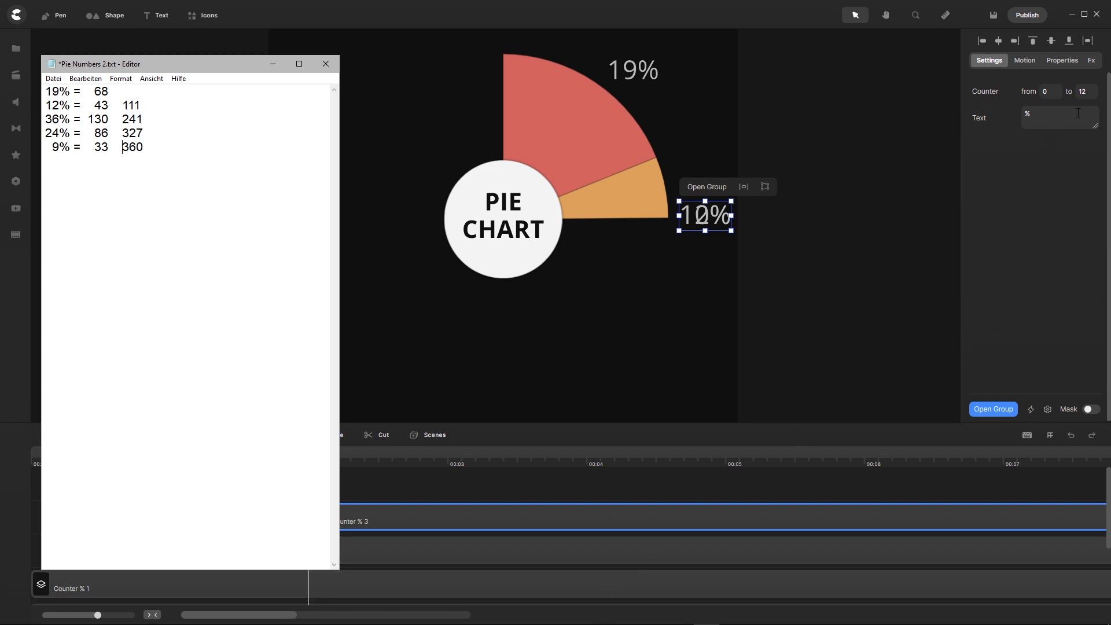
left_click(1090, 93)
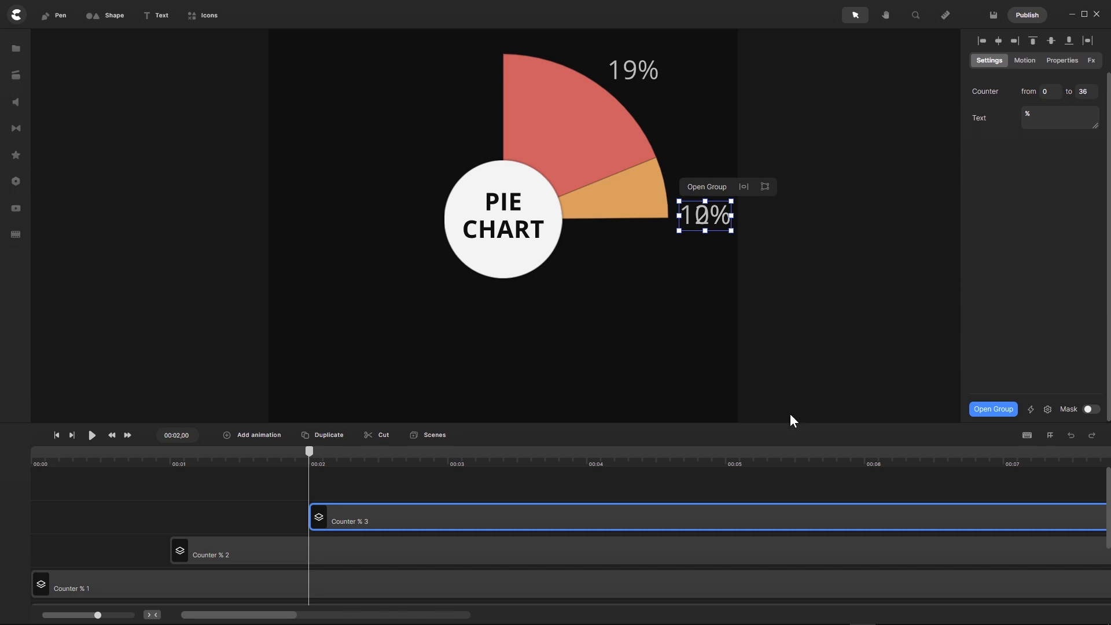
- Advance the timeline to 00:03,19 and place the Counter % 3 group on the canvas just below the yellow slice
left_click_drag(310, 460, 537, 469)
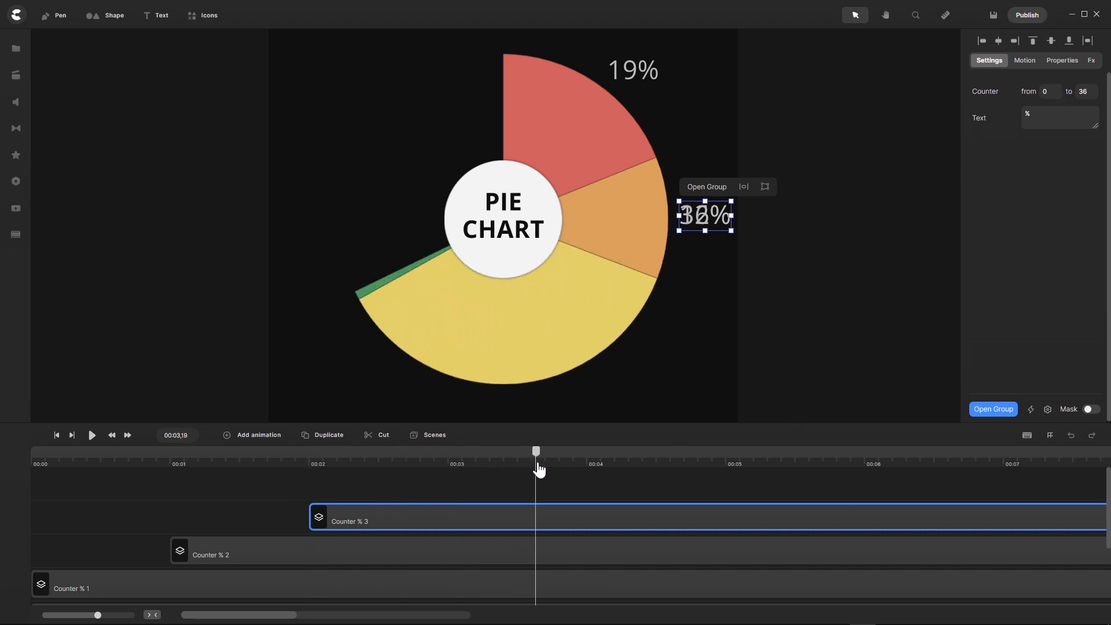
scroll(545, 263, "down", 2)
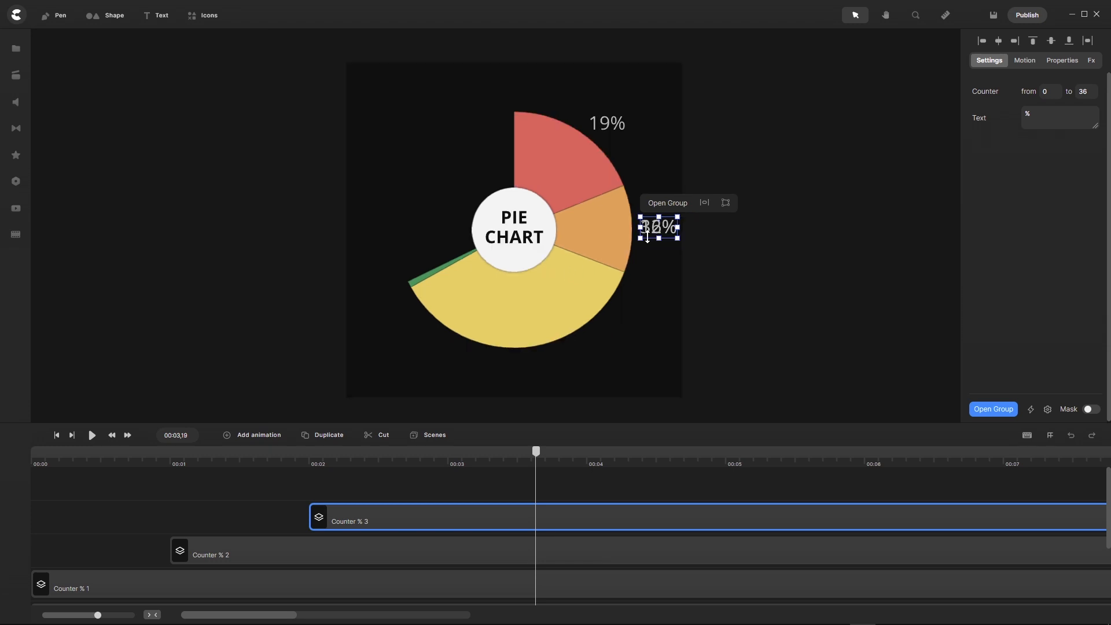
left_click_drag(659, 236, 550, 372)
scroll(533, 371, "up", 4)
scroll(550, 372, "down", 4)
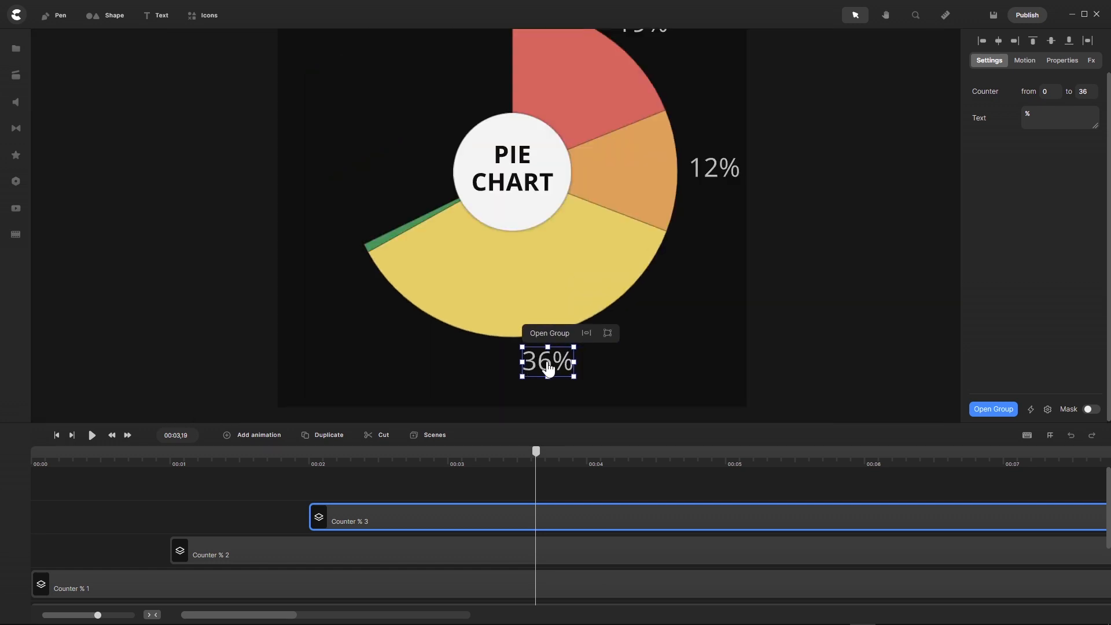
left_click_drag(546, 365, 544, 363)
left_click(588, 485)
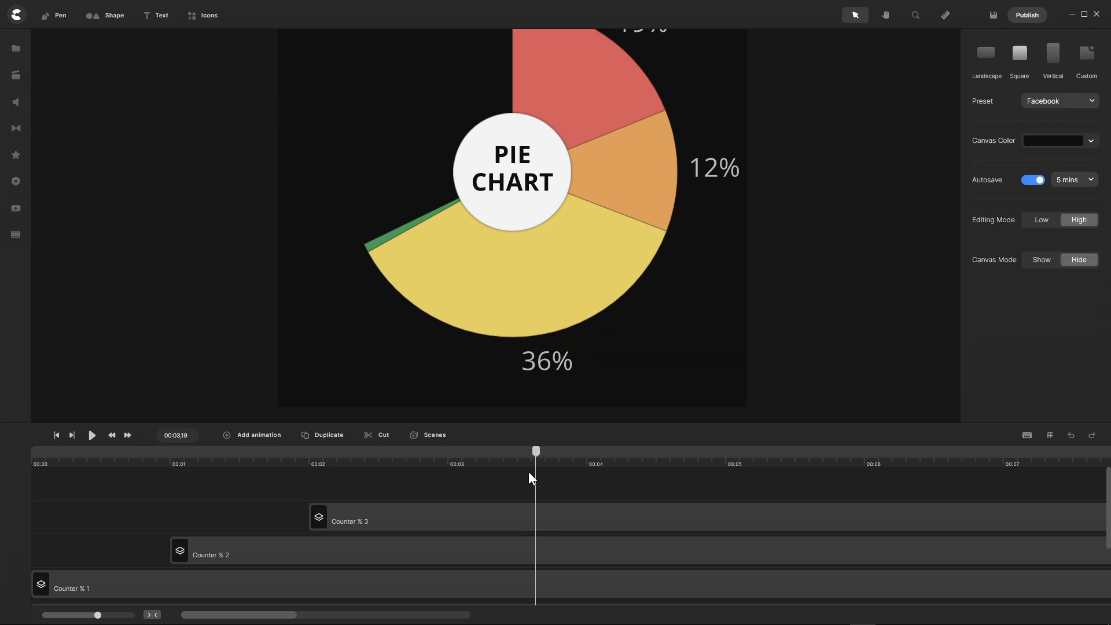
- Duplicate the Counter % 3 group and shift the copy to start at 00:03
left_click_drag(536, 462, 447, 477)
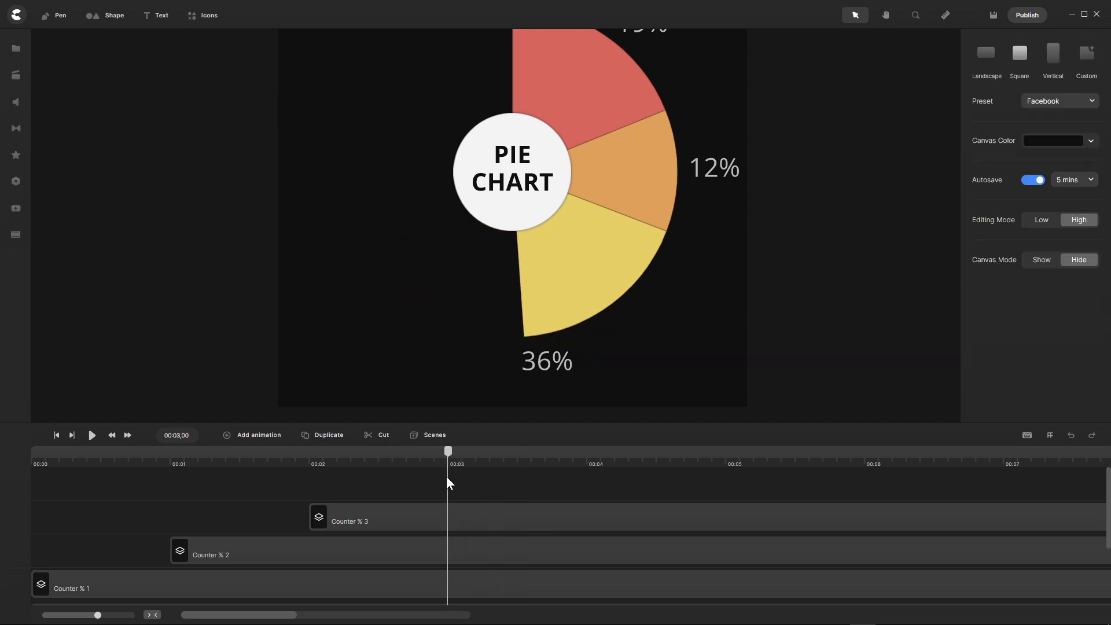
left_click(371, 522)
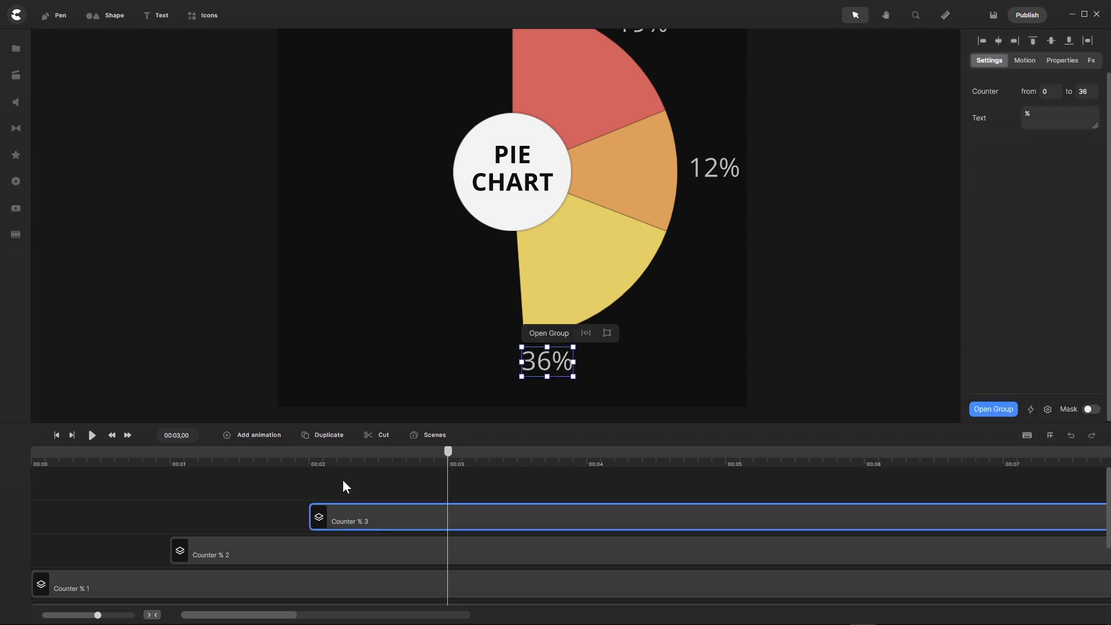
left_click(307, 441)
left_click_drag(359, 515, 495, 516)
- Rename the duplicated group starting at 00:03 as Counter % 4
right_click(494, 517)
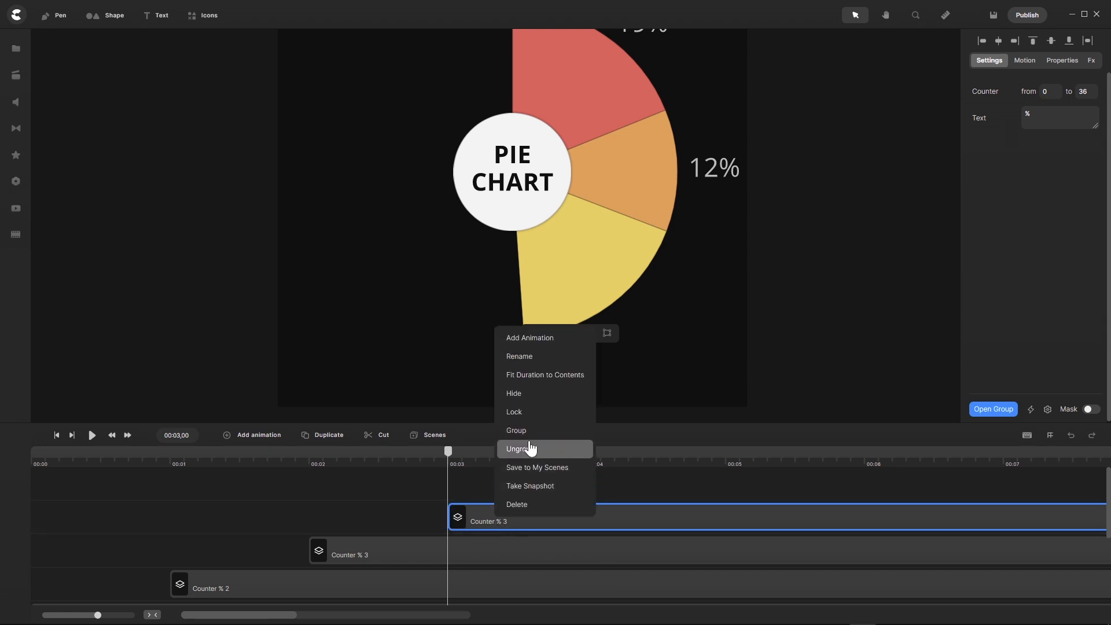
left_click(529, 356)
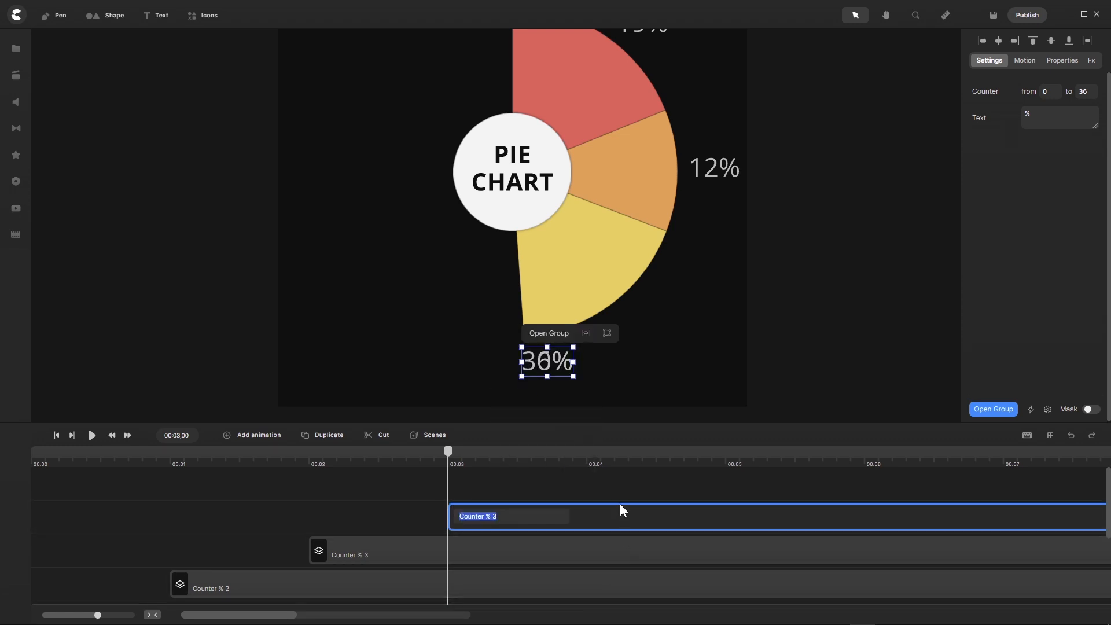
left_click(496, 516)
type("4")
key("Return")
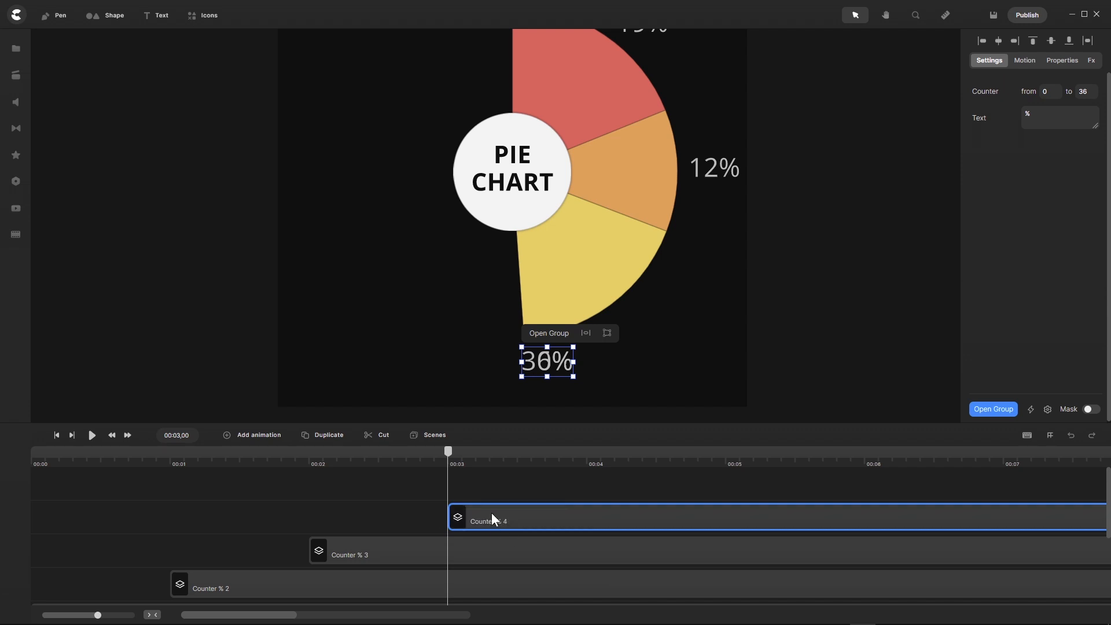
- Look up the fourth slice's percentage in Pie Numbers 2.txt in Notepad, set Counter % 4 to count up to 24, and place it beside the green slice
left_click_drag(447, 473, 688, 472)
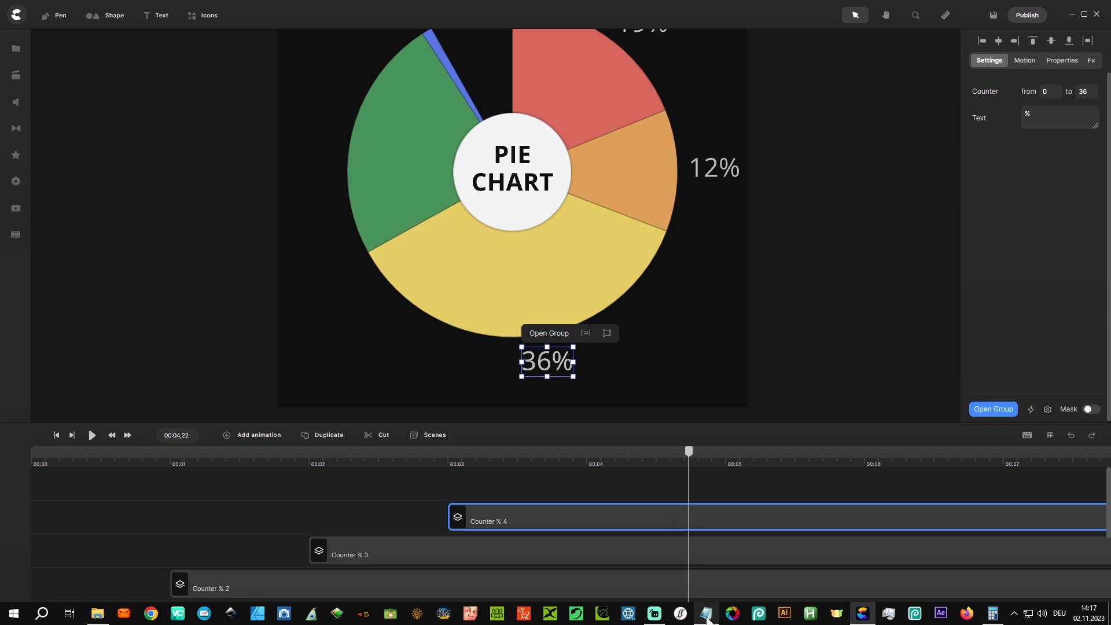
left_click(706, 617)
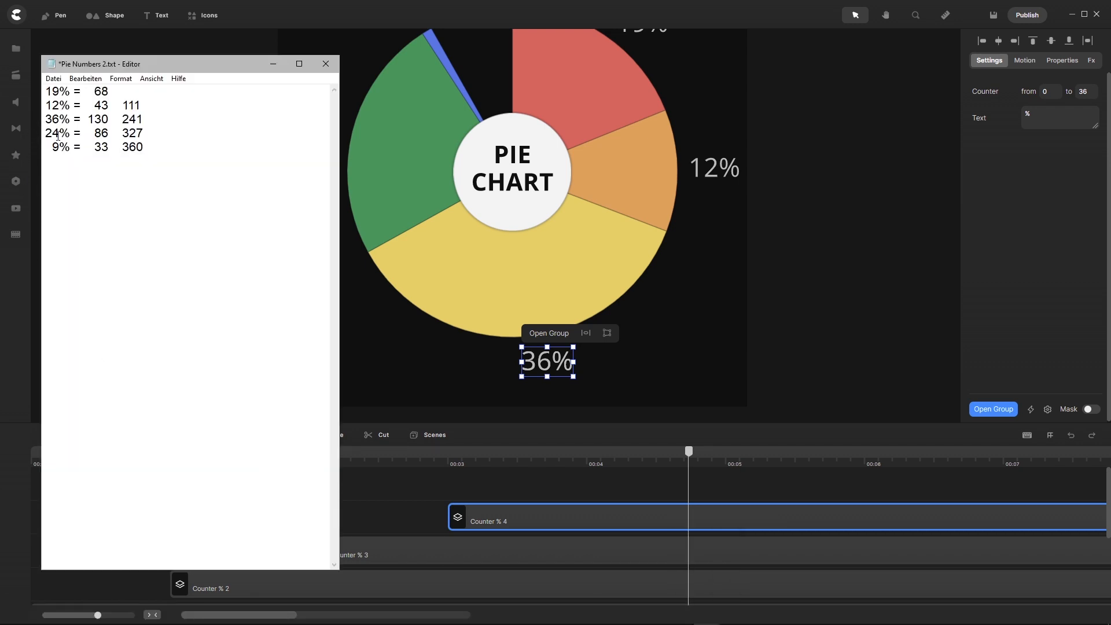
left_click(1091, 97)
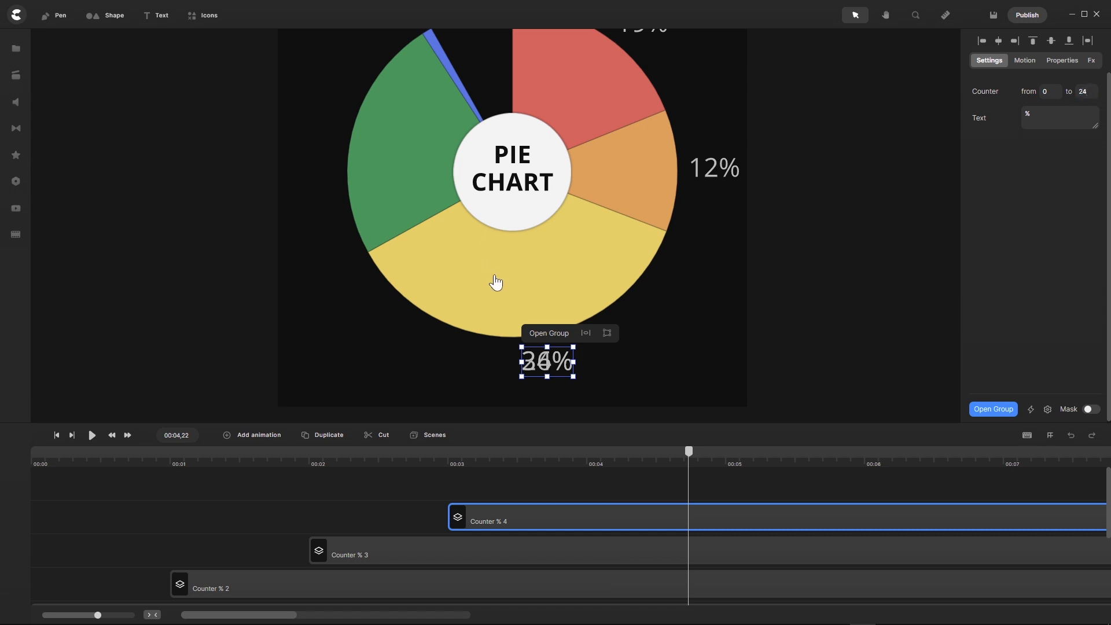
left_click_drag(541, 363, 307, 120)
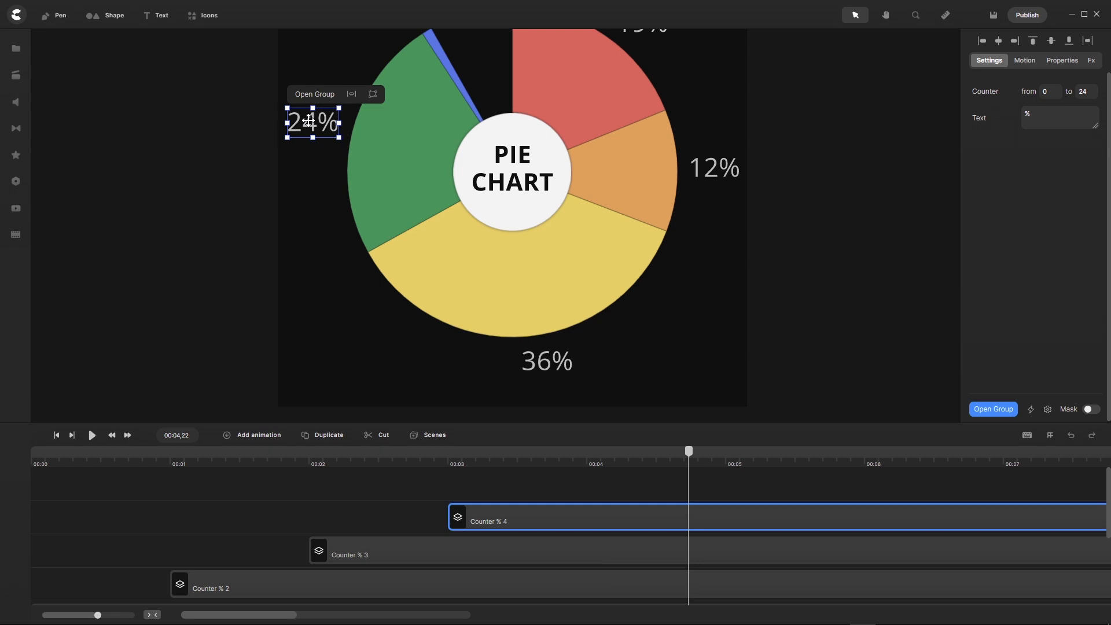
- Duplicate the Counter % 4 group and shift the copy to start at 00:04
scroll(503, 241, "down", 2)
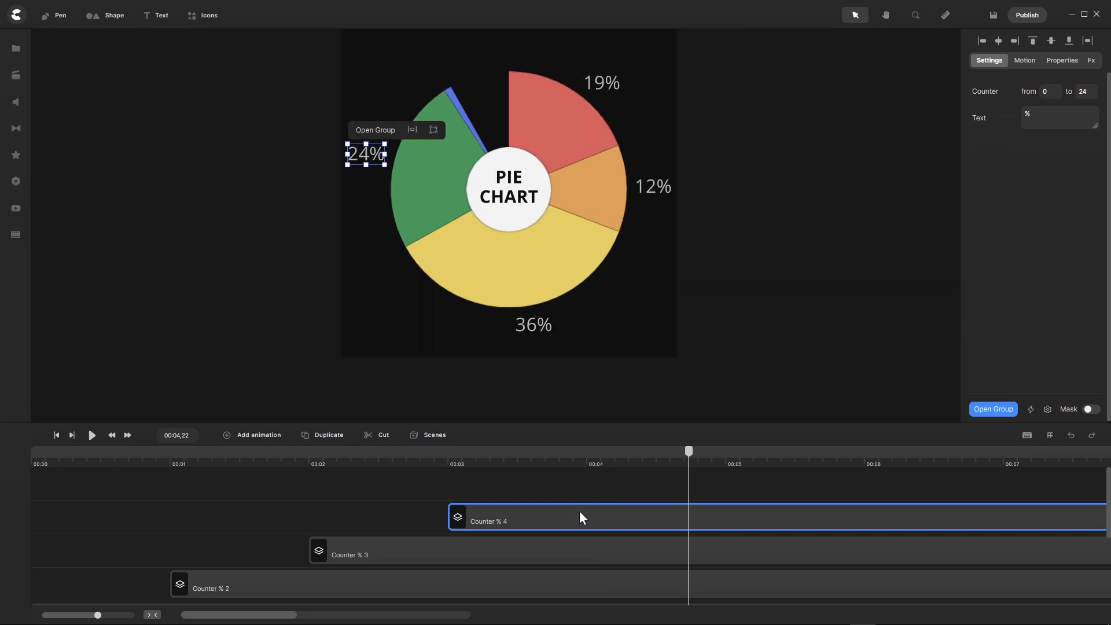
left_click_drag(691, 458, 588, 494)
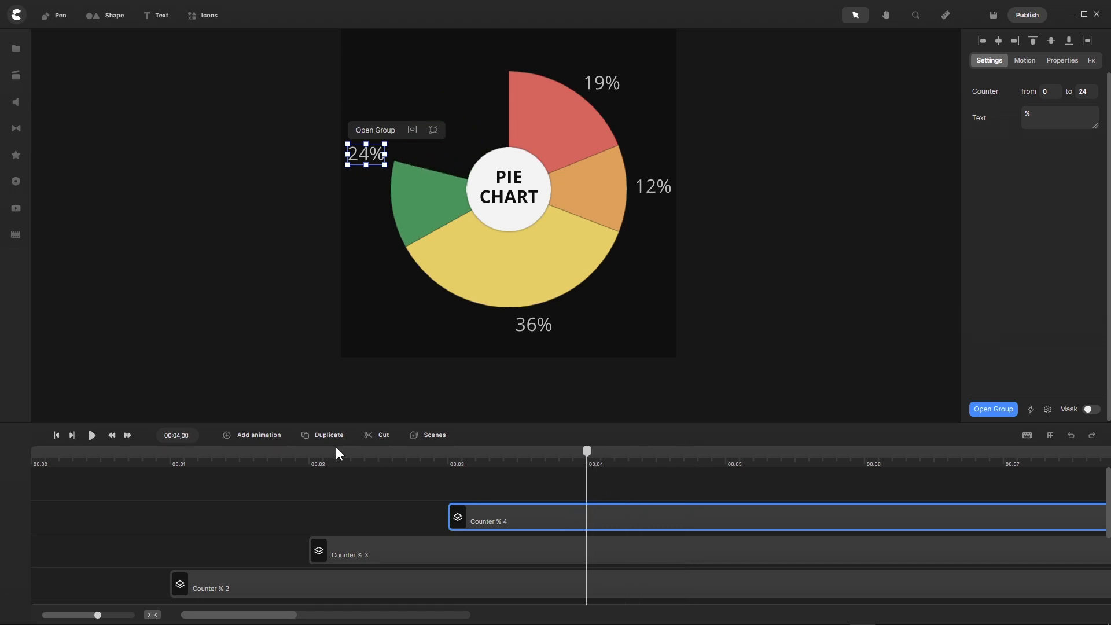
left_click(322, 435)
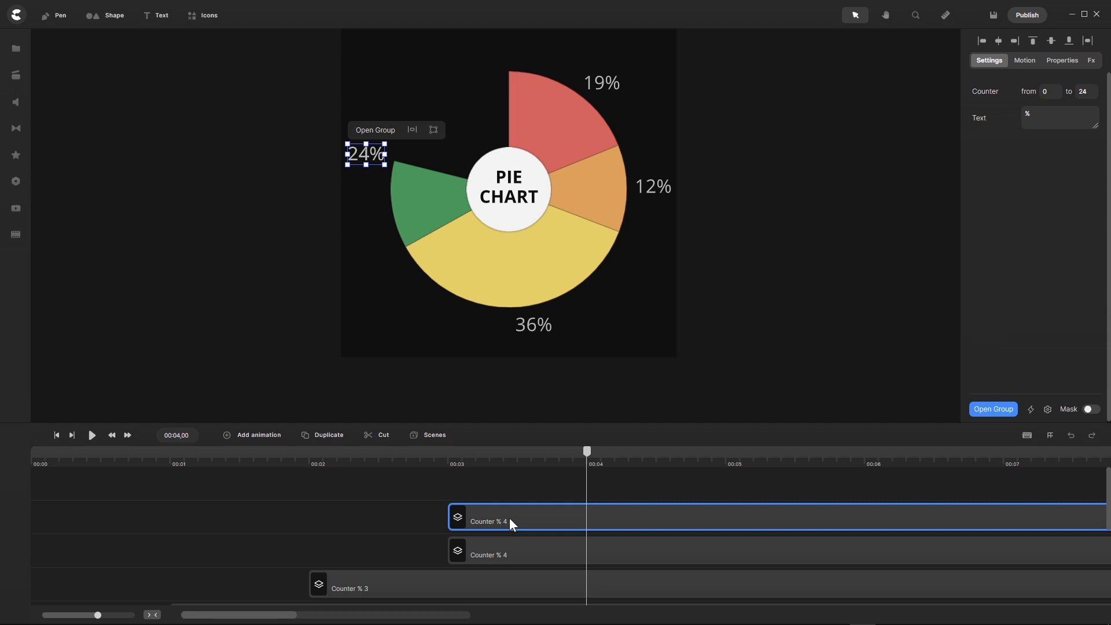
left_click_drag(509, 519, 644, 521)
- Rename the duplicated group starting at 00:04 as Counter % 5
right_click(638, 522)
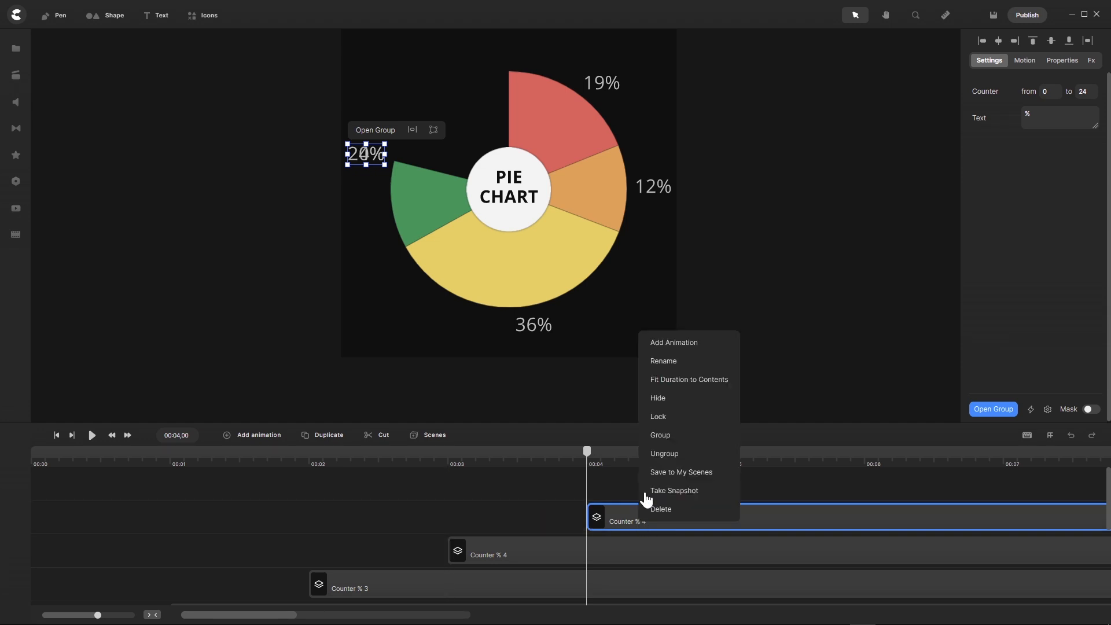
left_click(671, 363)
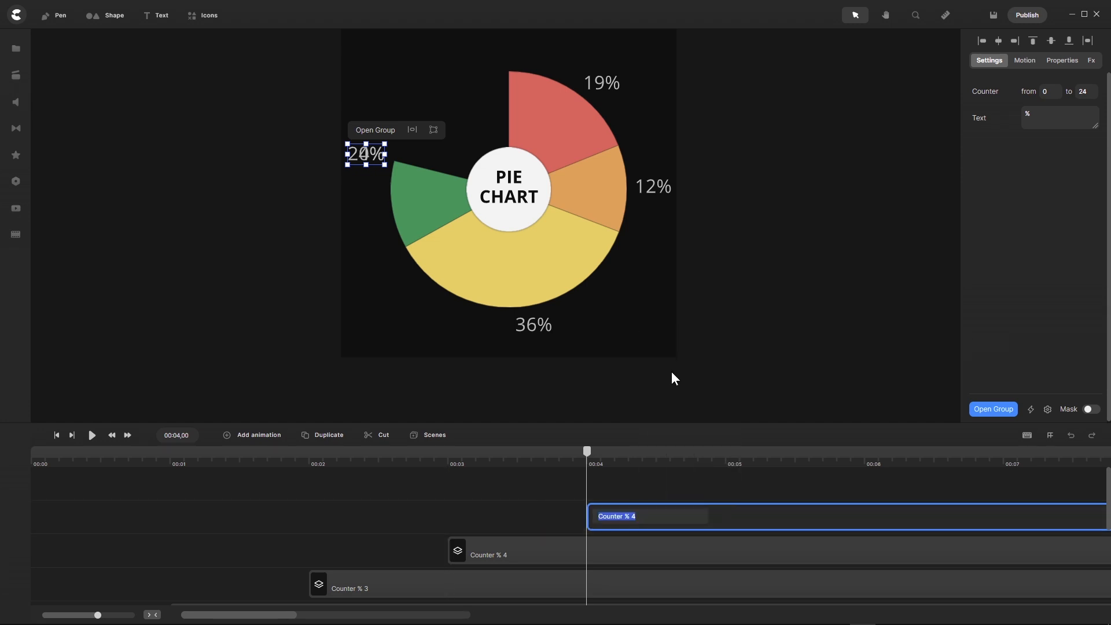
left_click(646, 520)
type("5")
key("Return")
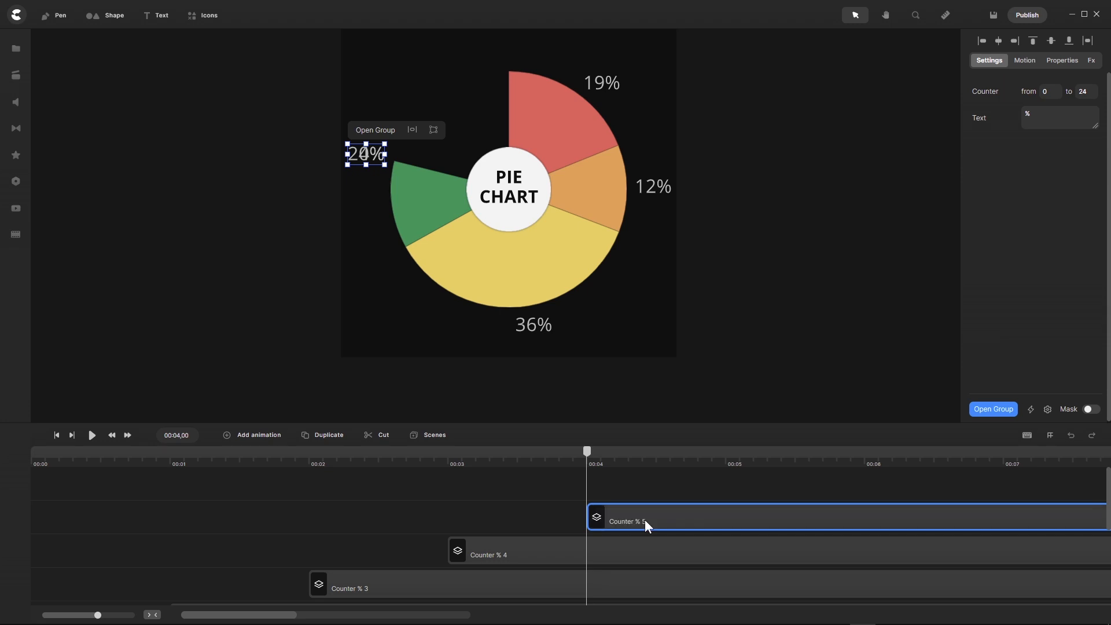
- Look up the fifth slice's percentage in Pie Numbers 2.txt in Notepad and set Counter % 5 to count up to 9
mouse_move(547, 622)
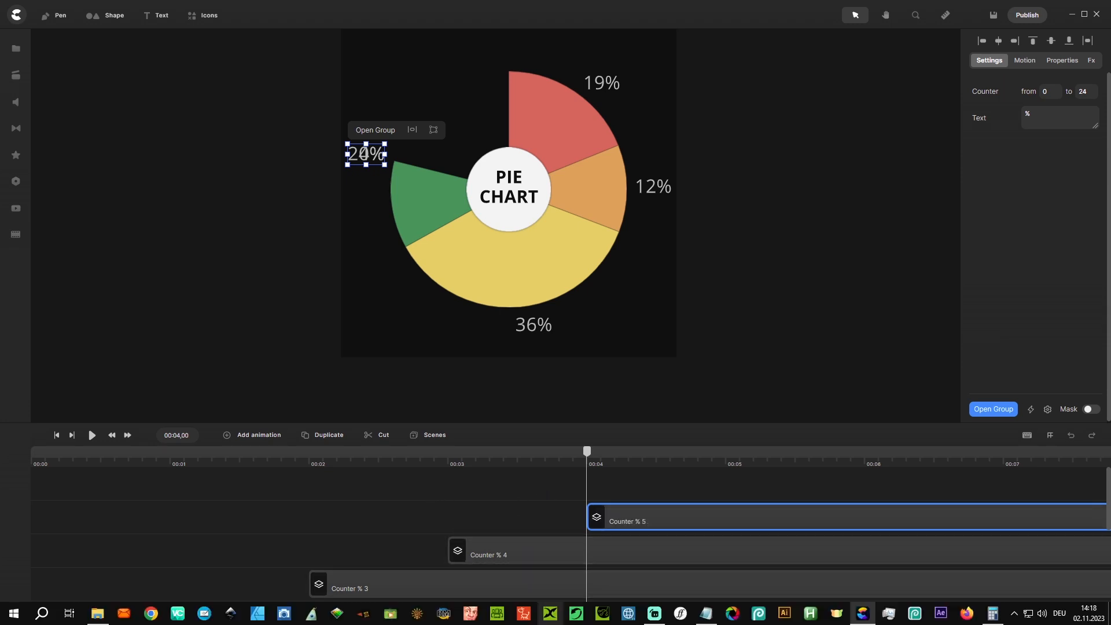
left_click(708, 614)
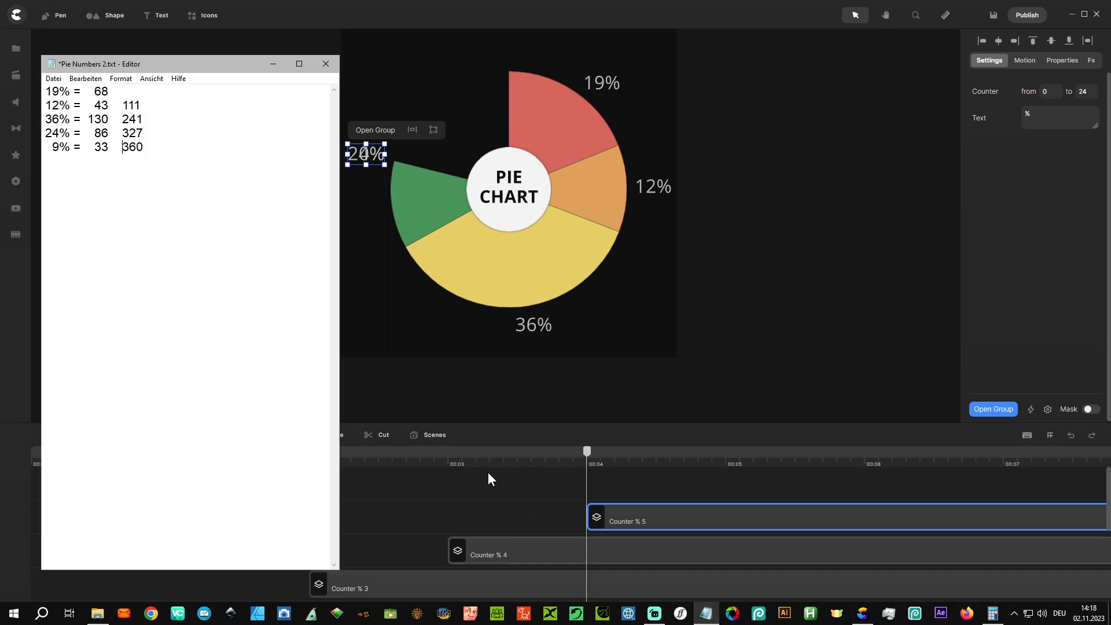
mouse_move(680, 622)
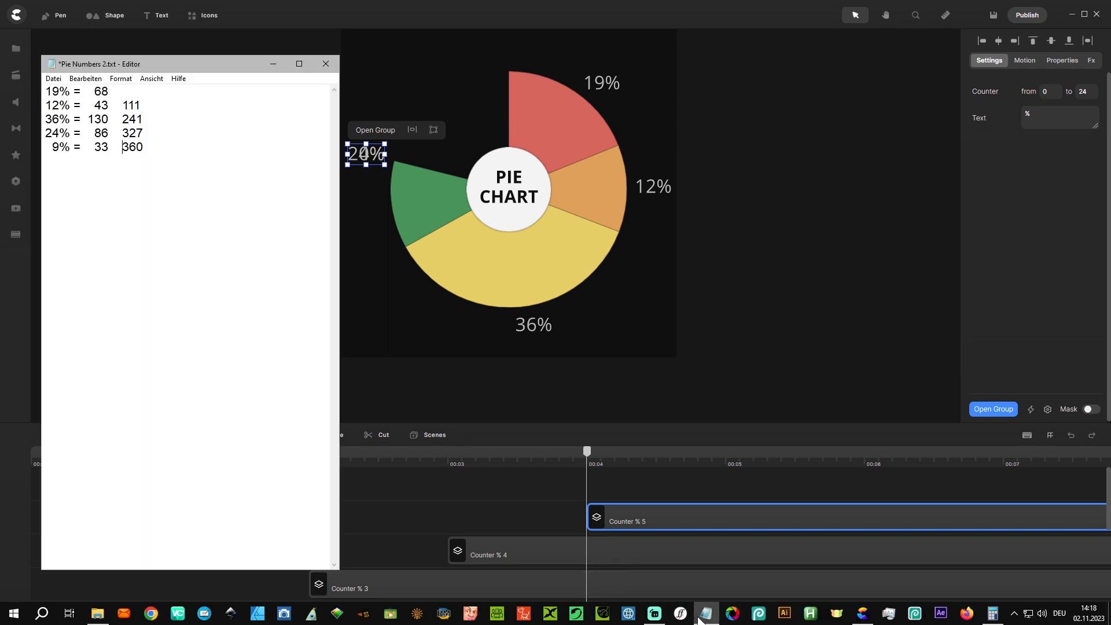
left_click(1092, 94)
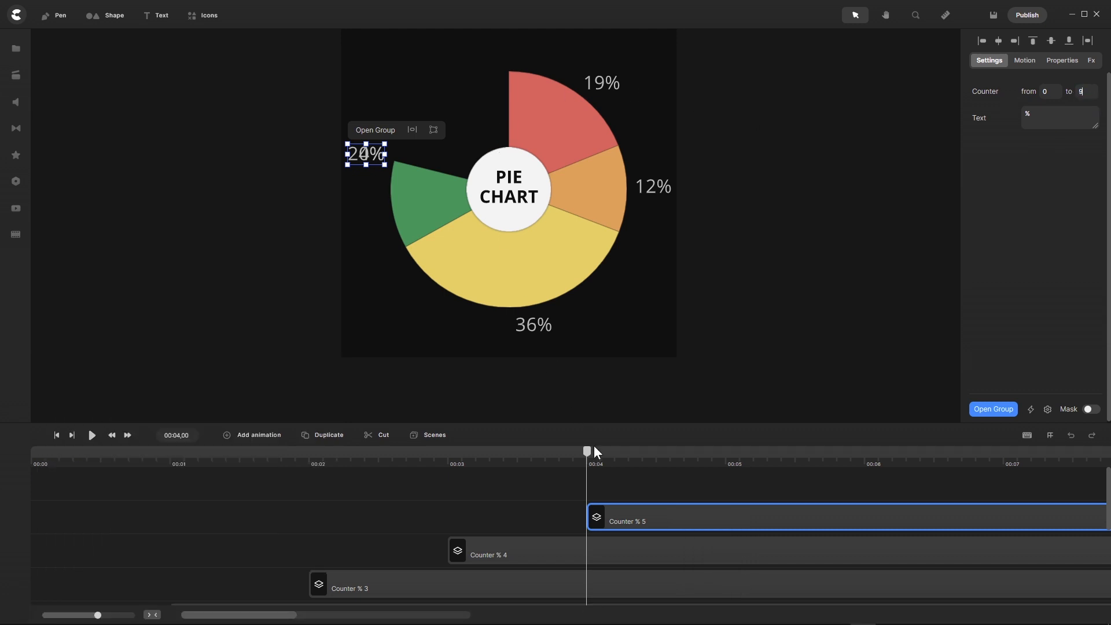
- Advance the timeline to 00:05,19 and place the Counter % 5 group on the canvas just above the blue slice
left_click_drag(589, 455, 816, 475)
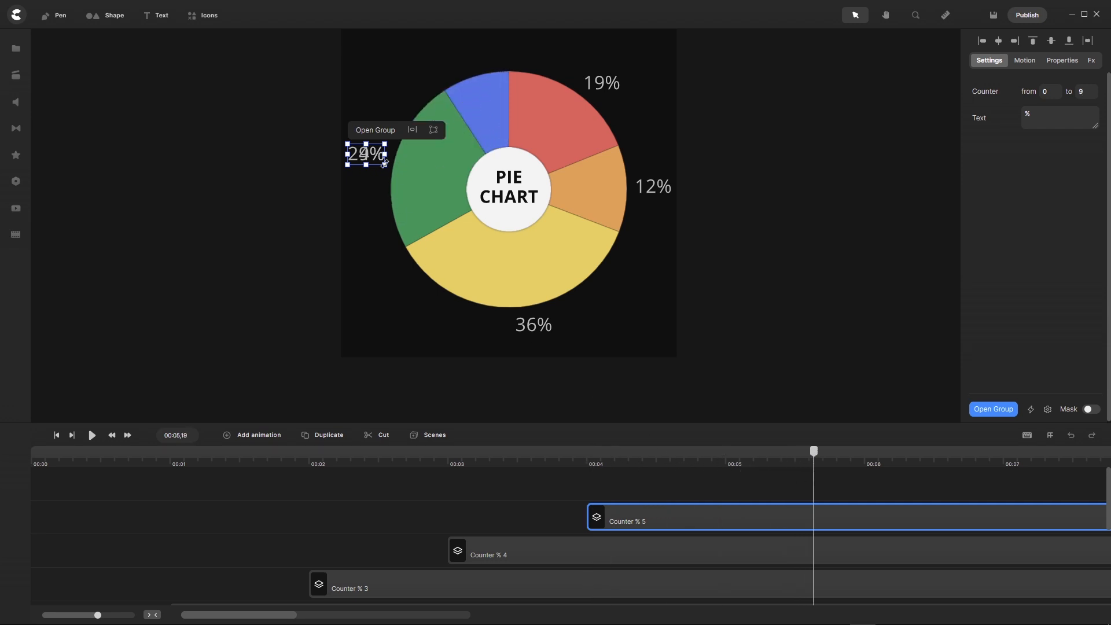
left_click_drag(369, 156, 467, 53)
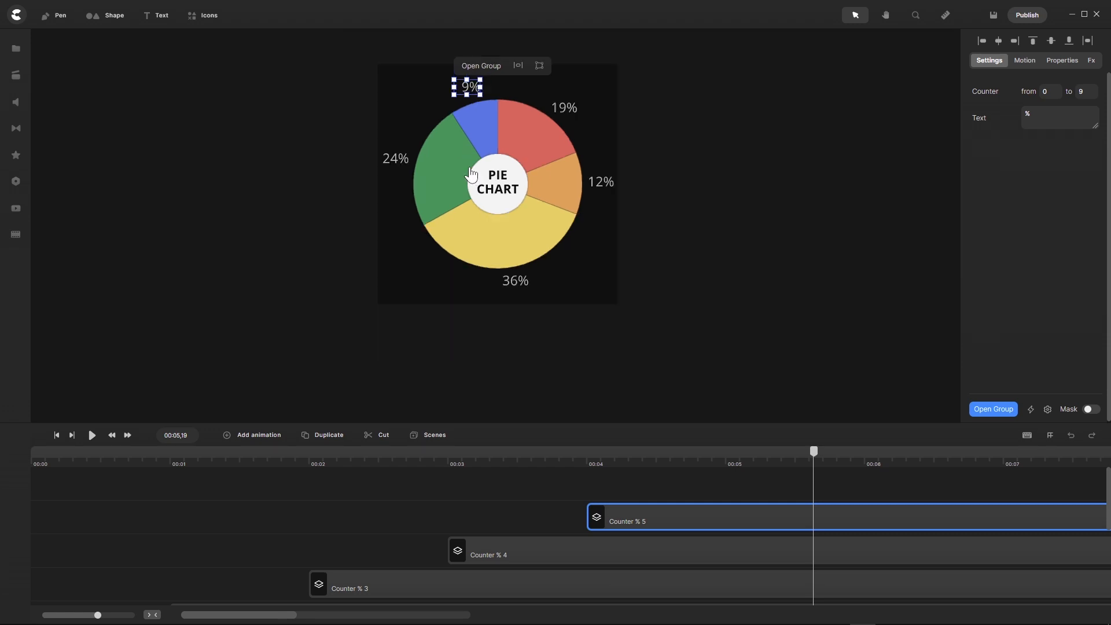
scroll(452, 70, "up", 2)
left_click_drag(511, 138, 514, 137)
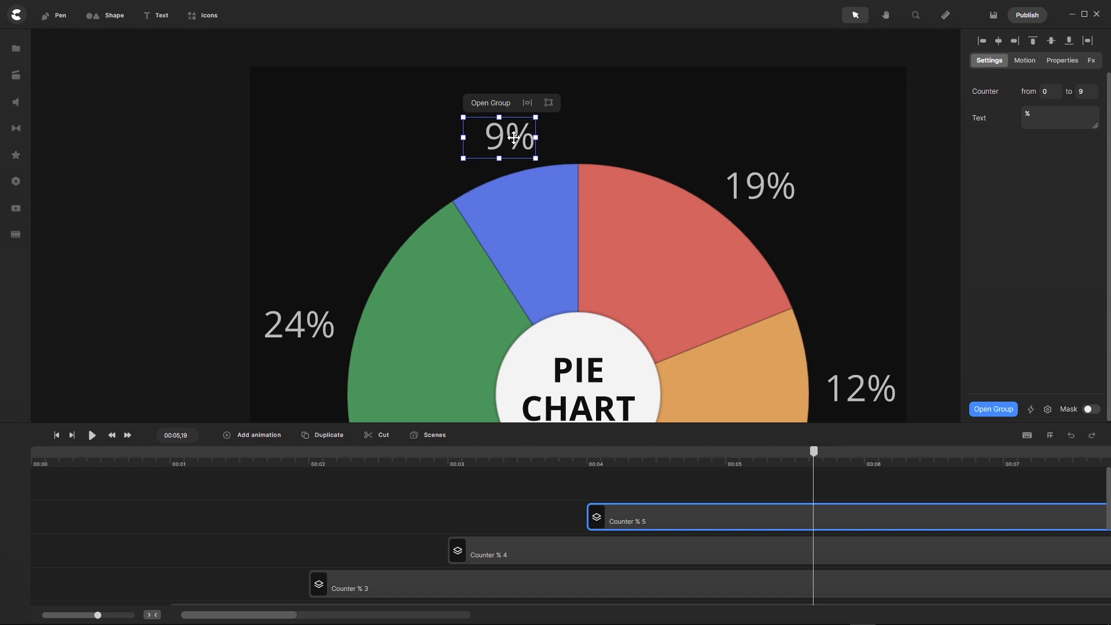
left_click_drag(514, 137, 515, 137)
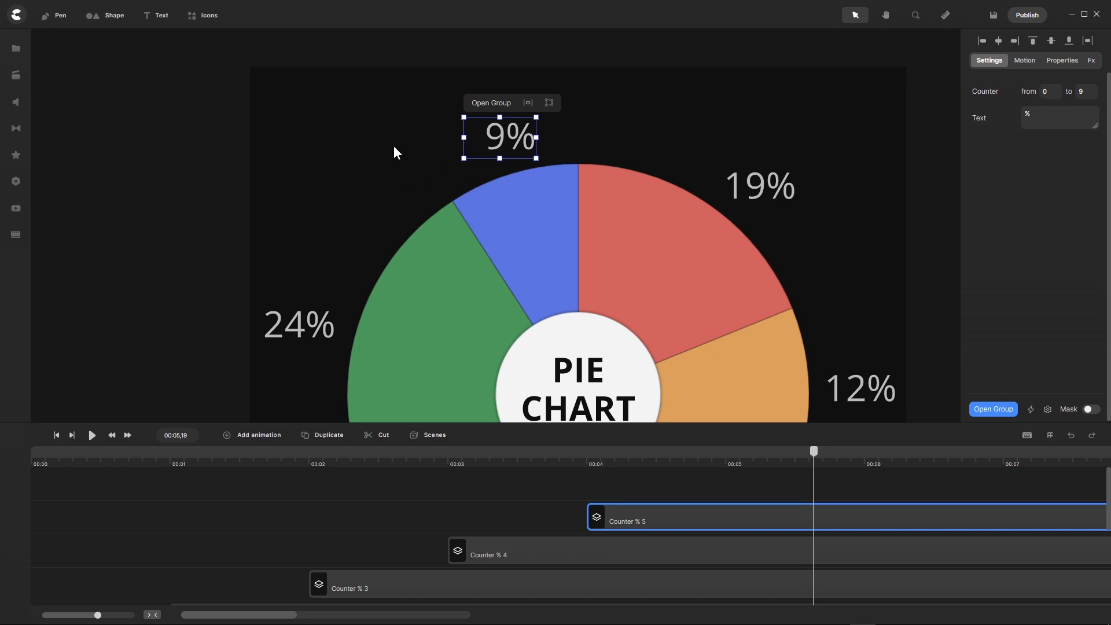
scroll(393, 142, "down", 5)
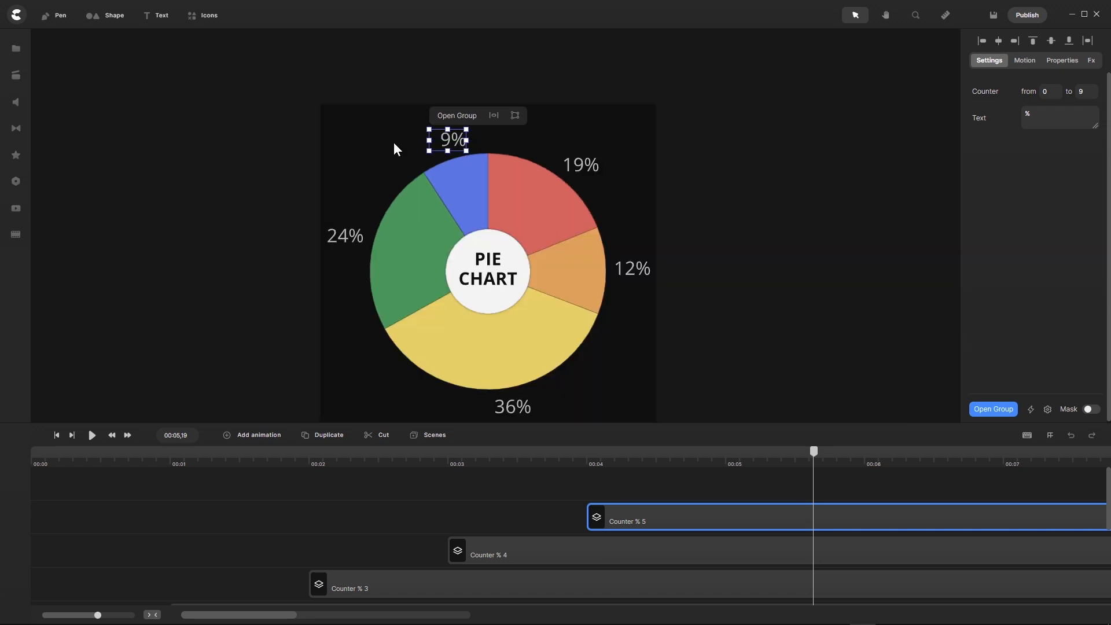
- Trim the ends of the Counter % 2, Counter % 3, Counter % 4 and Counter % 5 groups to 00:08, level with Counter % 1
left_click(555, 498)
scroll(679, 297, "down", 2)
scroll(679, 297, "up", 2)
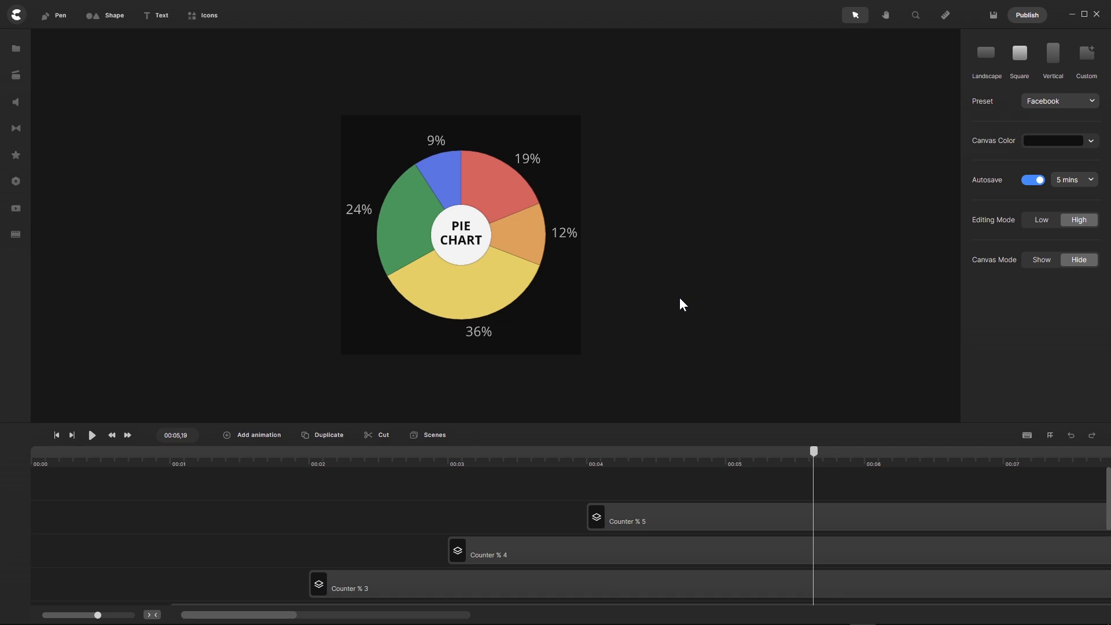
scroll(426, 501, "down", 3)
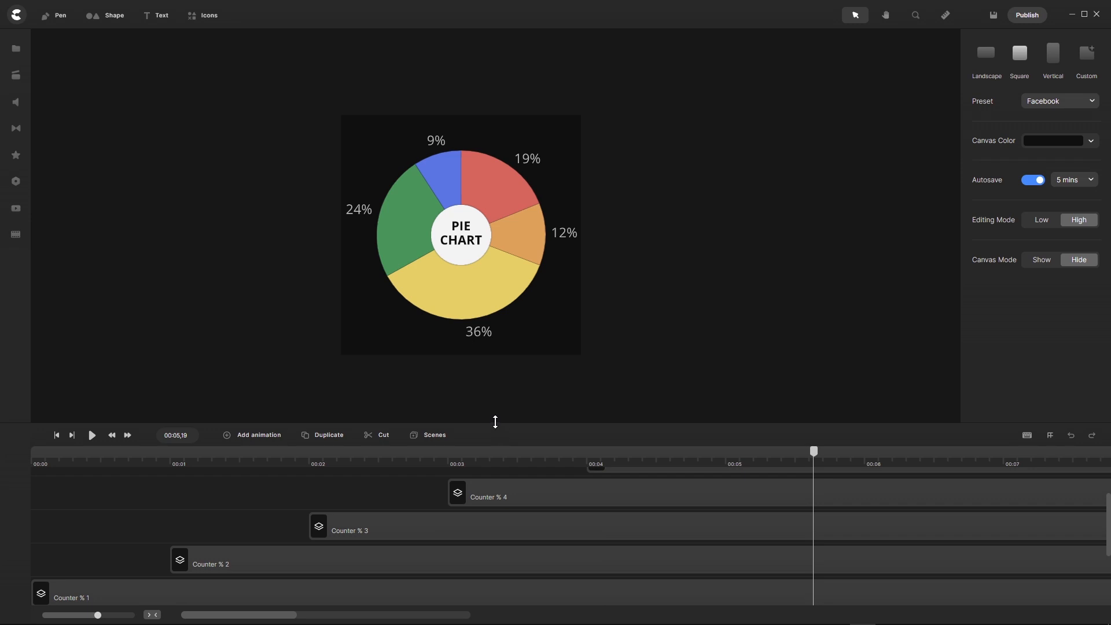
left_click_drag(496, 422, 494, 357)
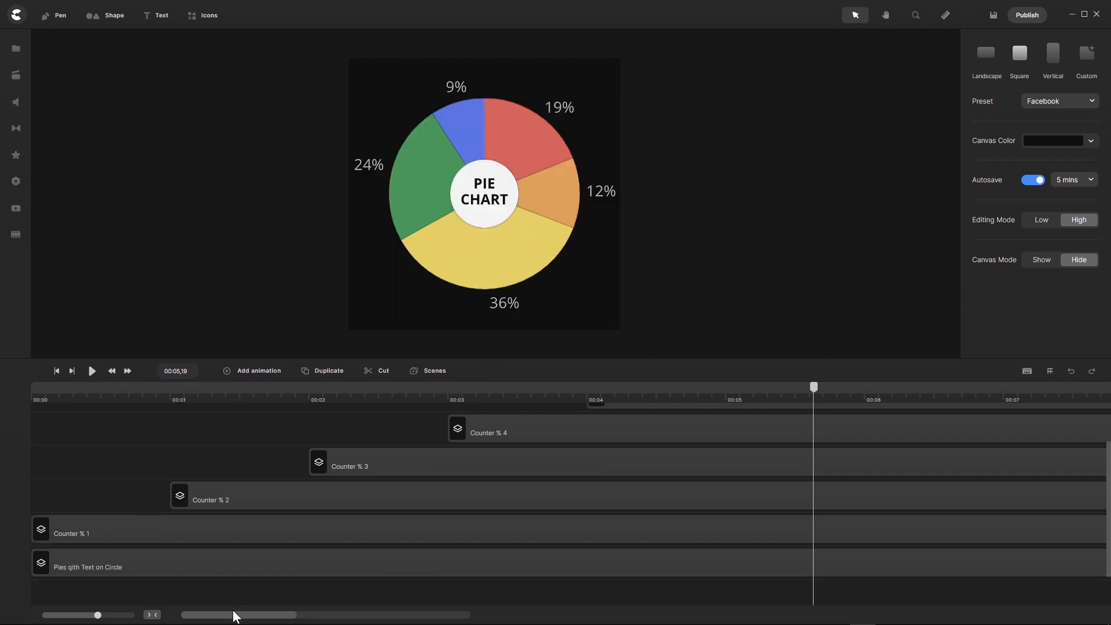
left_click_drag(237, 615, 251, 616)
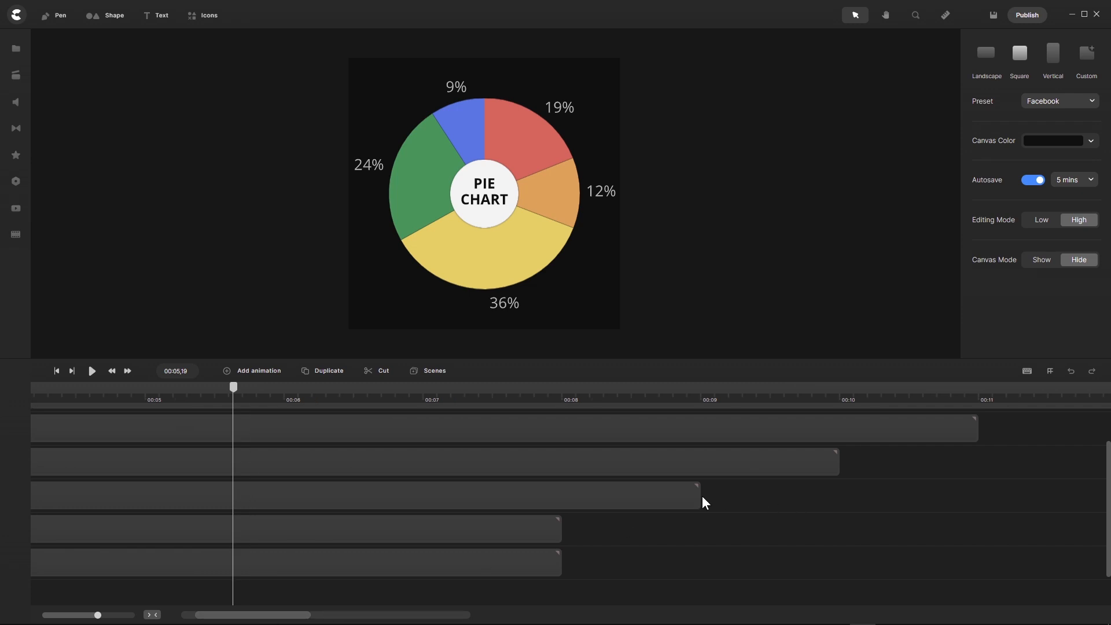
left_click_drag(698, 494, 561, 490)
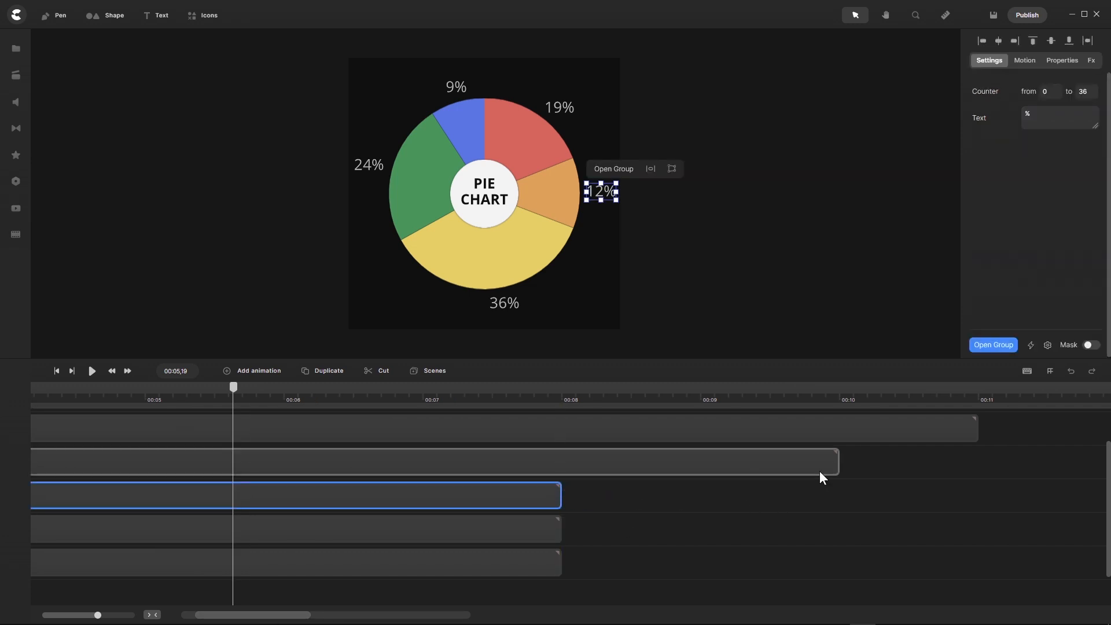
left_click_drag(838, 459, 562, 481)
left_click_drag(975, 424, 559, 439)
scroll(764, 487, "up", 1)
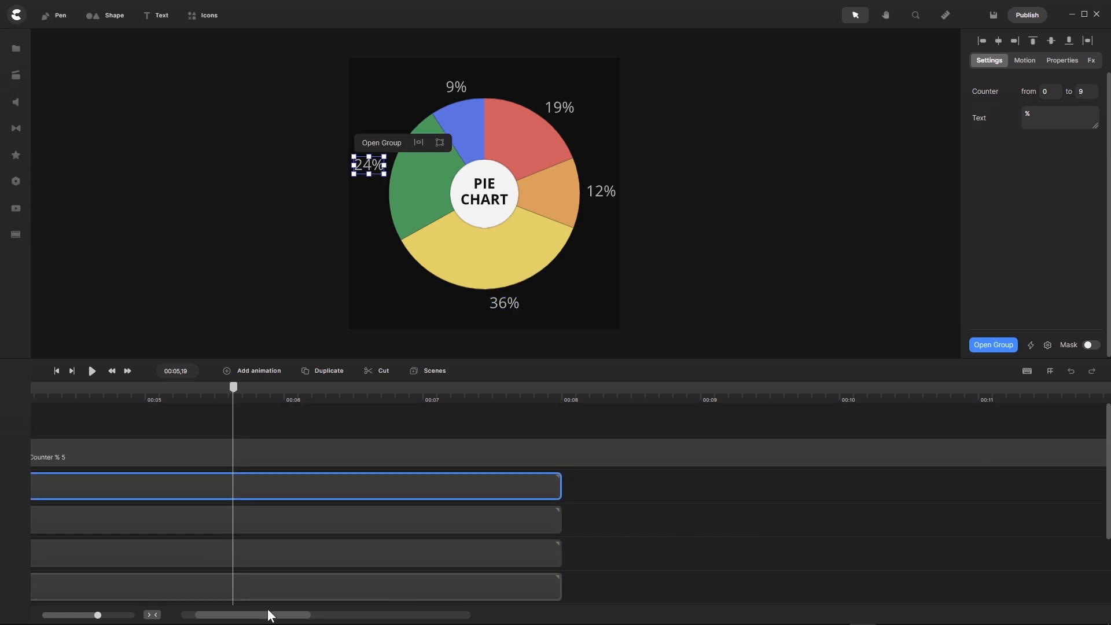
left_click(151, 614)
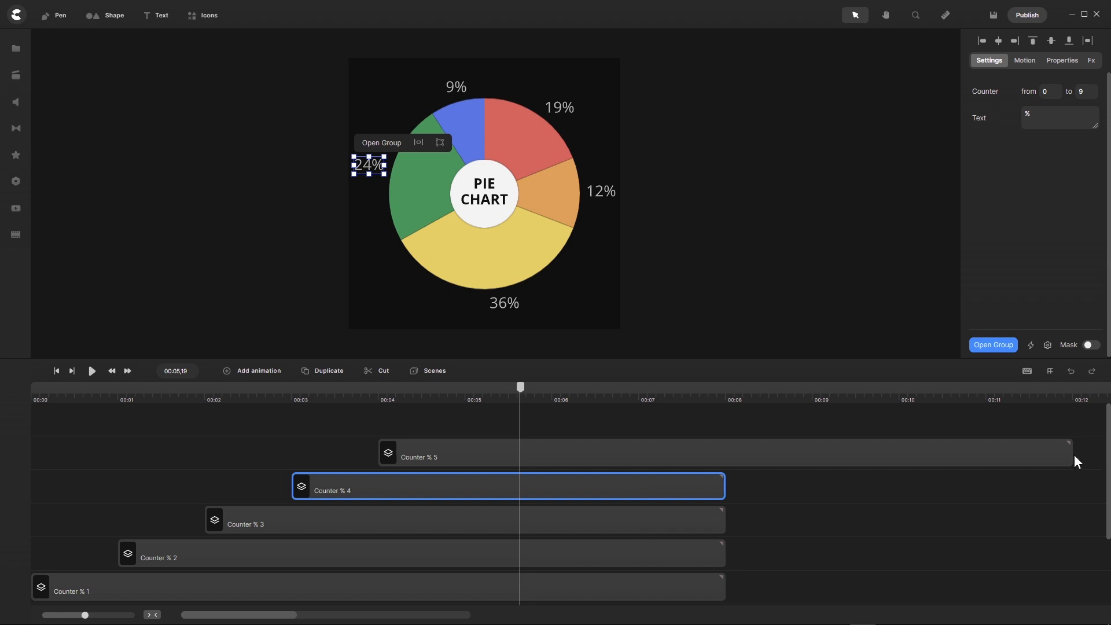
left_click_drag(1069, 454, 719, 460)
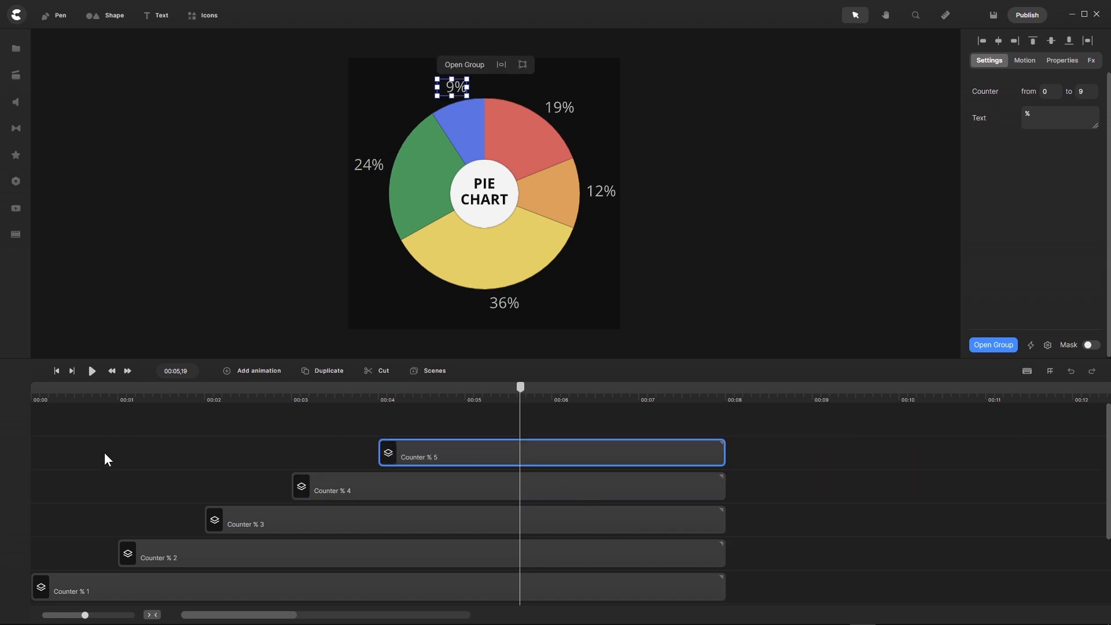
- Shift all five counter groups together so Counter % 1 starts at 00:00,15, and trim their ends to 00:08 to match the pie group
left_click(61, 371)
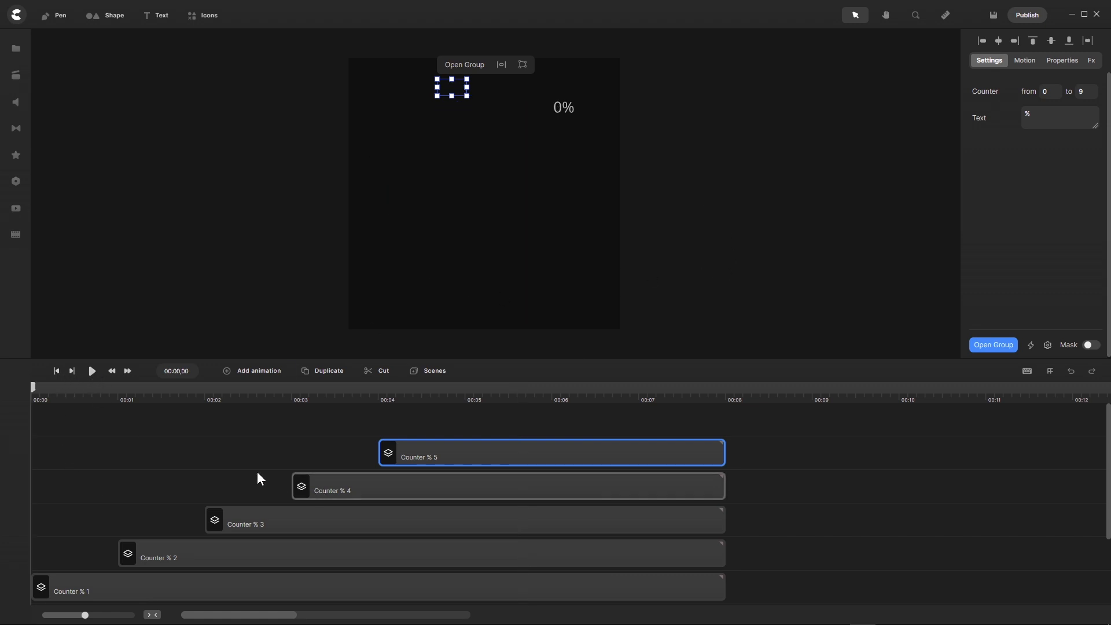
scroll(225, 461, "down", 1)
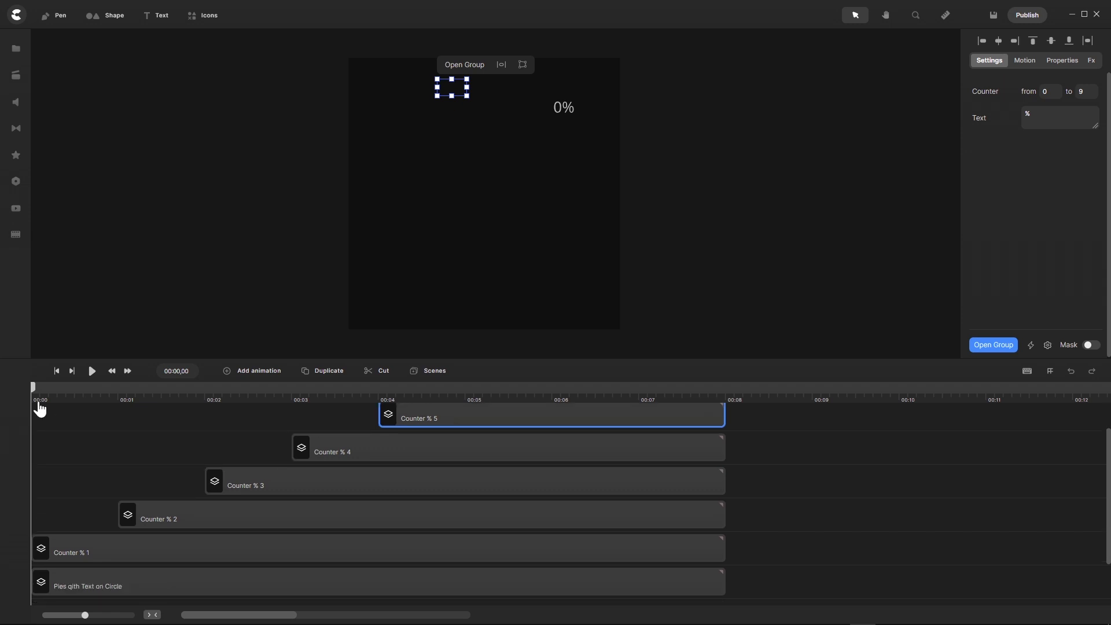
left_click_drag(34, 390, 75, 397)
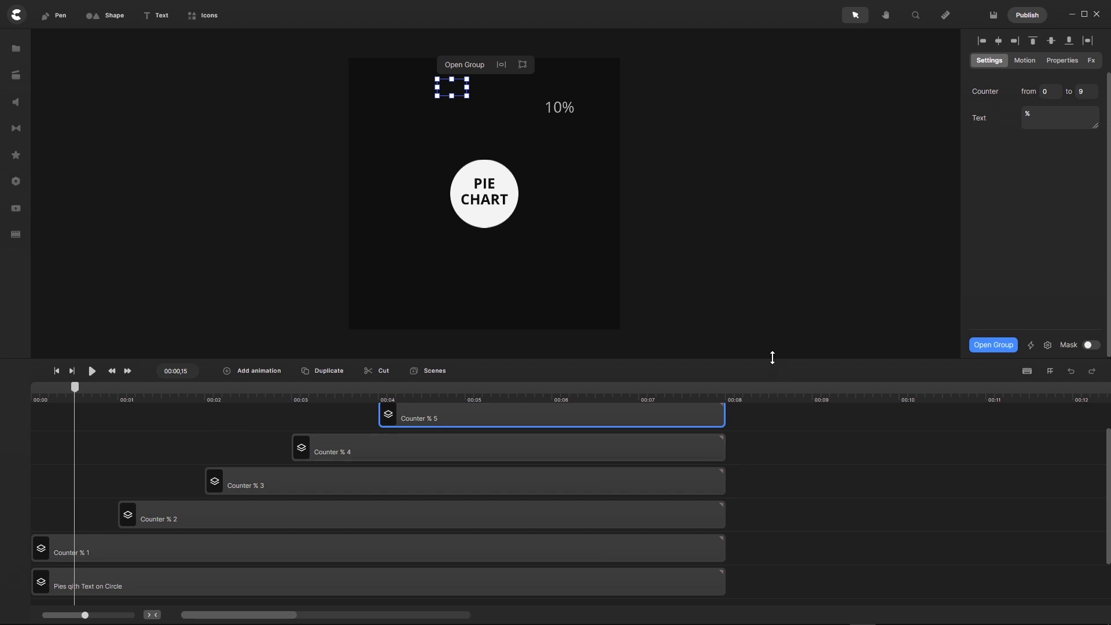
left_click_drag(773, 357, 456, 484)
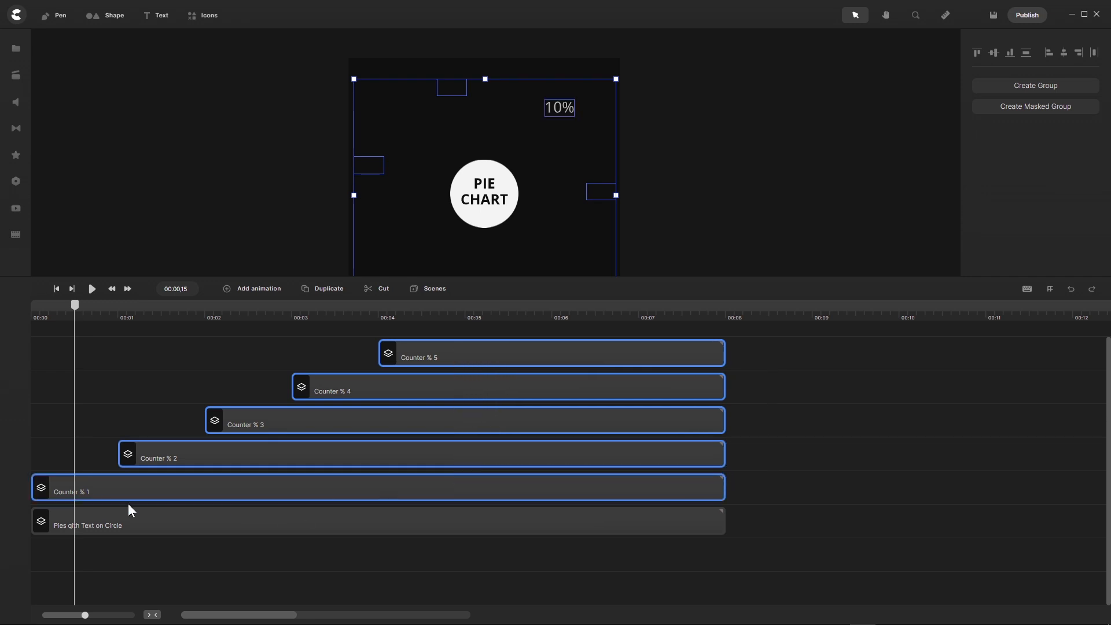
left_click(152, 615)
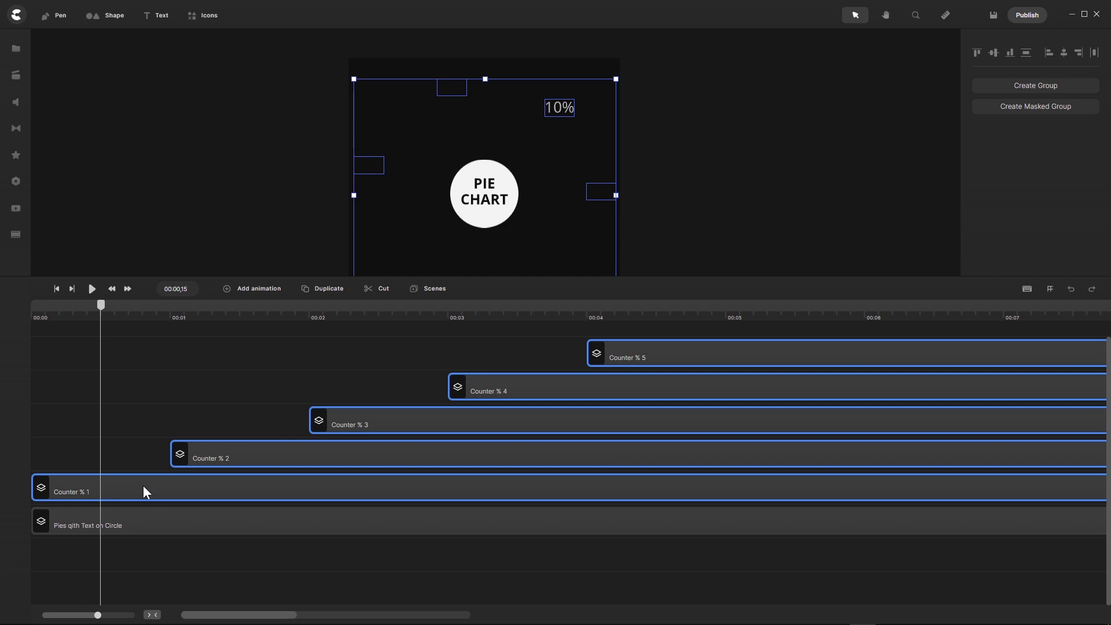
left_click_drag(143, 492, 214, 492)
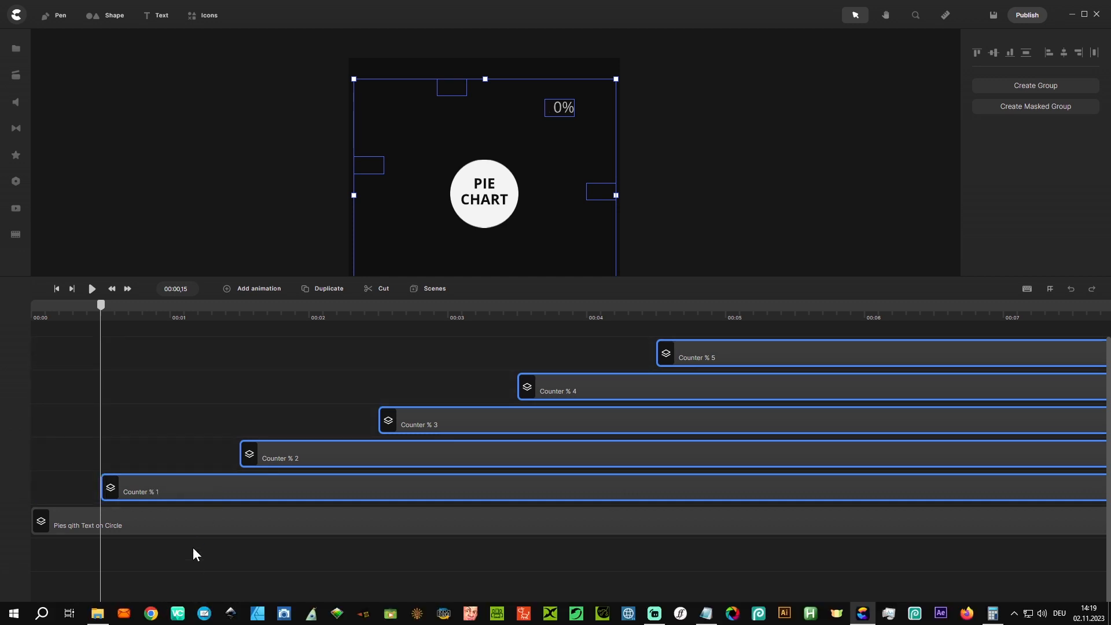
left_click_drag(220, 615, 231, 620)
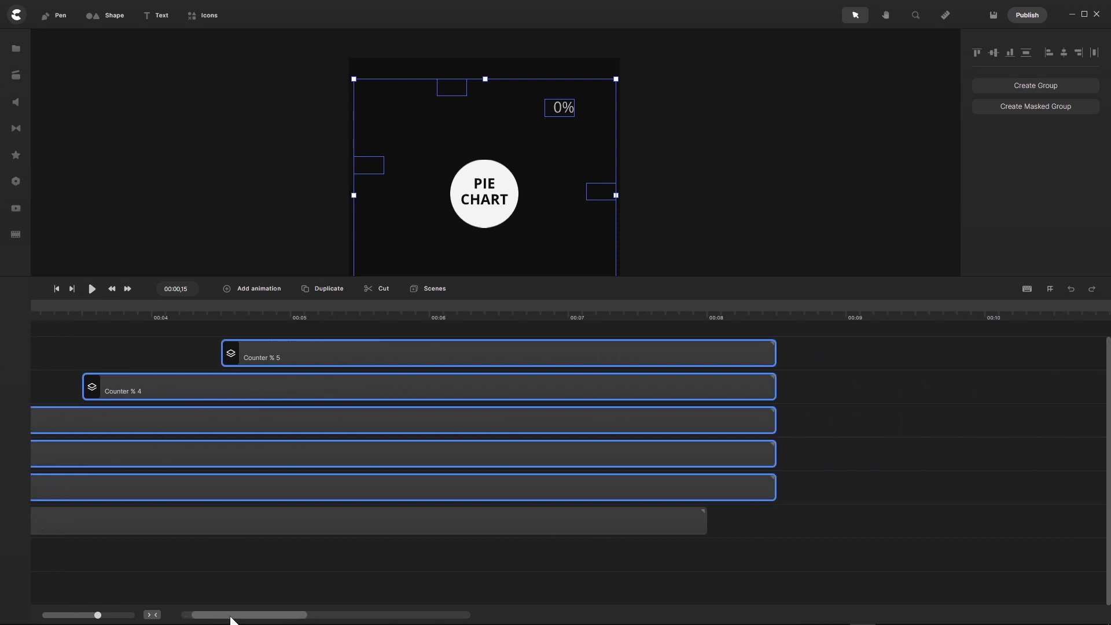
left_click_drag(776, 351, 708, 349)
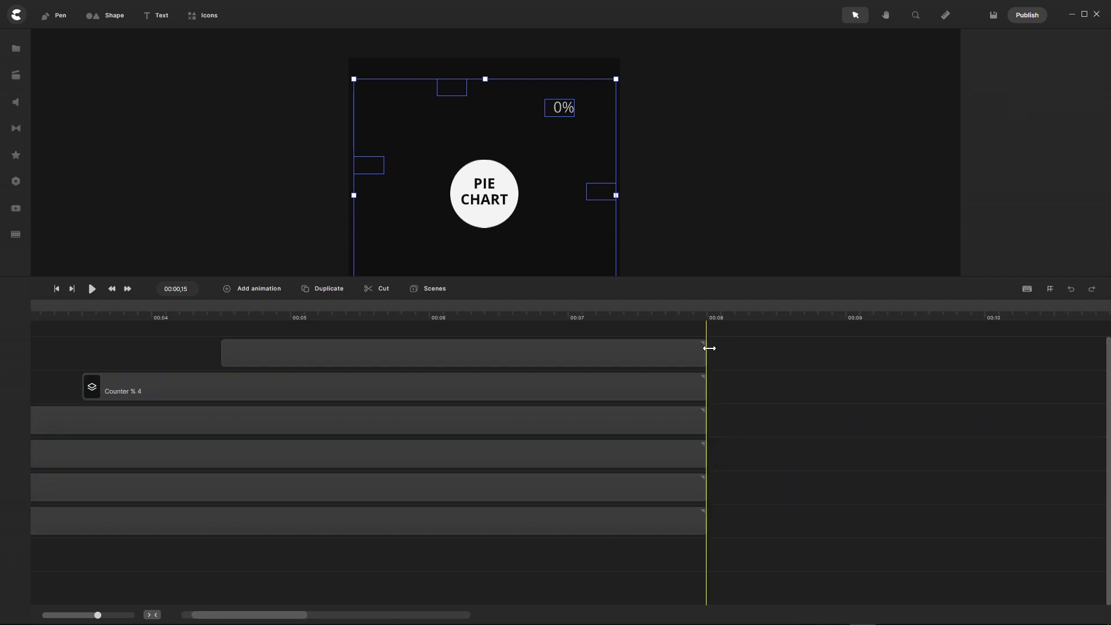
- Play the pie chart animation from the start on an enlarged canvas and check the percent counters against their slices
left_click_drag(252, 615, 243, 617)
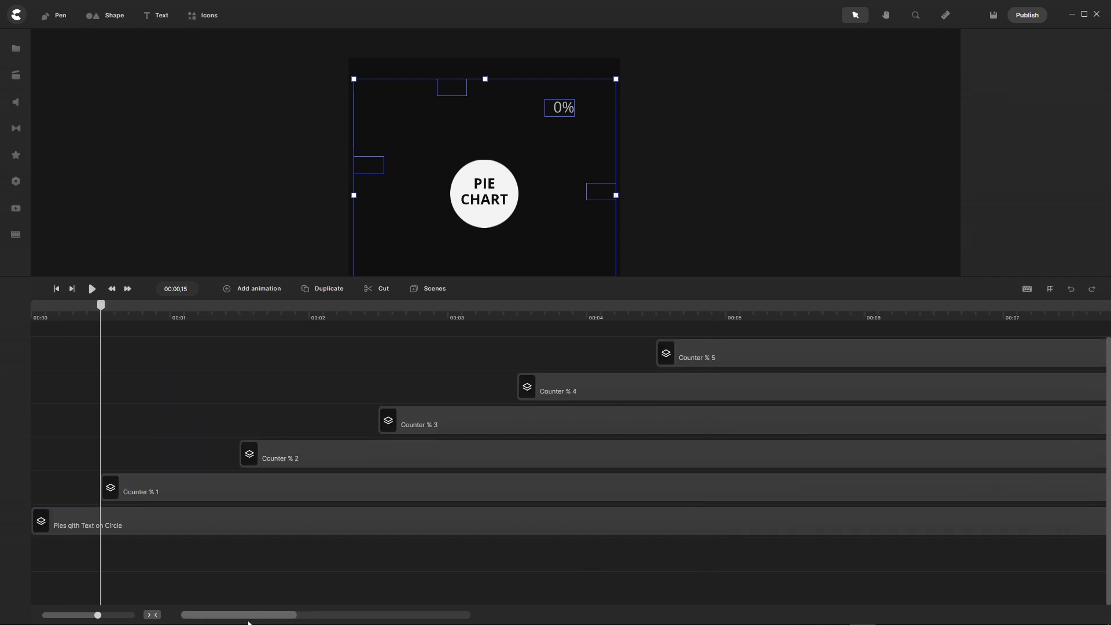
left_click(56, 288)
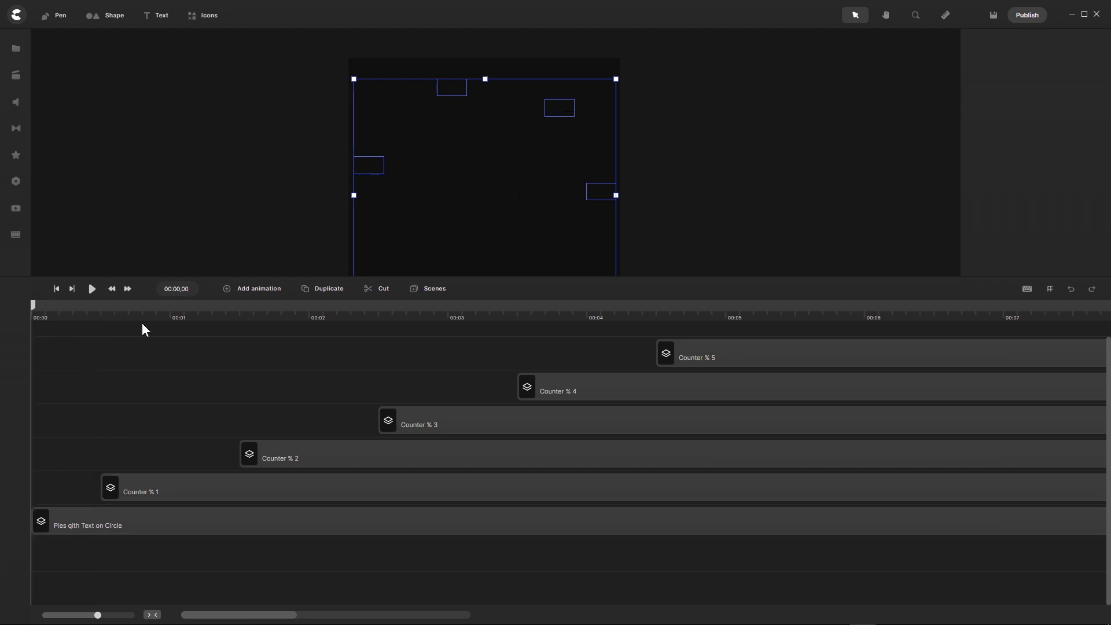
left_click_drag(248, 275, 241, 468)
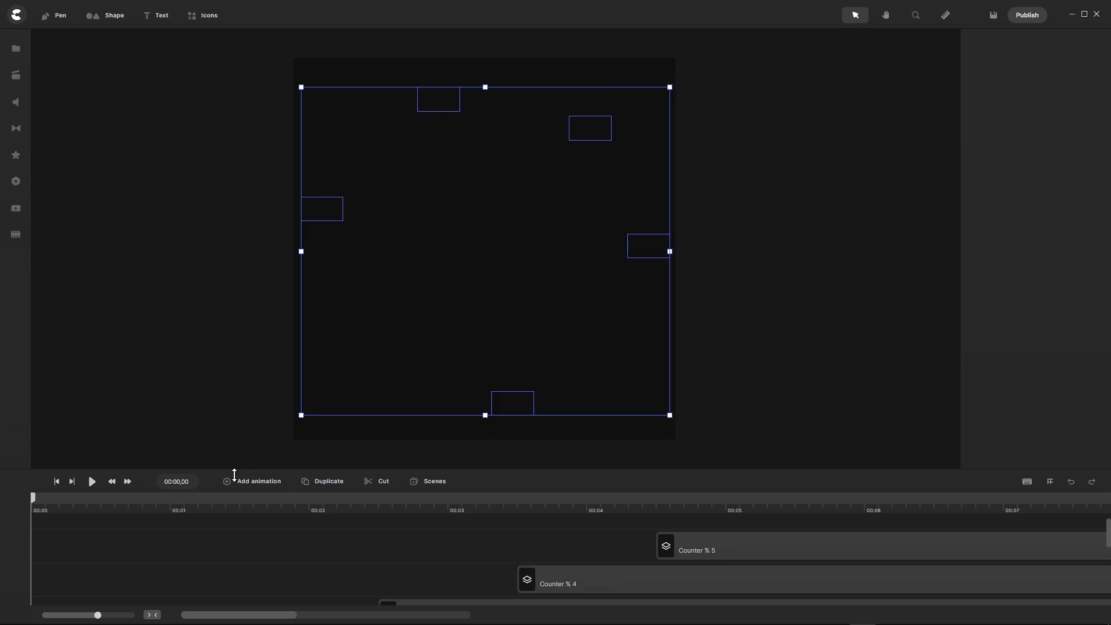
left_click(116, 527)
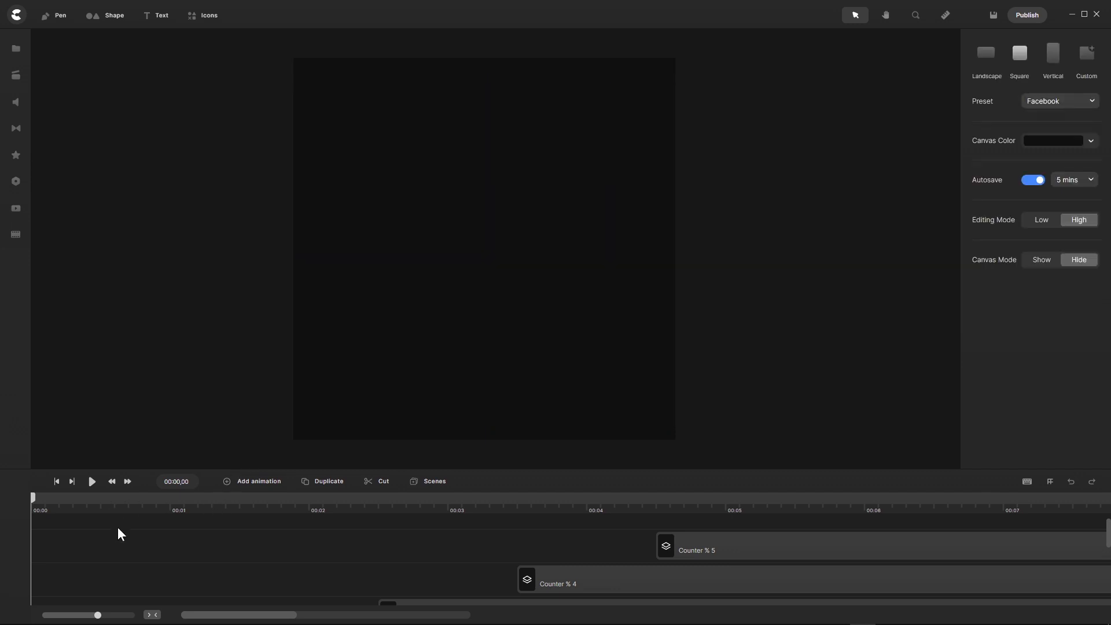
left_click(92, 482)
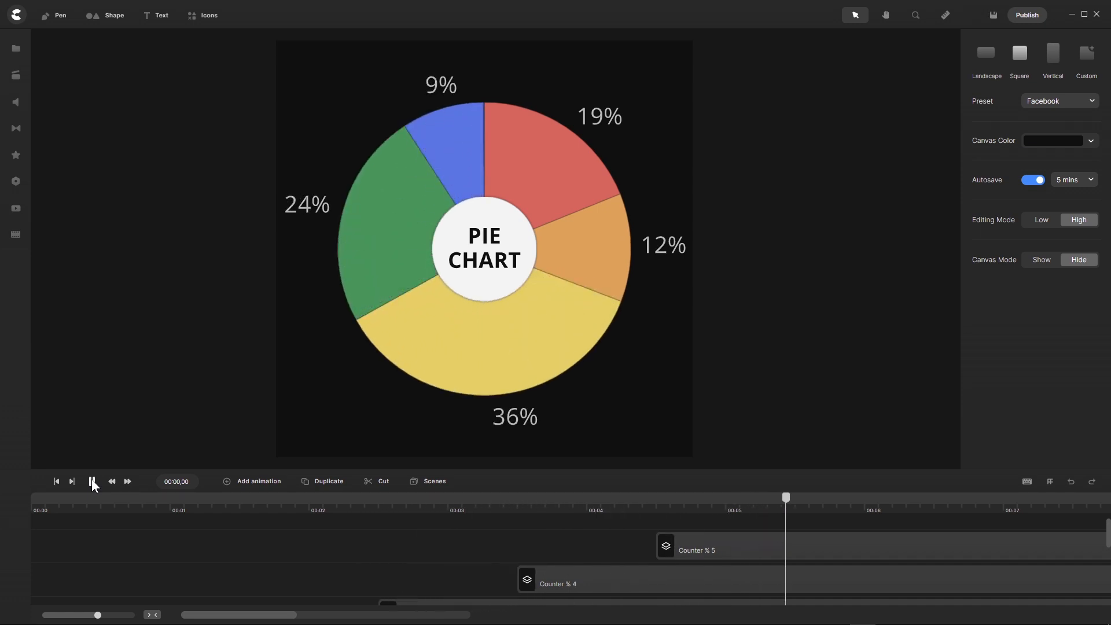
left_click(92, 482)
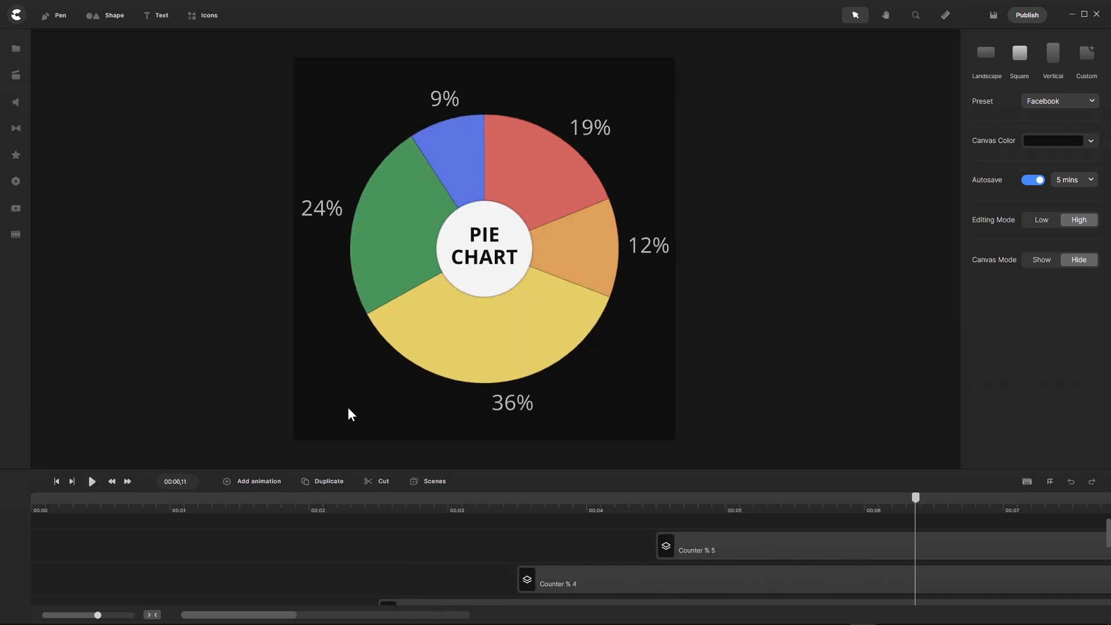
- Try tilting the pie group with a 3D Rotation X of -74 and play the animation from the start
scroll(354, 541, "down", 4)
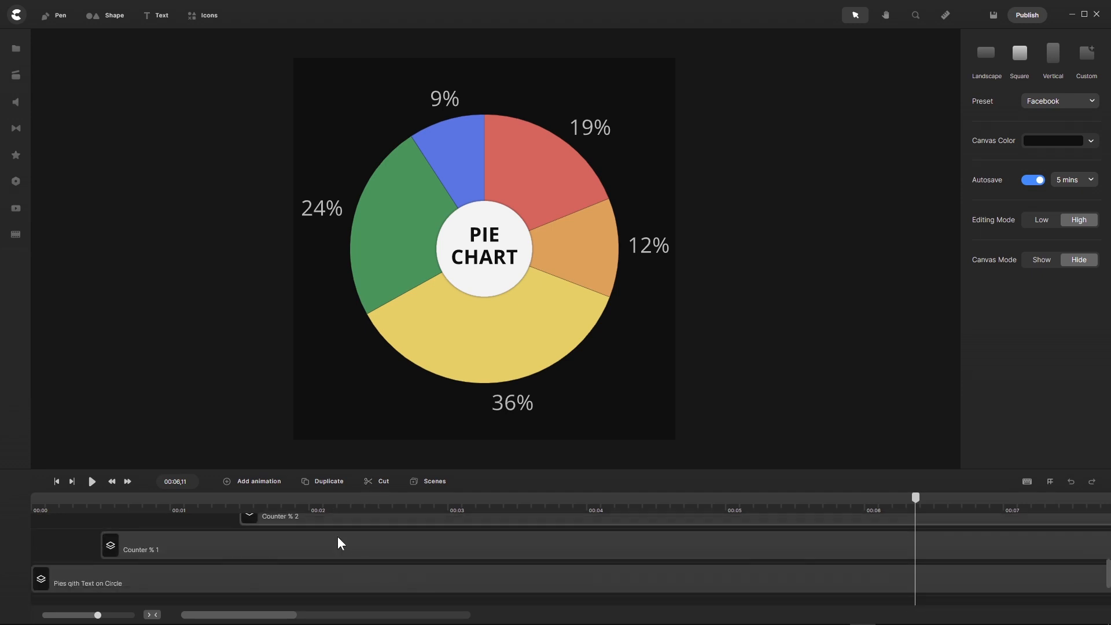
left_click(331, 582)
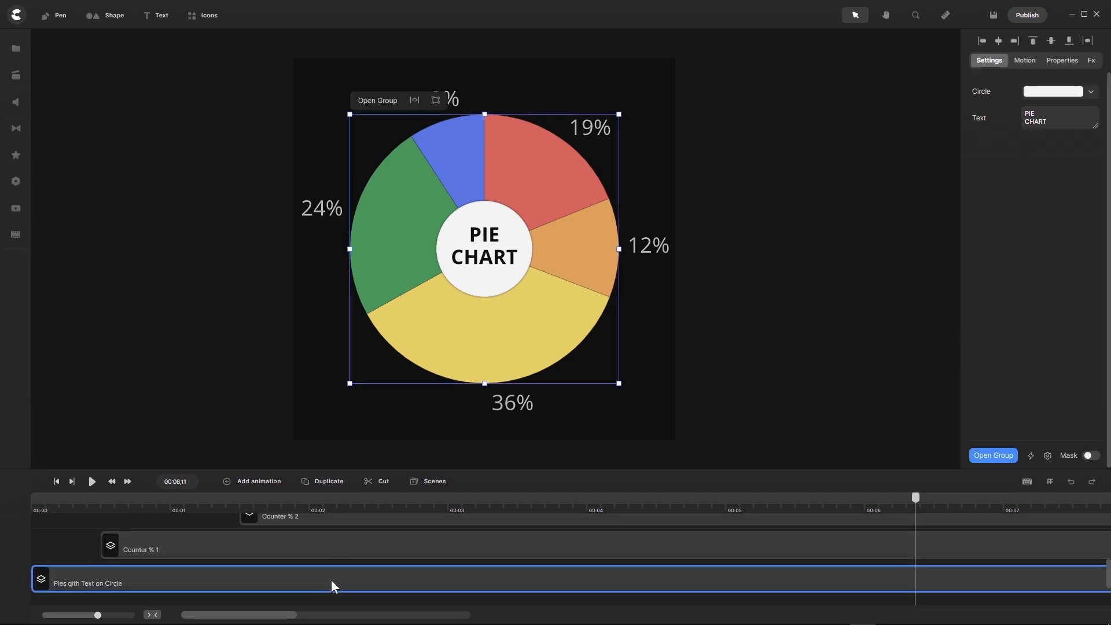
left_click(1062, 62)
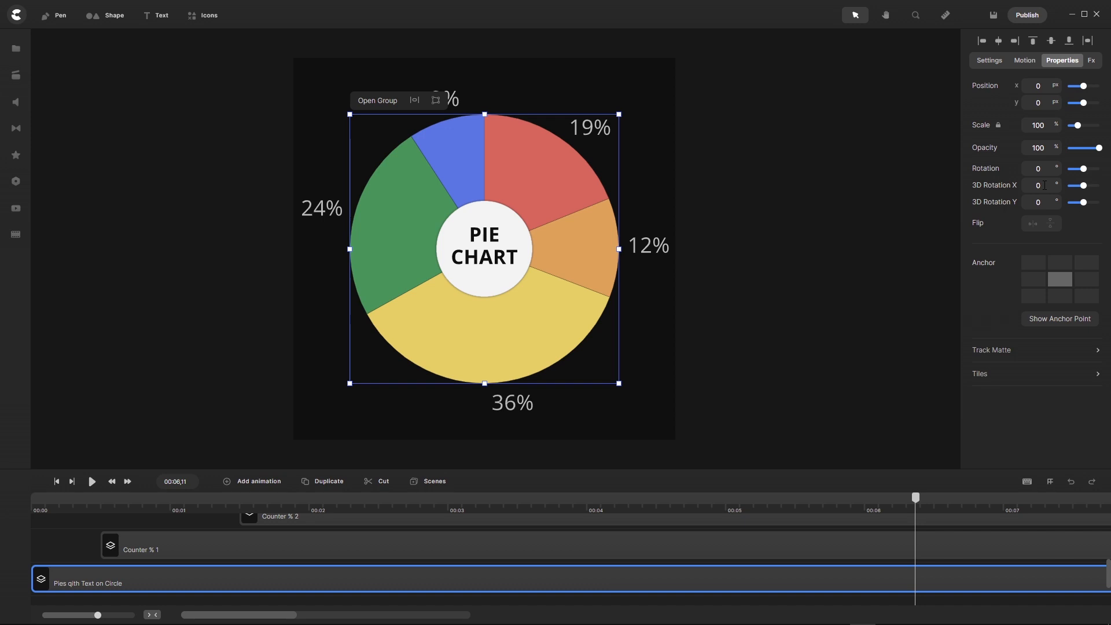
type("-74")
key("Return")
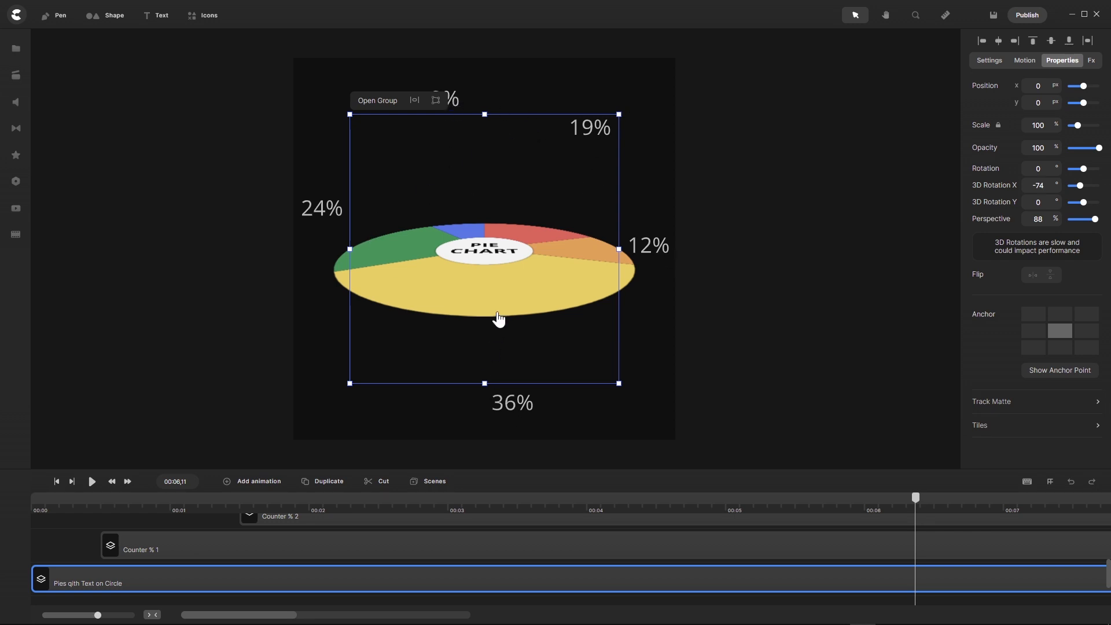
left_click_drag(921, 503, 12, 519)
left_click(91, 482)
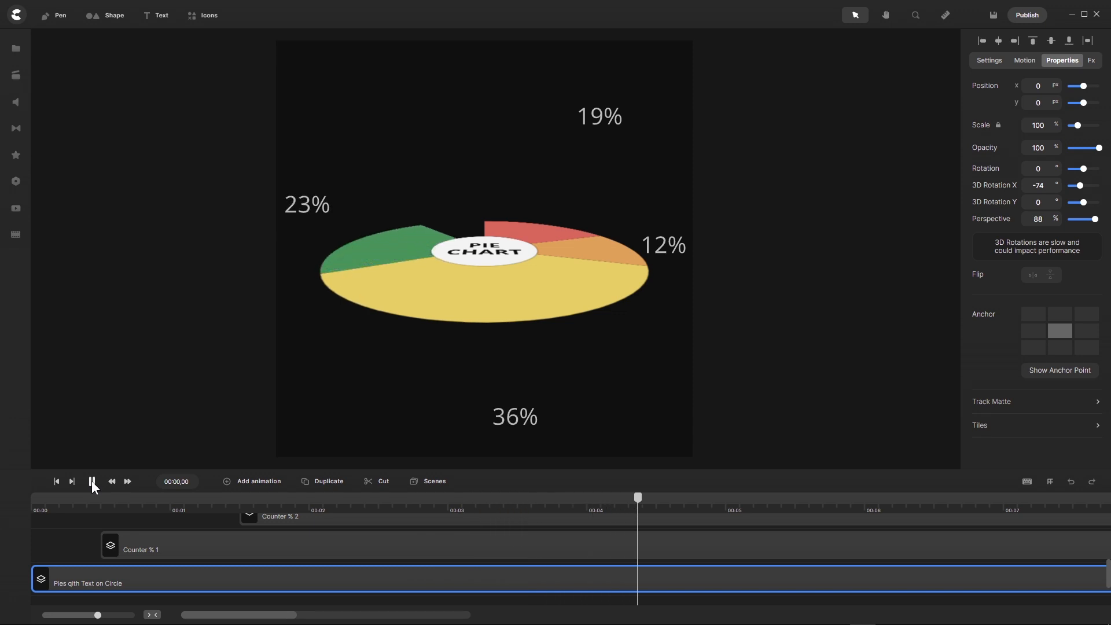
left_click(91, 481)
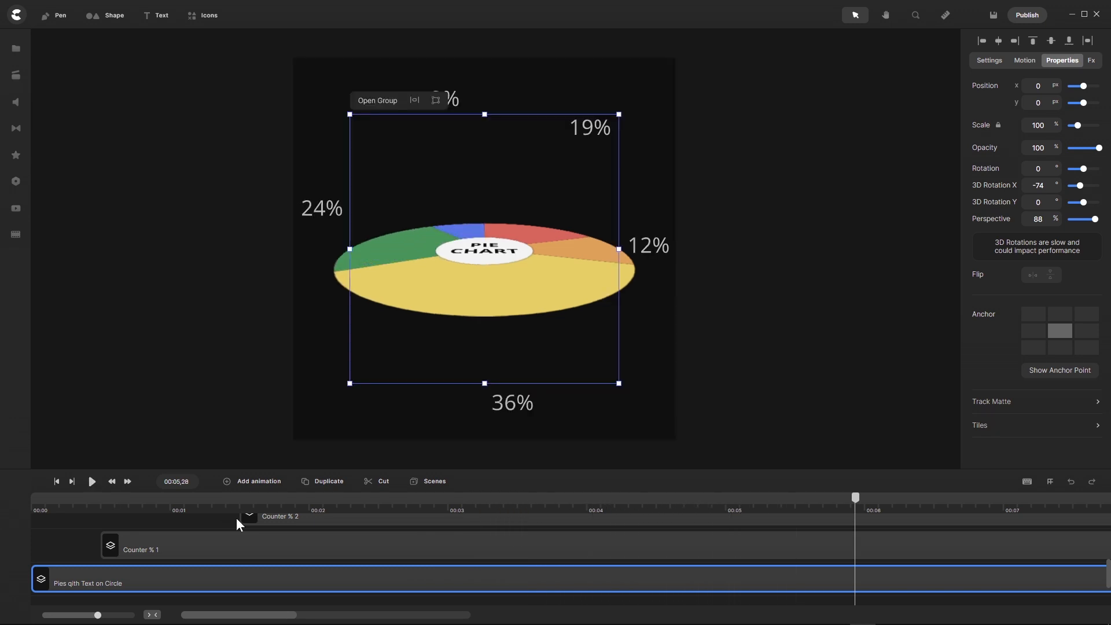
- Reset the pie group's 3D Rotation X to 0 and replay the animation from the start
scroll(231, 519, "up", 2)
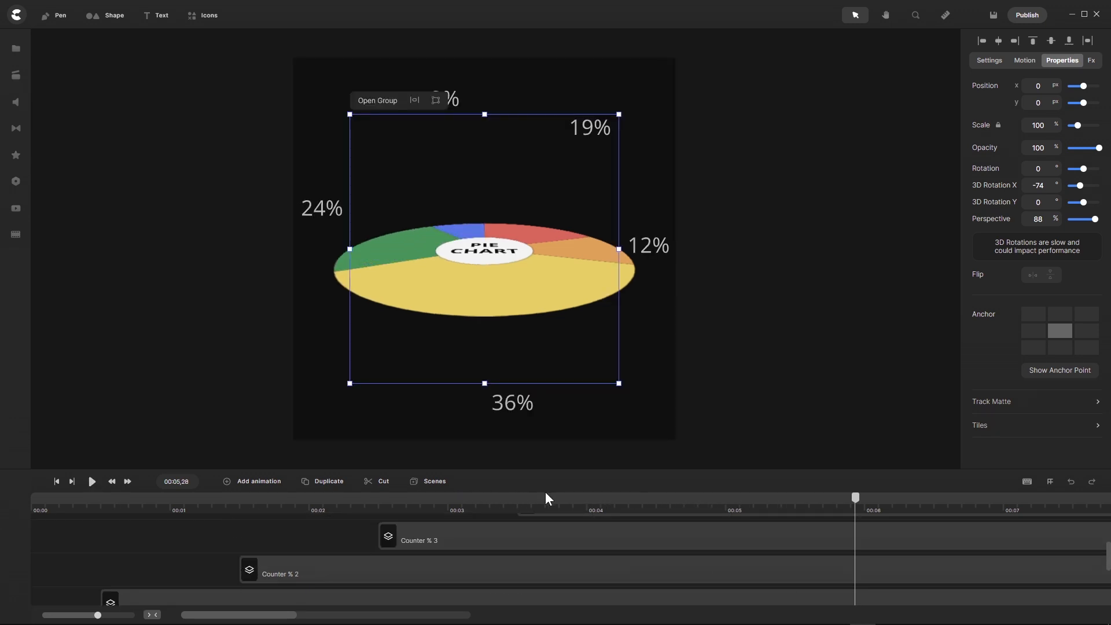
left_click(224, 431)
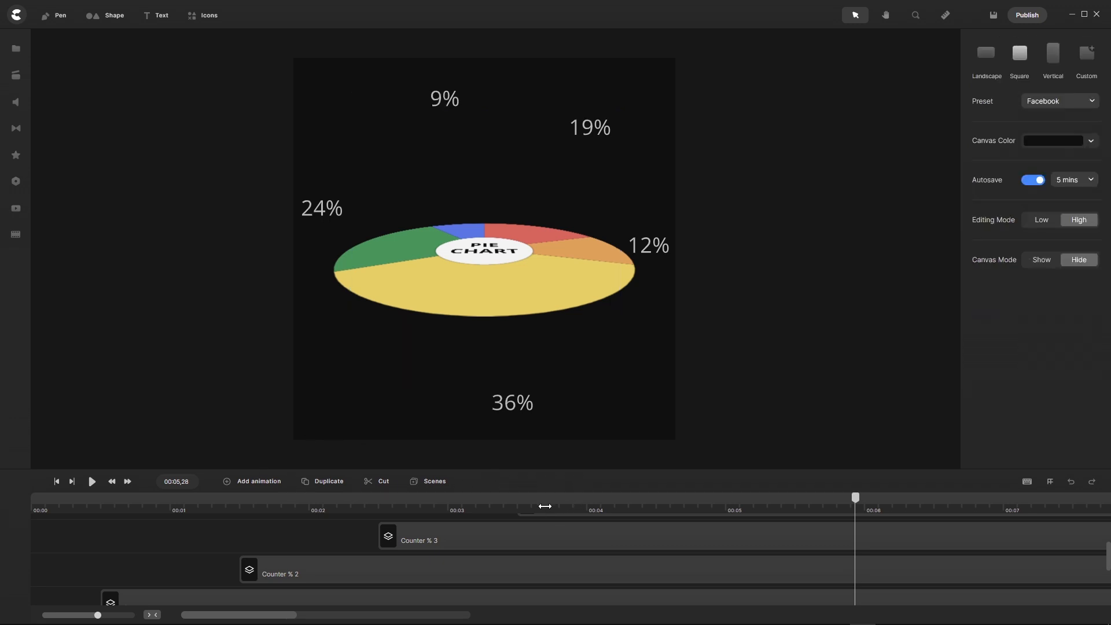
scroll(499, 520, "up", 2)
left_click(457, 526)
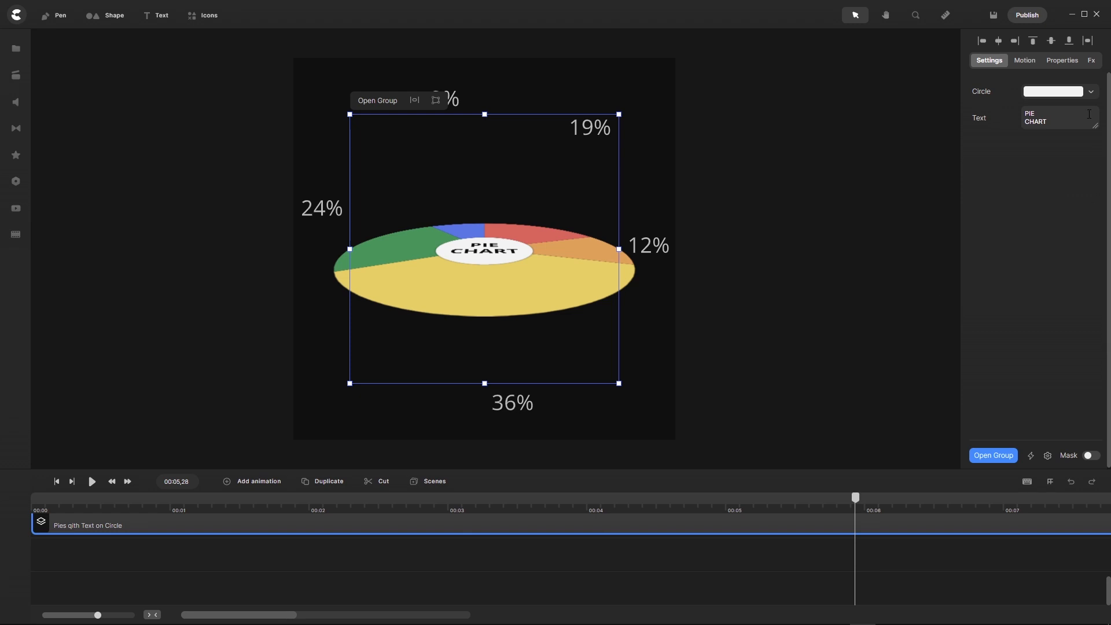
left_click(1063, 60)
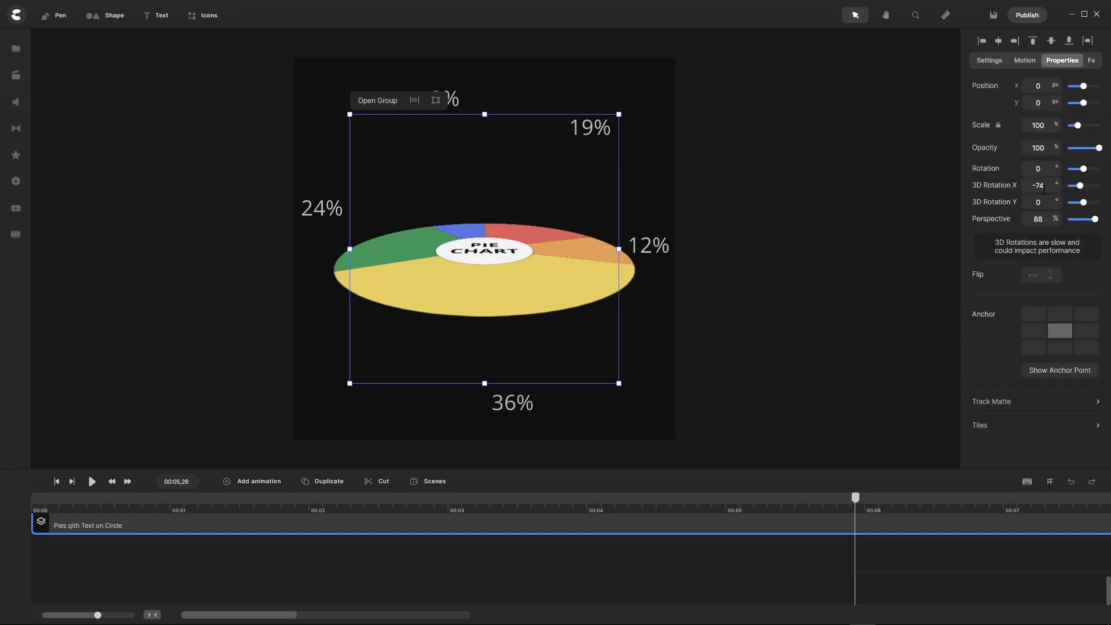
type("0")
key("Return")
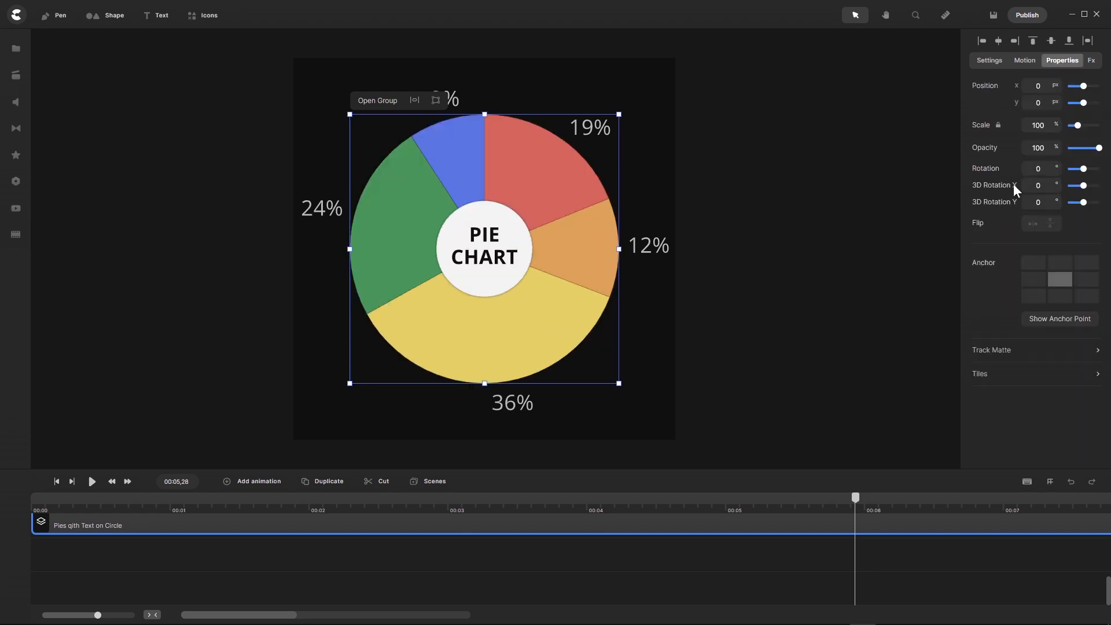
left_click(56, 481)
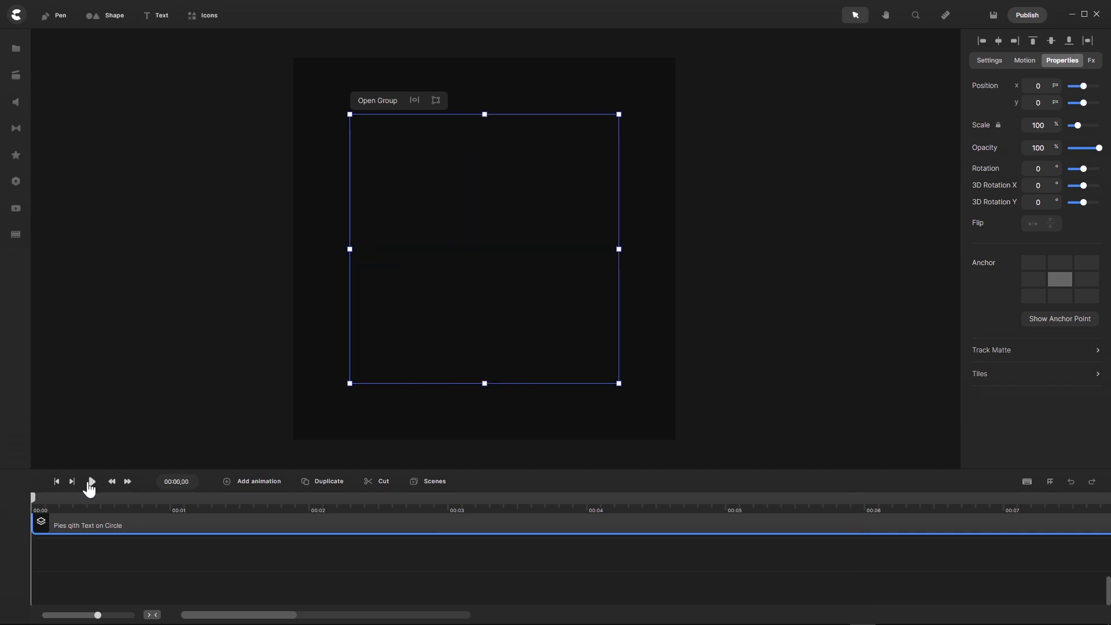
left_click(92, 481)
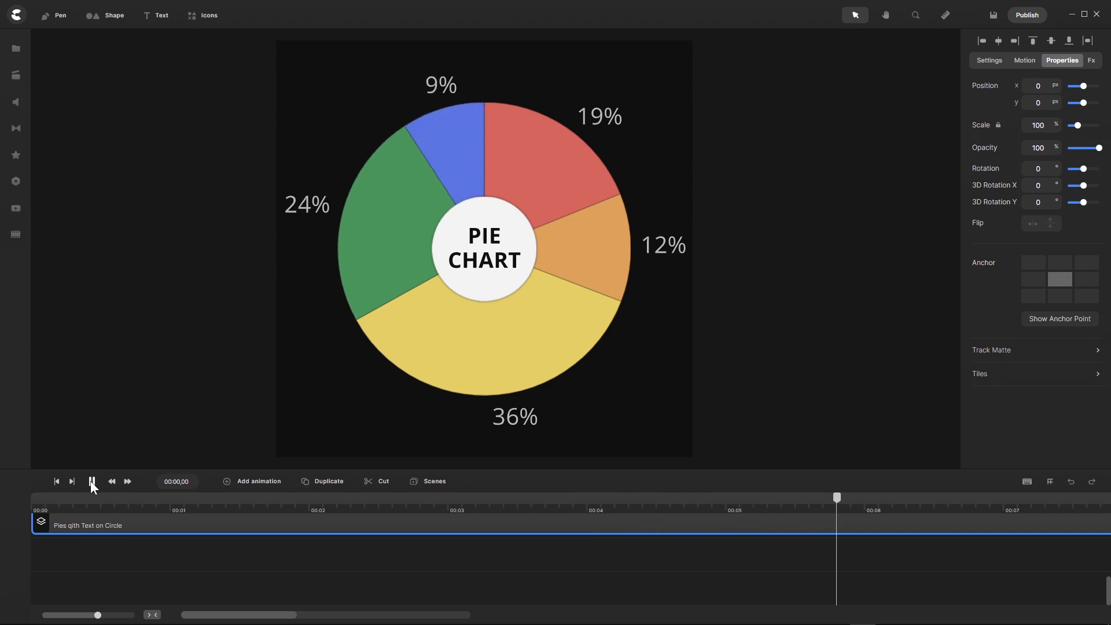
- Group the pie group and all five Counter % groups together into a single group
scroll(306, 576, "up", 3)
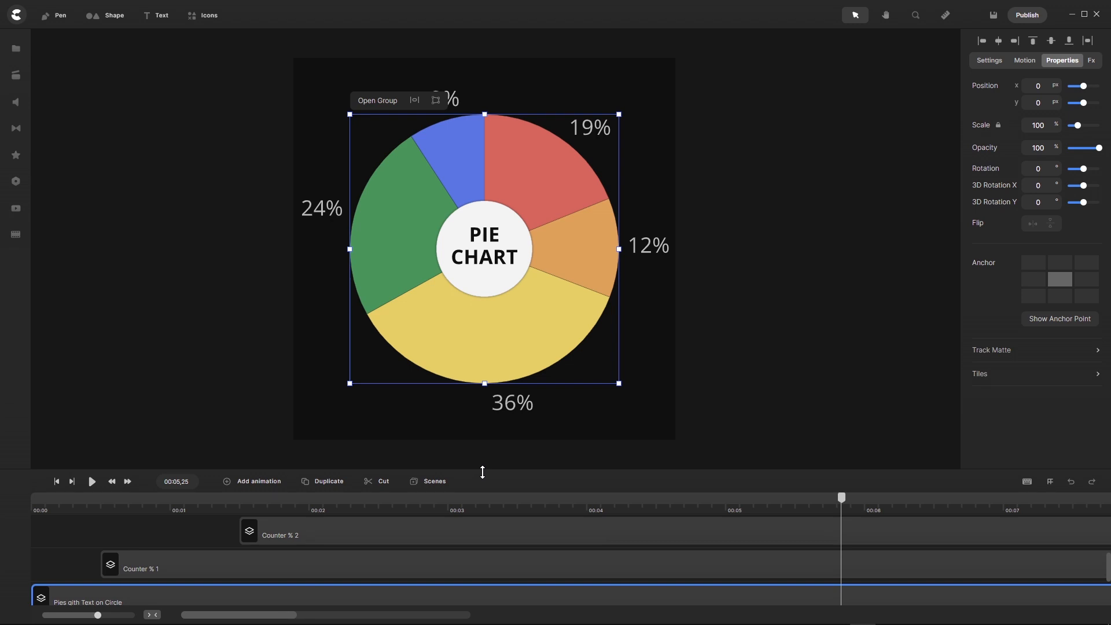
left_click_drag(482, 472, 516, 258)
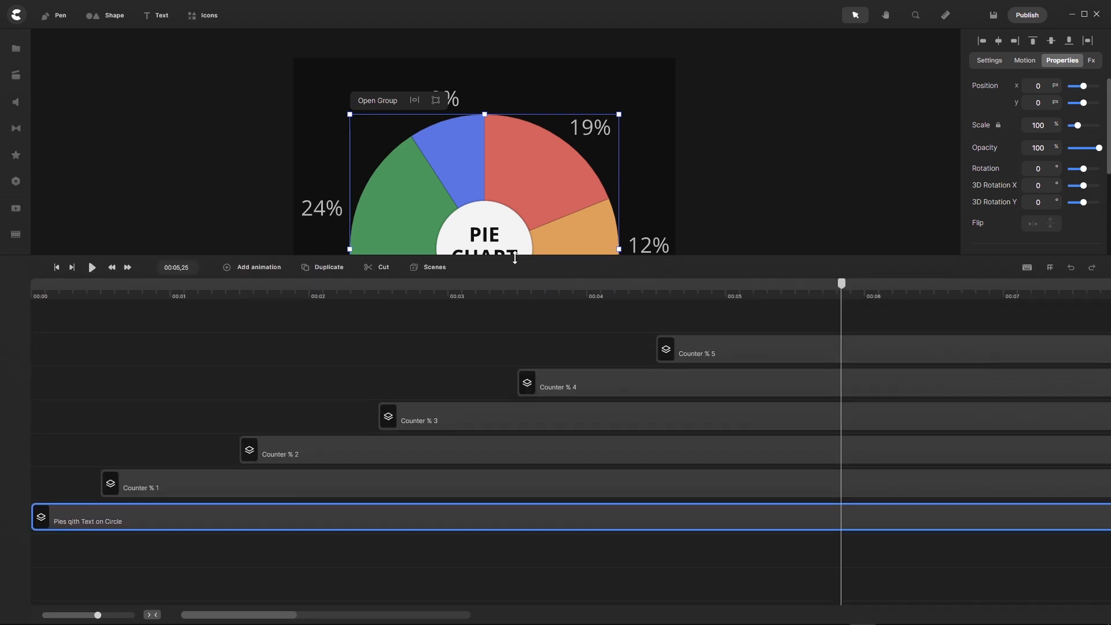
left_click(470, 355)
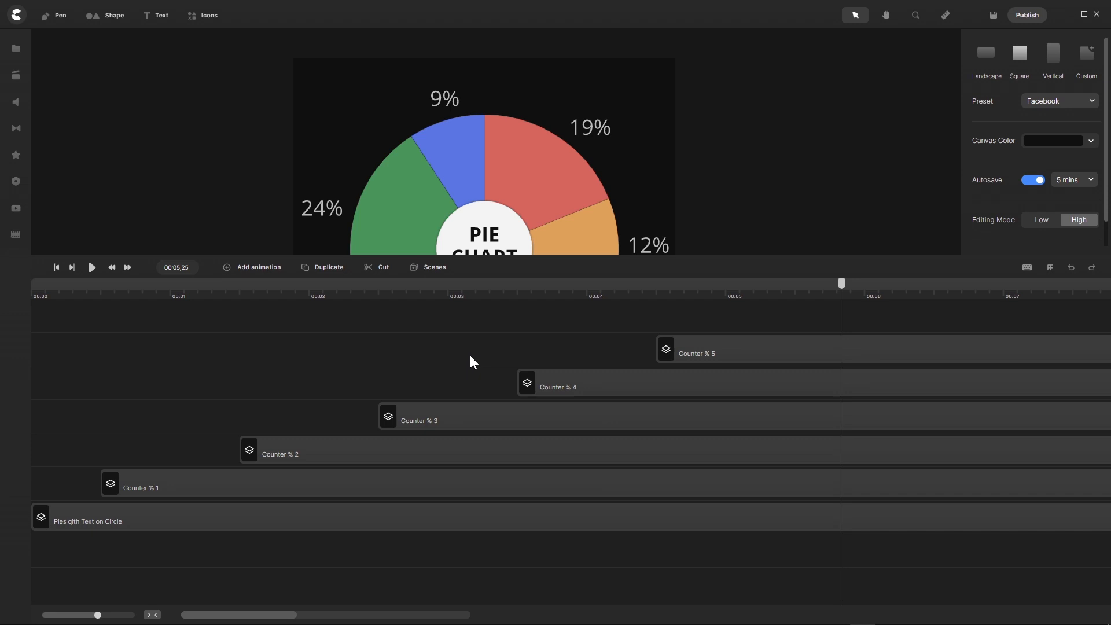
key("ctrl+a")
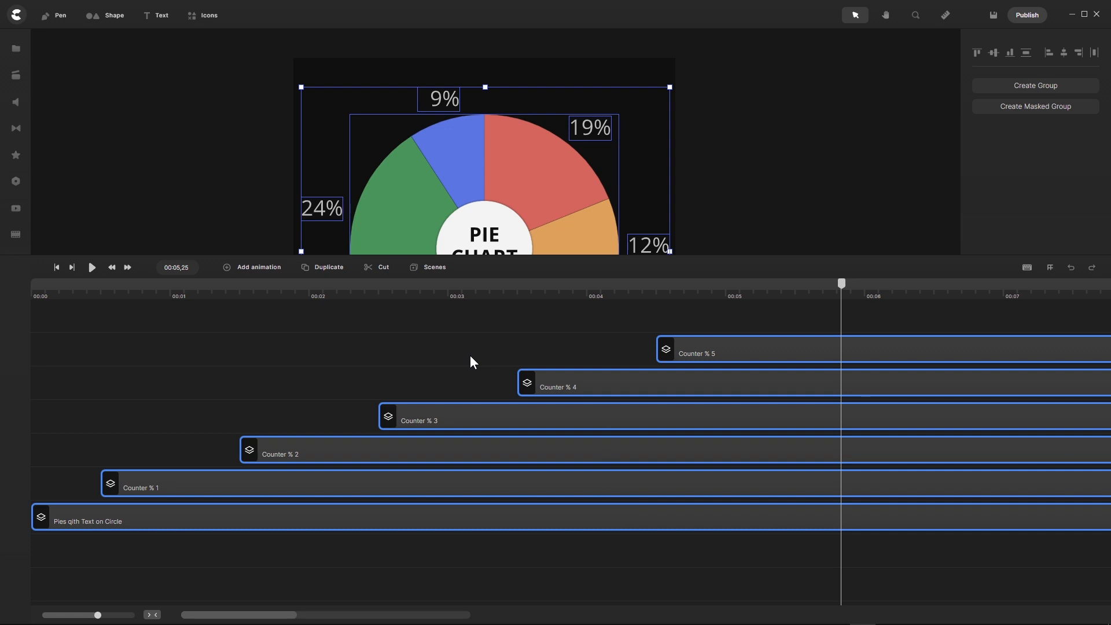
key("ctrl+g")
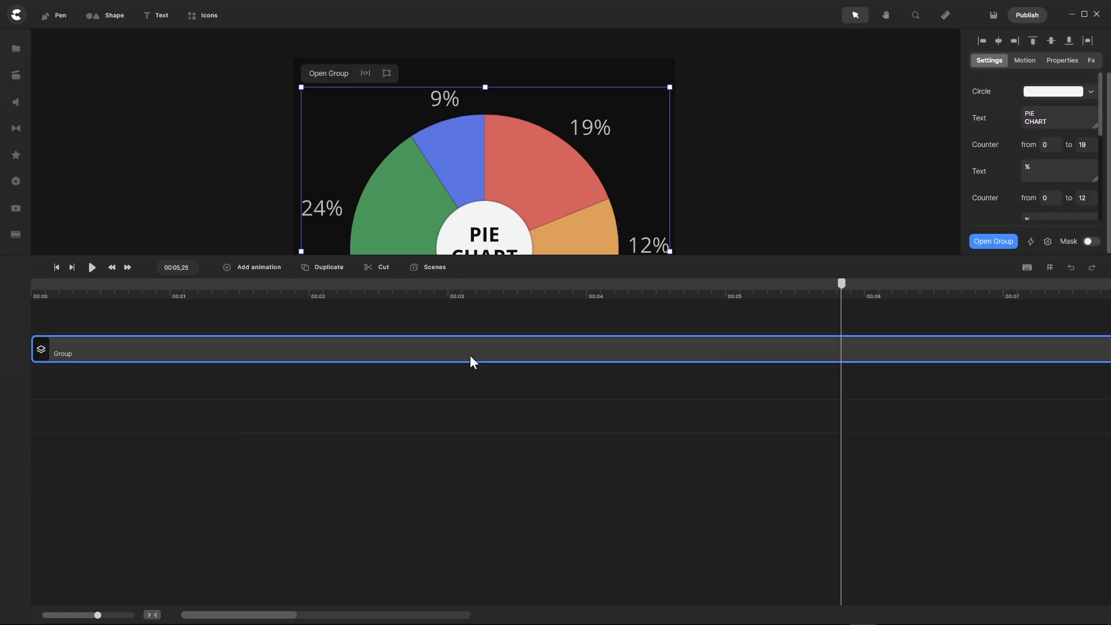
- Rename the new group Pie Chart Animation Mastergroup 2 and move the timeline to 00:04,03
left_click_drag(475, 256, 524, 457)
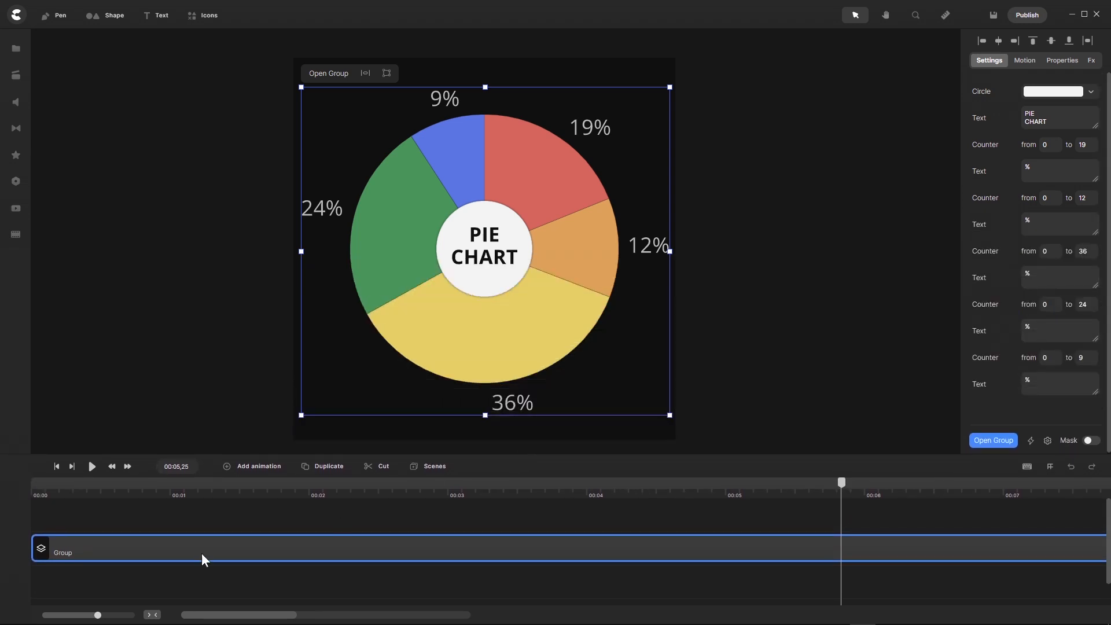
right_click(61, 551)
left_click(92, 392)
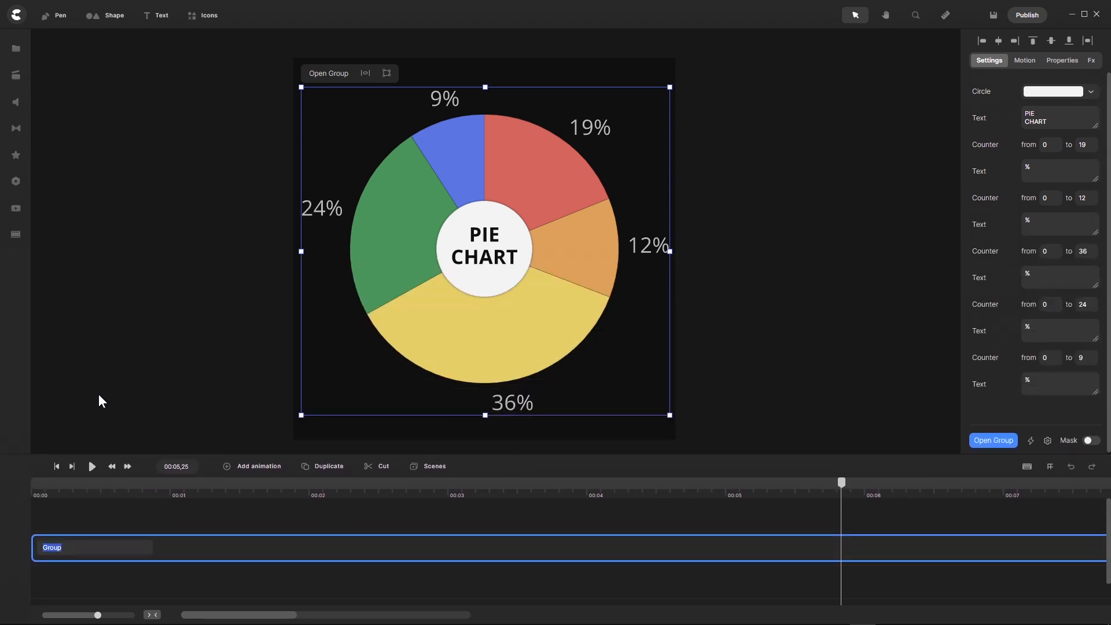
type("Pie Chart Animation Mastergroup 2")
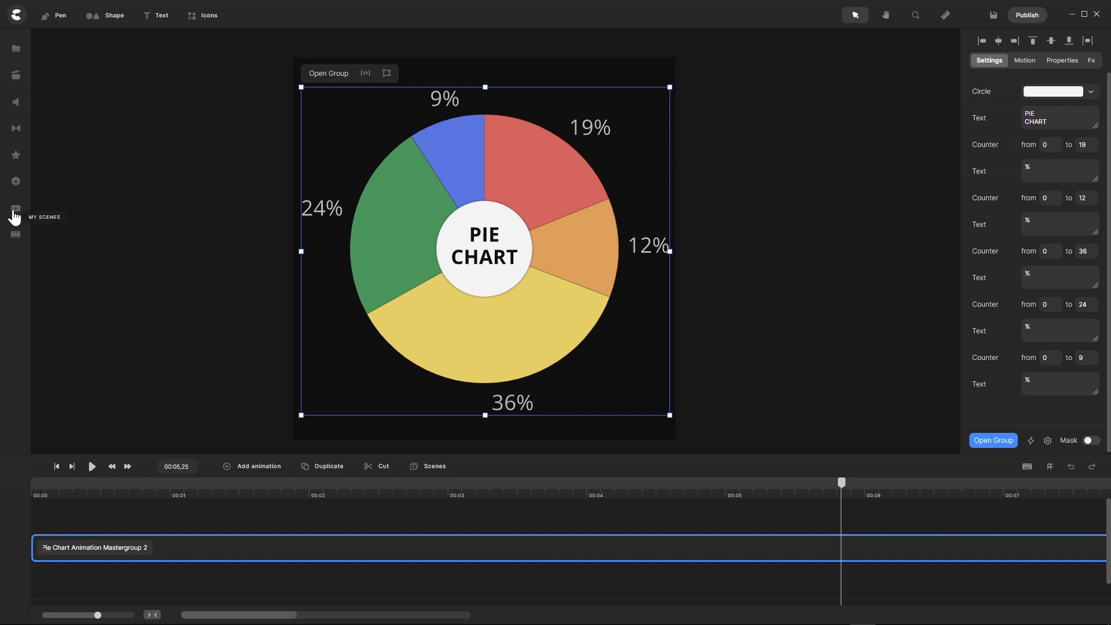
left_click(270, 518)
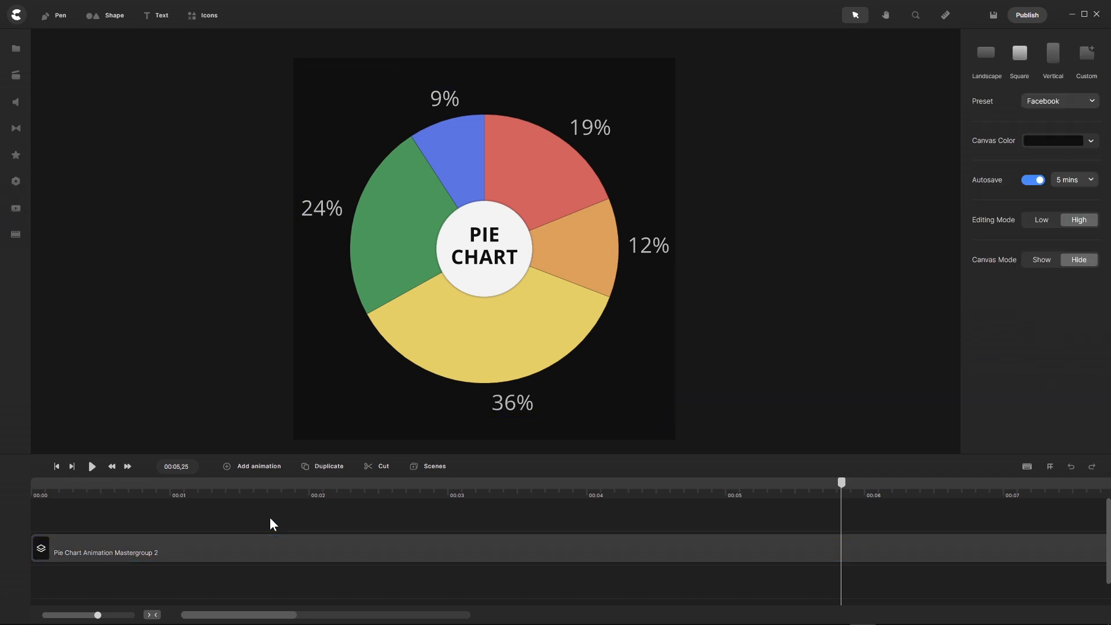
left_click_drag(845, 491, 602, 509)
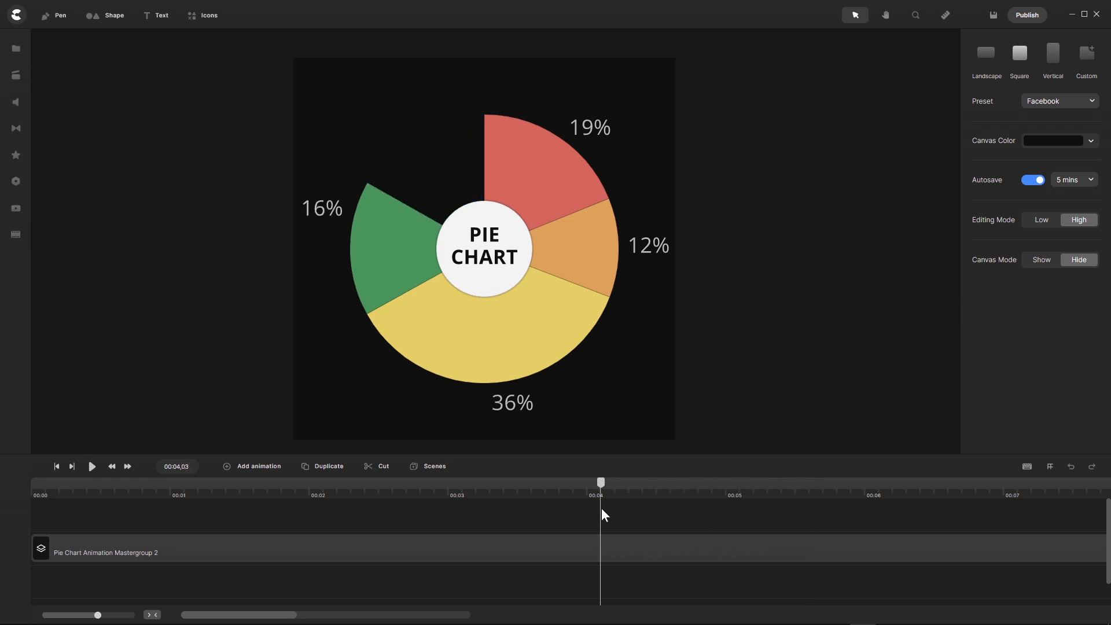
- Save the Pie Chart Animation Mastergroup 2 group to My Scenes and delete that saved scene again
left_click(557, 545)
right_click(557, 545)
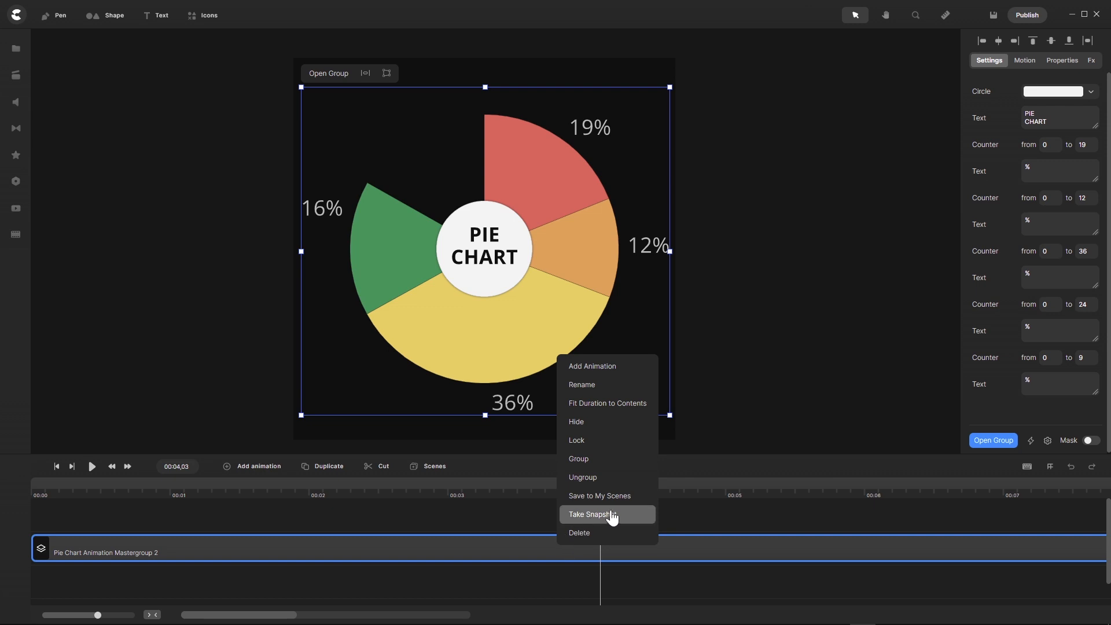
left_click(581, 500)
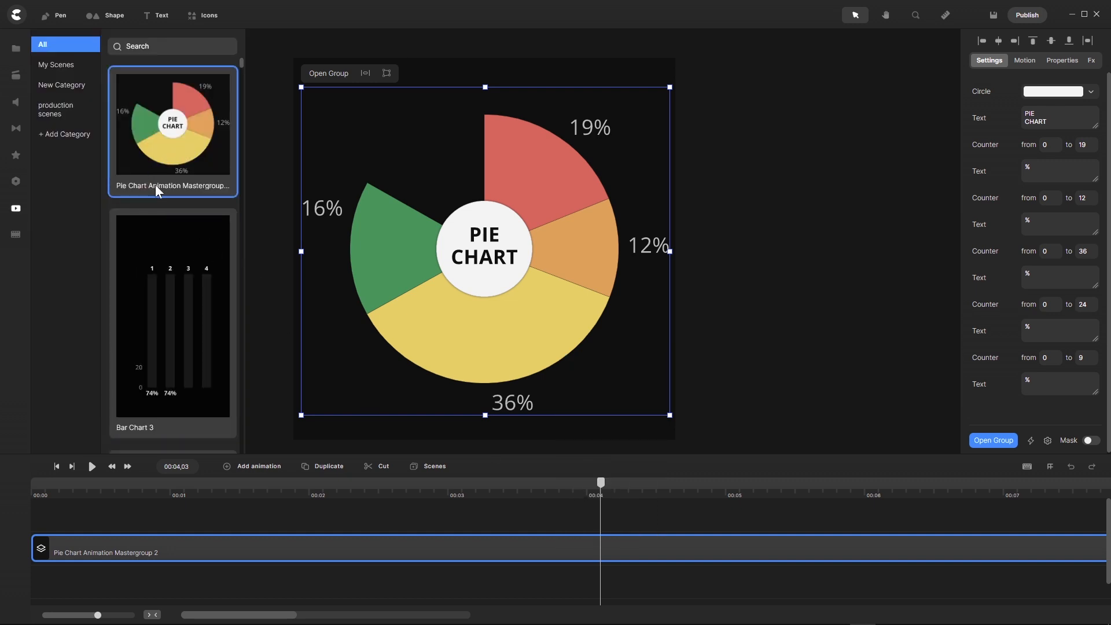
right_click(197, 158)
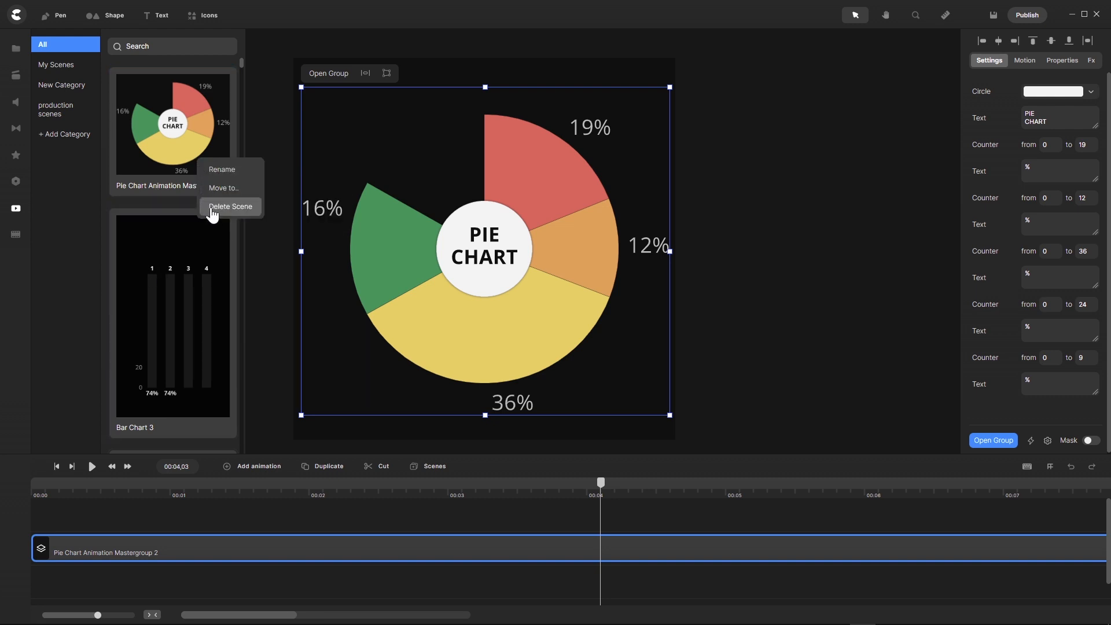
left_click(220, 207)
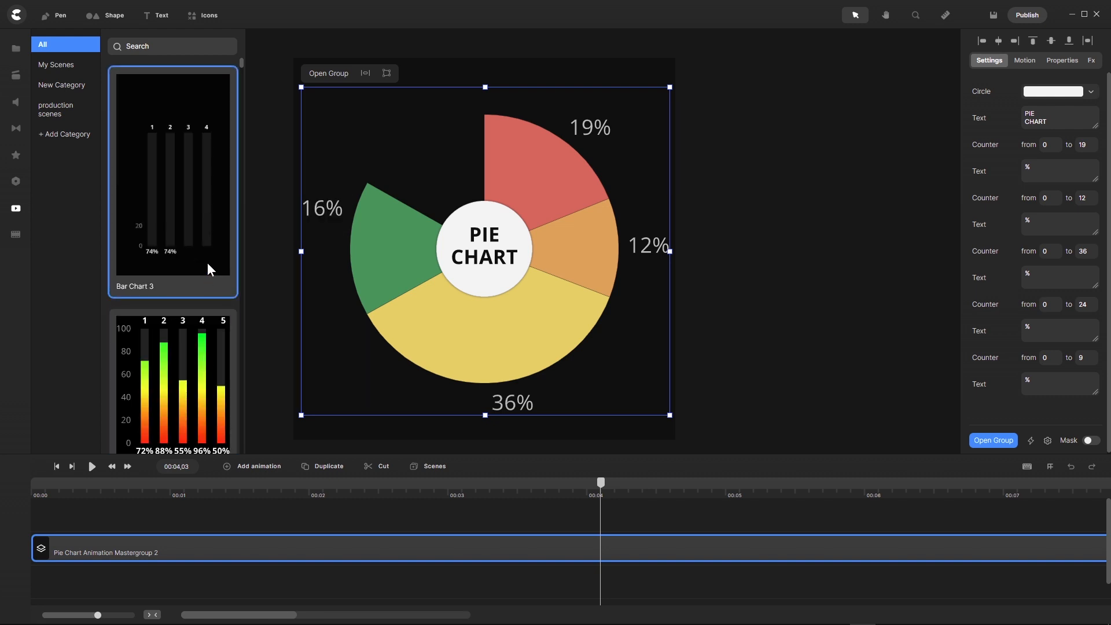
- Rename the master group Pie Chart Animation Mastergroup and save it to My Scenes
right_click(197, 552)
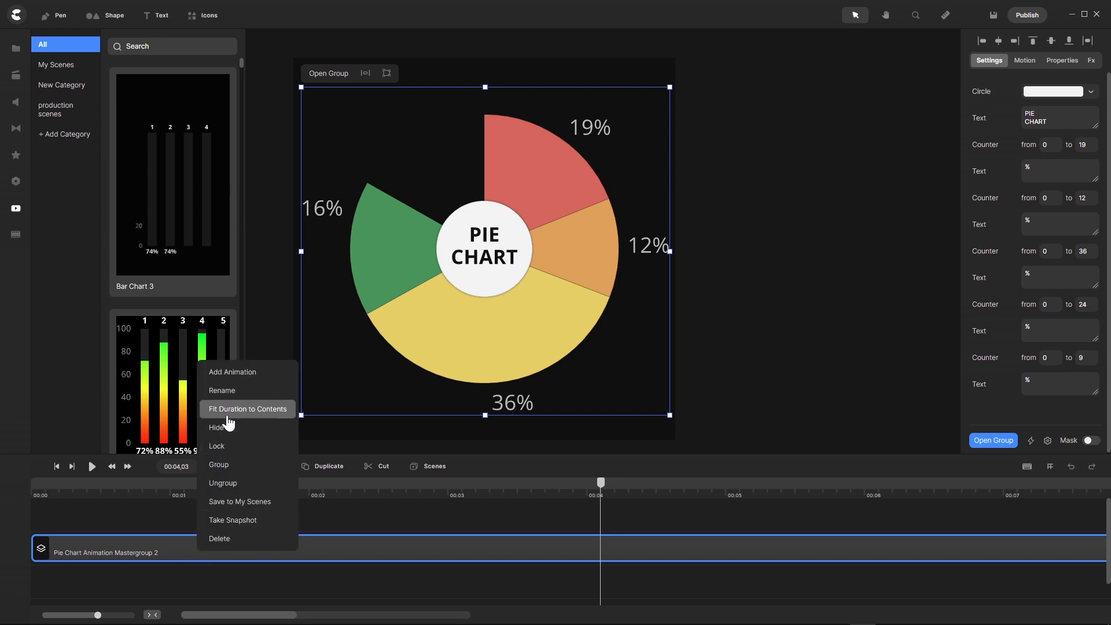
left_click(232, 389)
left_click(146, 549)
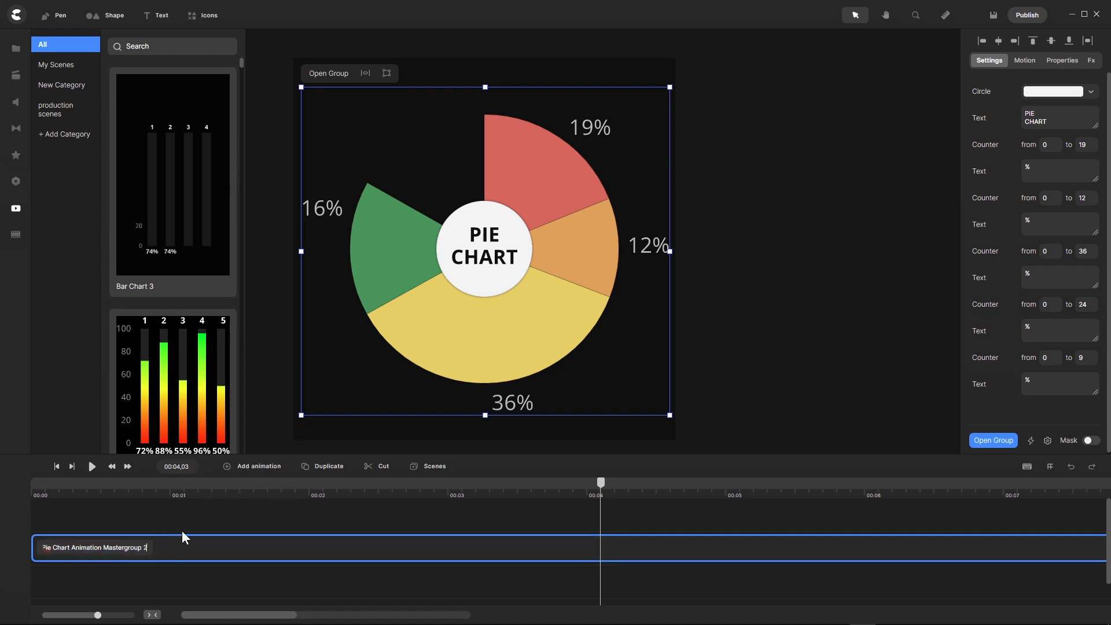
key("BackSpace")
left_click(308, 577)
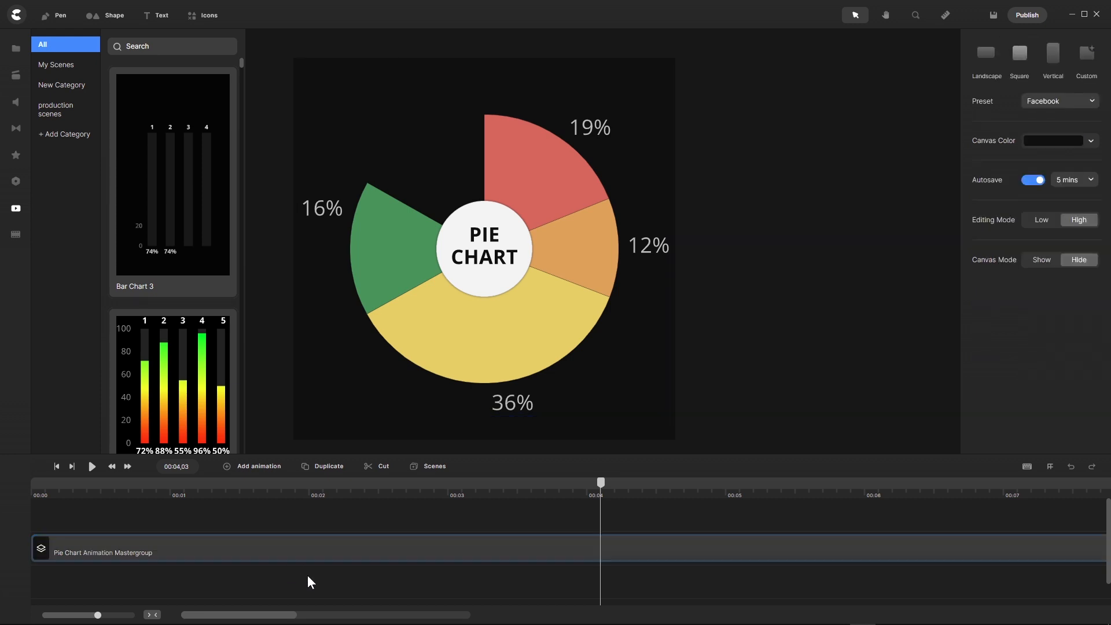
right_click(325, 545)
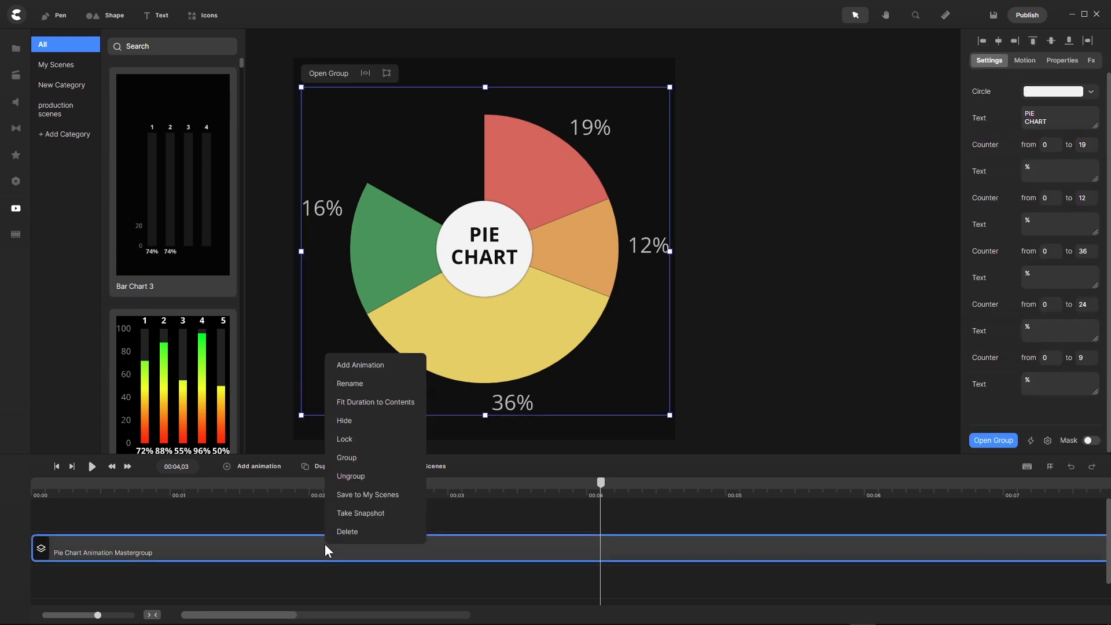
left_click(367, 495)
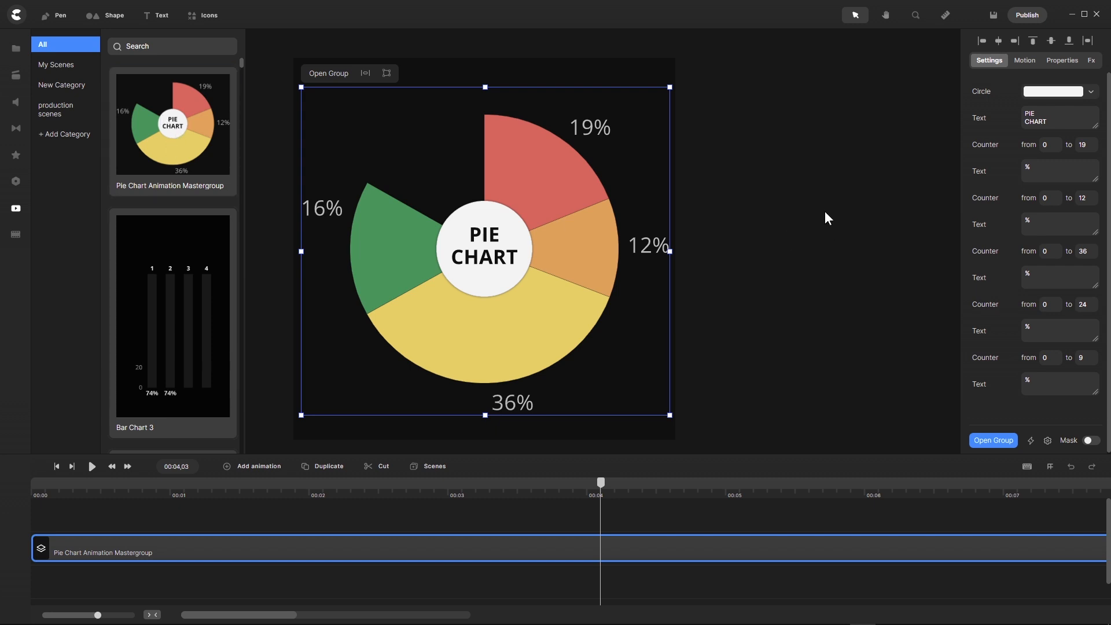
- Review the master group's editable settings and its full list of Easy Edit Properties, then deselect the group
scroll(993, 234, "down", 1)
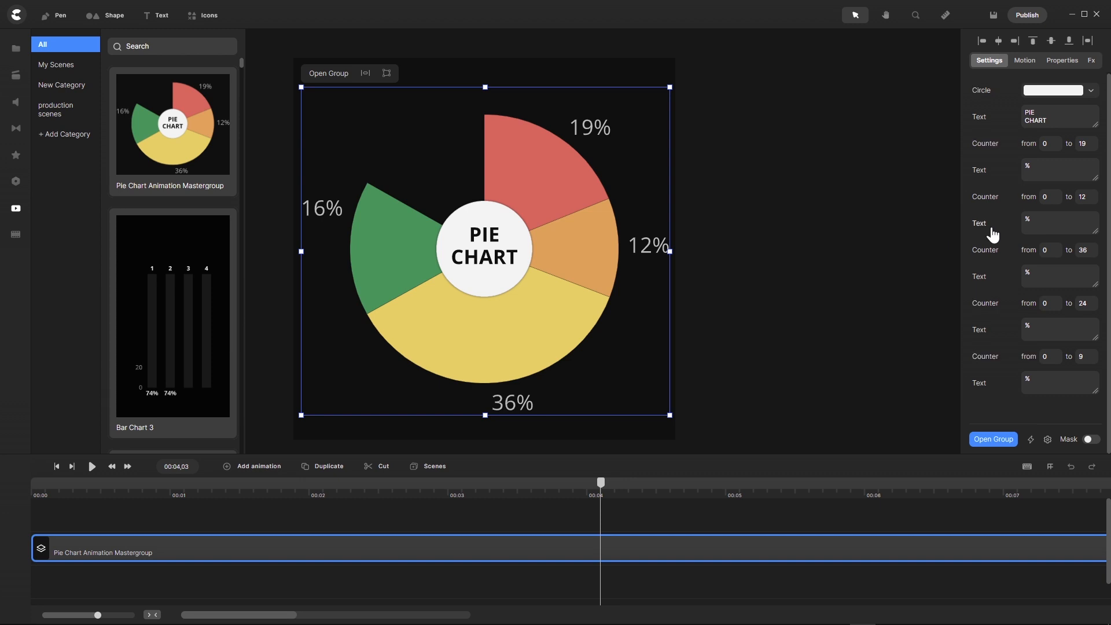
scroll(991, 228, "up", 1)
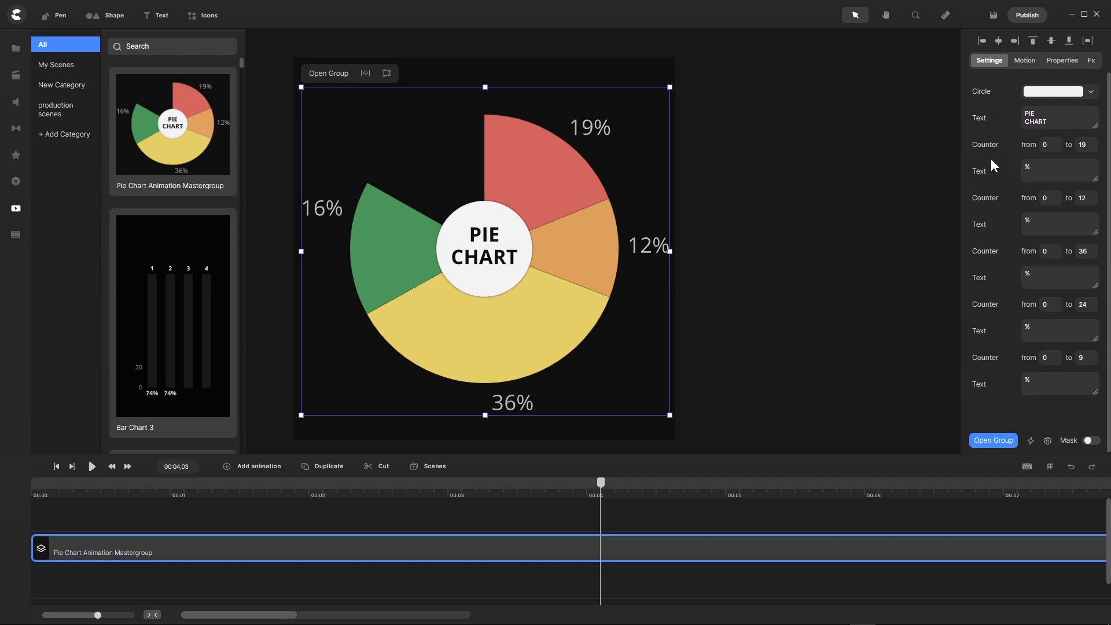
left_click(1049, 442)
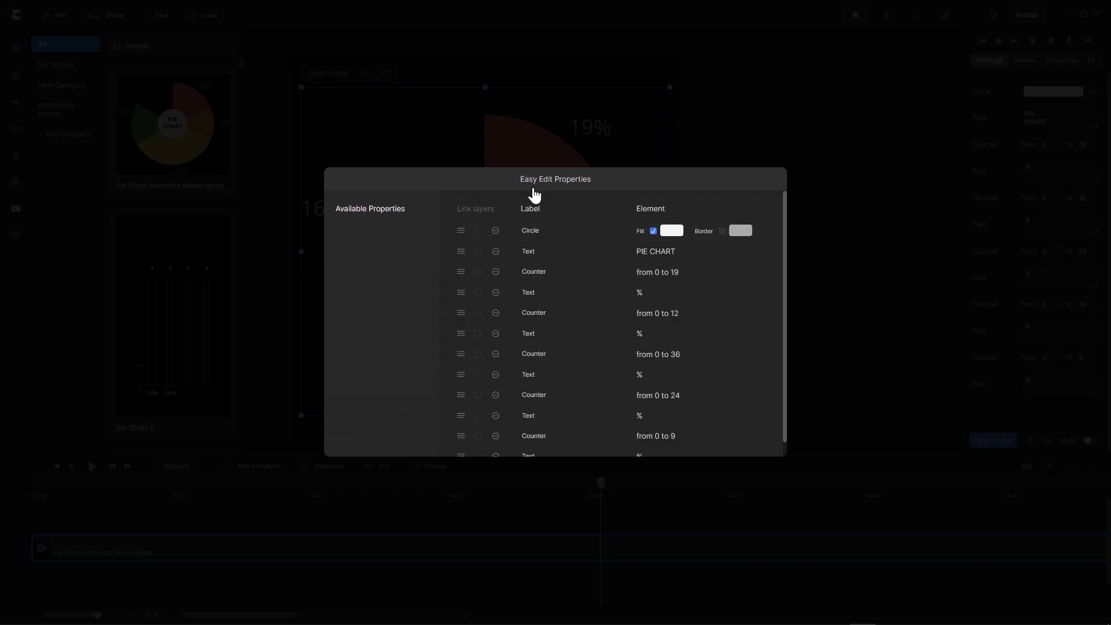
scroll(582, 275, "down", 1)
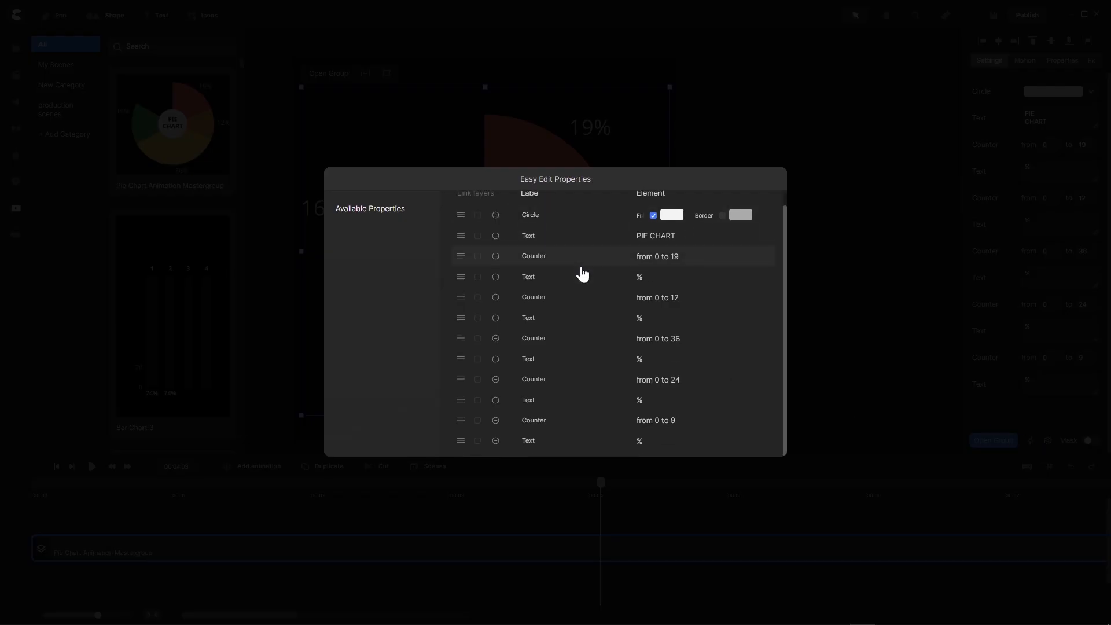
scroll(582, 274, "up", 1)
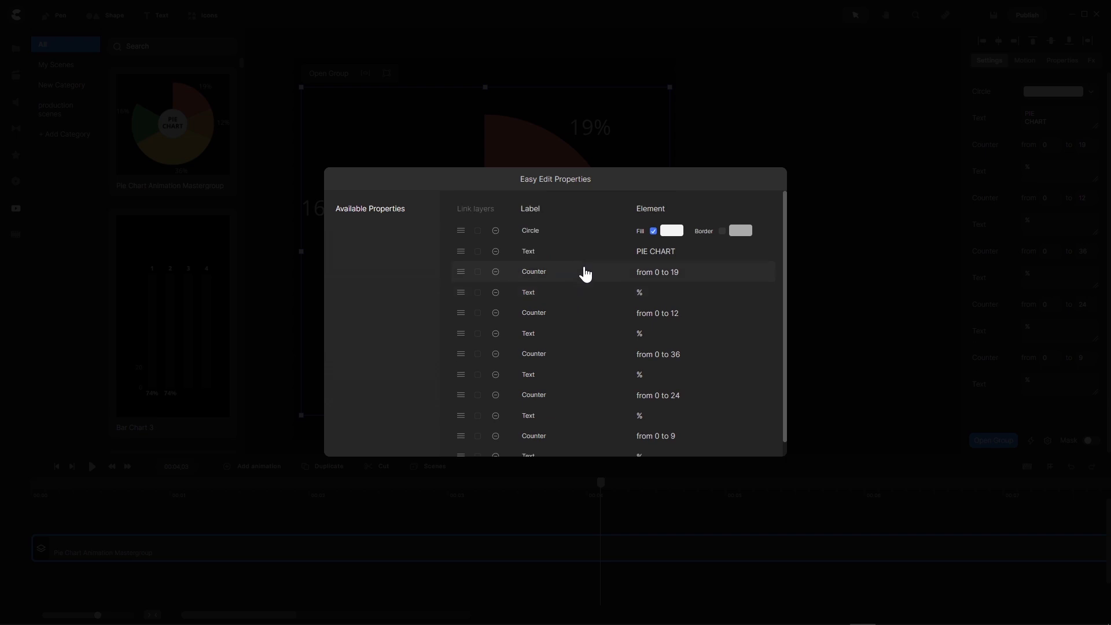
left_click(932, 247)
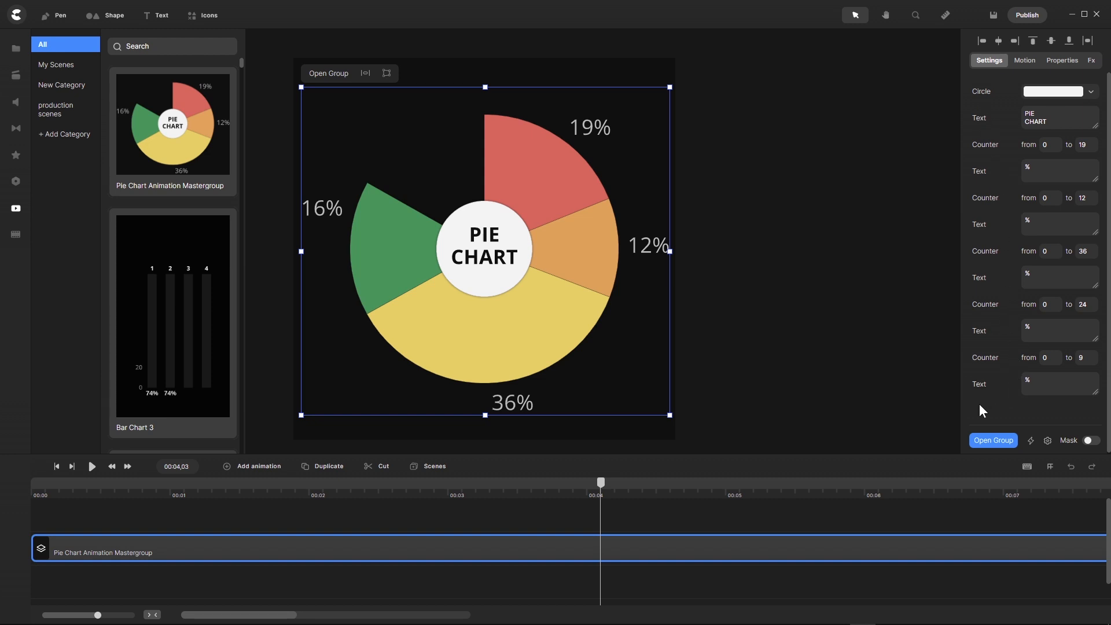
left_click(851, 209)
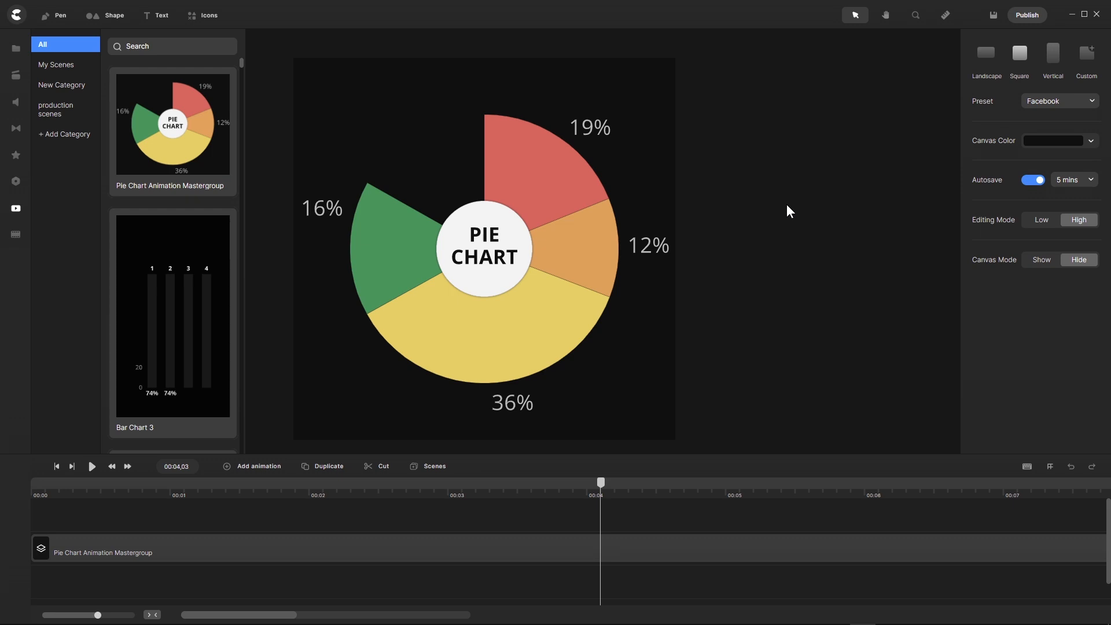
- Delete the Pie Chart Animation Mastergroup from the timeline and return the playhead to the start
left_click(373, 547)
right_click(374, 547)
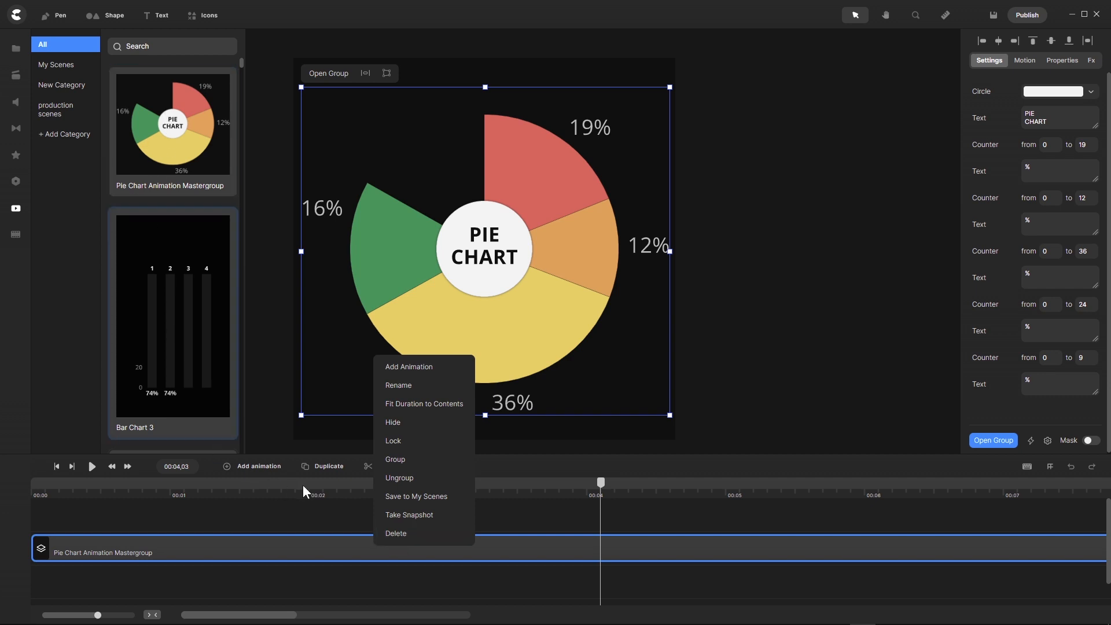
left_click(396, 533)
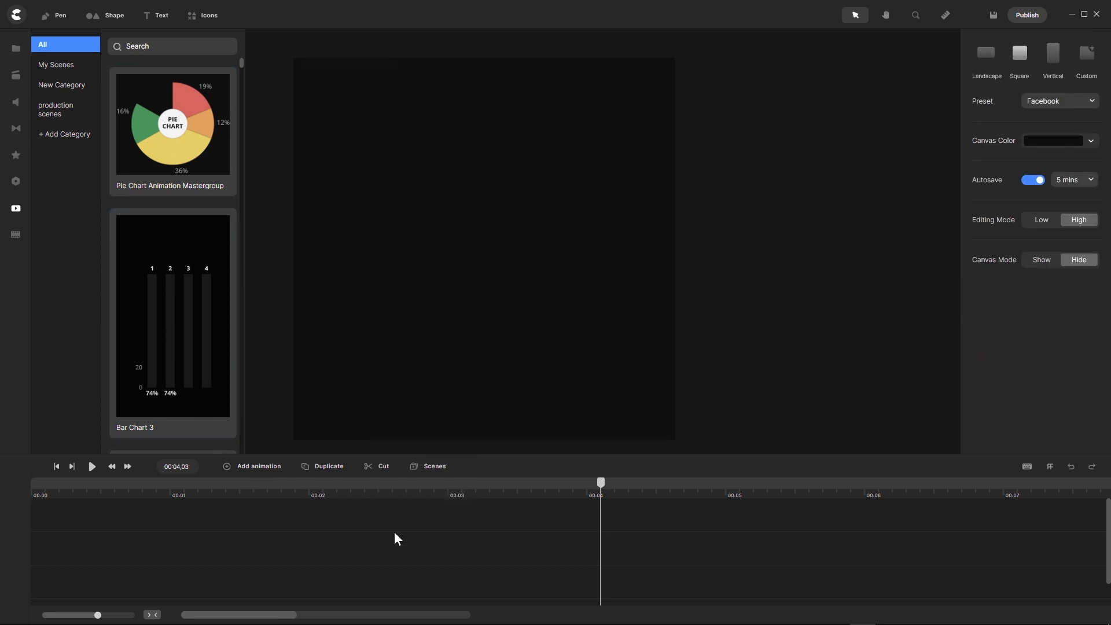
left_click(57, 466)
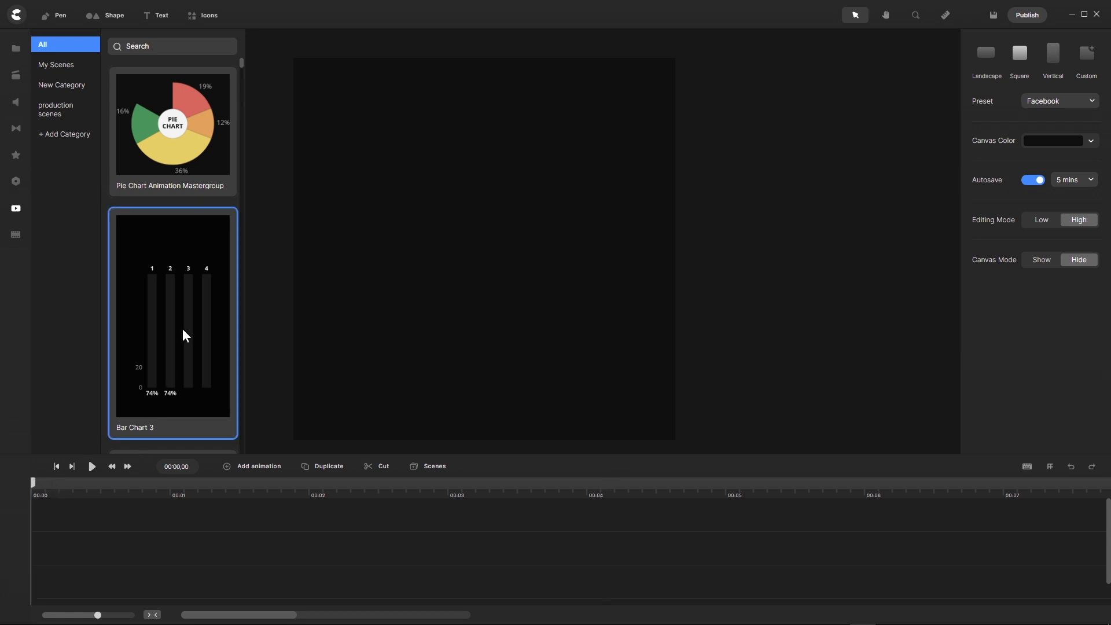
- Add the saved Bar Charts scene to the canvas and play its animation, pausing at 00:04,18
scroll(184, 334, "down", 3)
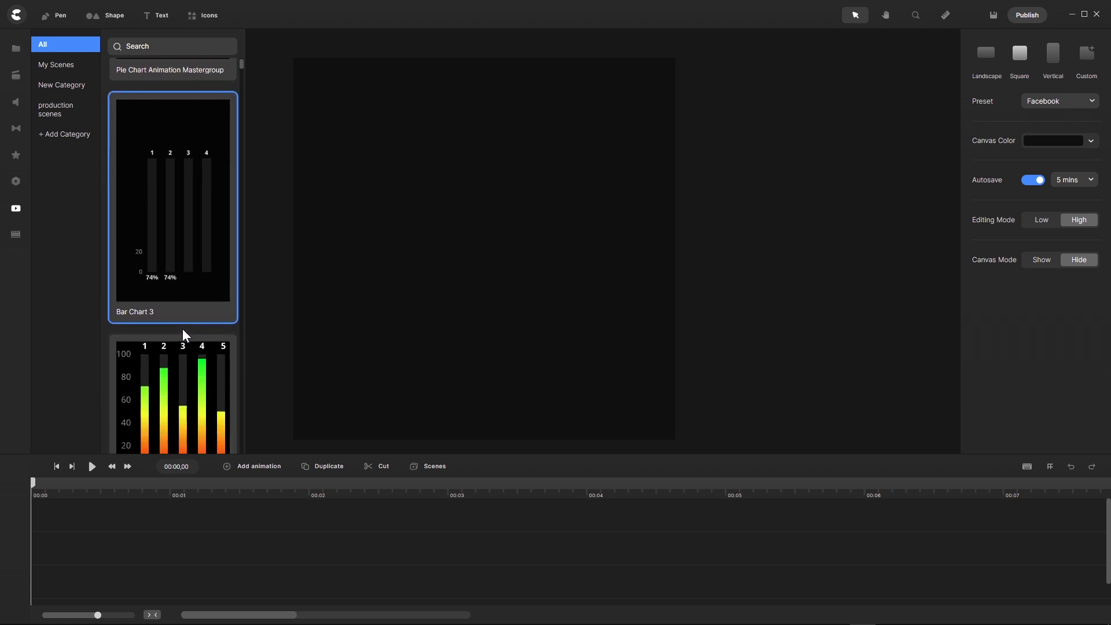
scroll(184, 335, "down", 4)
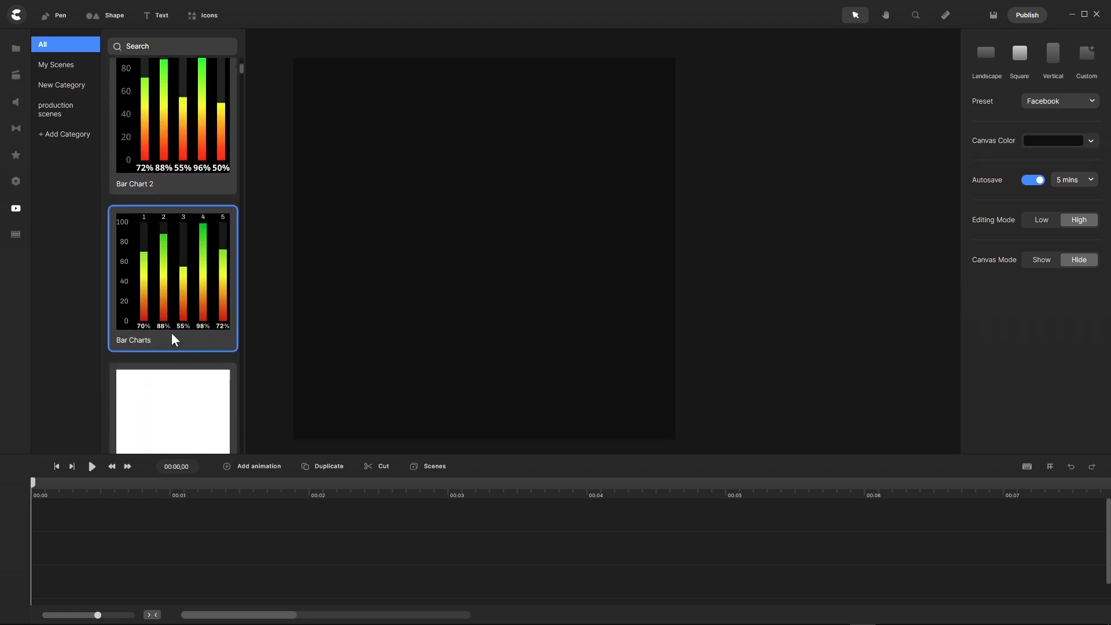
left_click_drag(169, 301, 418, 273)
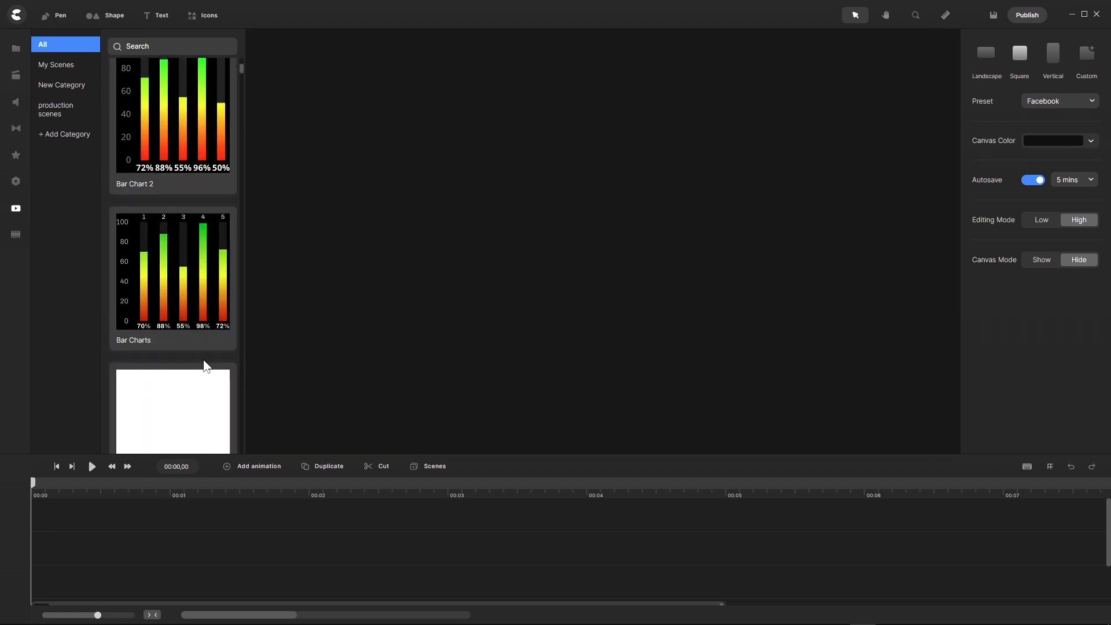
left_click(92, 468)
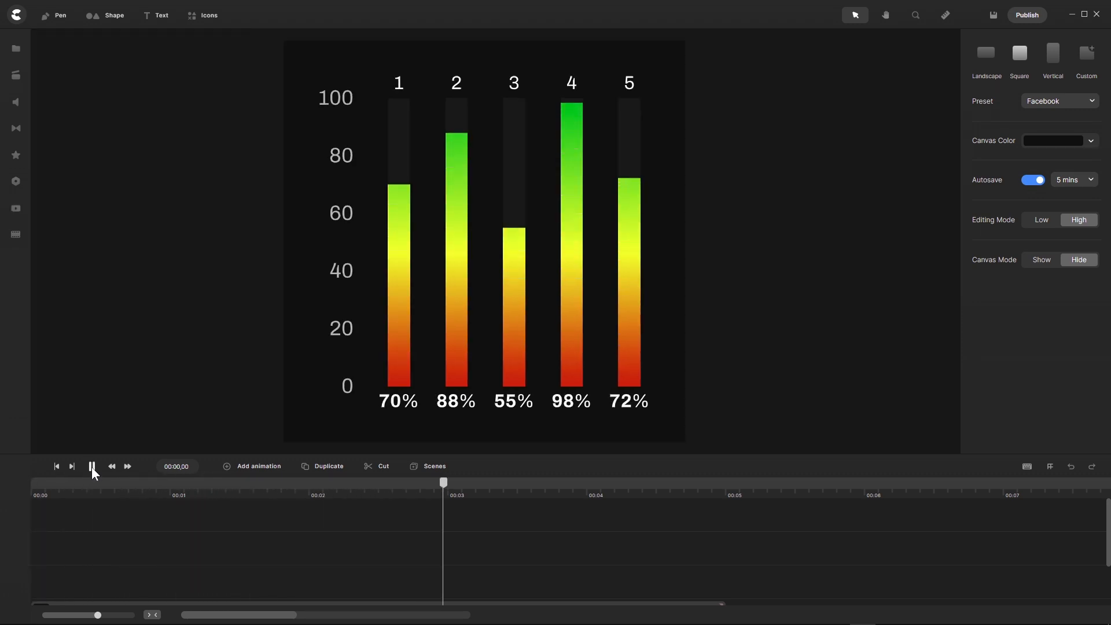
left_click(92, 467)
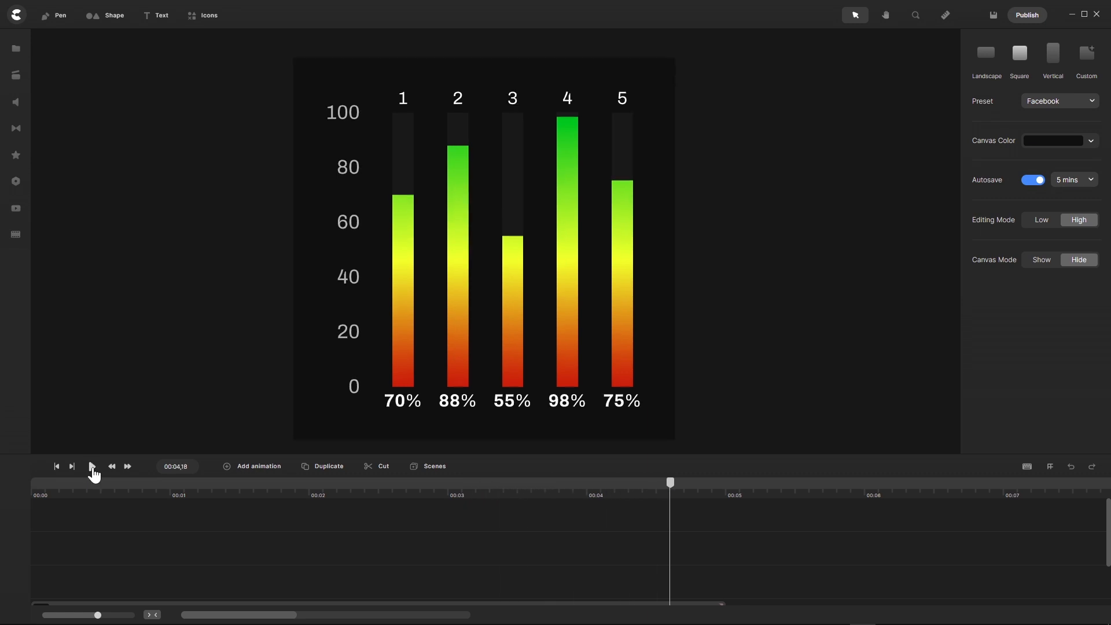